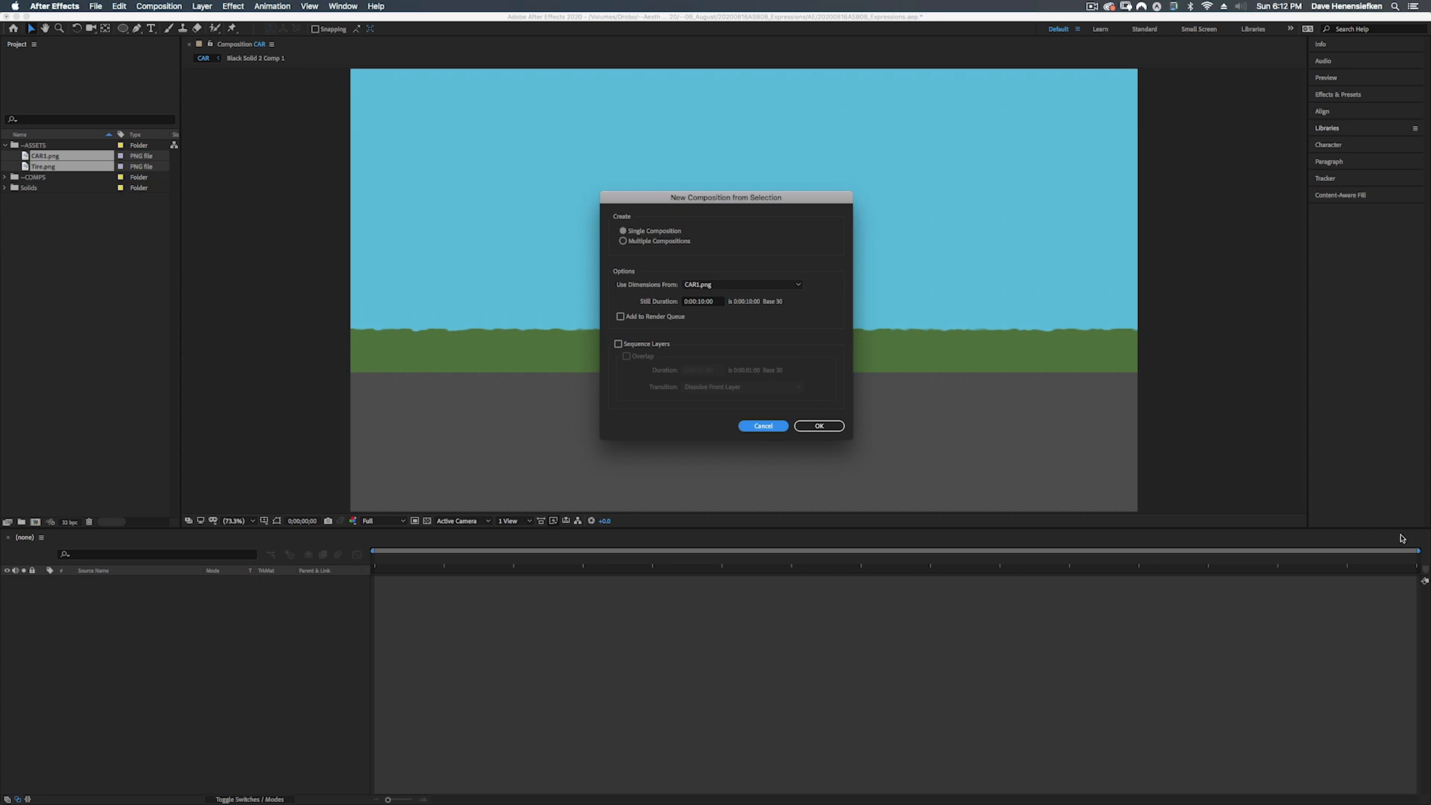
- Create a single composition from CAR1.png and Tire.png using the dimensions of CAR1.png
click(820, 428)
click(819, 426)
- Scale the Tire.png layer to 19% and position it inside the car's front wheel arch
click(109, 592)
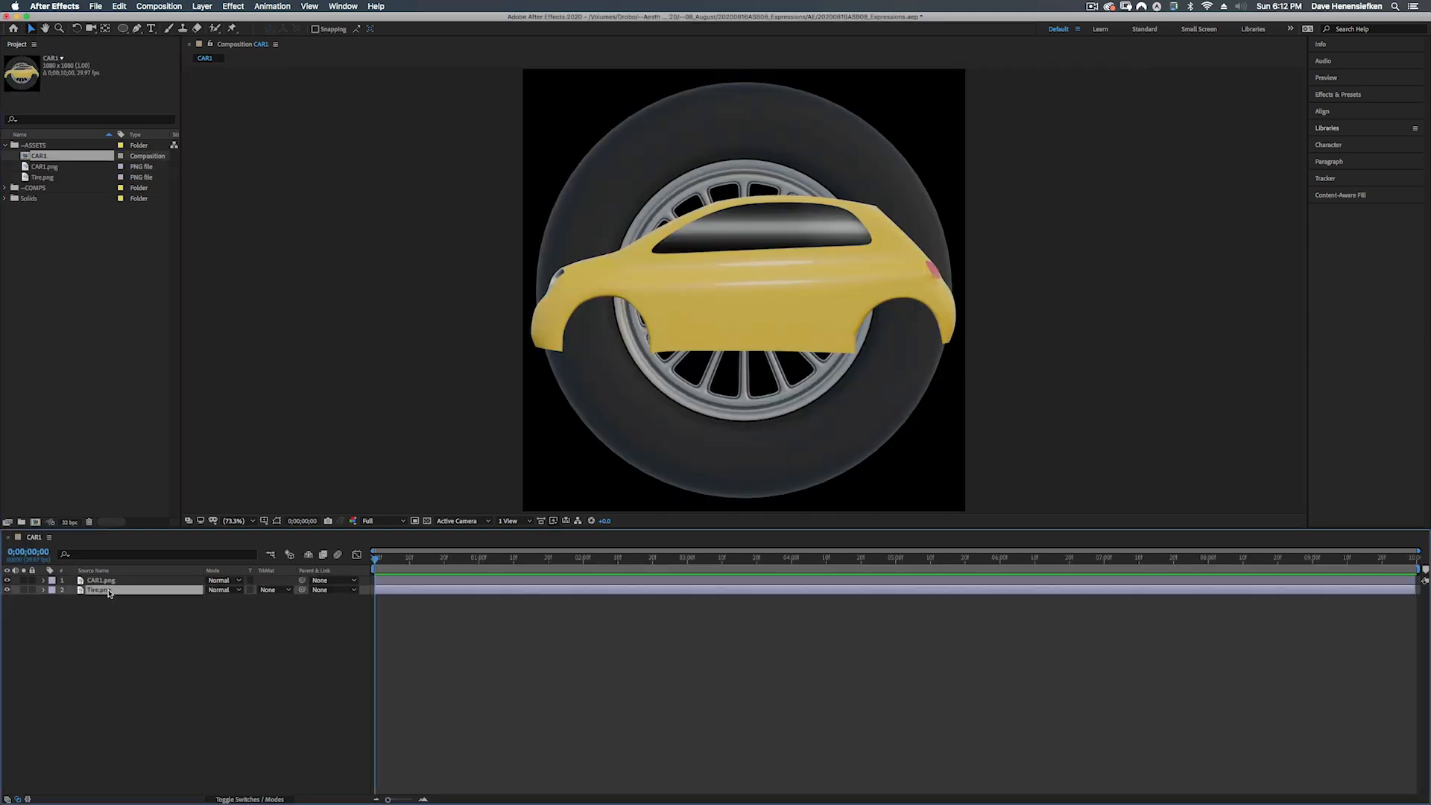
drag(692, 173, 554, 210)
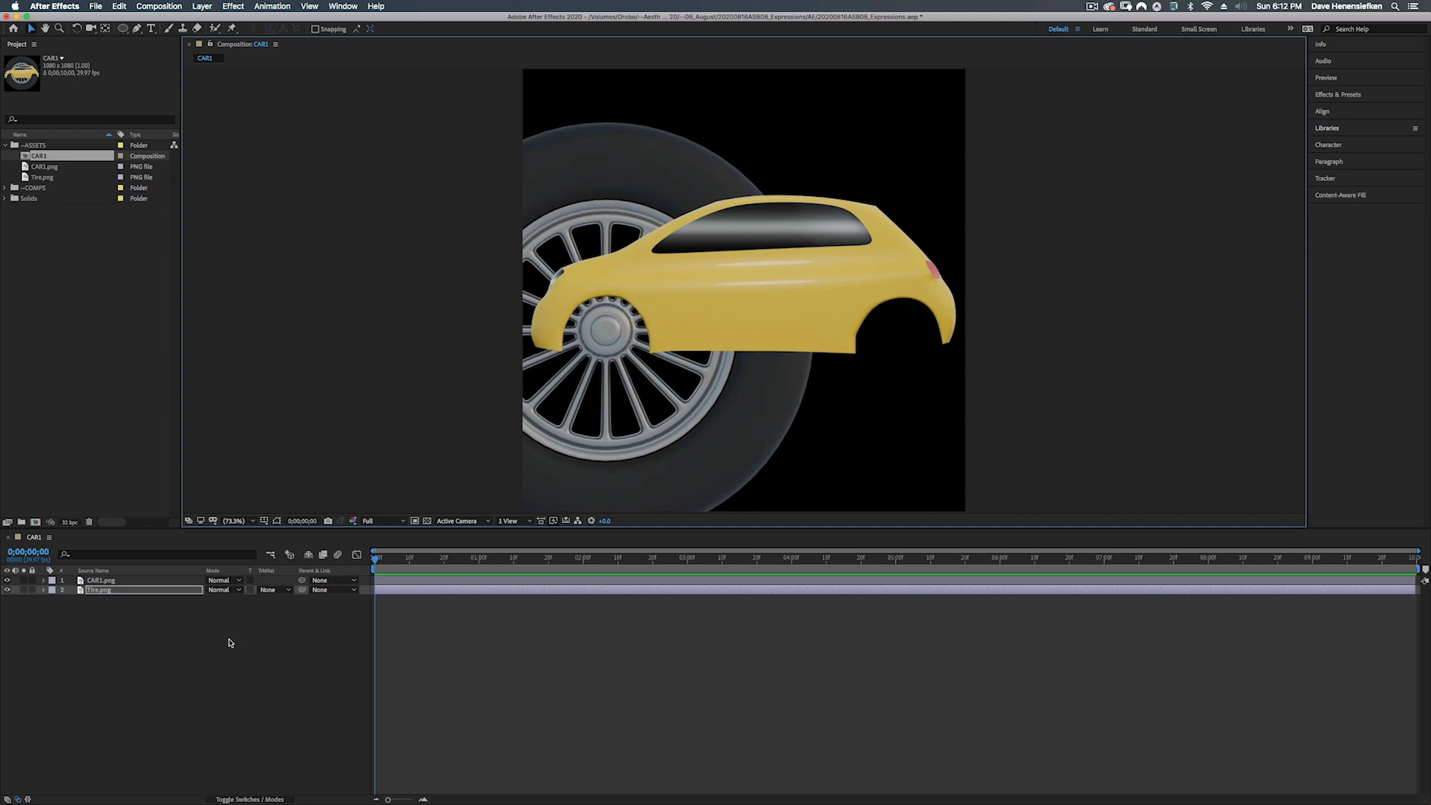
key(s)
drag(223, 604, 181, 605)
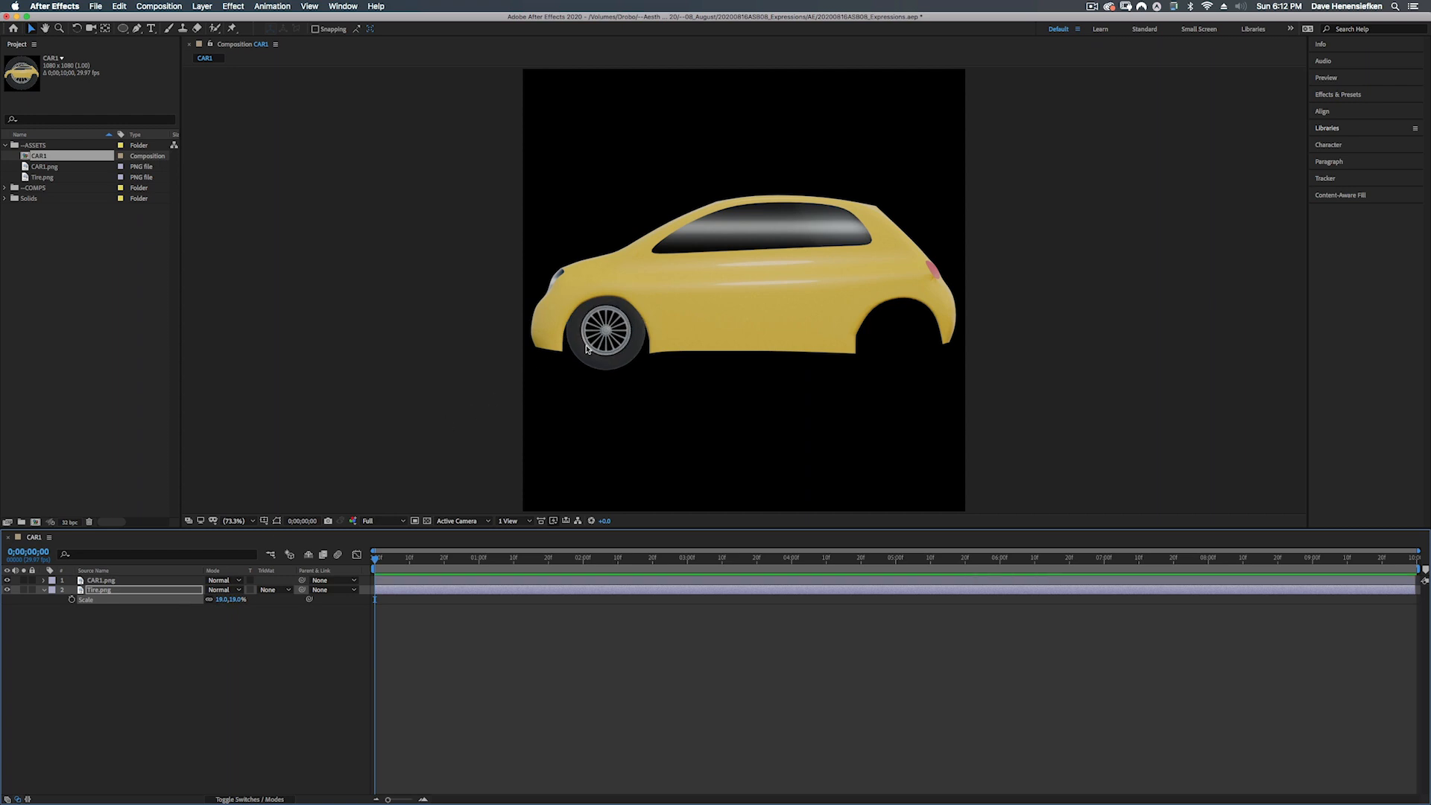
drag(587, 349, 588, 356)
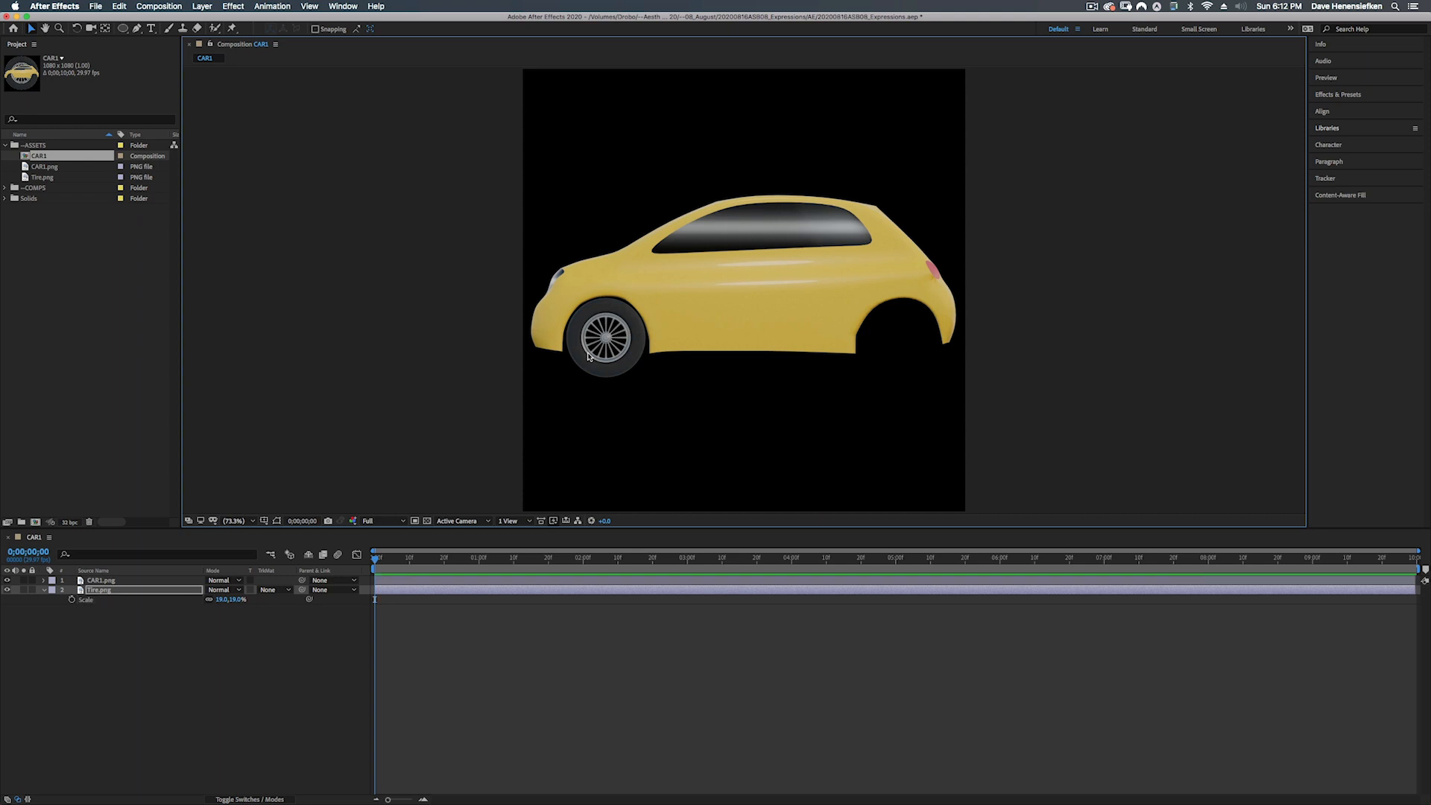
- Duplicate the Tire.png layer and move the copy into the car's rear wheel arch
click(115, 639)
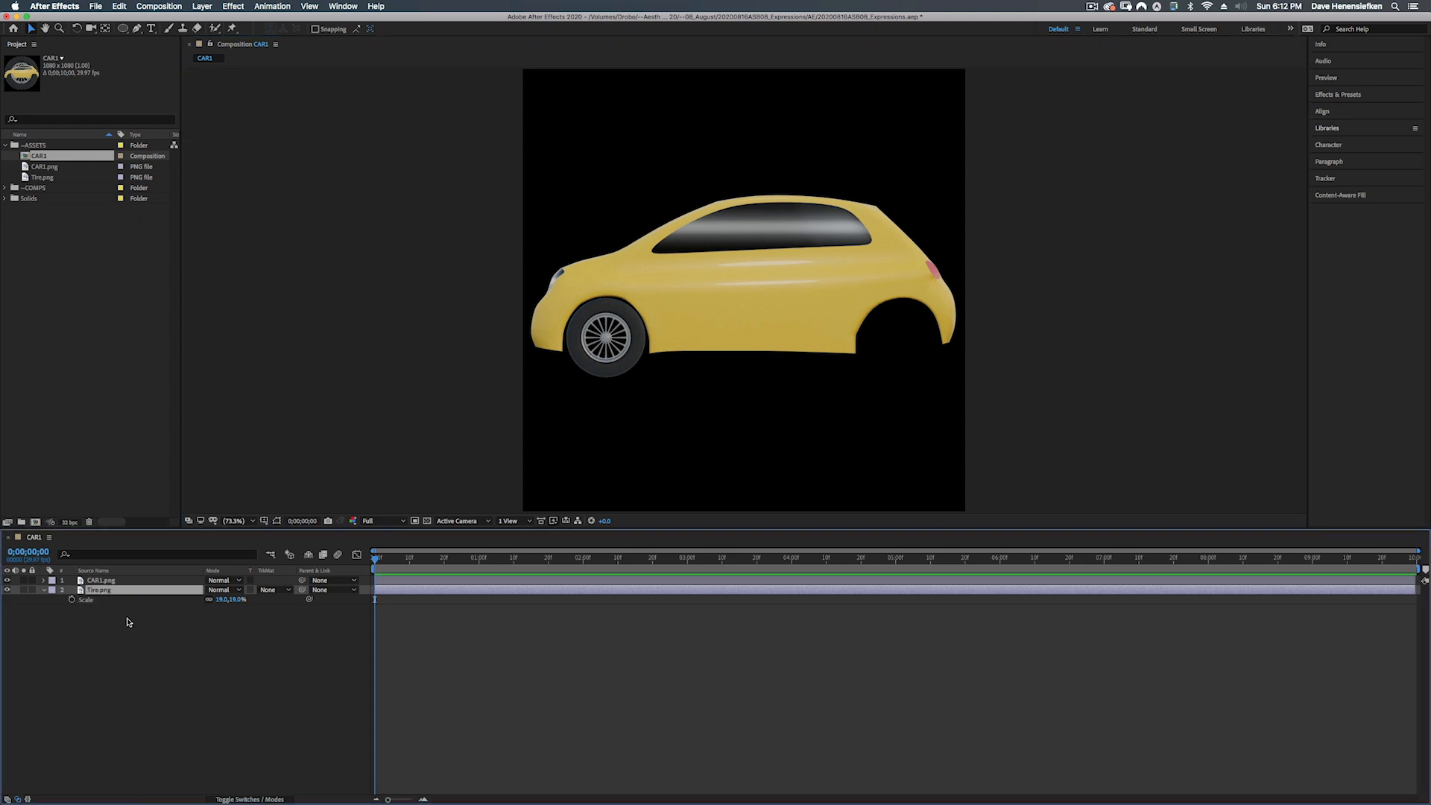
key(super+d)
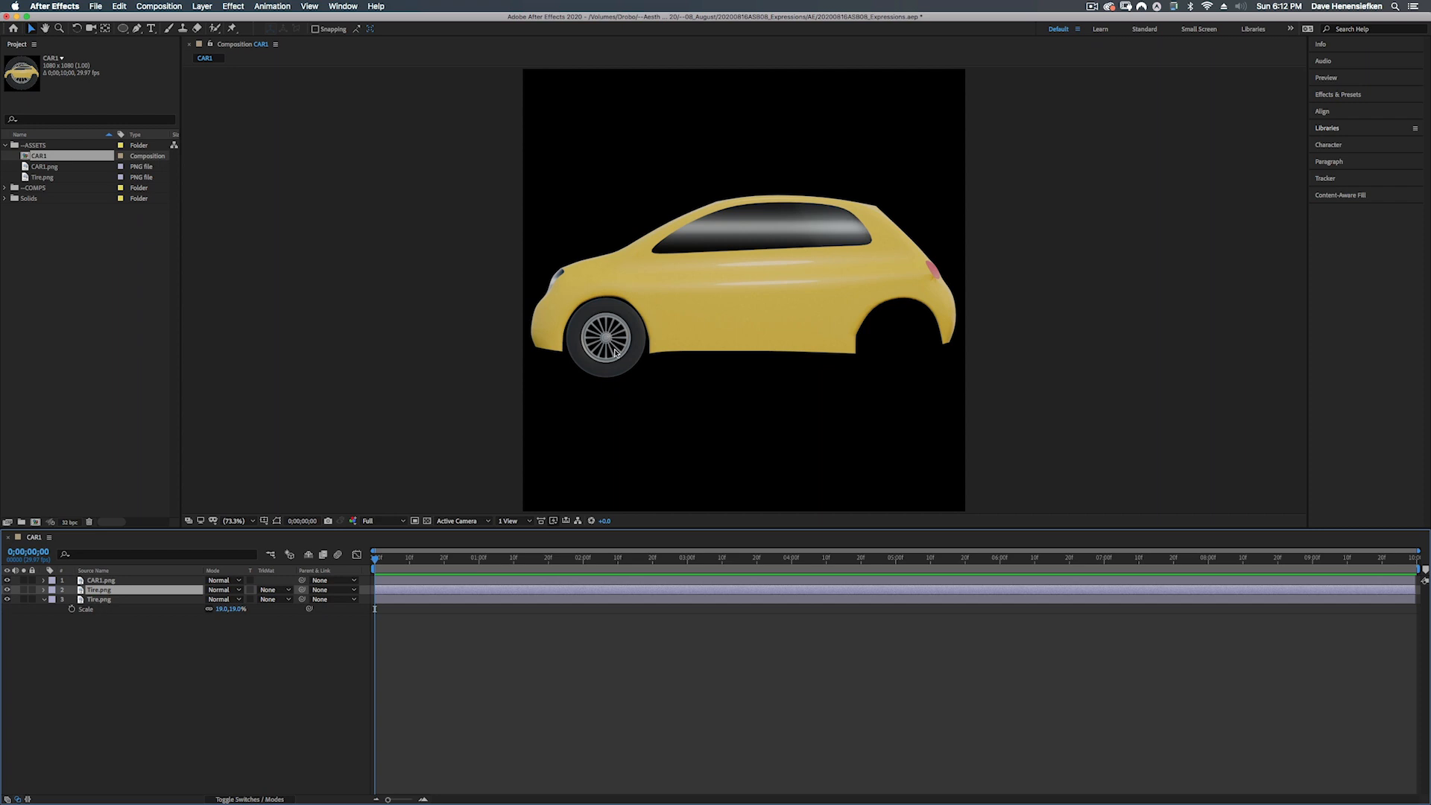
drag(615, 349, 908, 345)
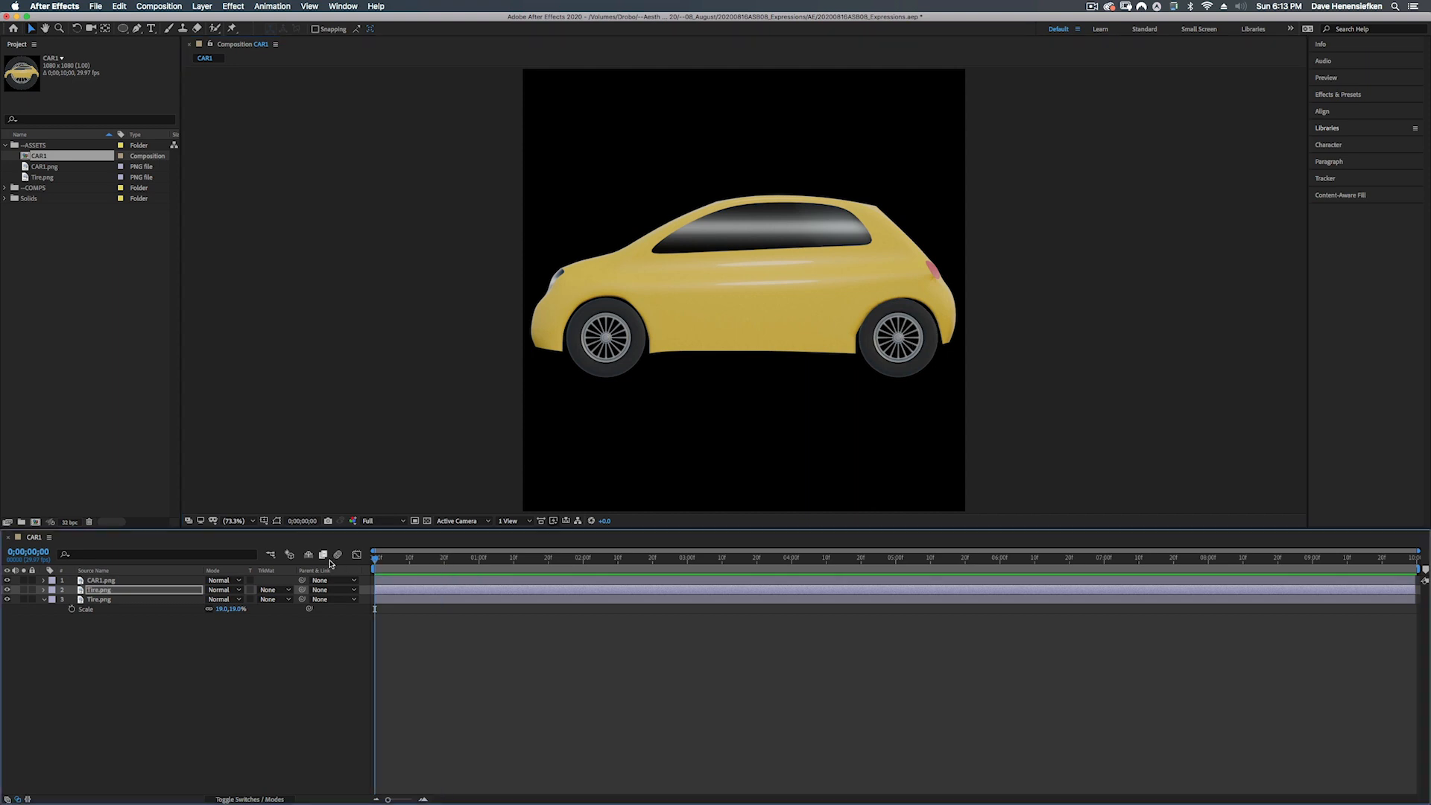
- Keyframe the front tire's rotation from 0° at the start to 119° at 0;00;05;07 and preview the animation
click(95, 601)
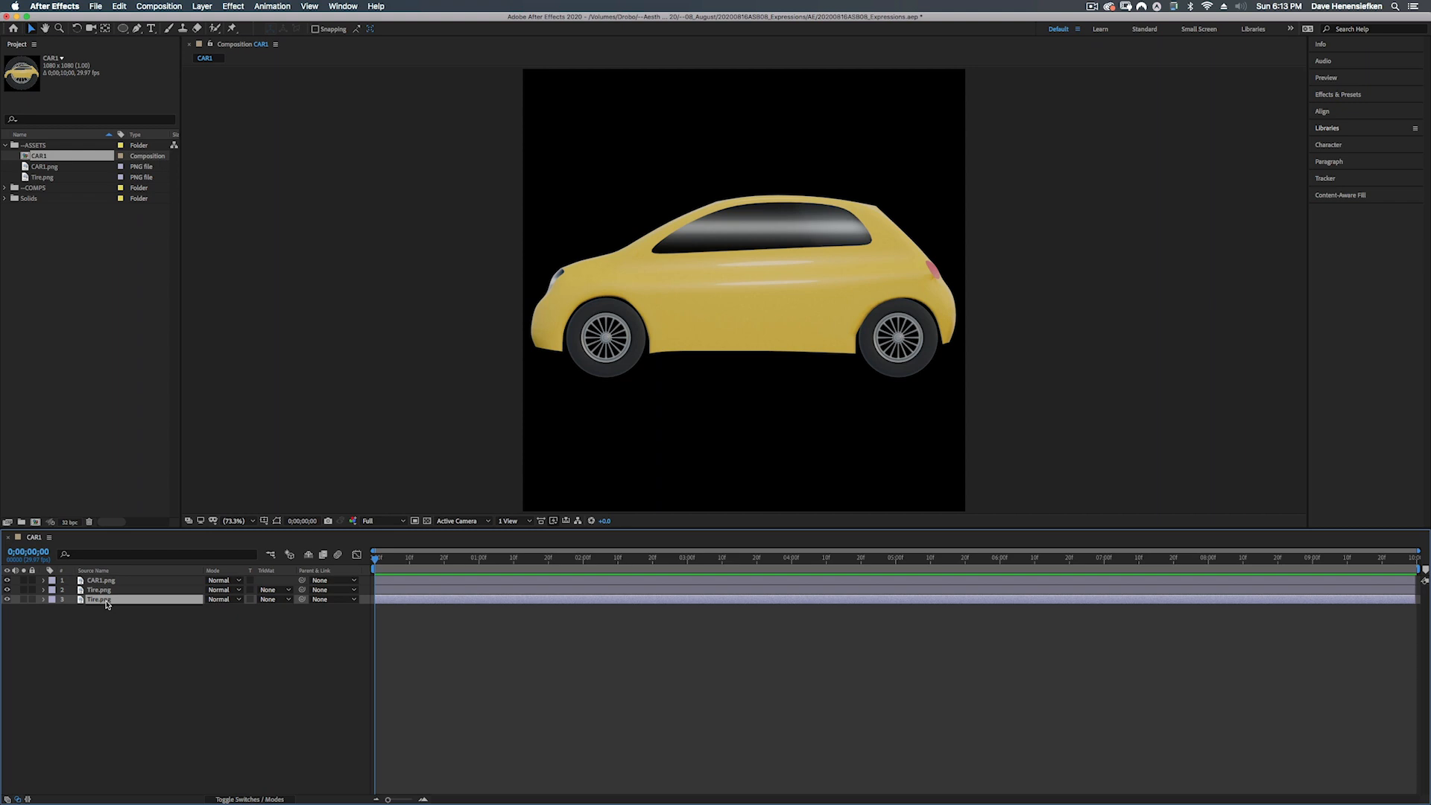
key(r)
click(72, 610)
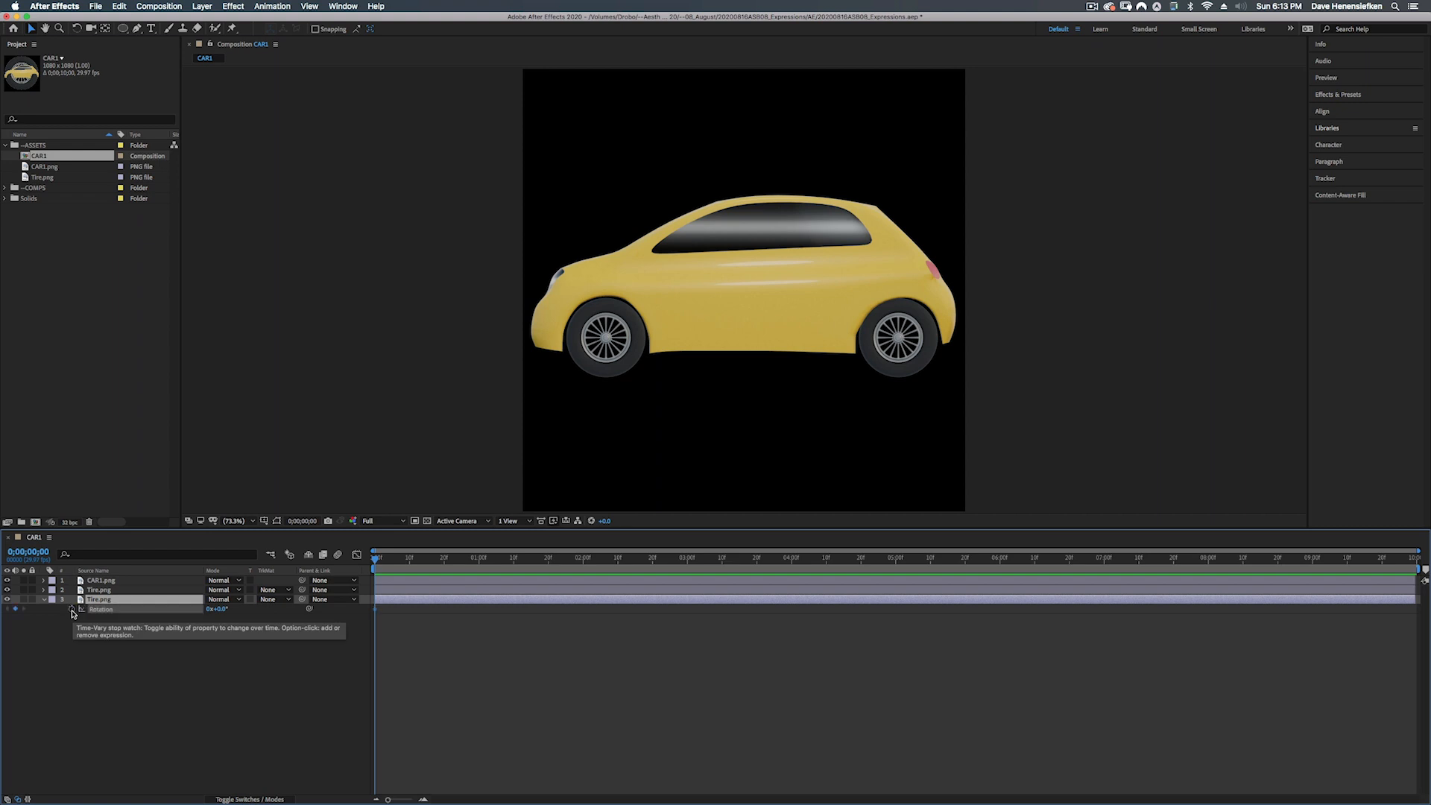
click(423, 558)
drag(706, 564, 919, 564)
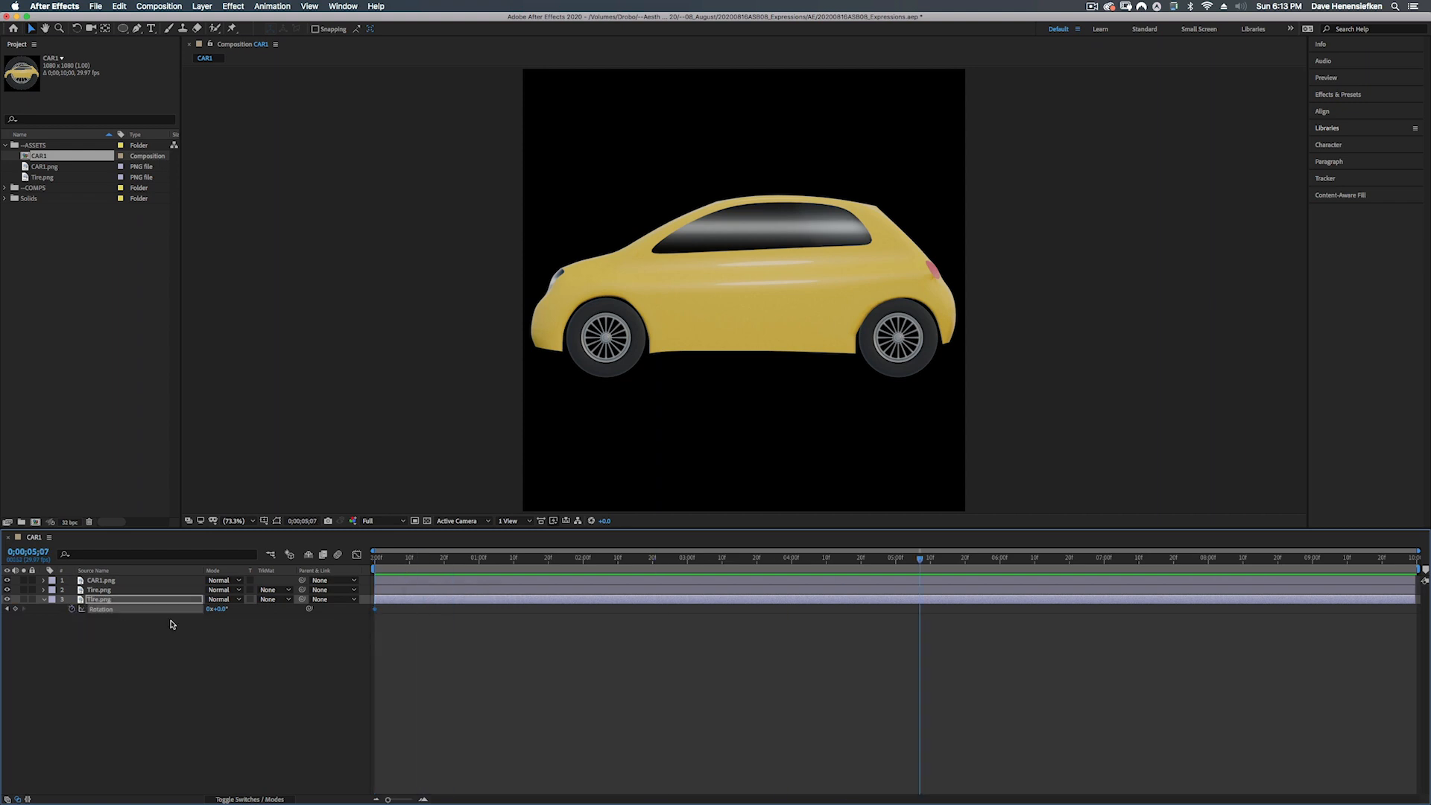
drag(220, 609, 273, 609)
key(space)
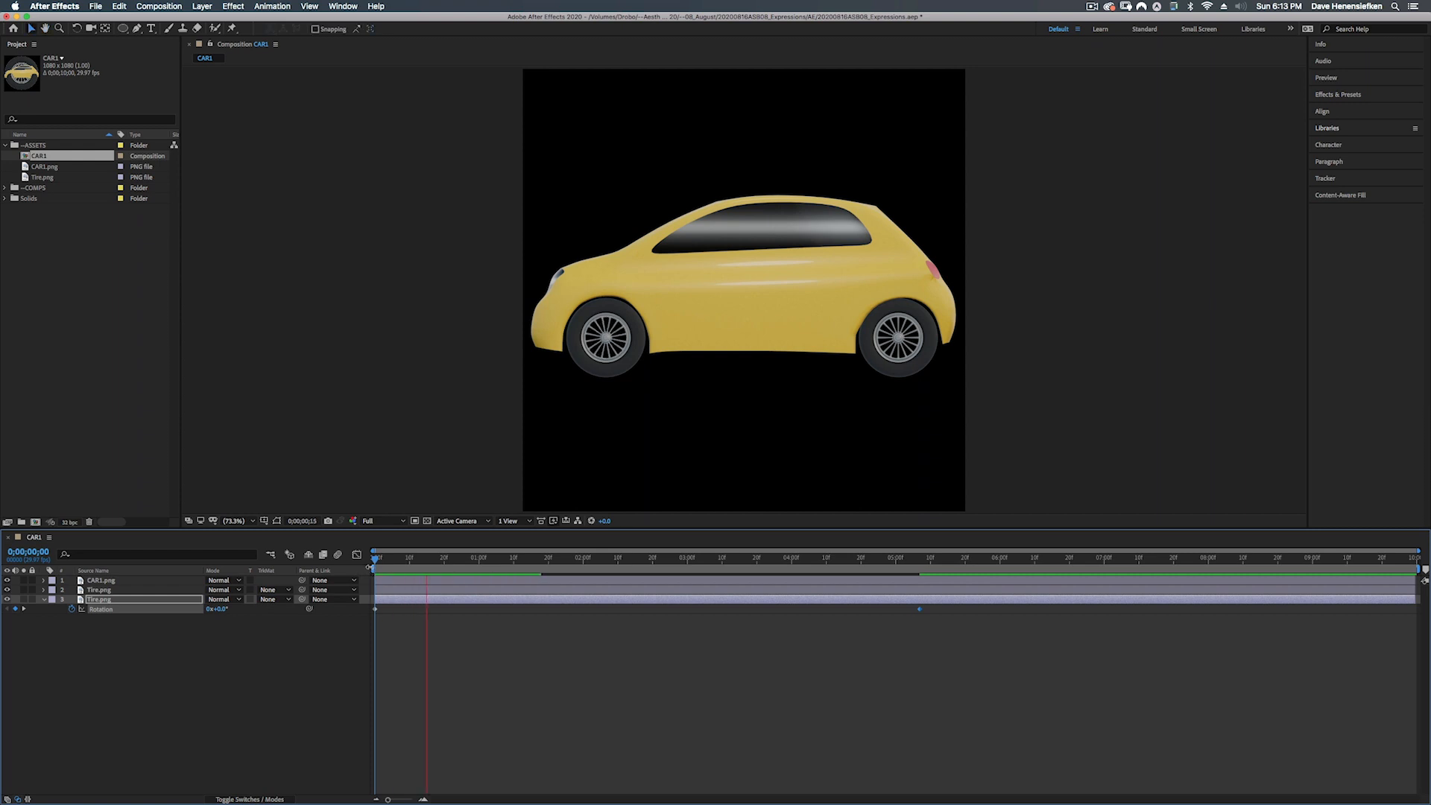
key(space)
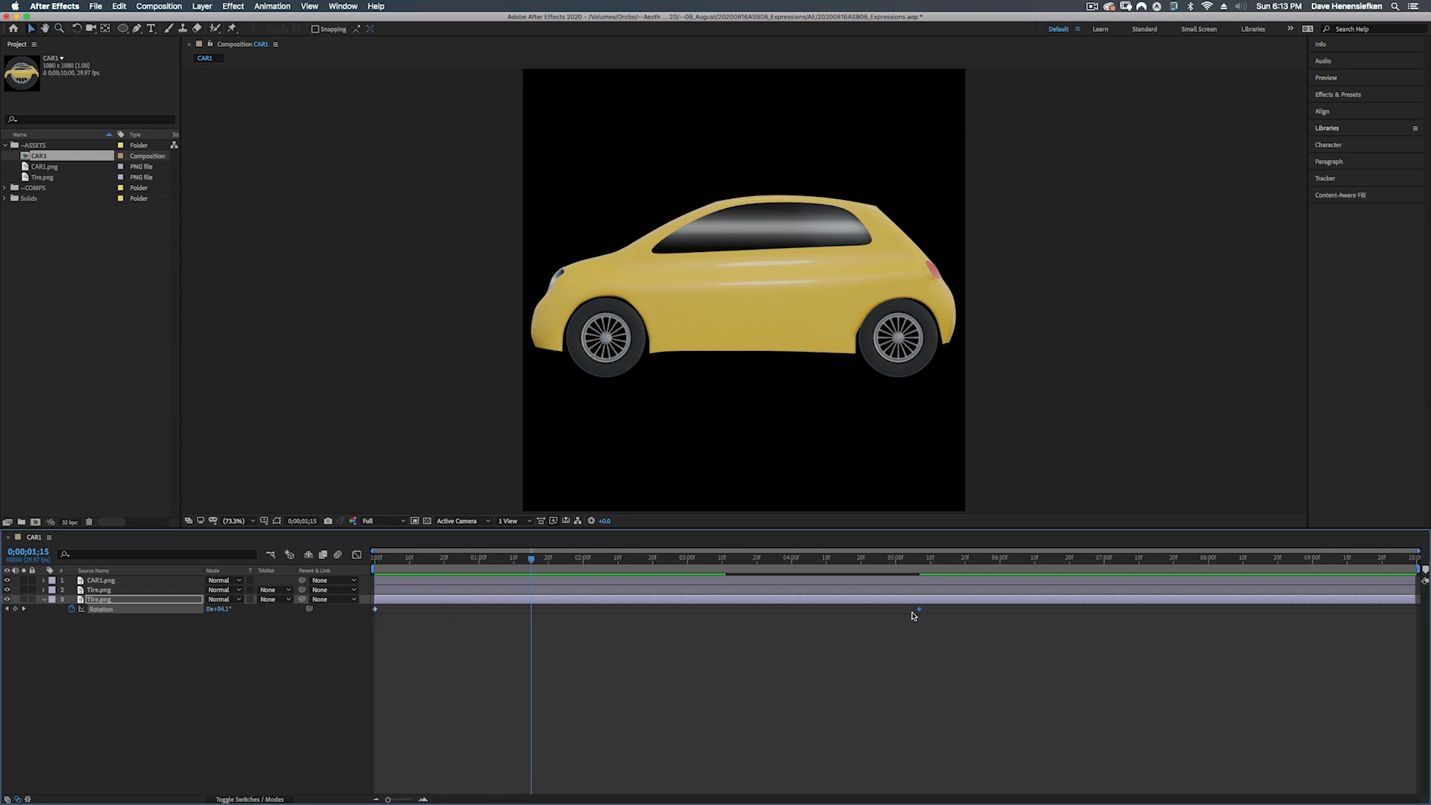
- Remove the front tire's rotation keyframes and reset its rotation to 0°
key(k)
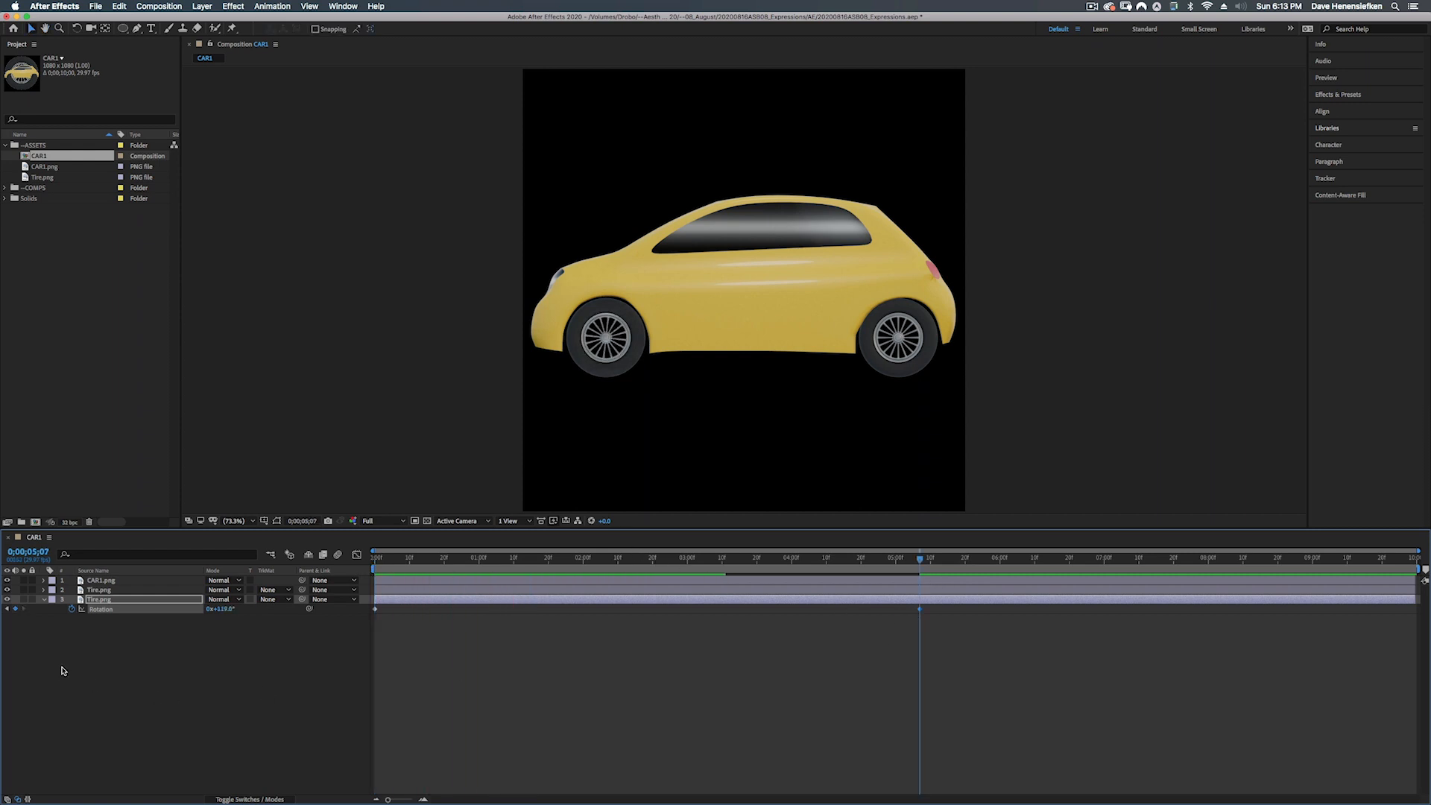
click(72, 609)
click(223, 609)
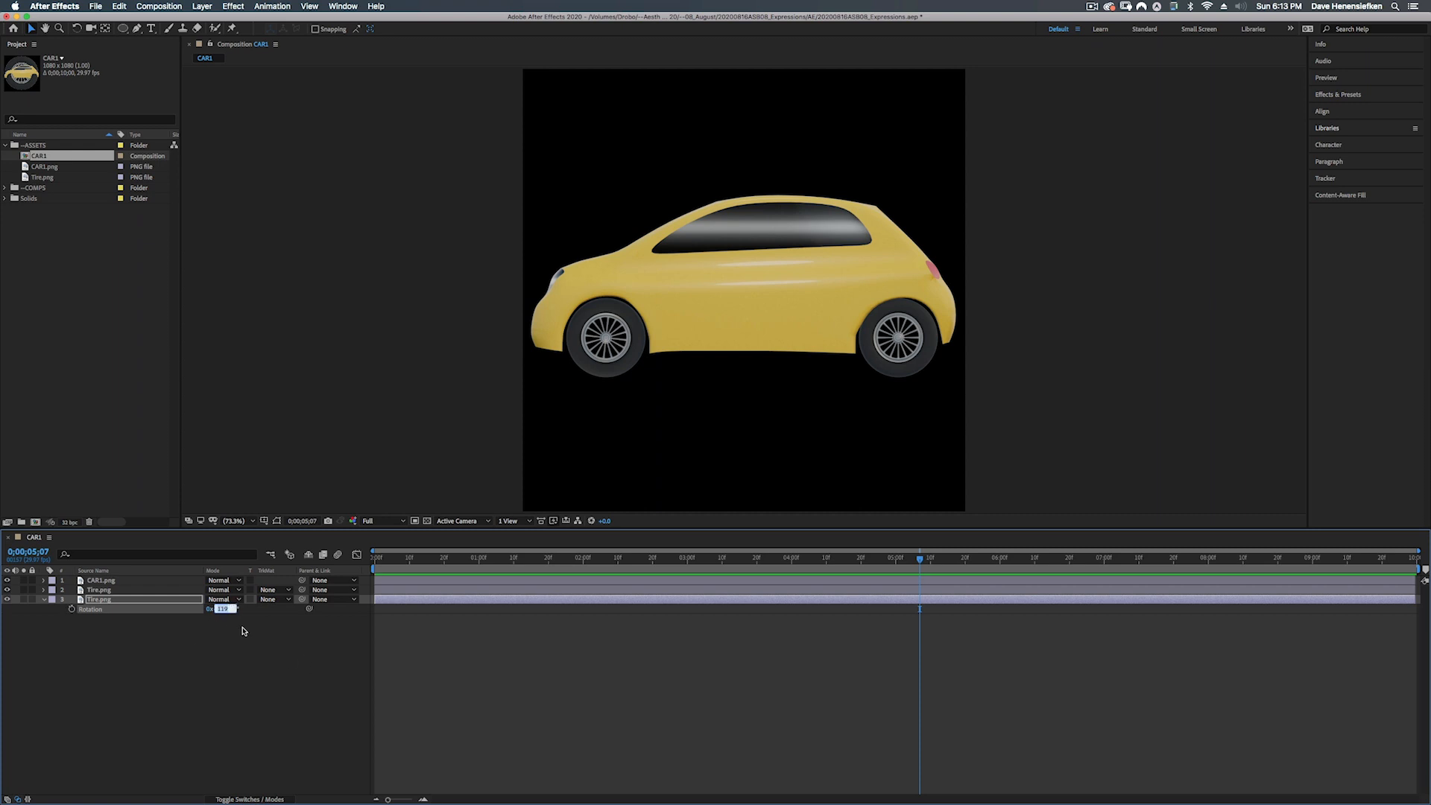
text(0)
key(Return)
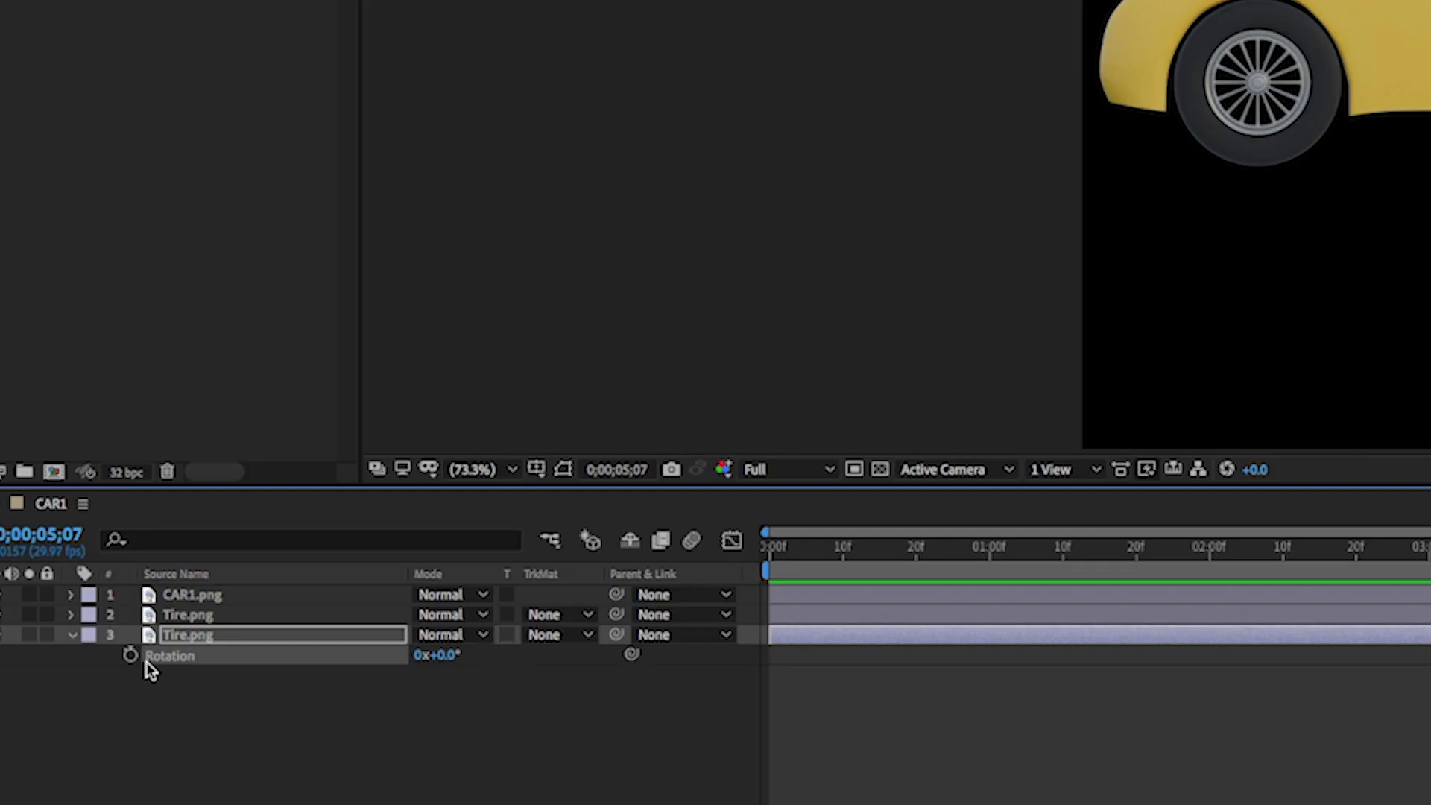
- Add the expression time*200; to the front tire's Rotation property
alt+click(132, 656)
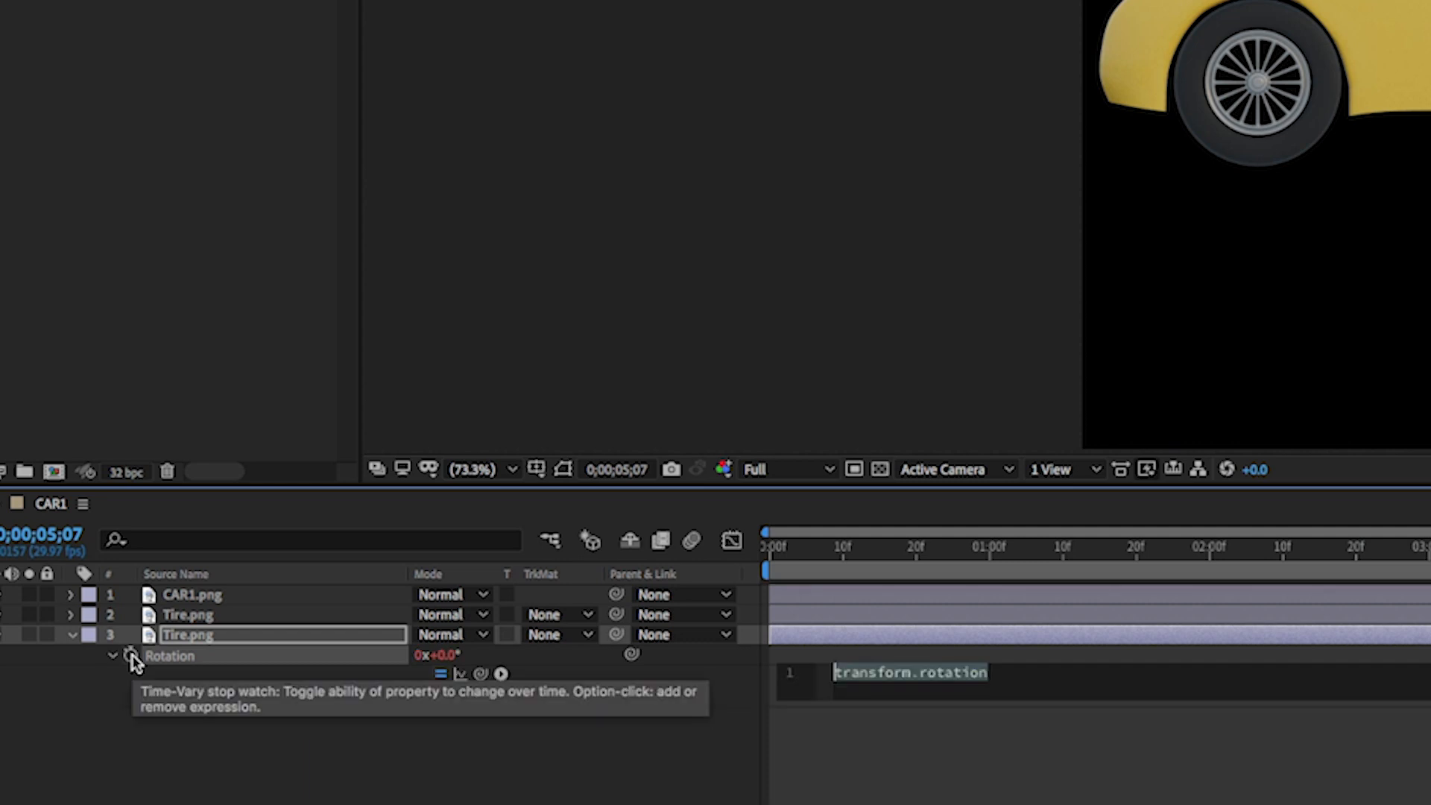
text(t)
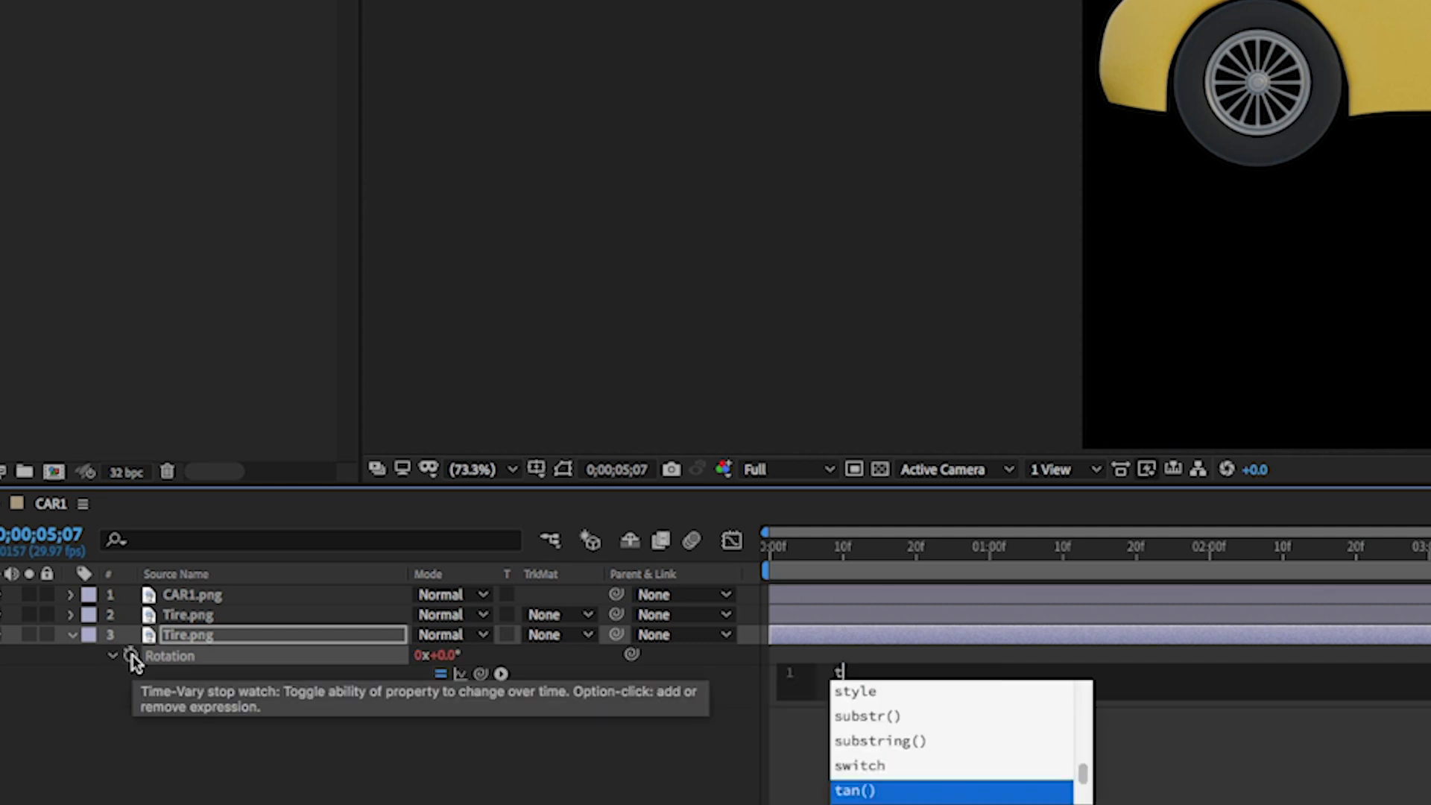
text(ime*)
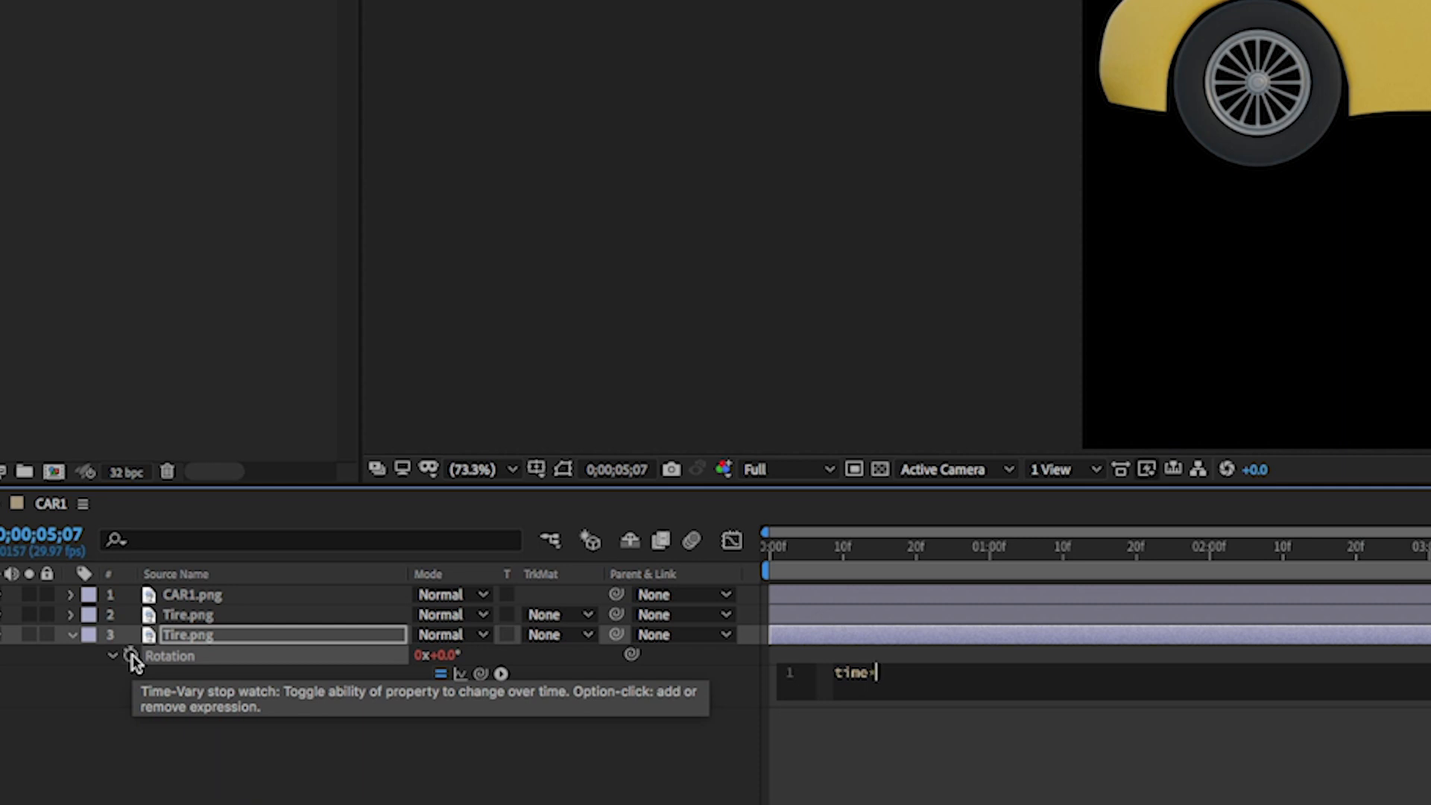
text(200;)
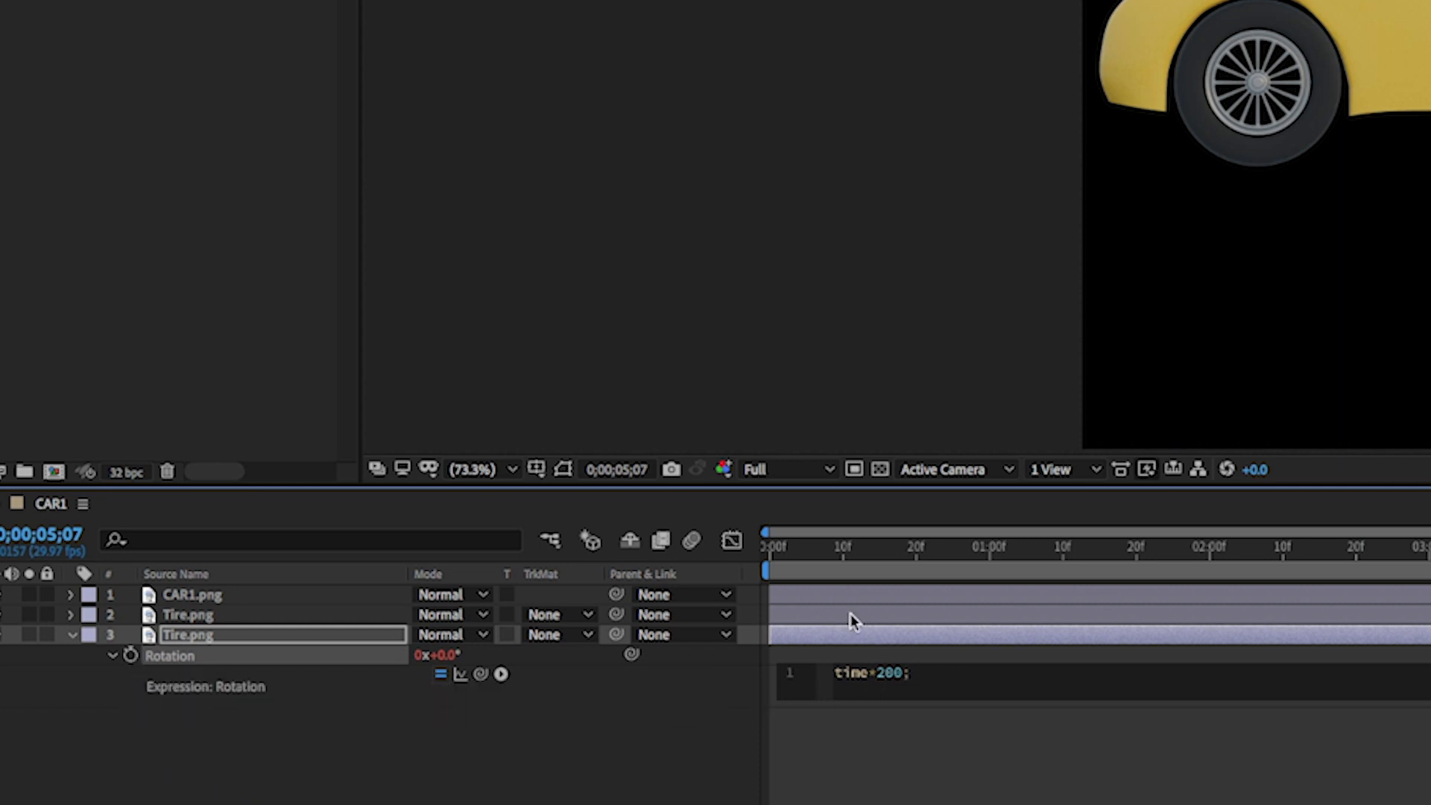
click(853, 549)
- Play the composition back from the first frame to check the direction and speed of the front tire's spin
drag(803, 548, 744, 602)
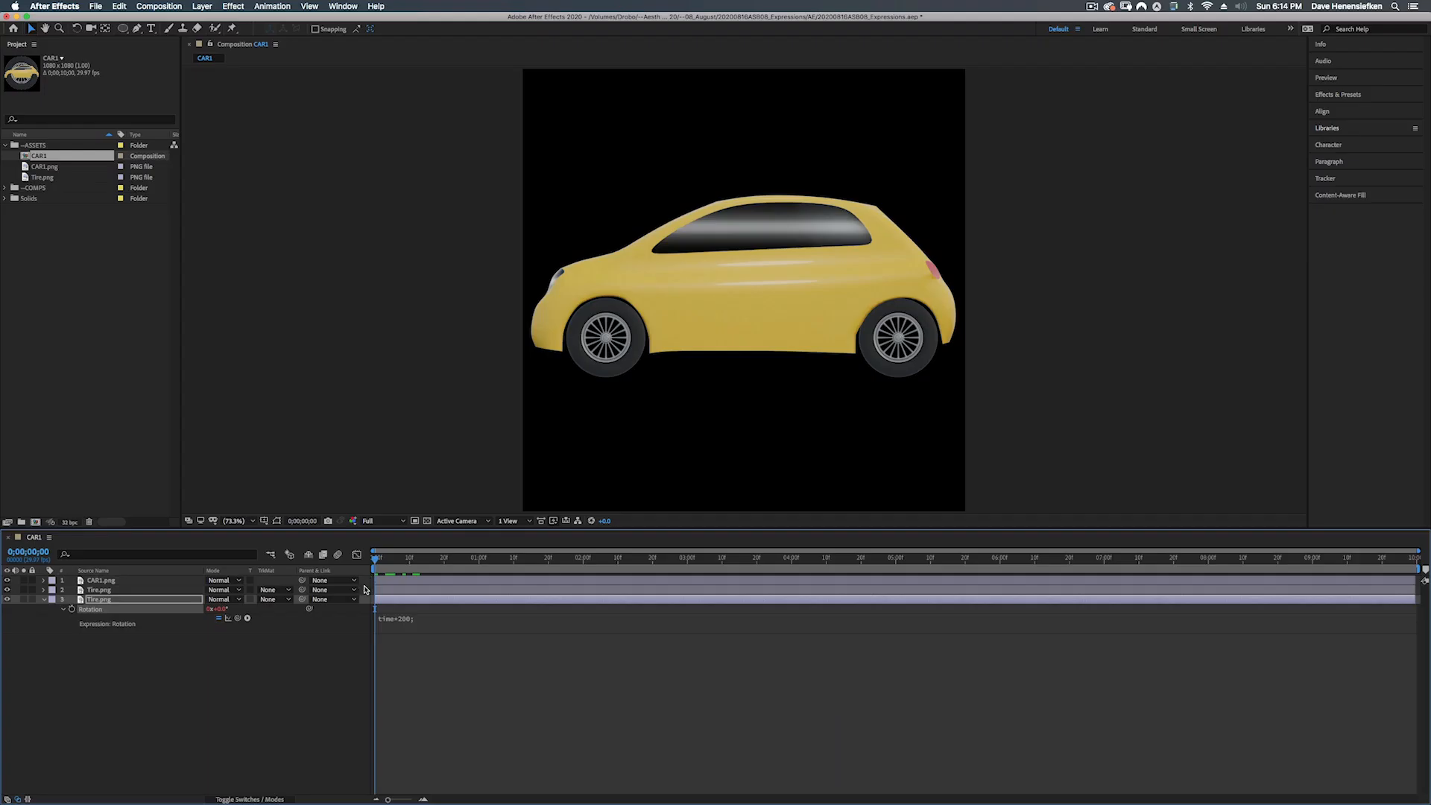
key(space)
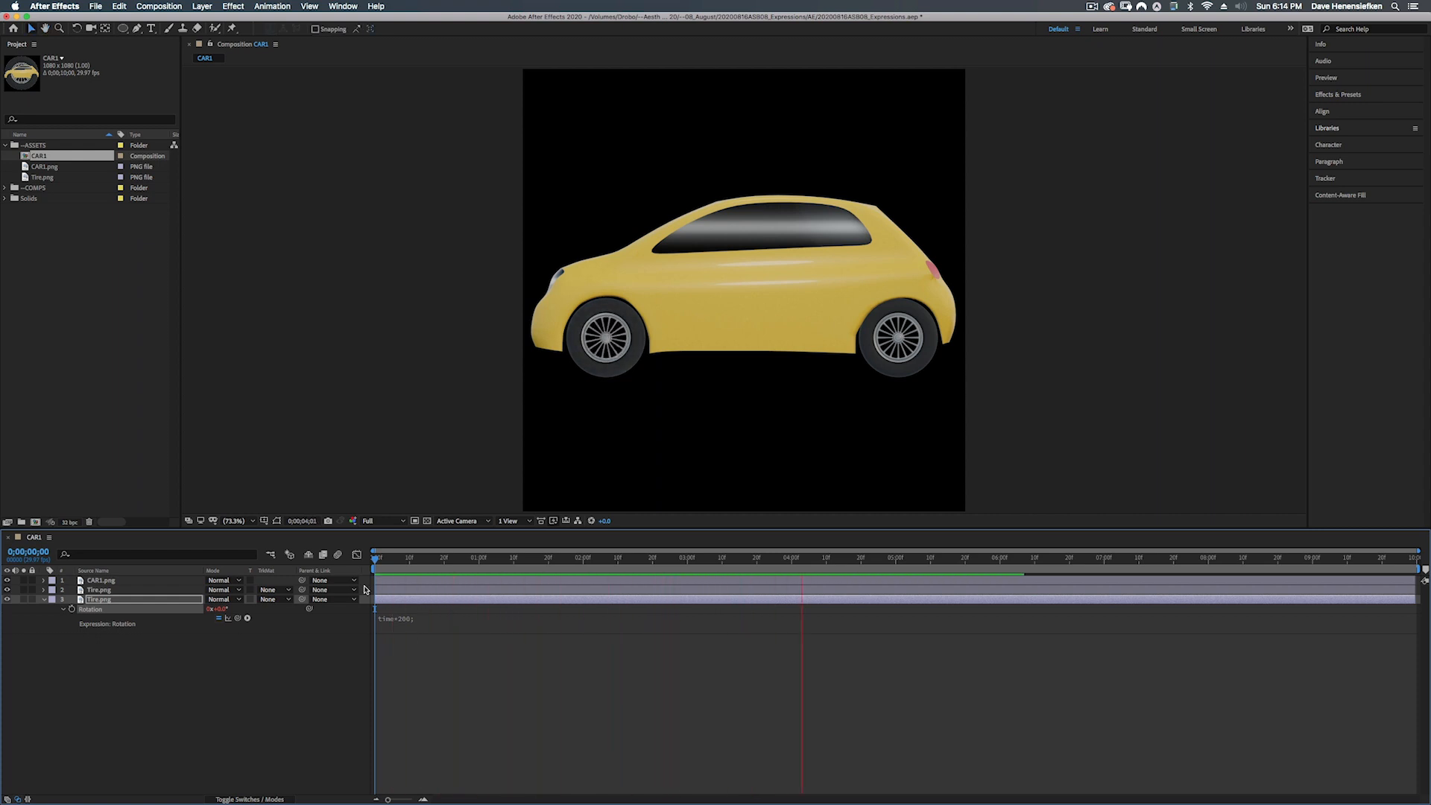
key(space)
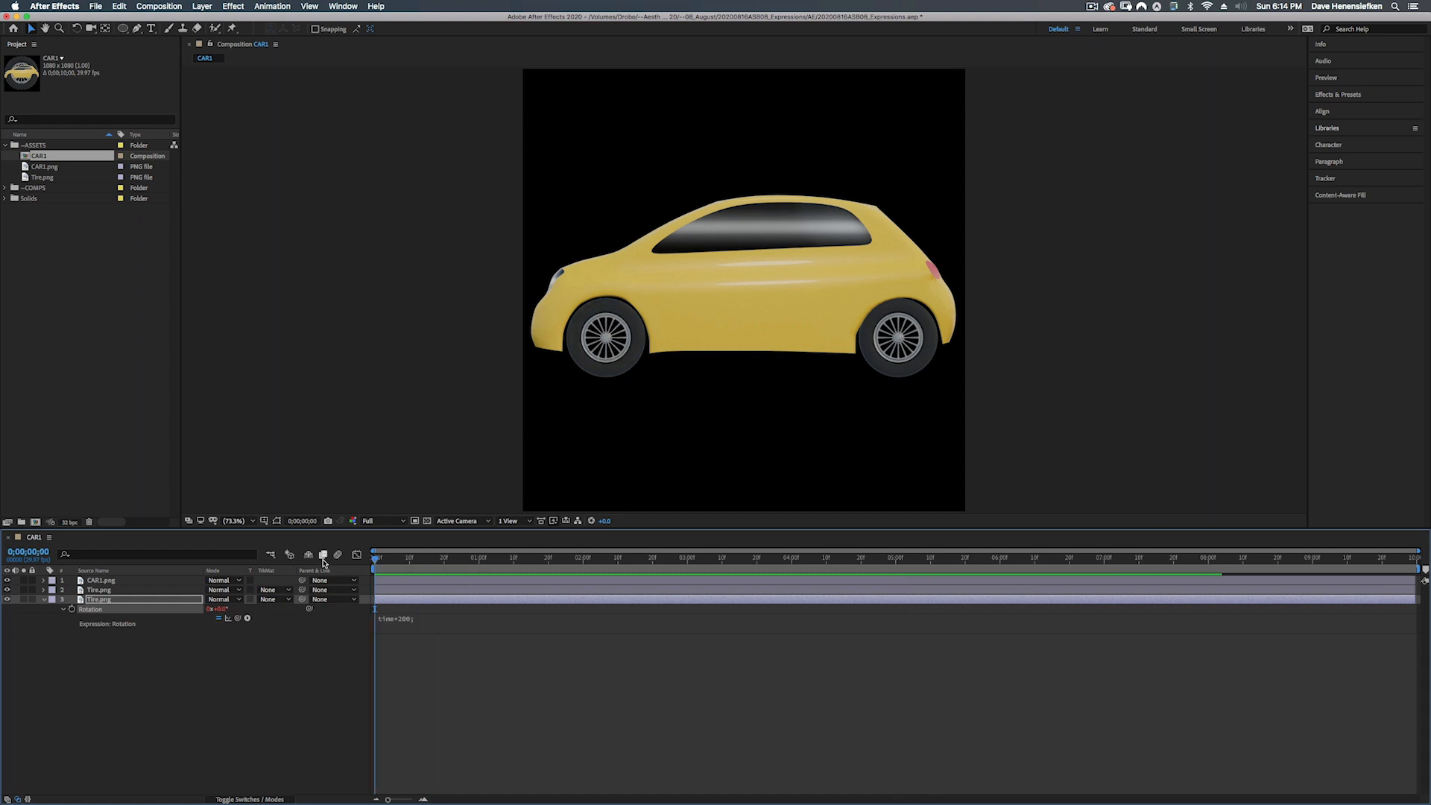
key(space)
key(space)
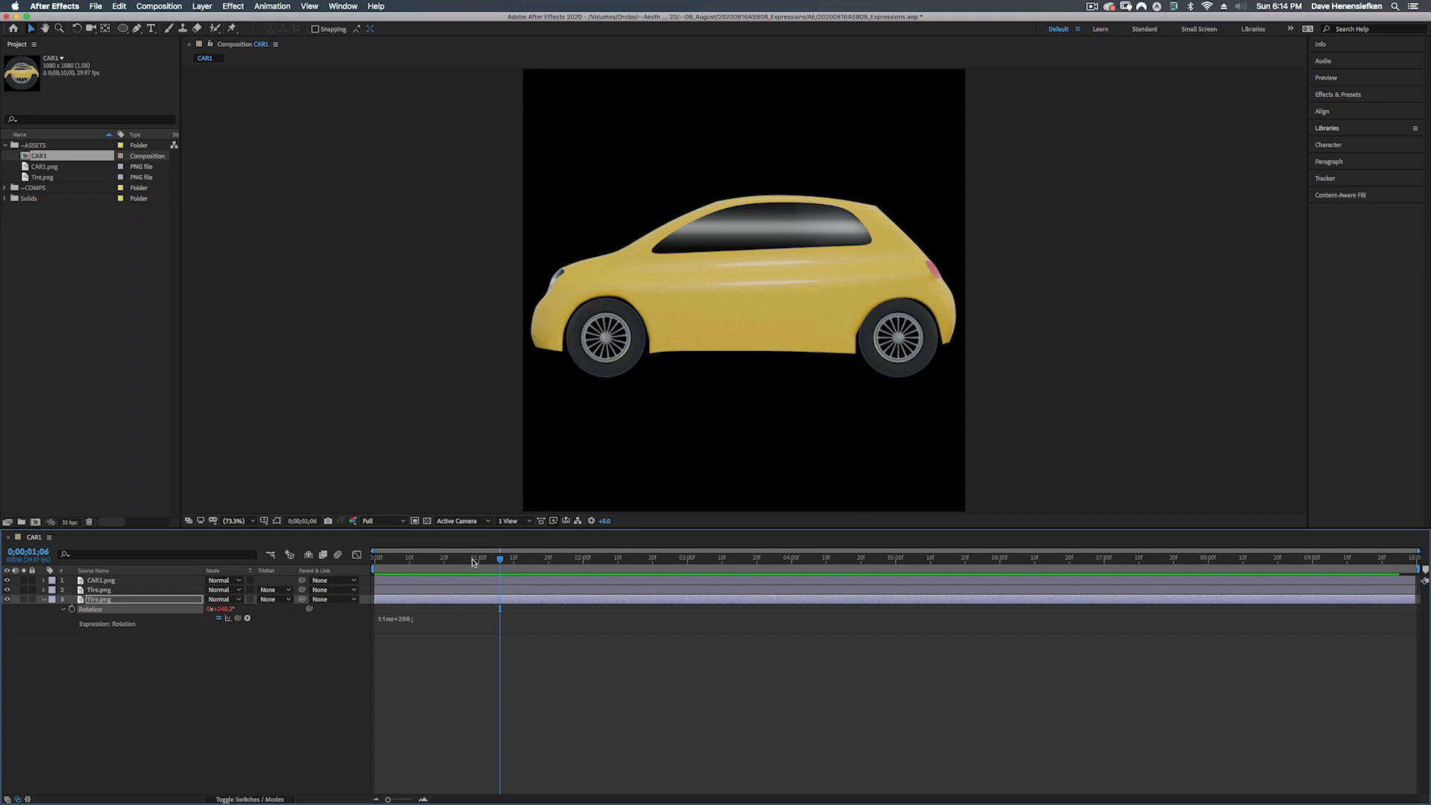
click(374, 558)
key(space)
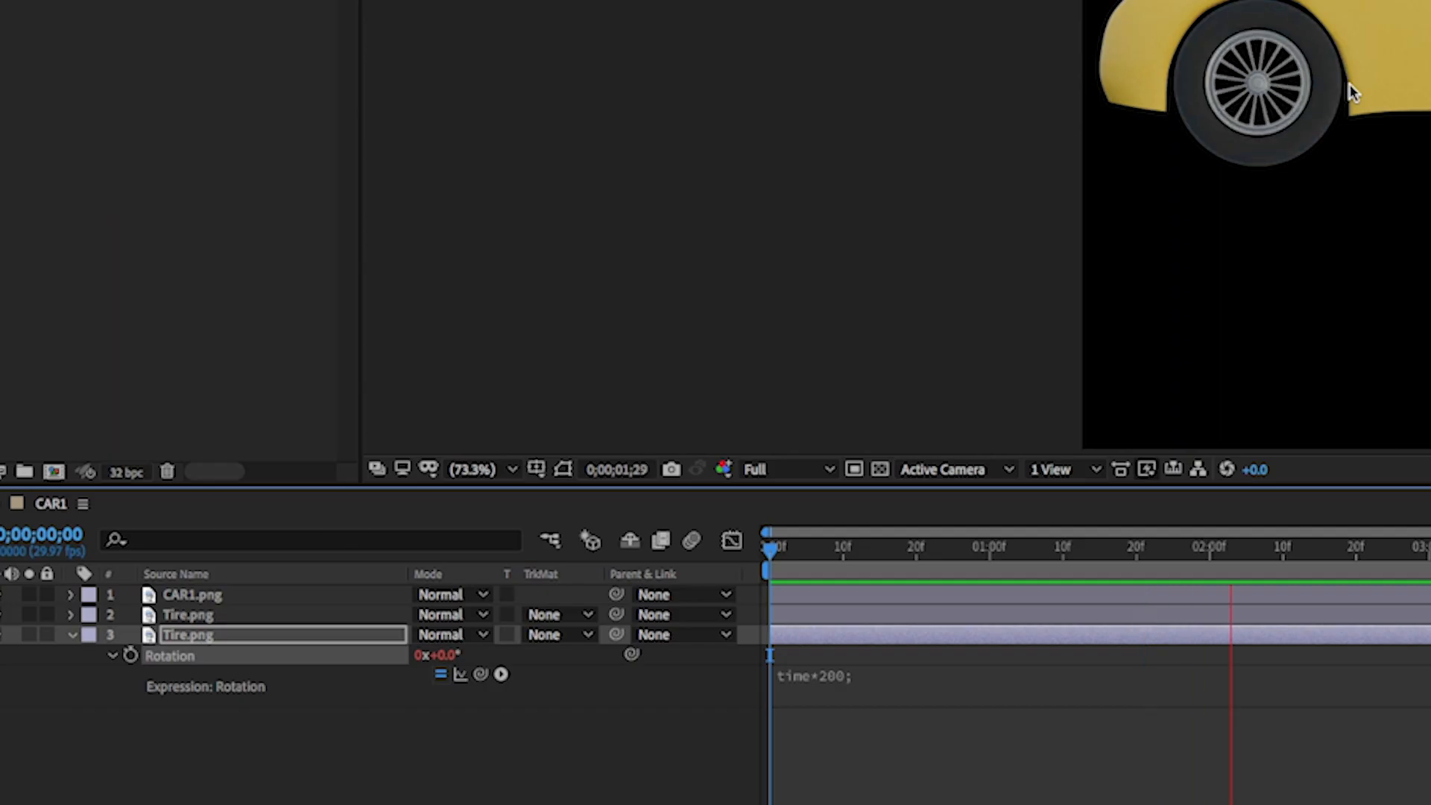
- Change the front tire's rotation expression to time*-200; and preview it from the first frame
click(828, 685)
click(877, 673)
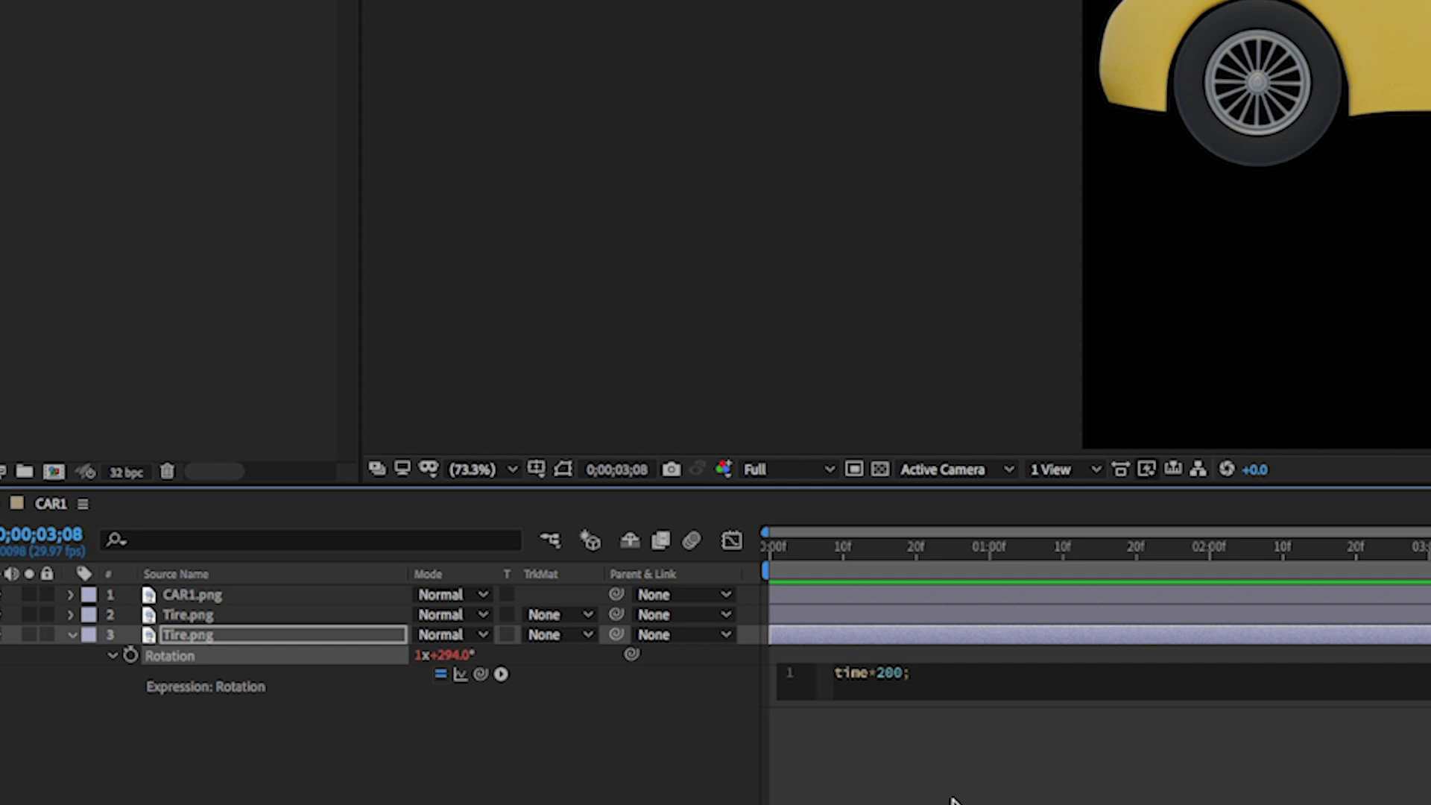
text(-)
drag(867, 548, 610, 547)
key(space)
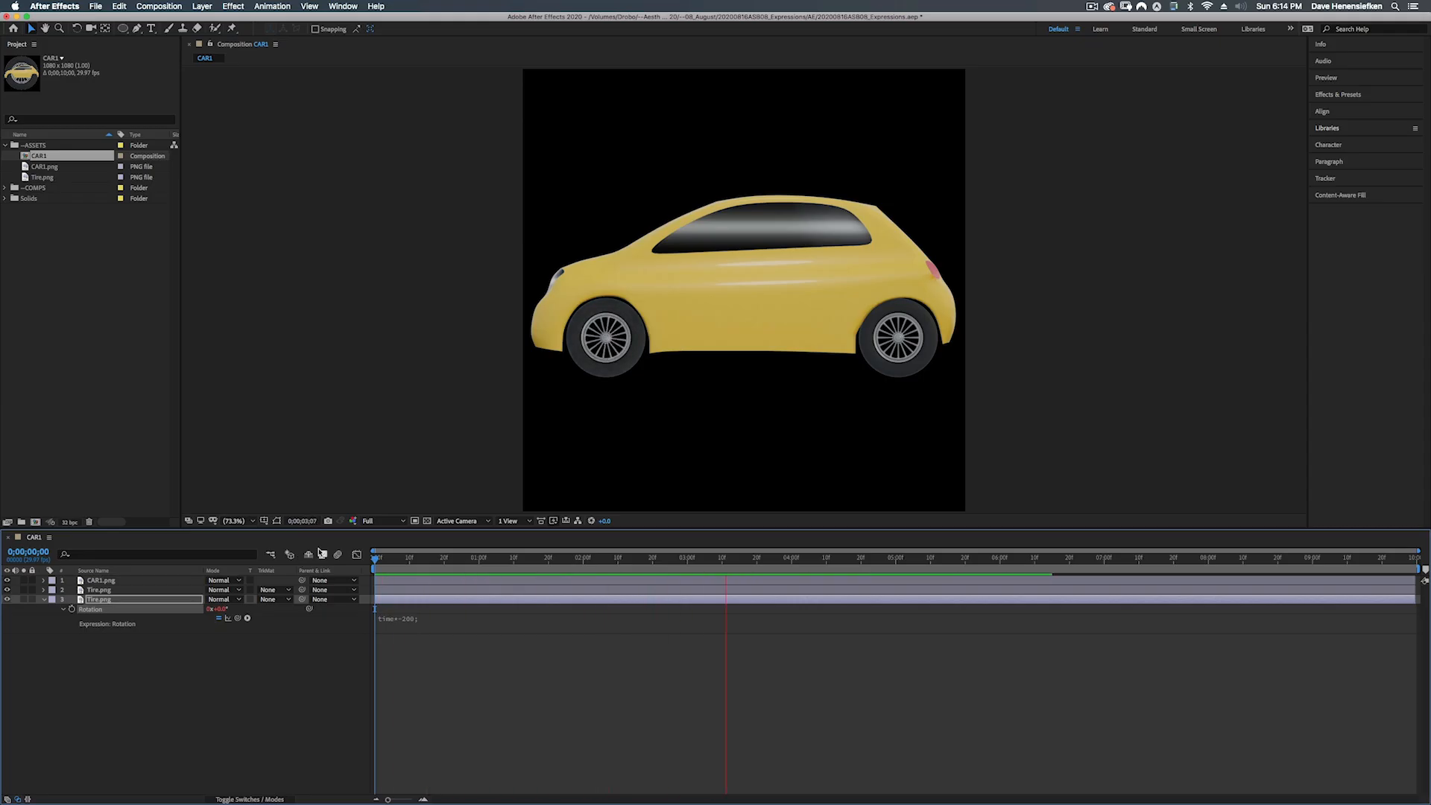
key(space)
drag(409, 559, 375, 559)
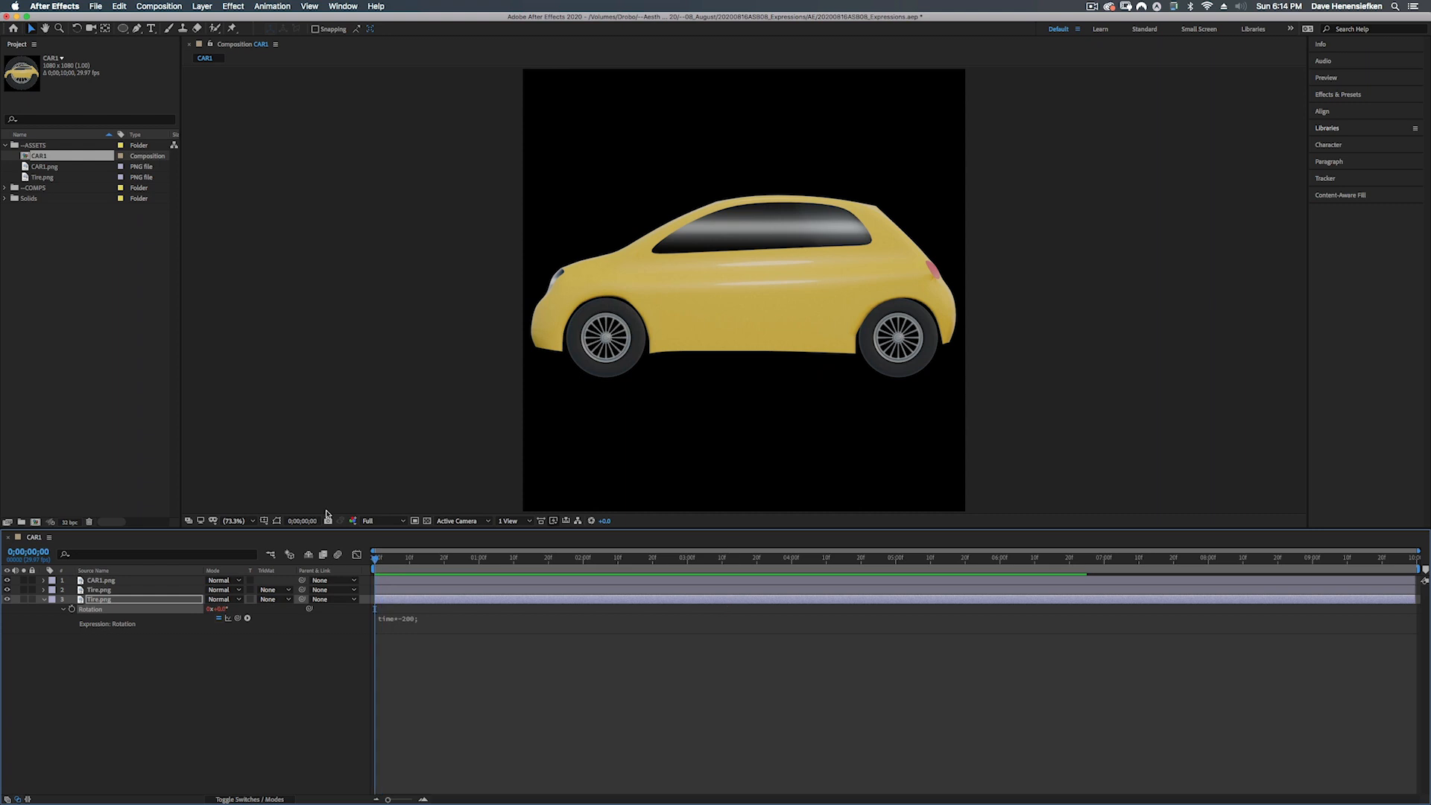
- Copy the front tire's time*-200; expression to the rear tire's Rotation property and preview both wheels
click(397, 621)
key(super+c)
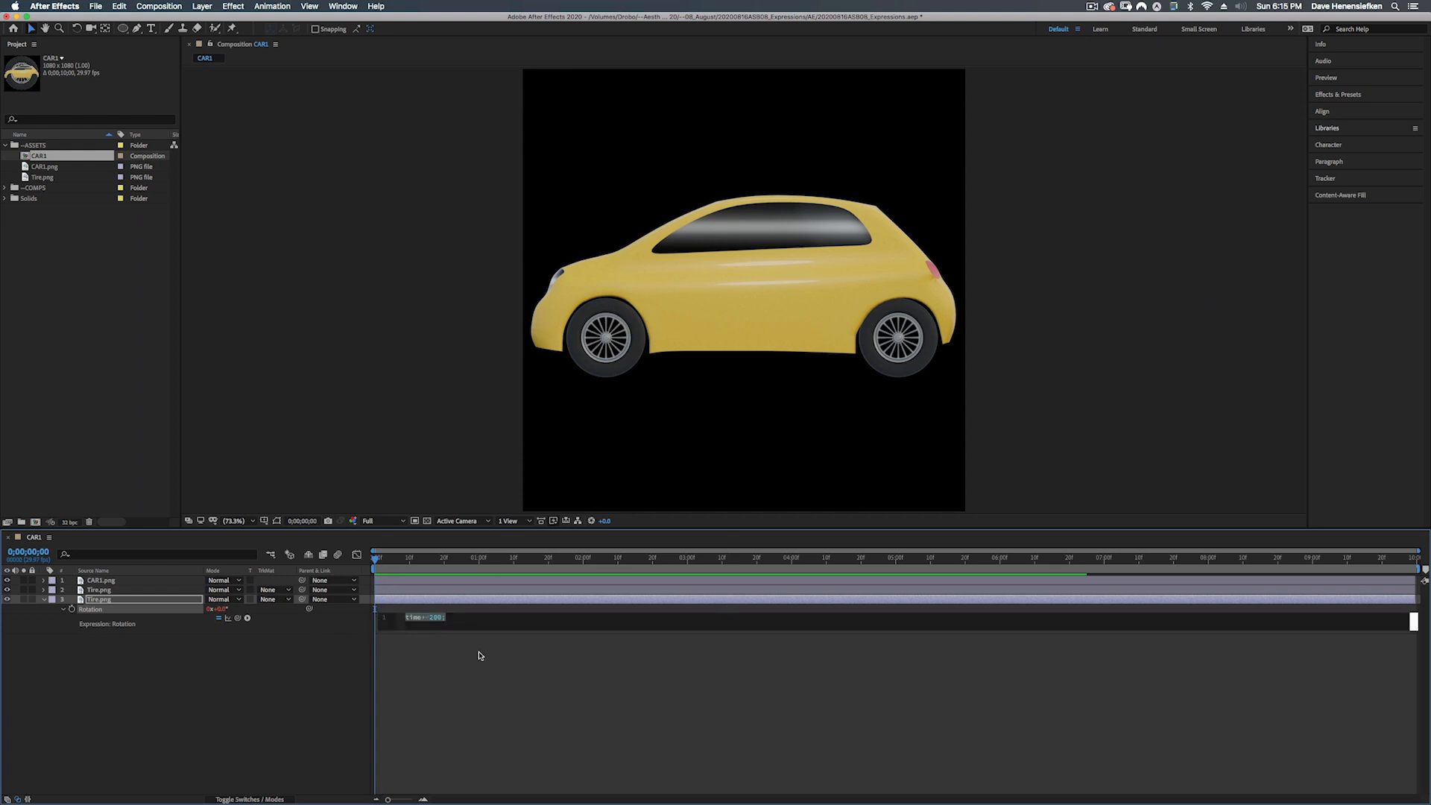
key(super+d)
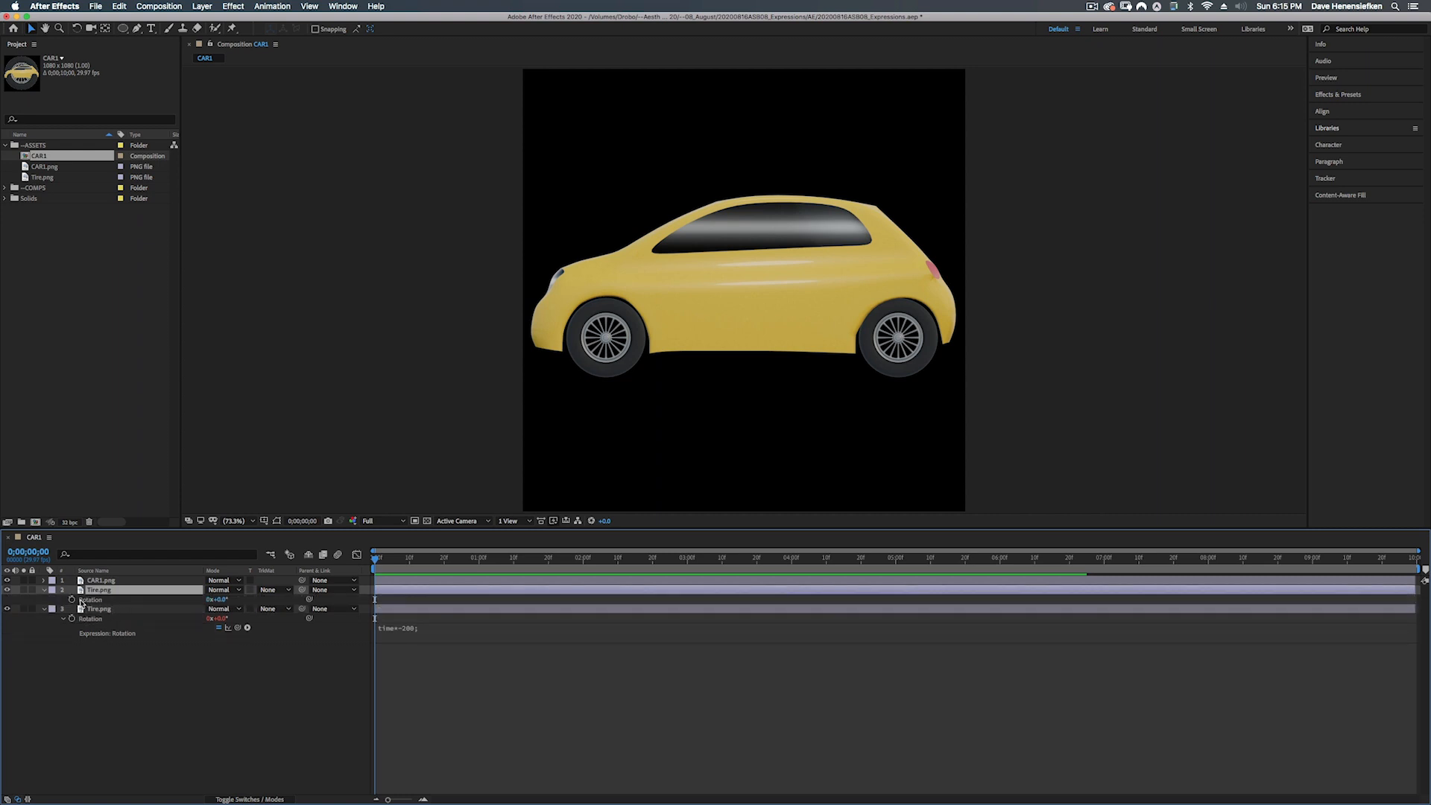
alt+click(72, 600)
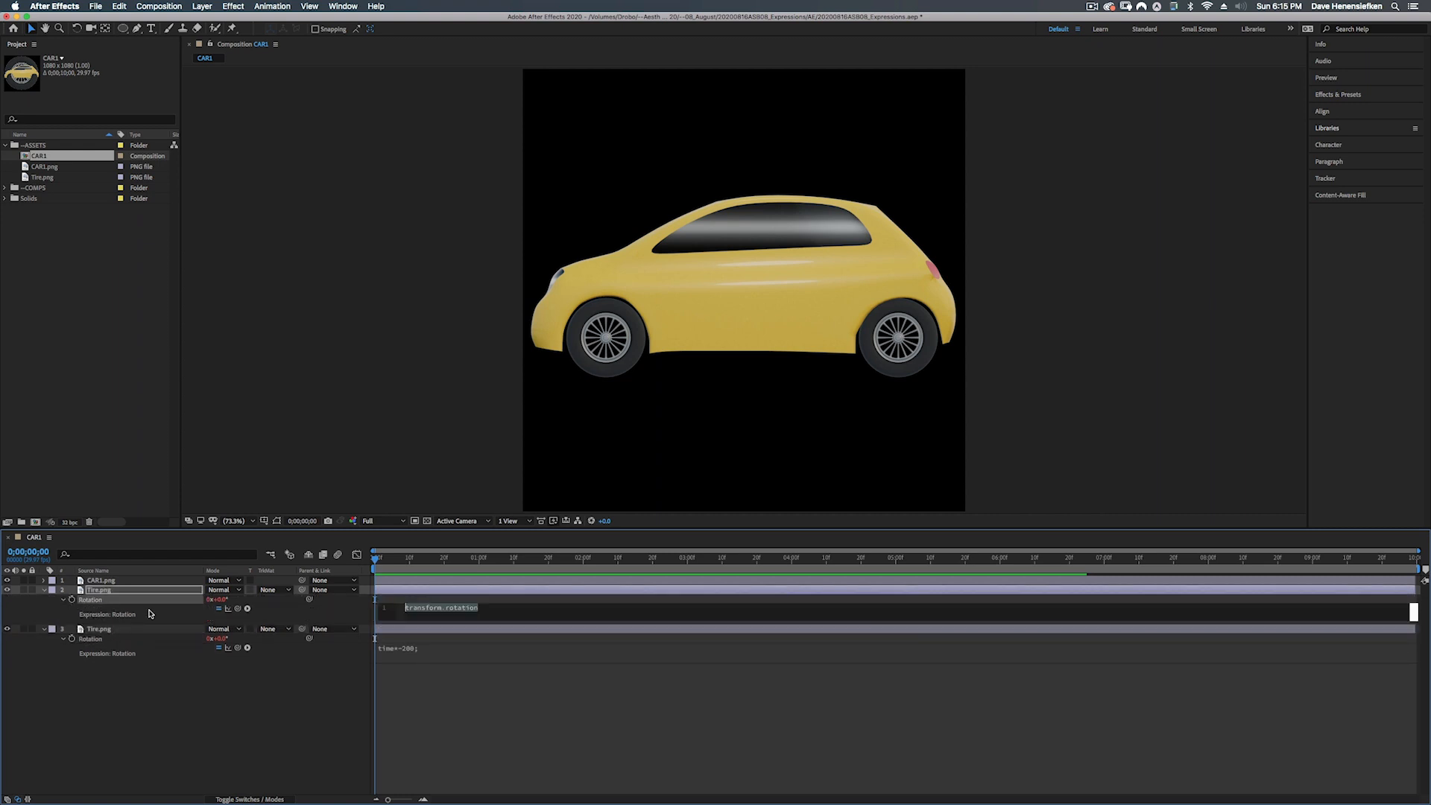
key(super+v)
key(space)
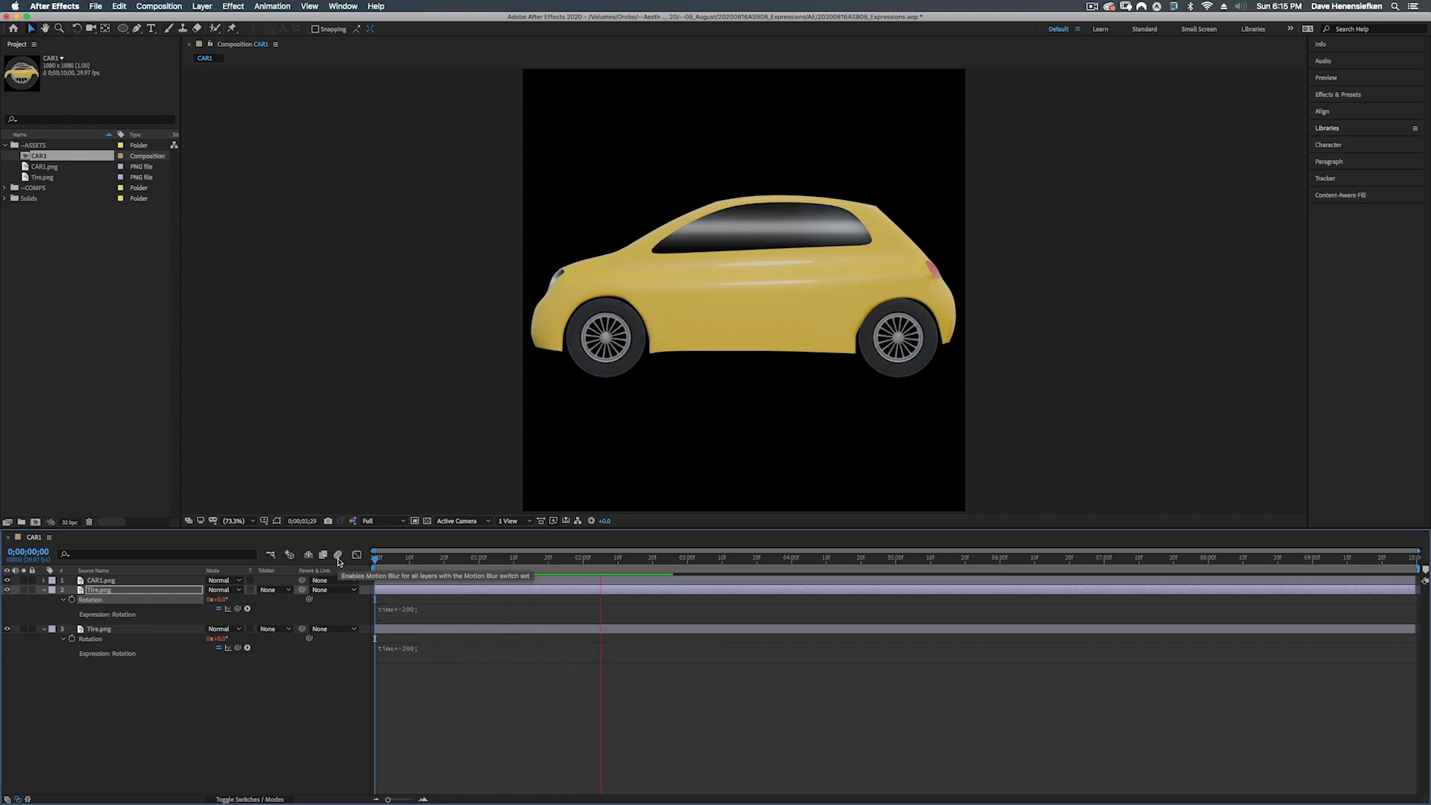
- Pre-compose the rear tire layer as Tire.png Comp 1, leaving all attributes in CAR1, and open the new composition
click(108, 591)
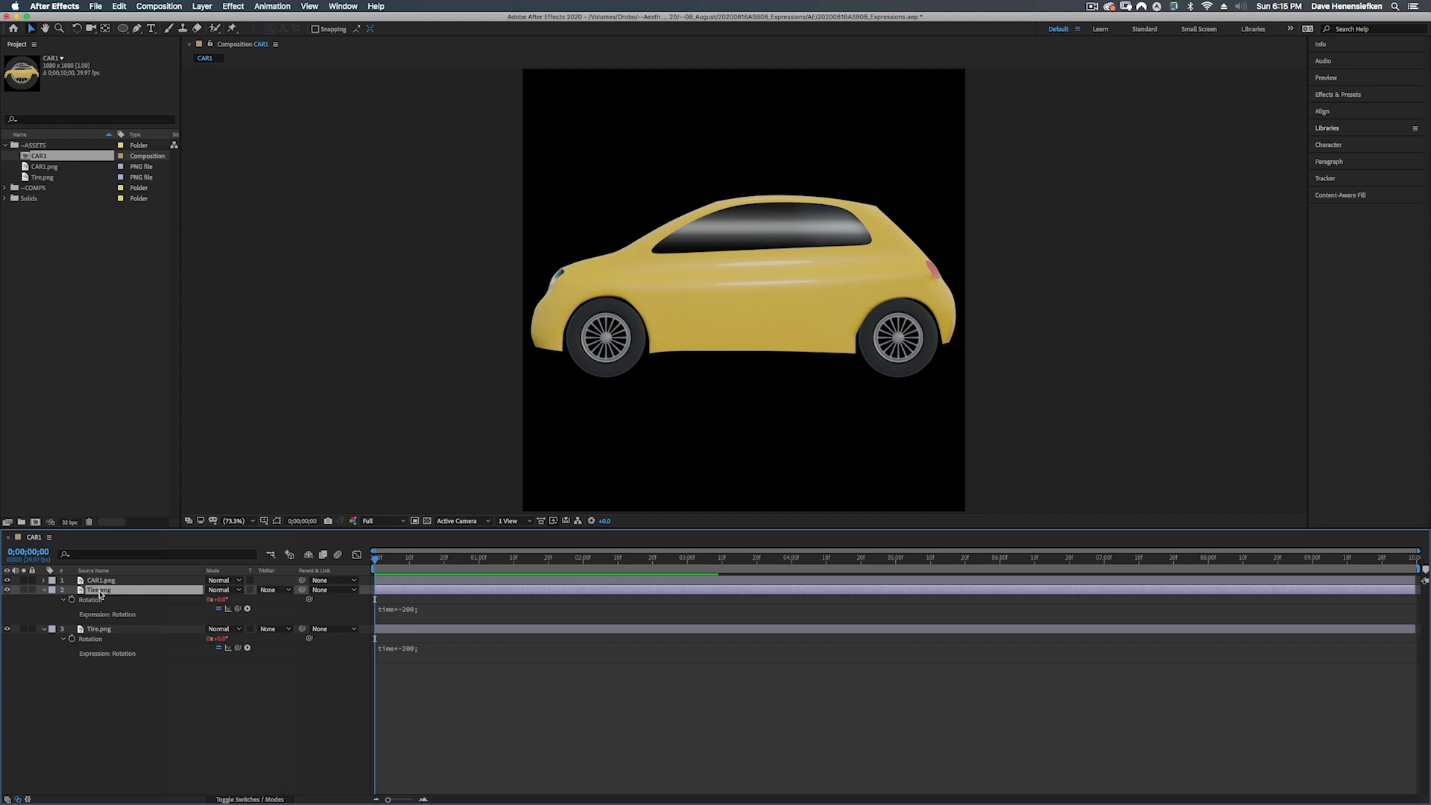
right_click(102, 594)
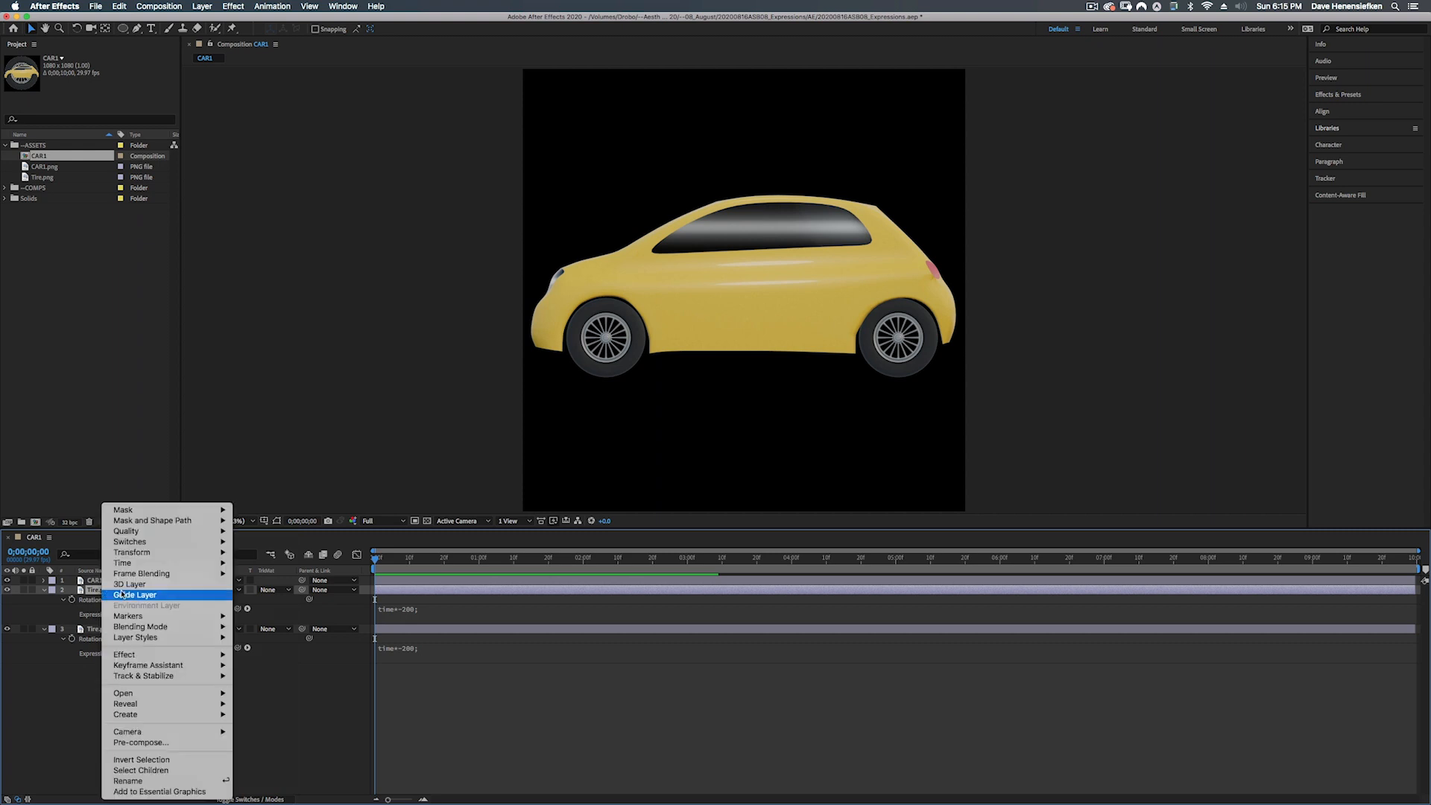
click(146, 743)
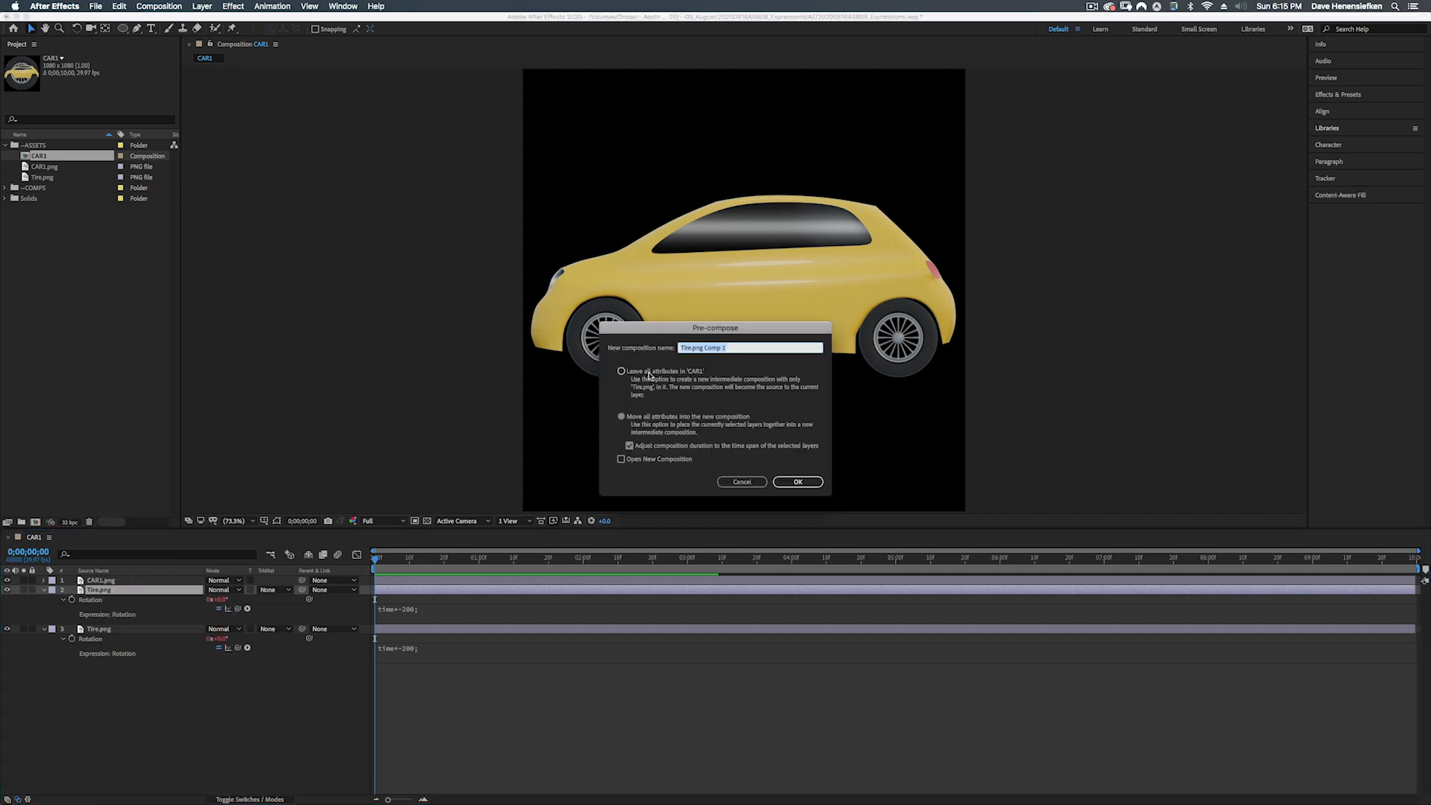
click(622, 371)
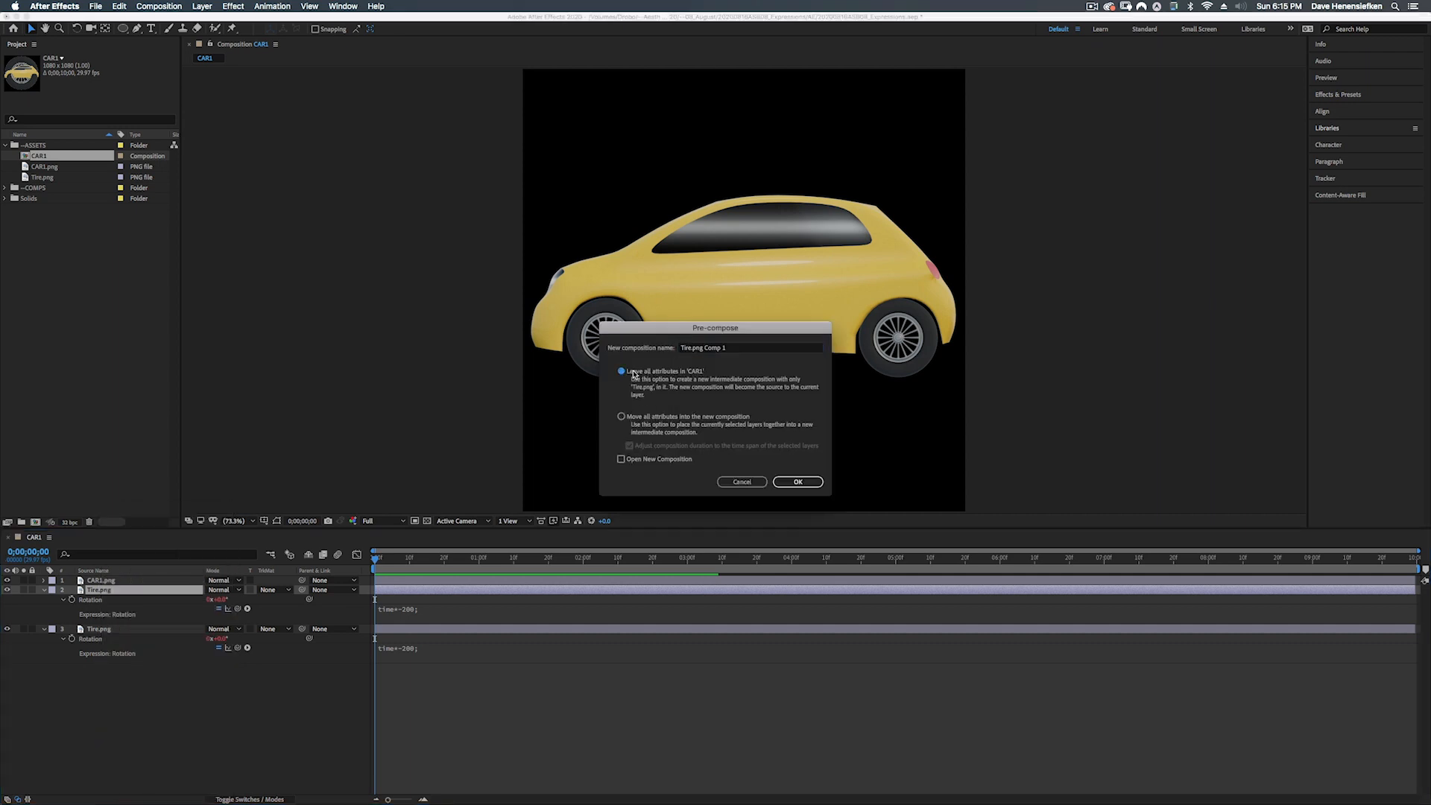
click(798, 481)
double_click(545, 594)
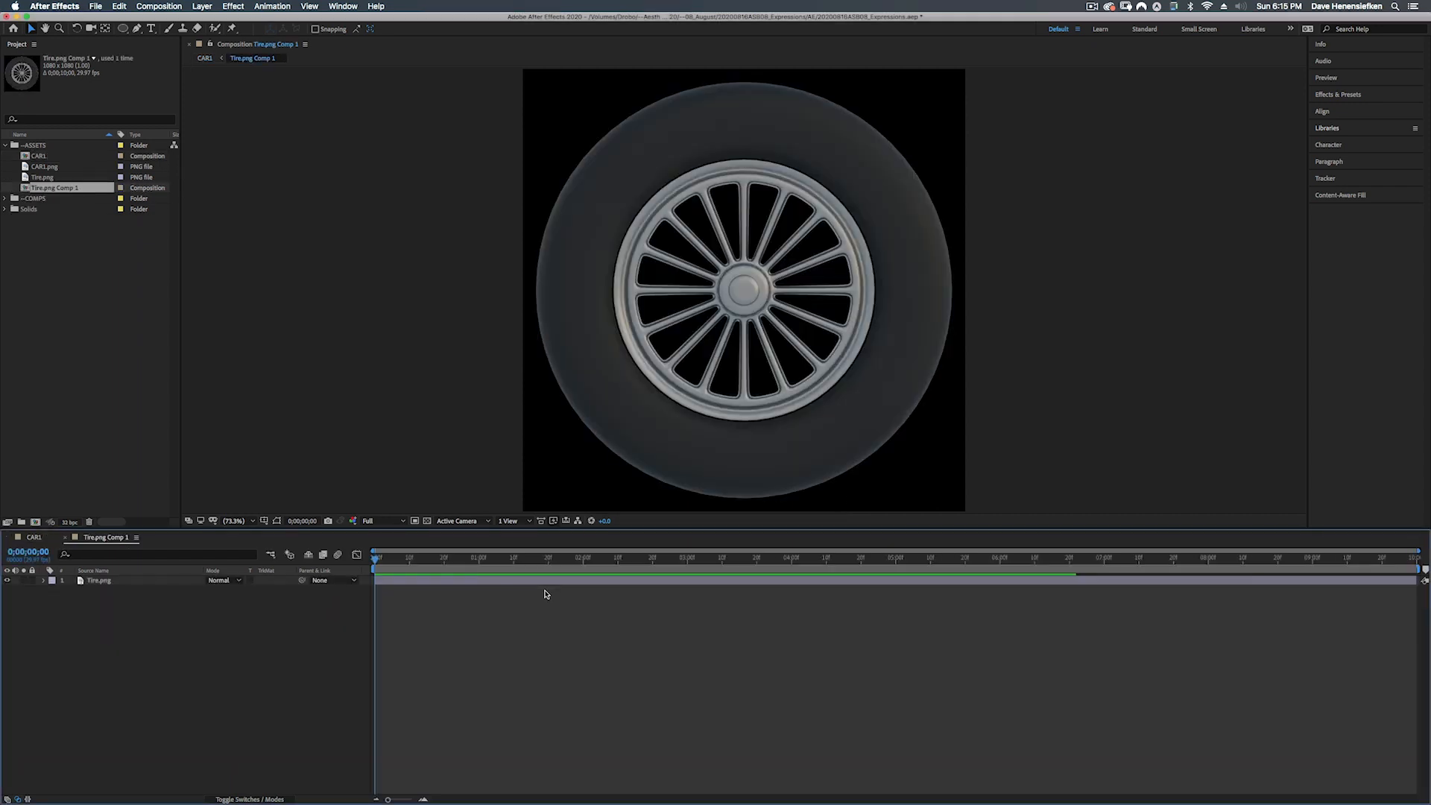
- Draw a white vertical marker line on the tire's tread above the hub, centre it, and preview the spin in CAR1
click(138, 29)
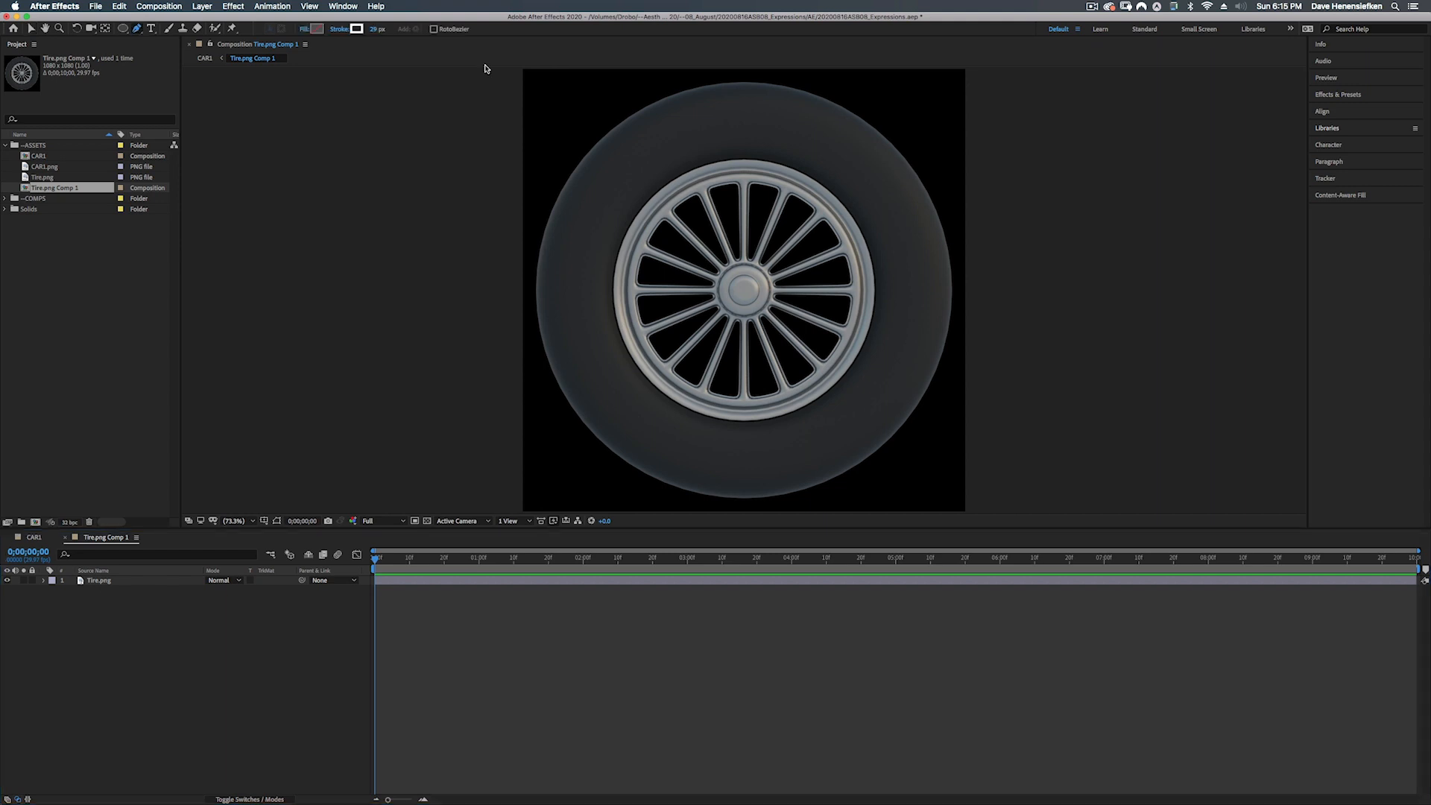
click(737, 89)
click(737, 153)
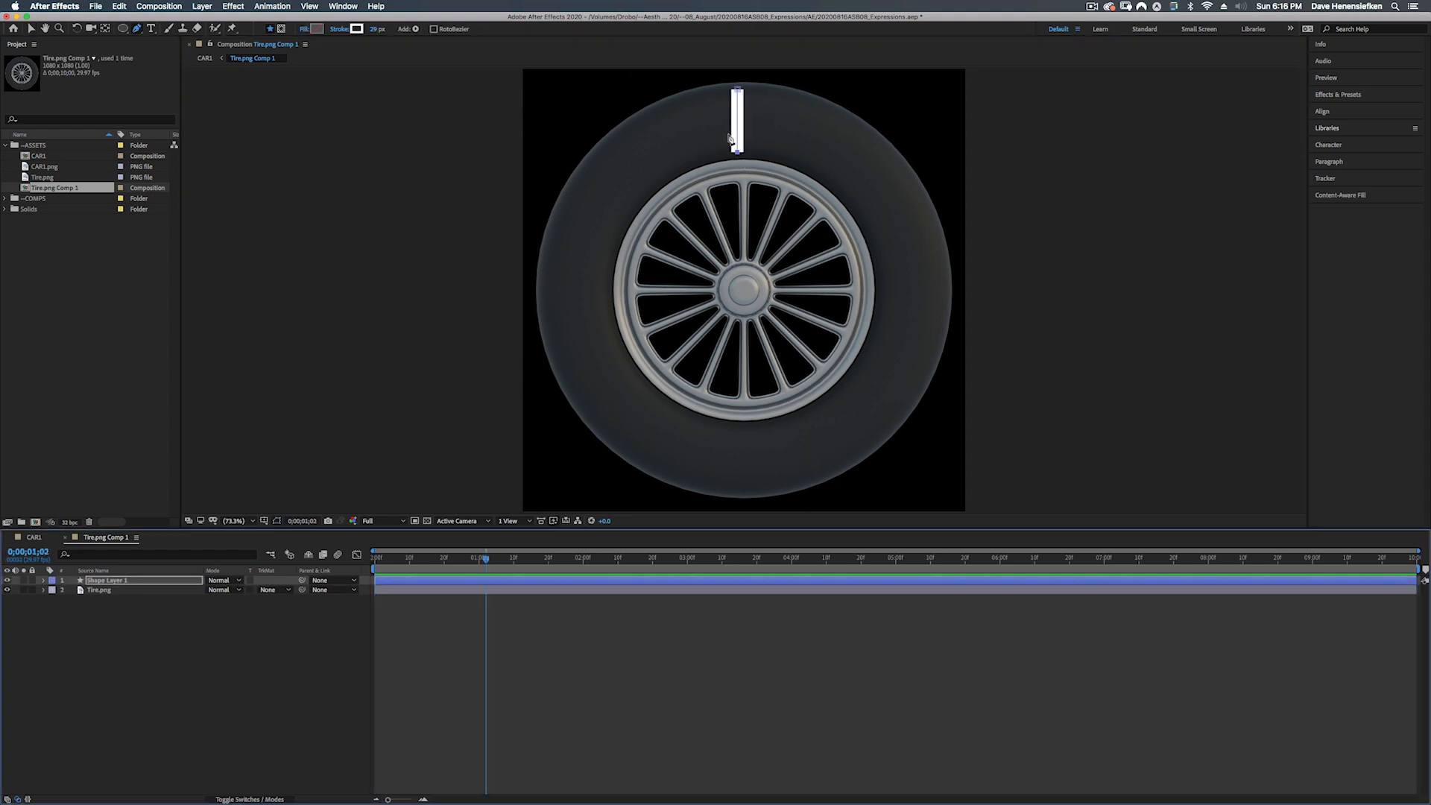
key(v)
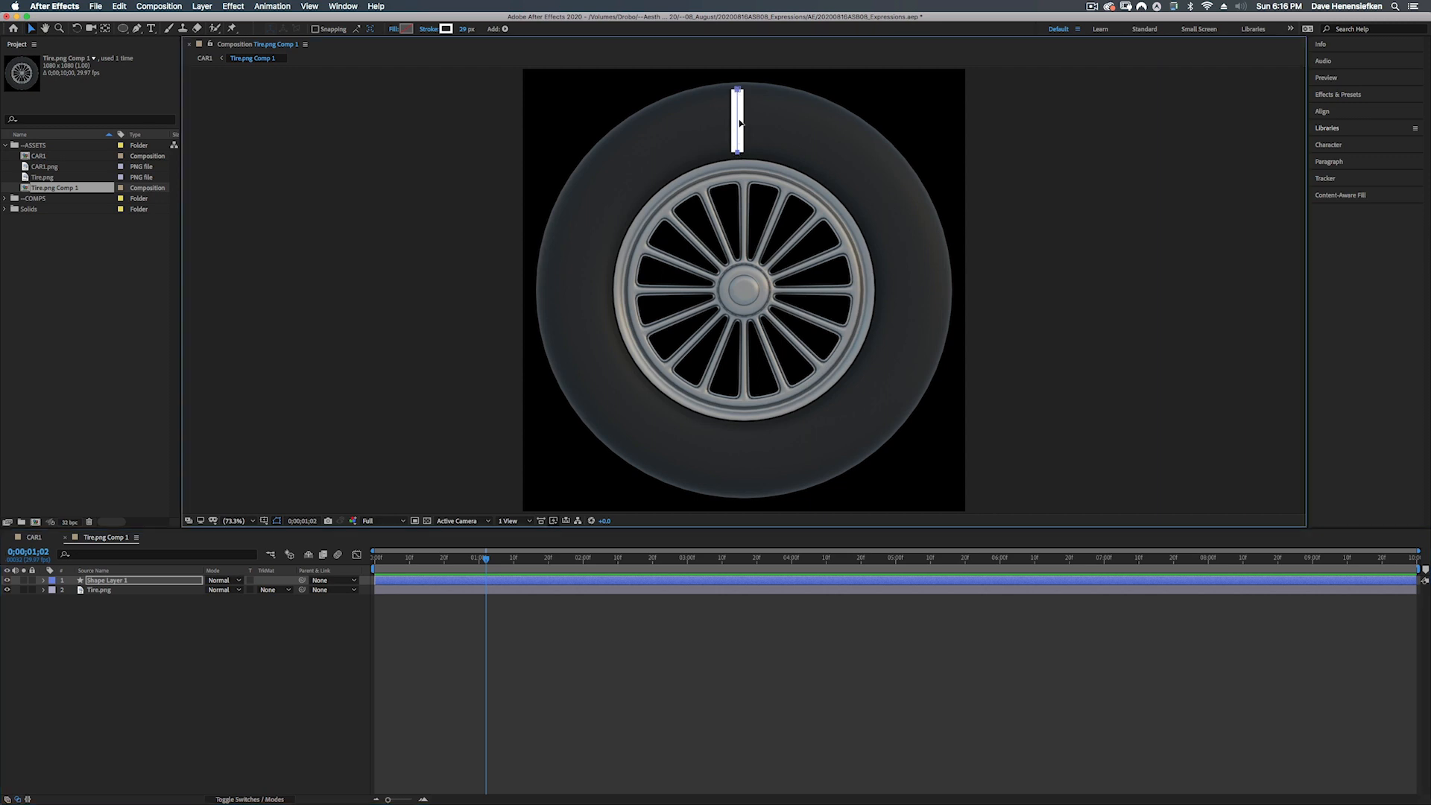
drag(739, 120, 746, 120)
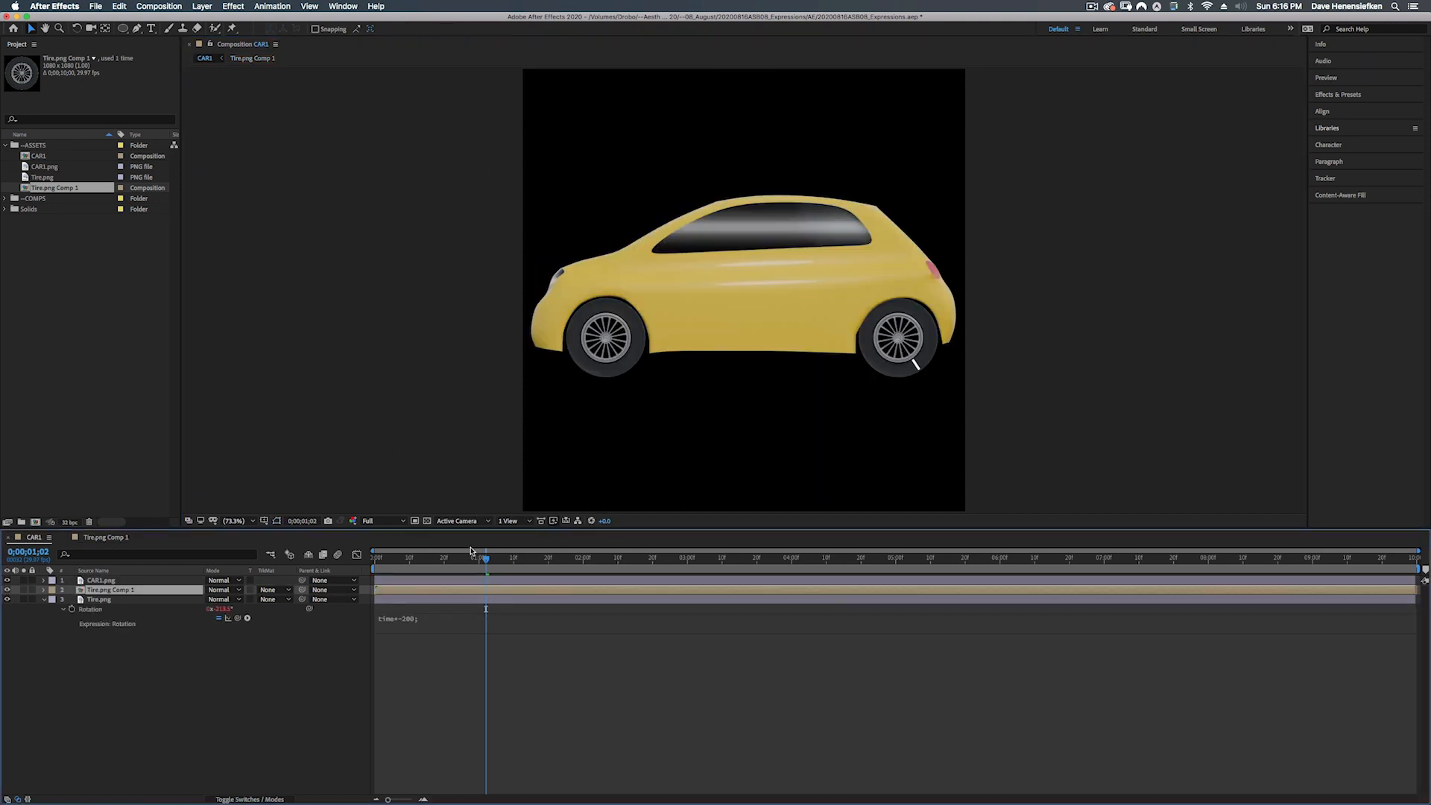
drag(430, 566, 245, 554)
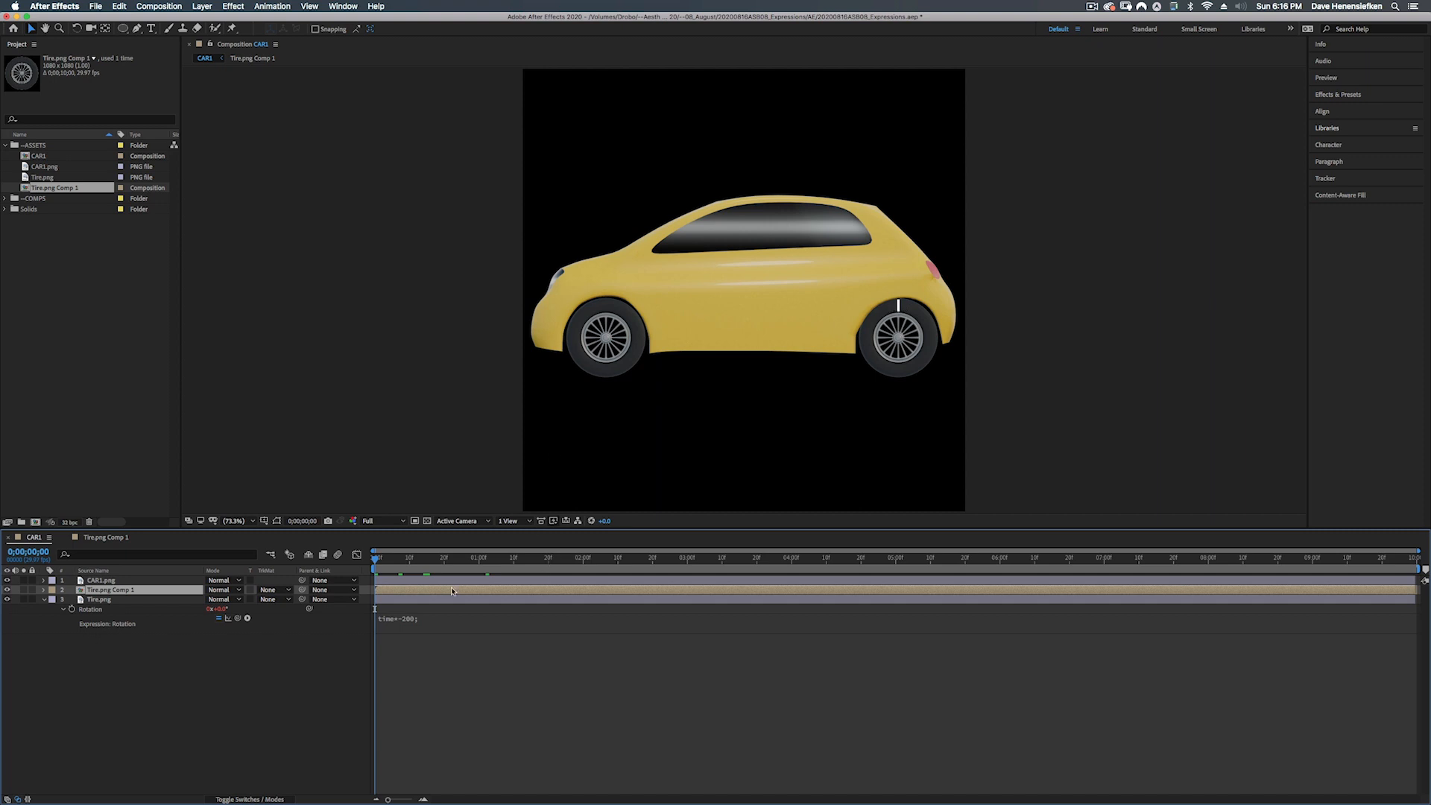
drag(445, 565, 481, 568)
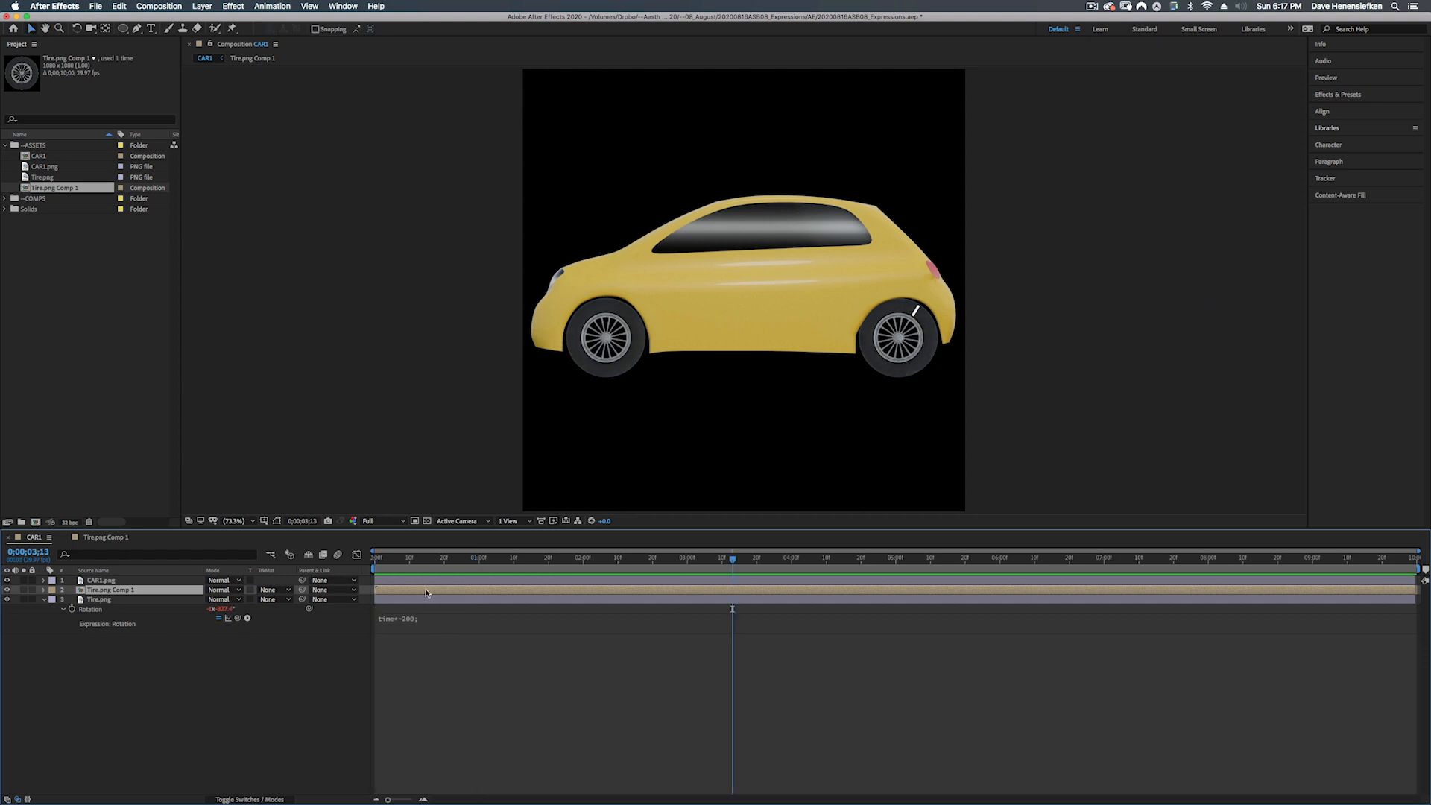
- Replace the marked rear tire with a duplicate of the front tire layer placed in the rear wheel arch, and preview it
key(Delete)
click(418, 592)
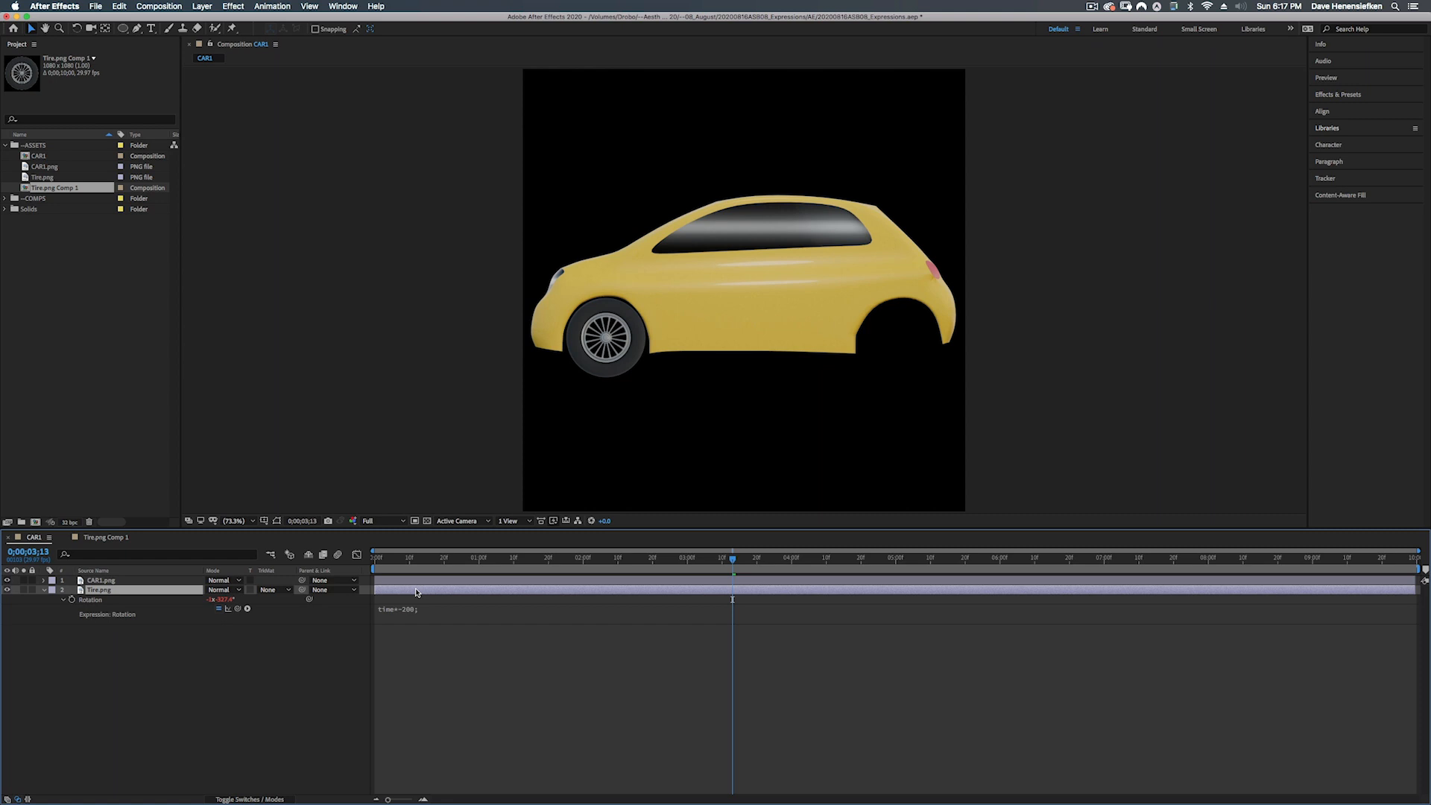
key(super+d)
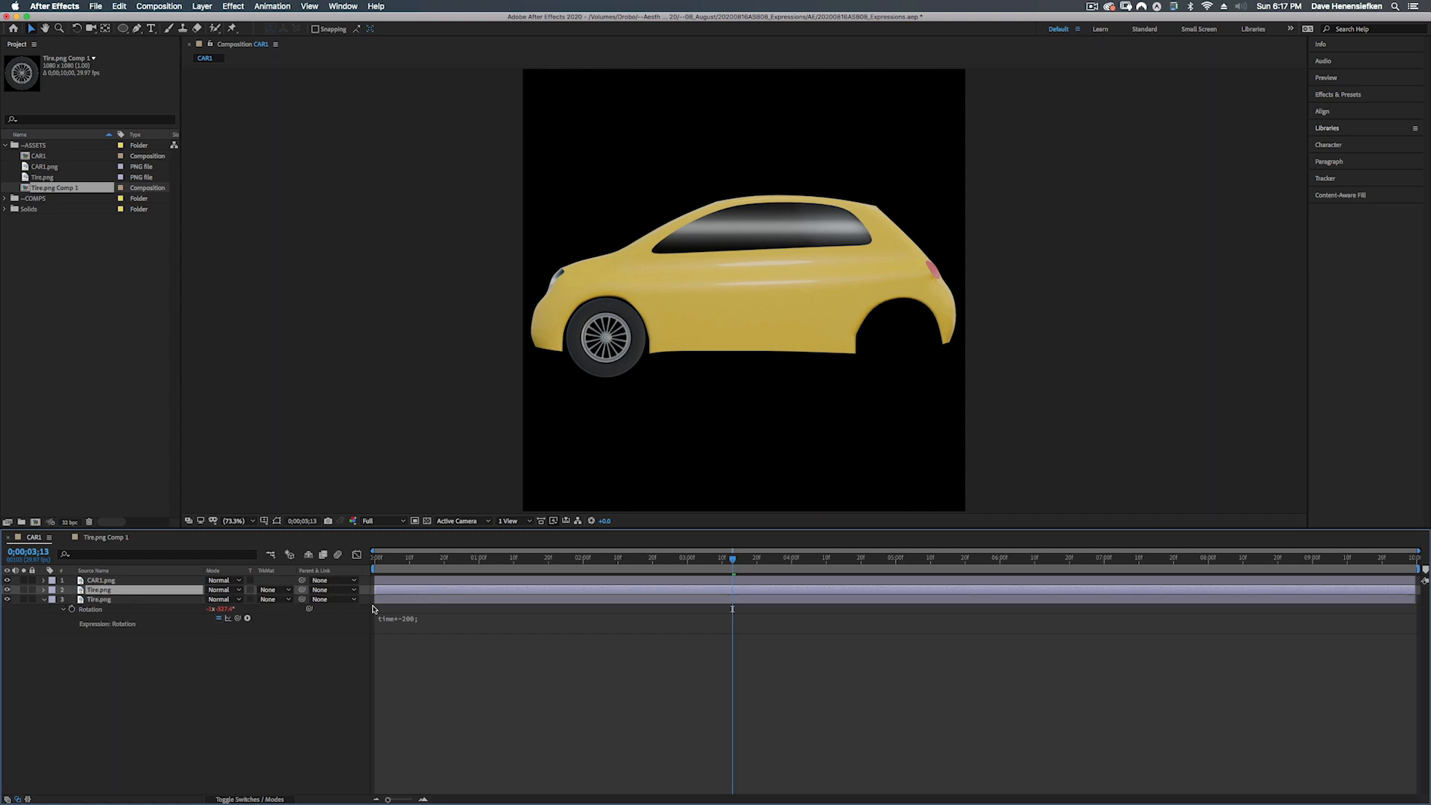
drag(642, 355, 887, 356)
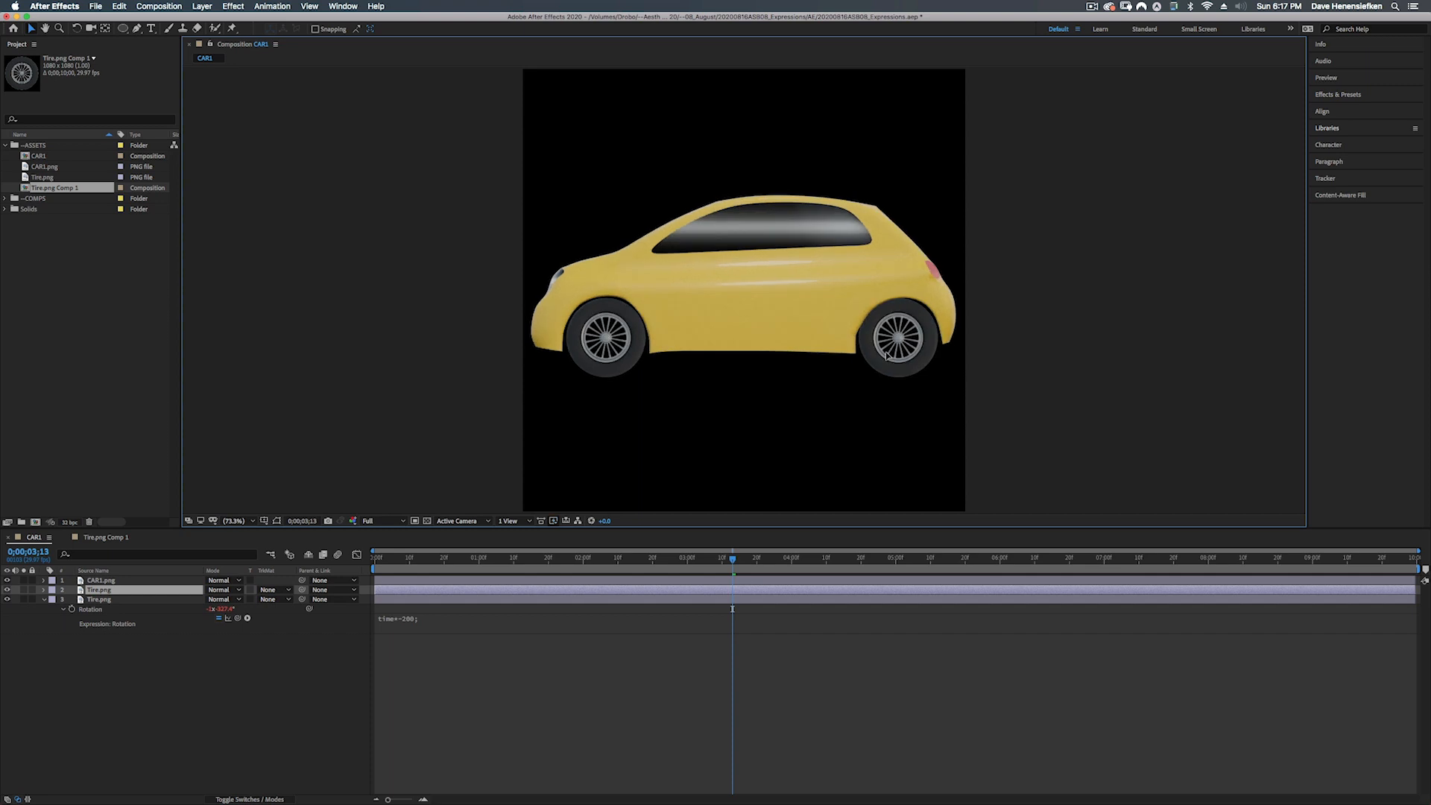
key(Return)
key(space)
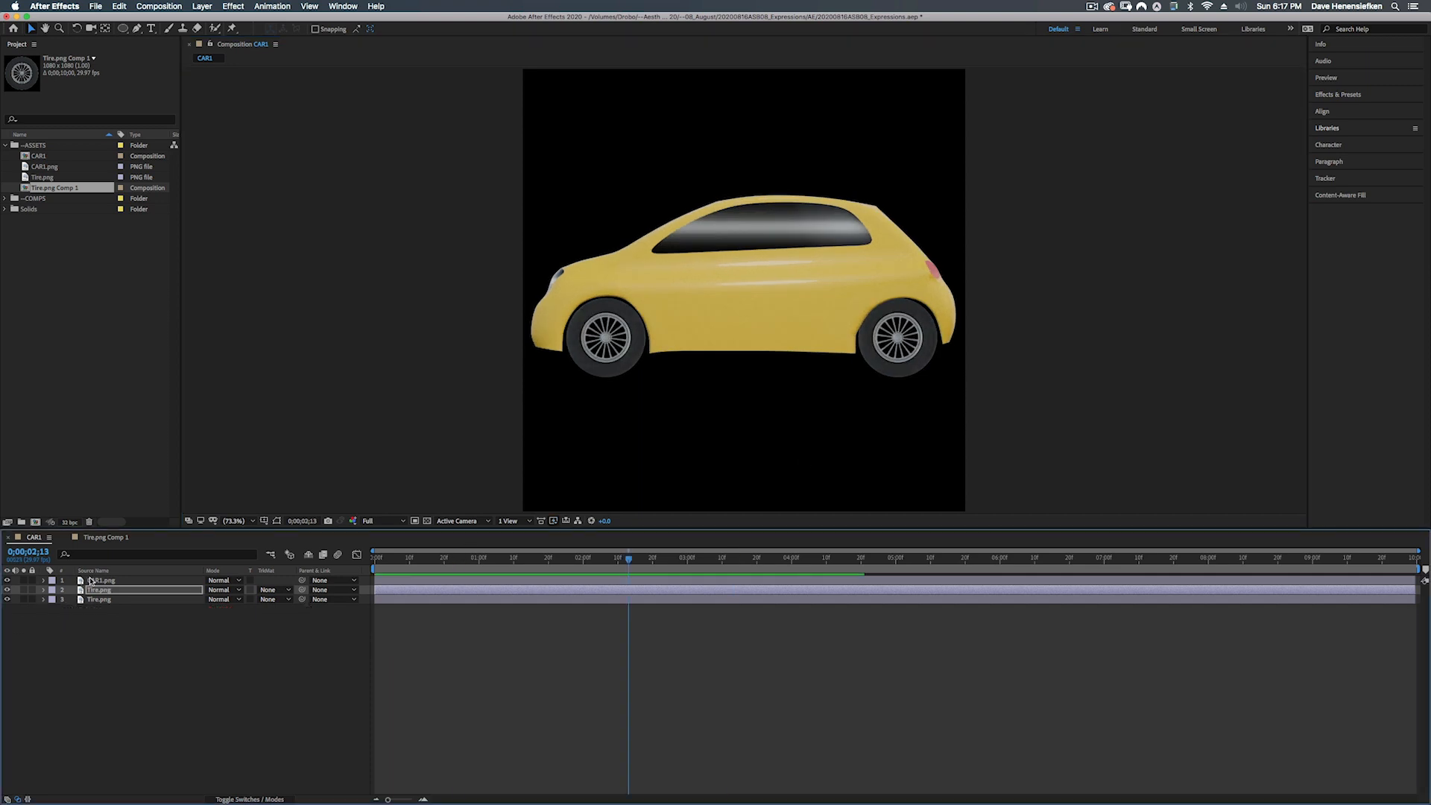
- Reveal the CAR1.png layer's Position and Rotation properties and separate Position into X and Y dimensions
click(101, 582)
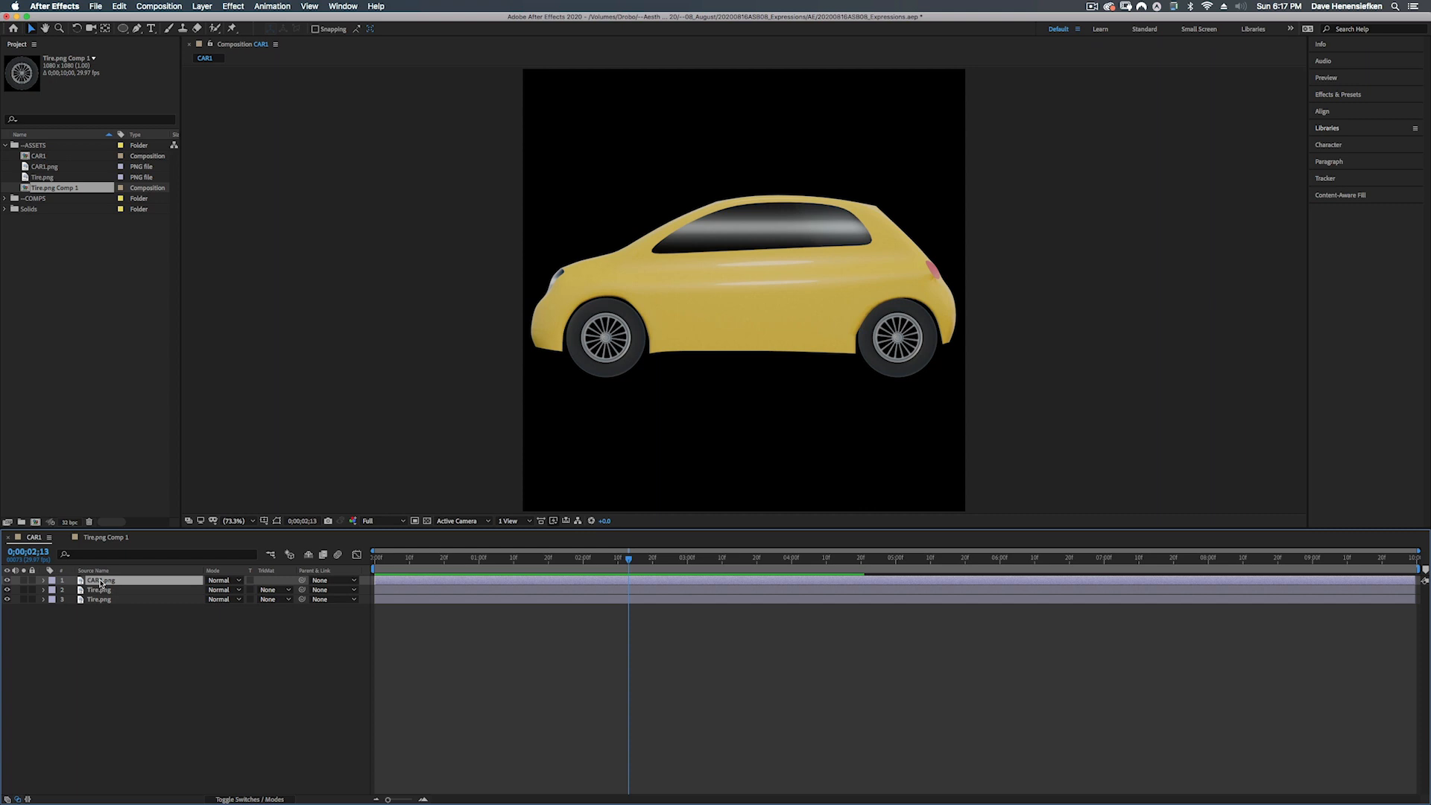
key(p)
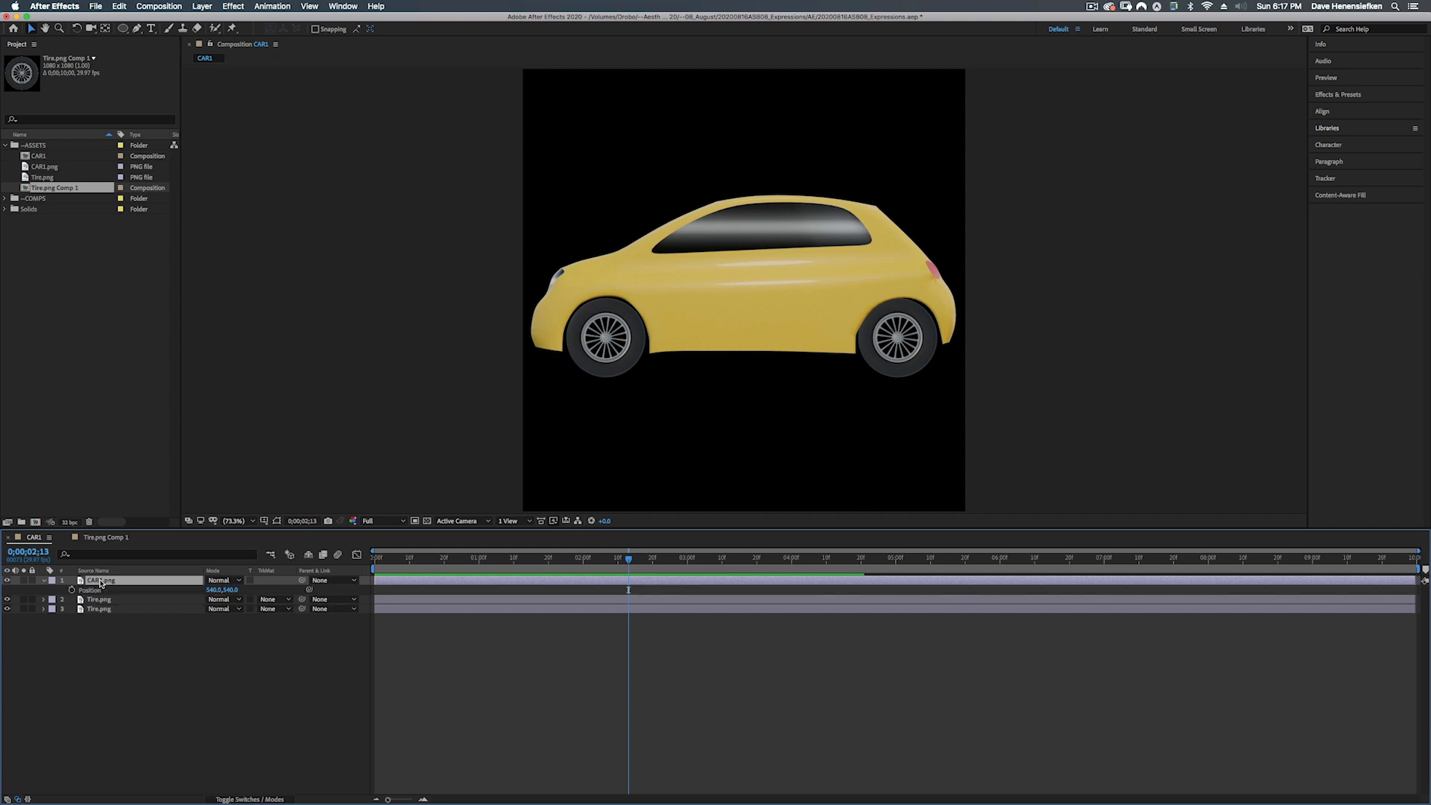
key(shift+r)
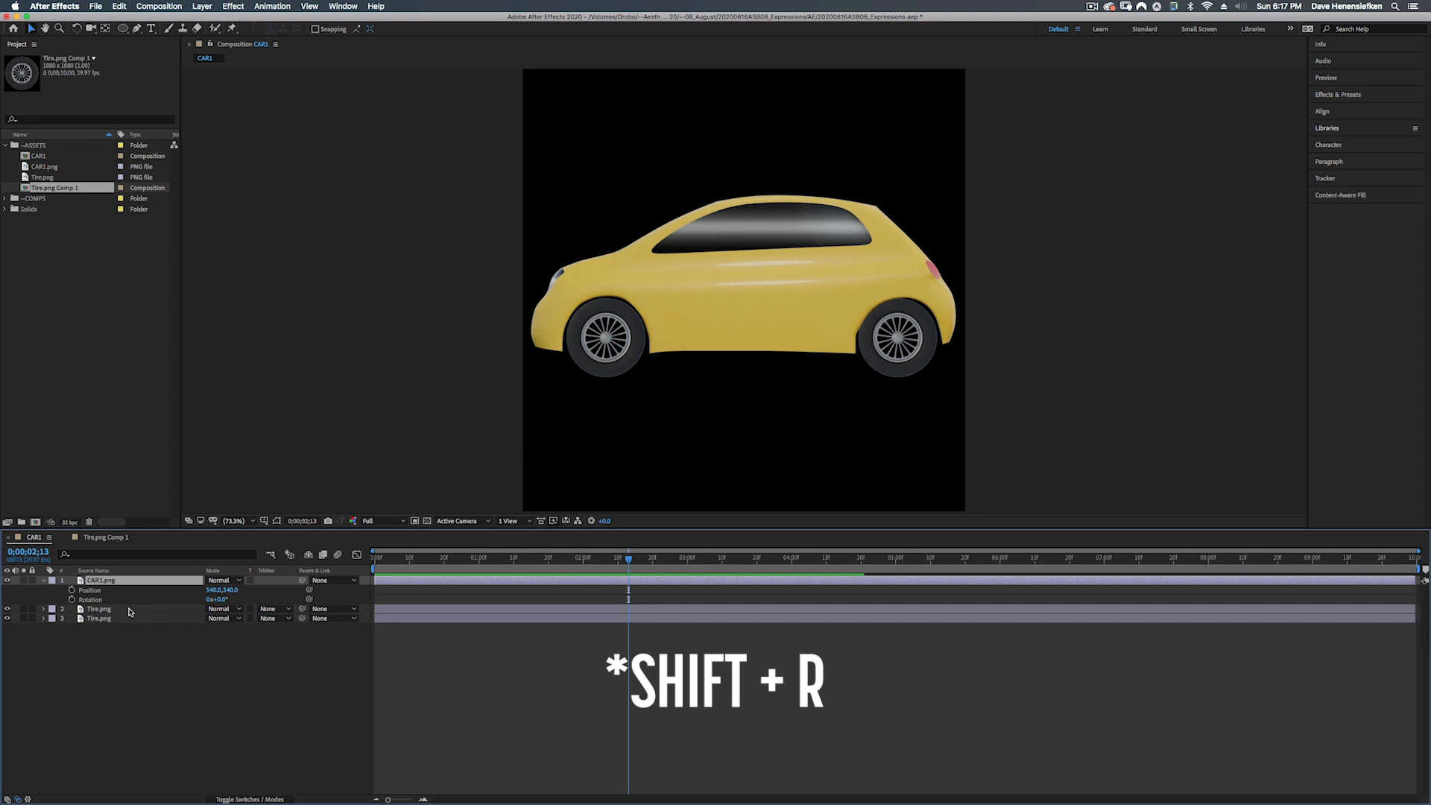
click(95, 594)
right_click(92, 593)
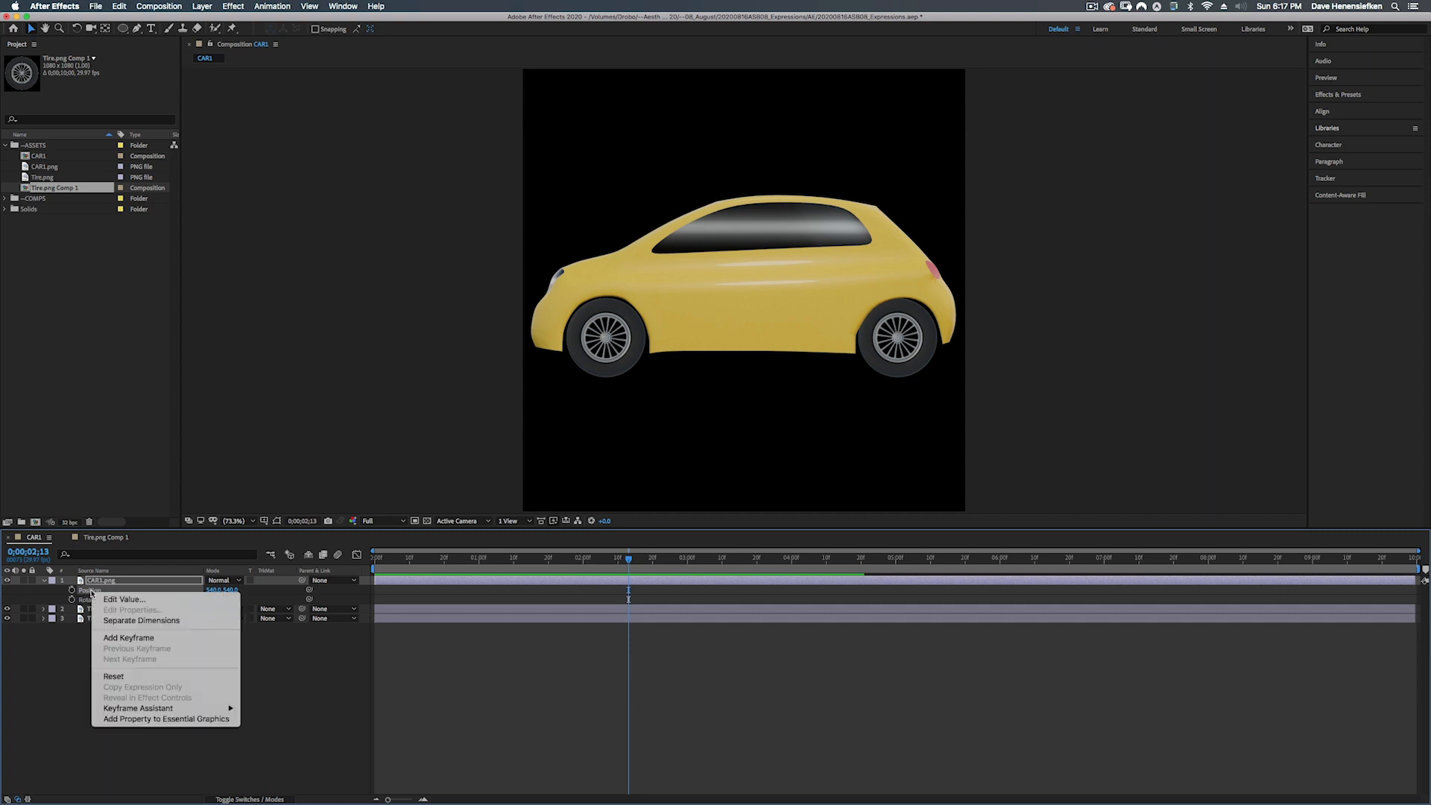
click(134, 620)
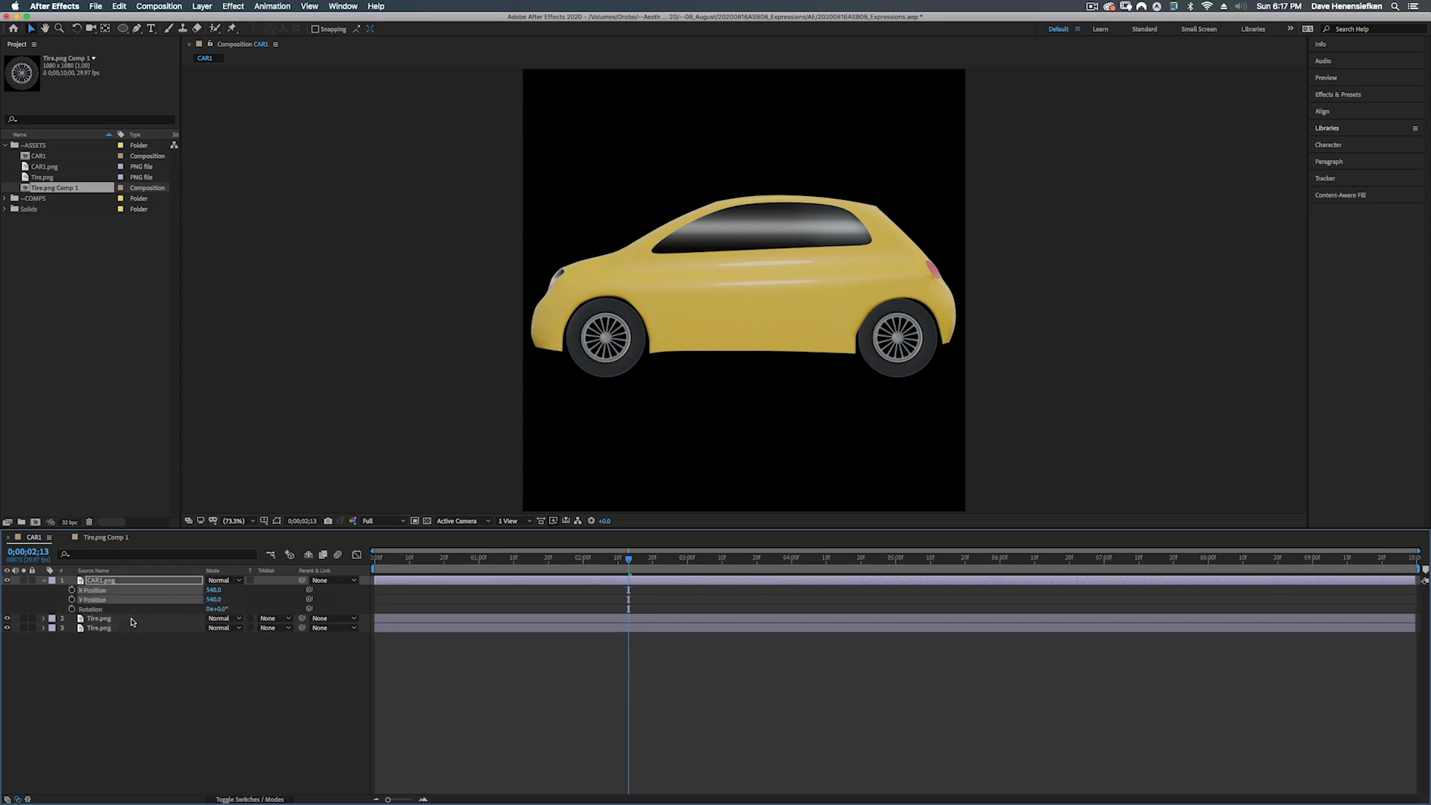
key(shift+super+a)
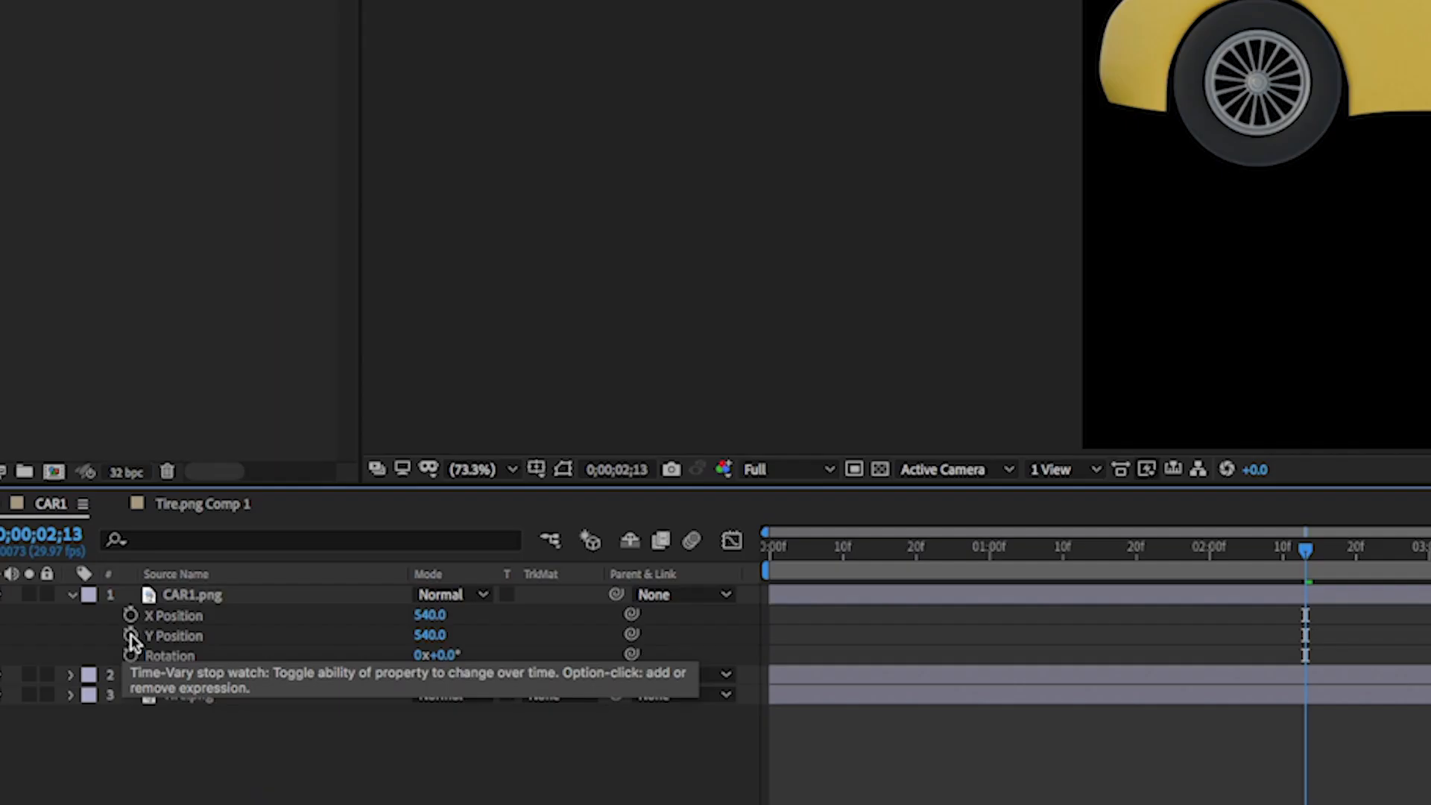
- Add the expression wiggle(3,7) to the CAR1.png layer's Y Position property
alt+click(131, 638)
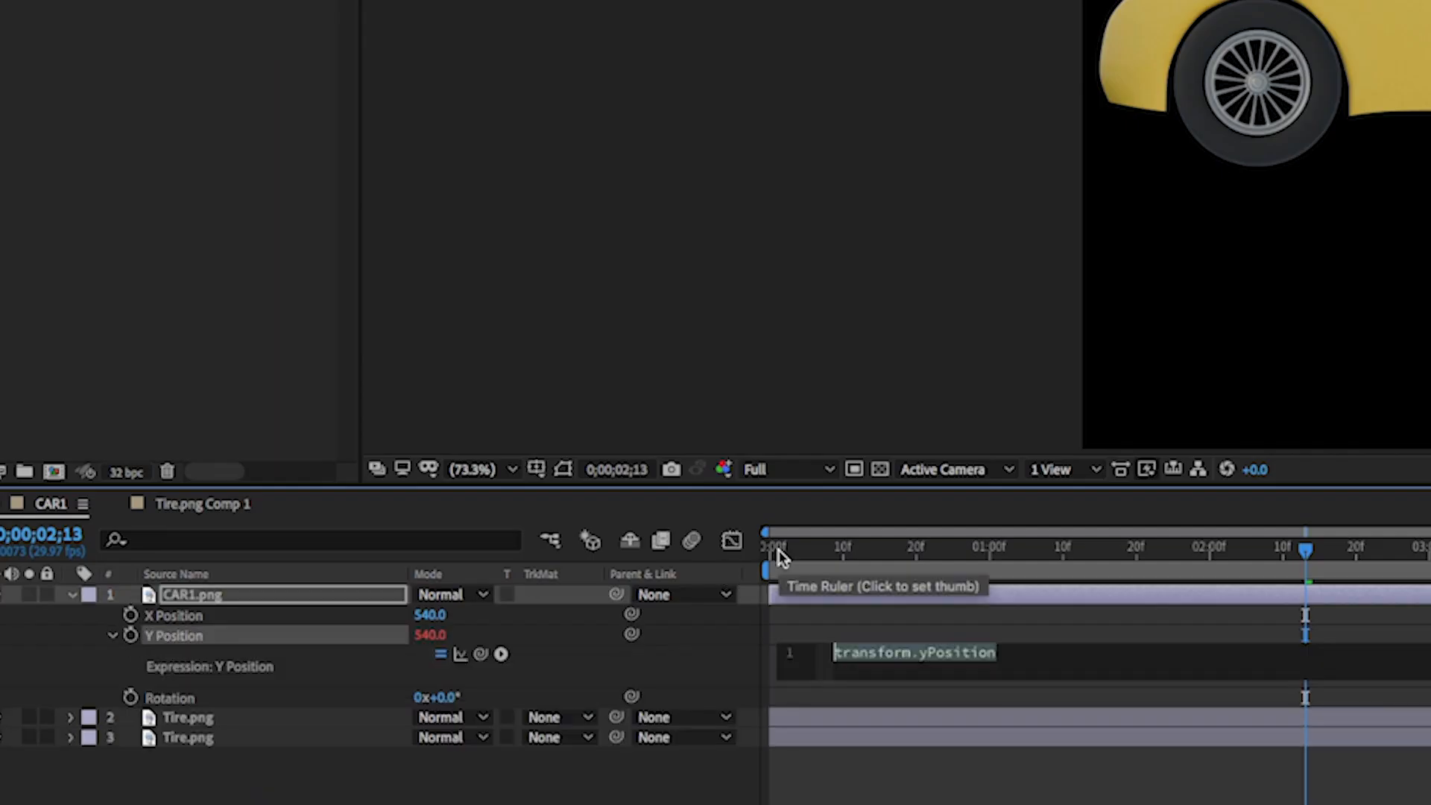
text(wiggle)
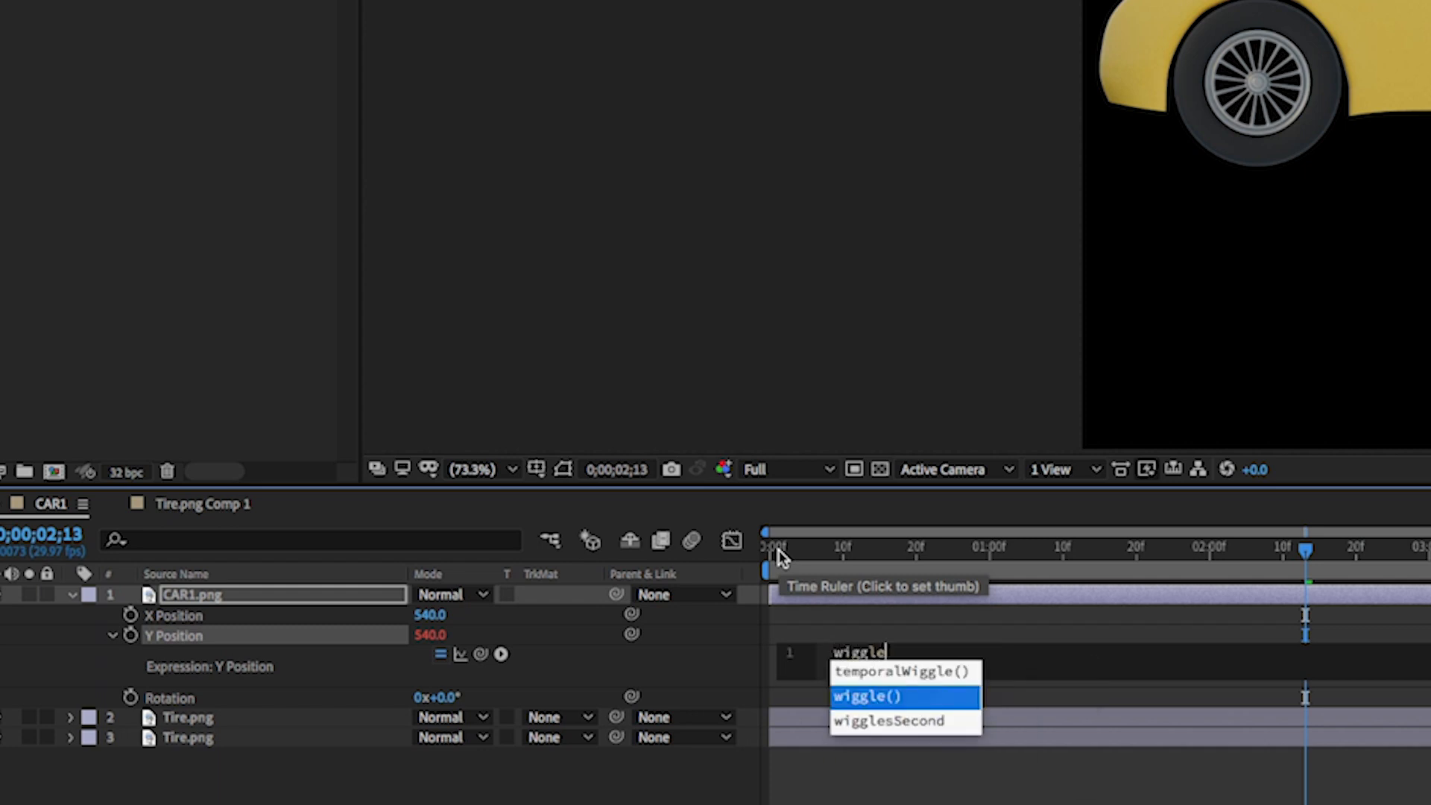
key(Return)
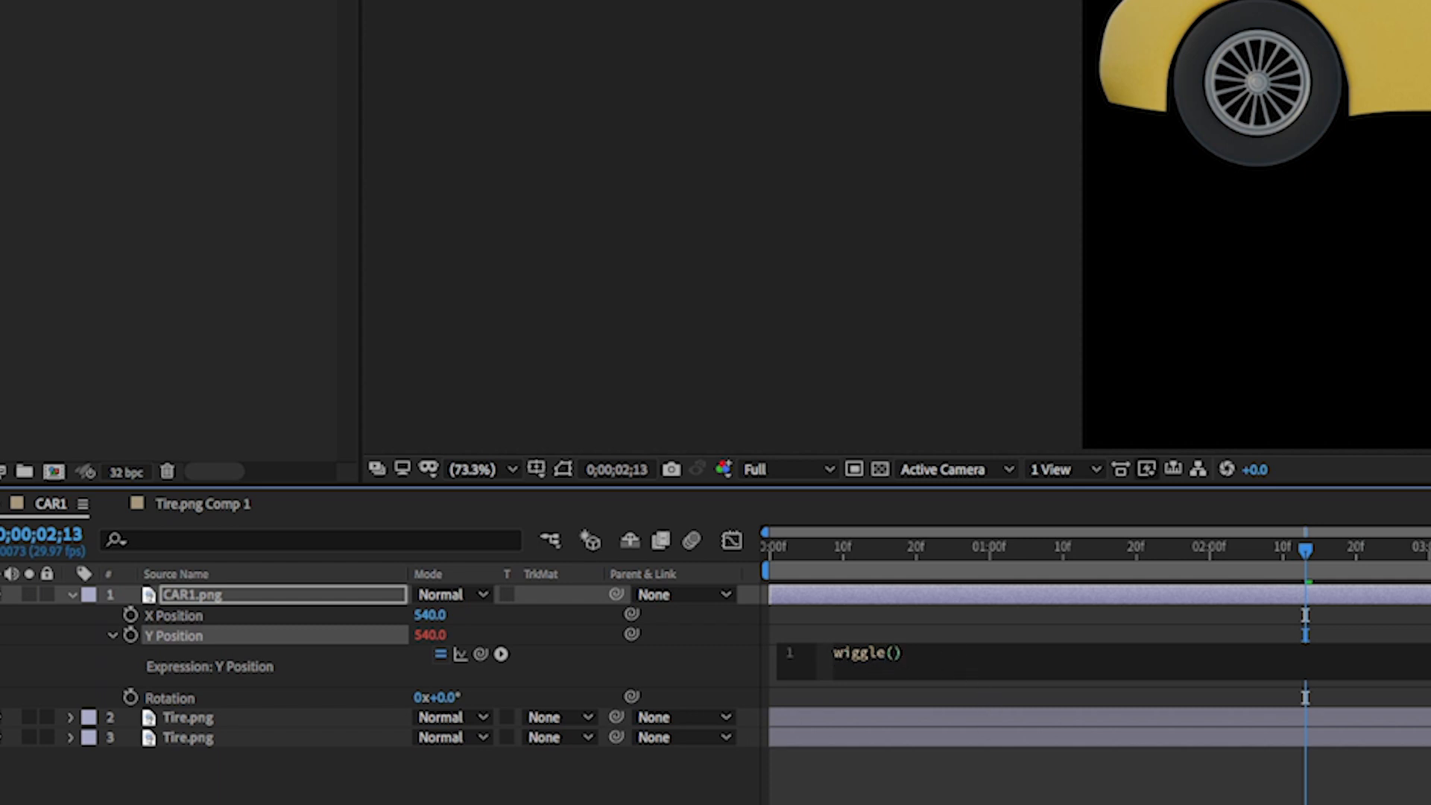
text(3,7)
- Scrub through the opening frames and play the composition from the start to examine the car body's vertical wiggle
drag(810, 558, 788, 558)
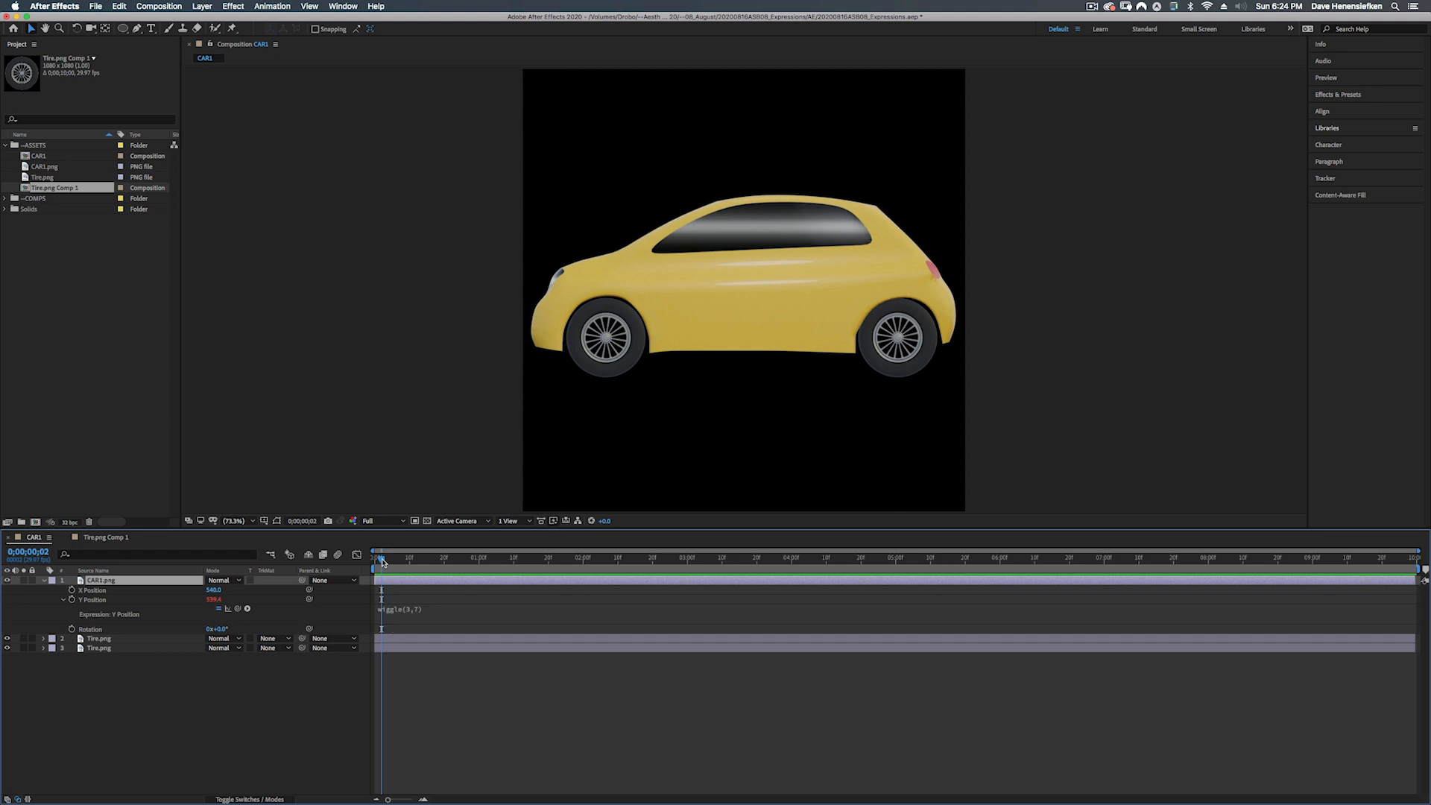
drag(382, 563, 392, 561)
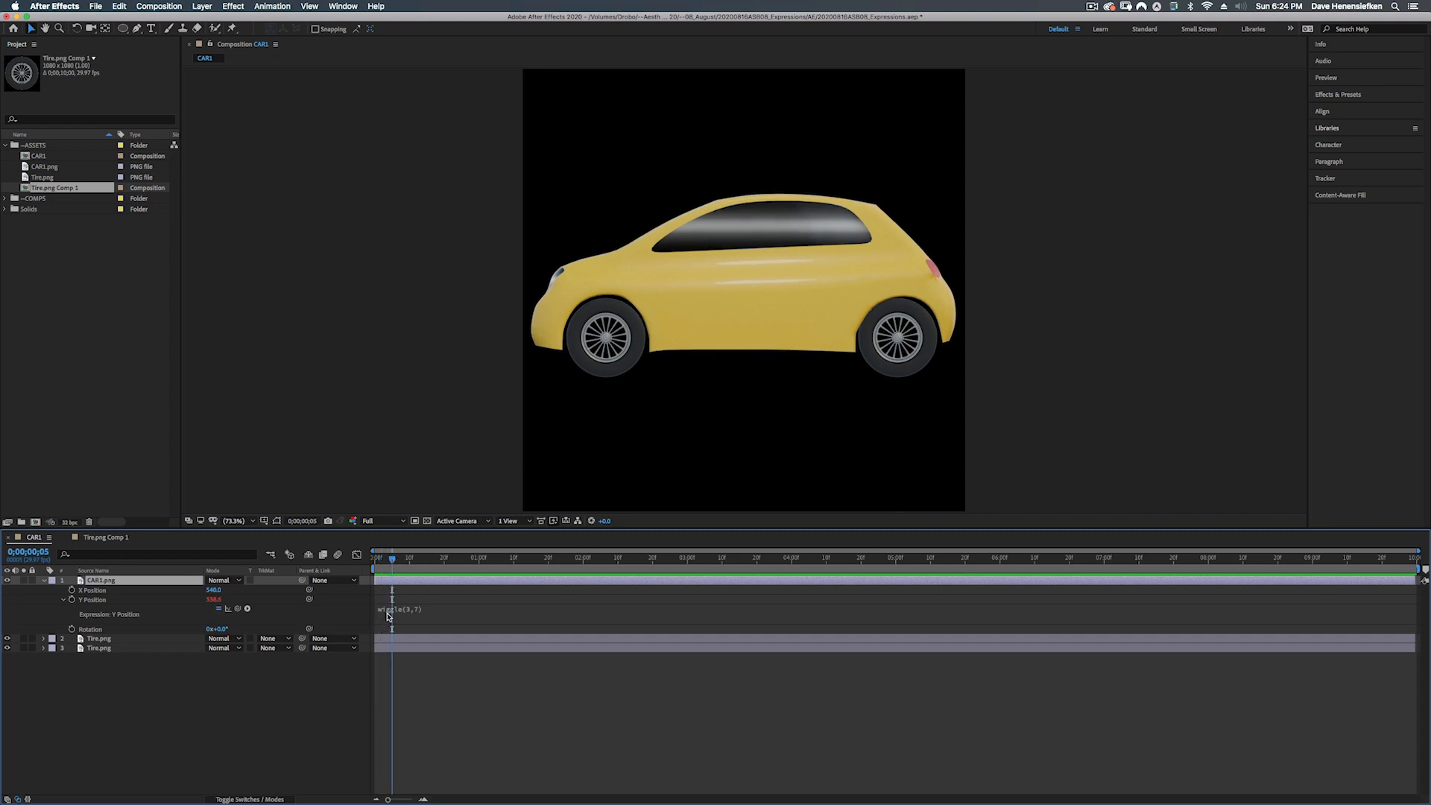
drag(396, 557, 373, 561)
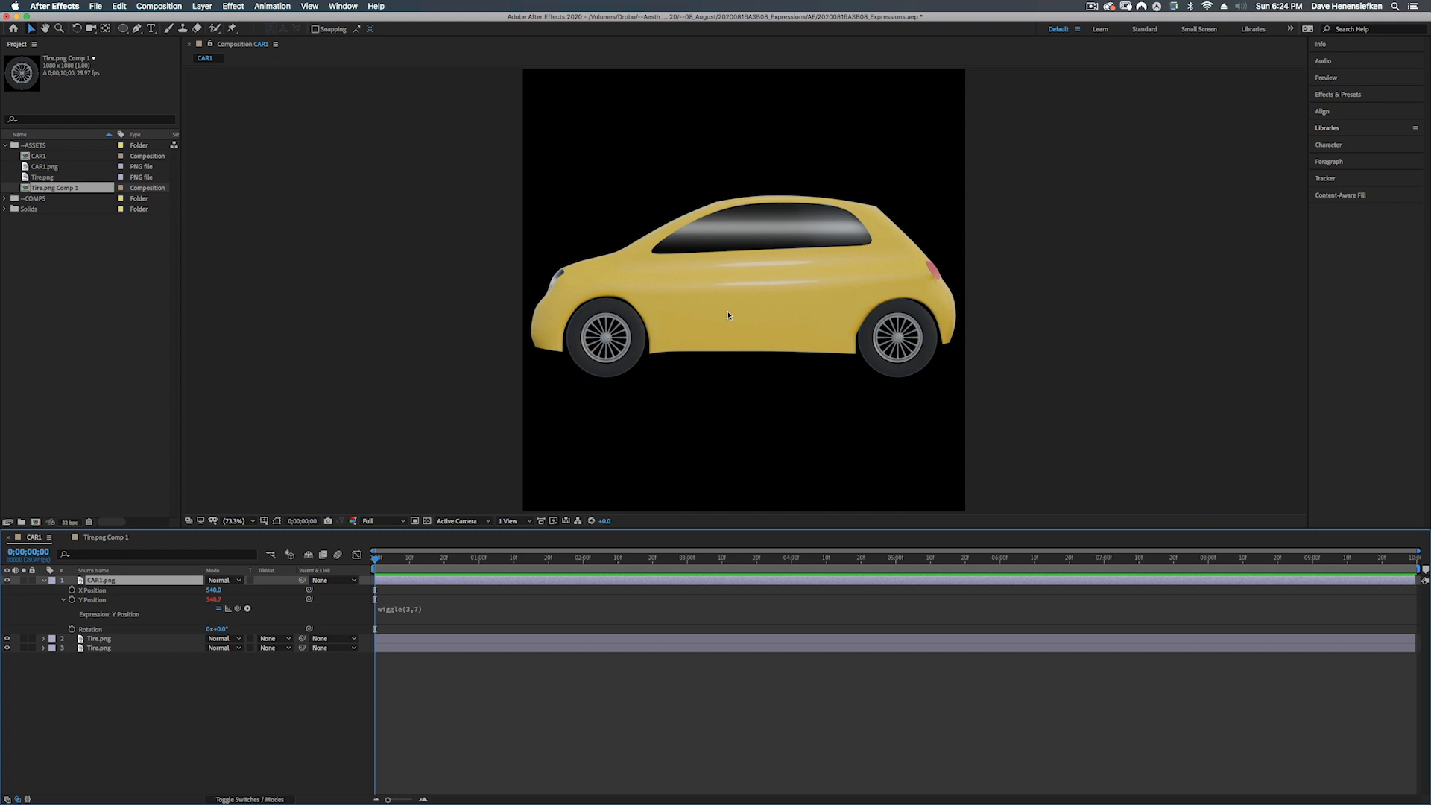
click(419, 559)
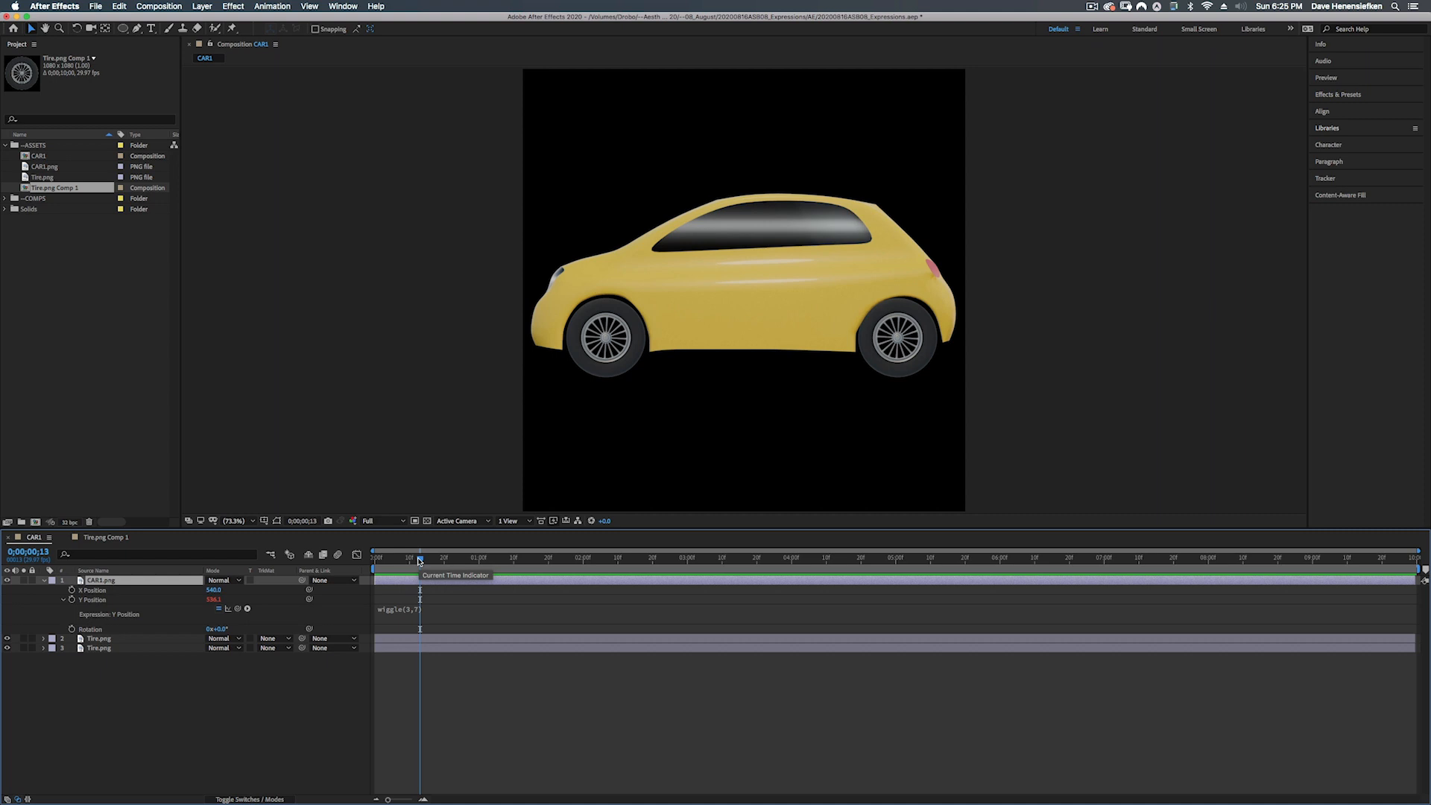
drag(419, 561, 410, 570)
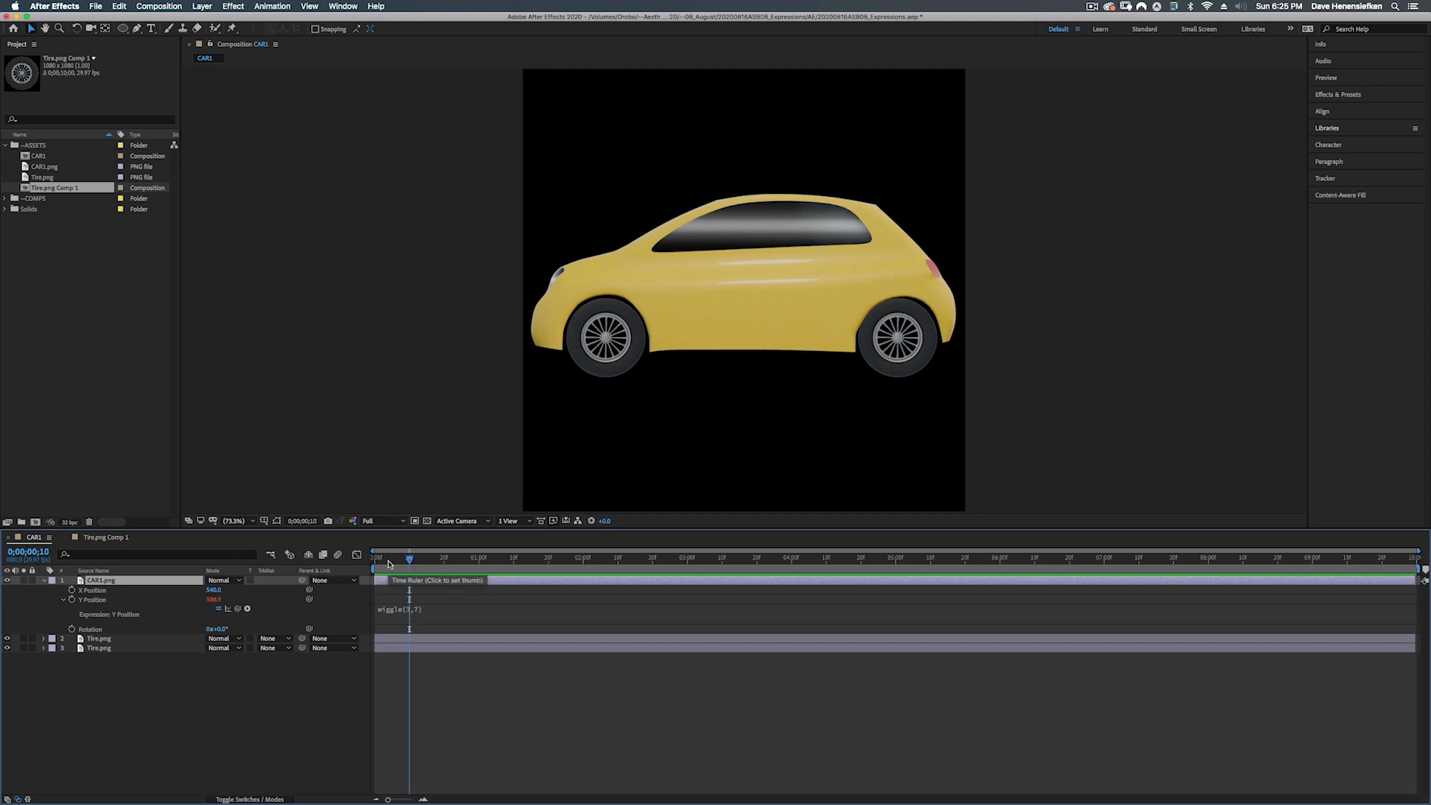
drag(409, 558, 351, 531)
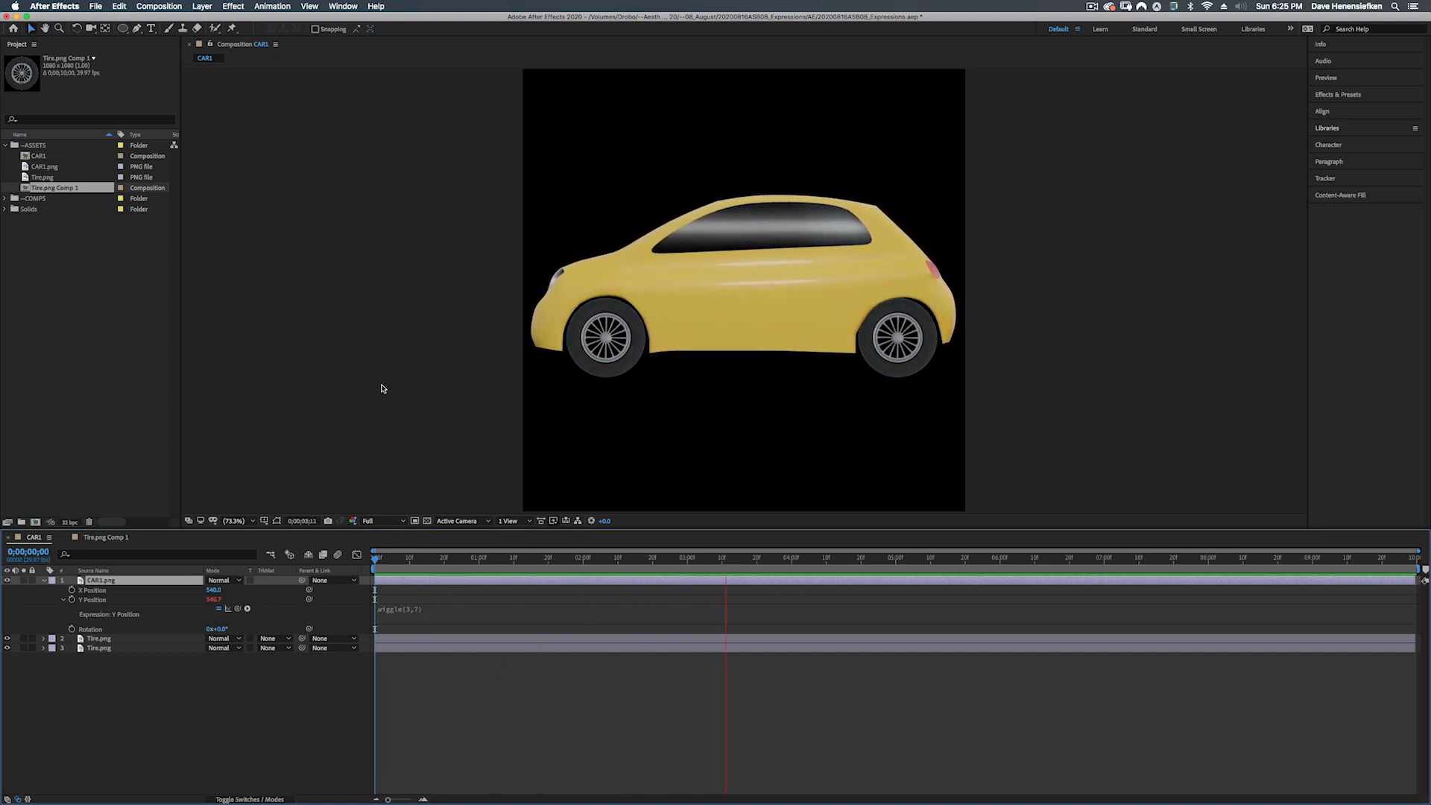
key(space)
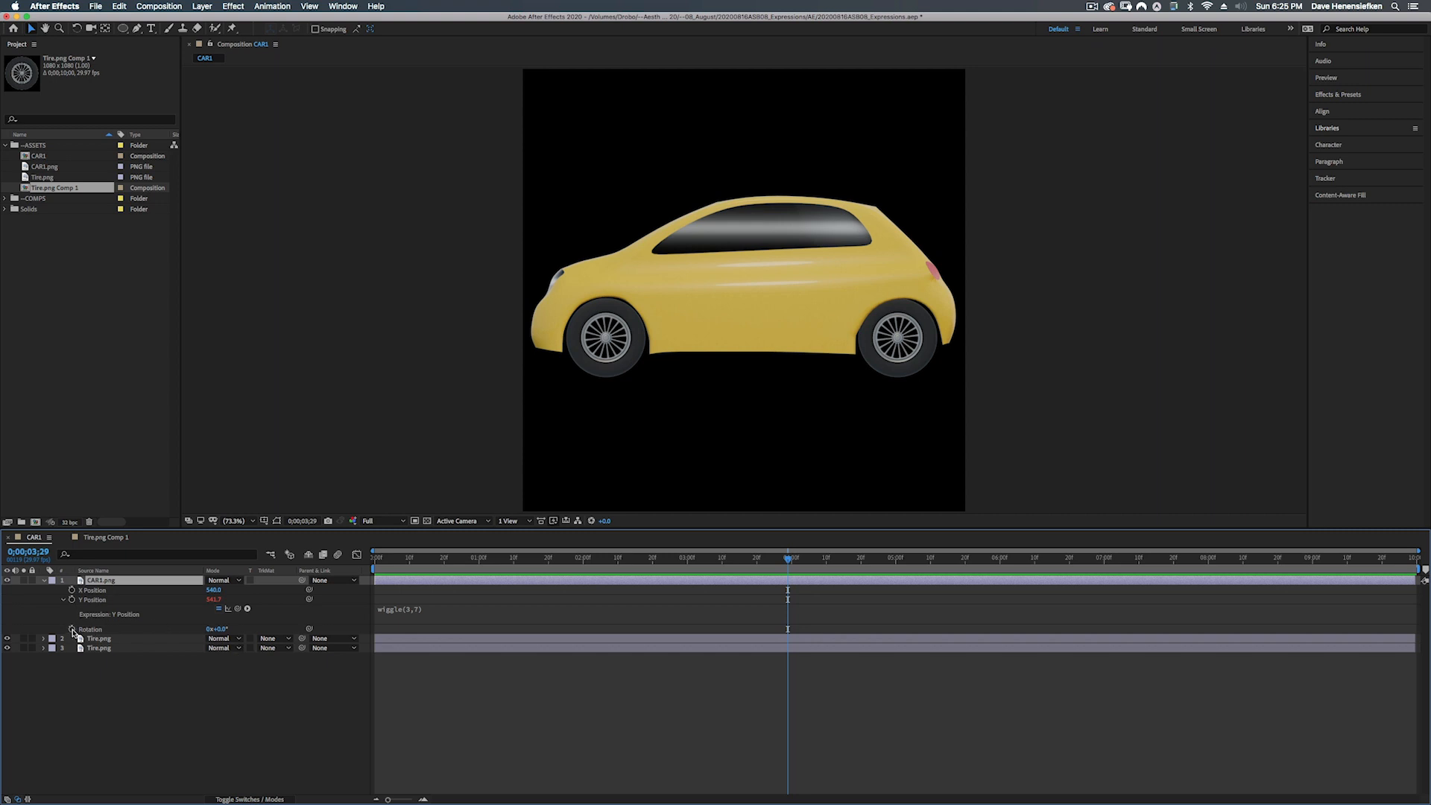
- Add the expression wiggle(2,1) to the CAR1.png layer's Rotation property
alt+click(72, 631)
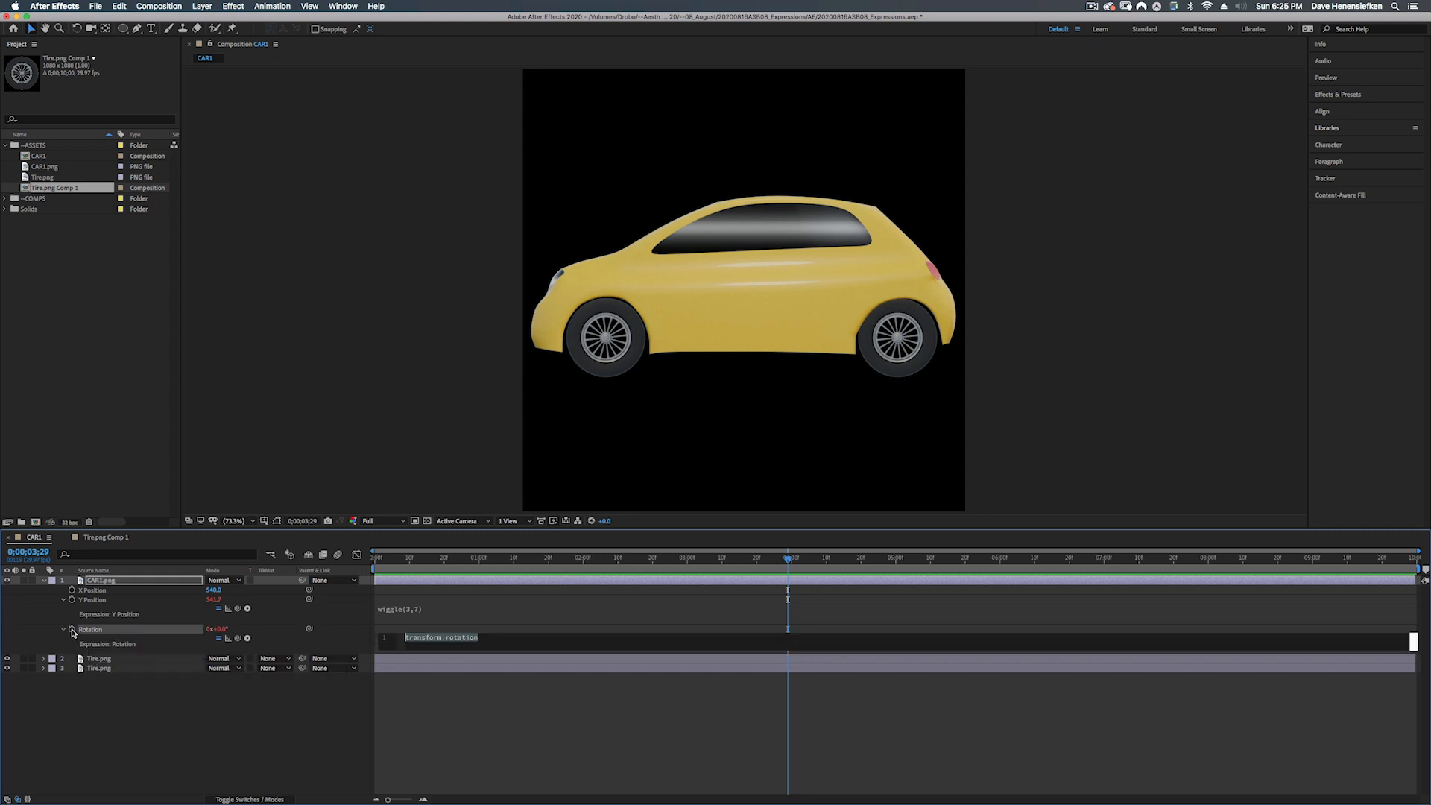
text(wiggle)
key(Return)
- Play the composition from the first frame to check the car body's combined vertical and rotational wiggle
key(space)
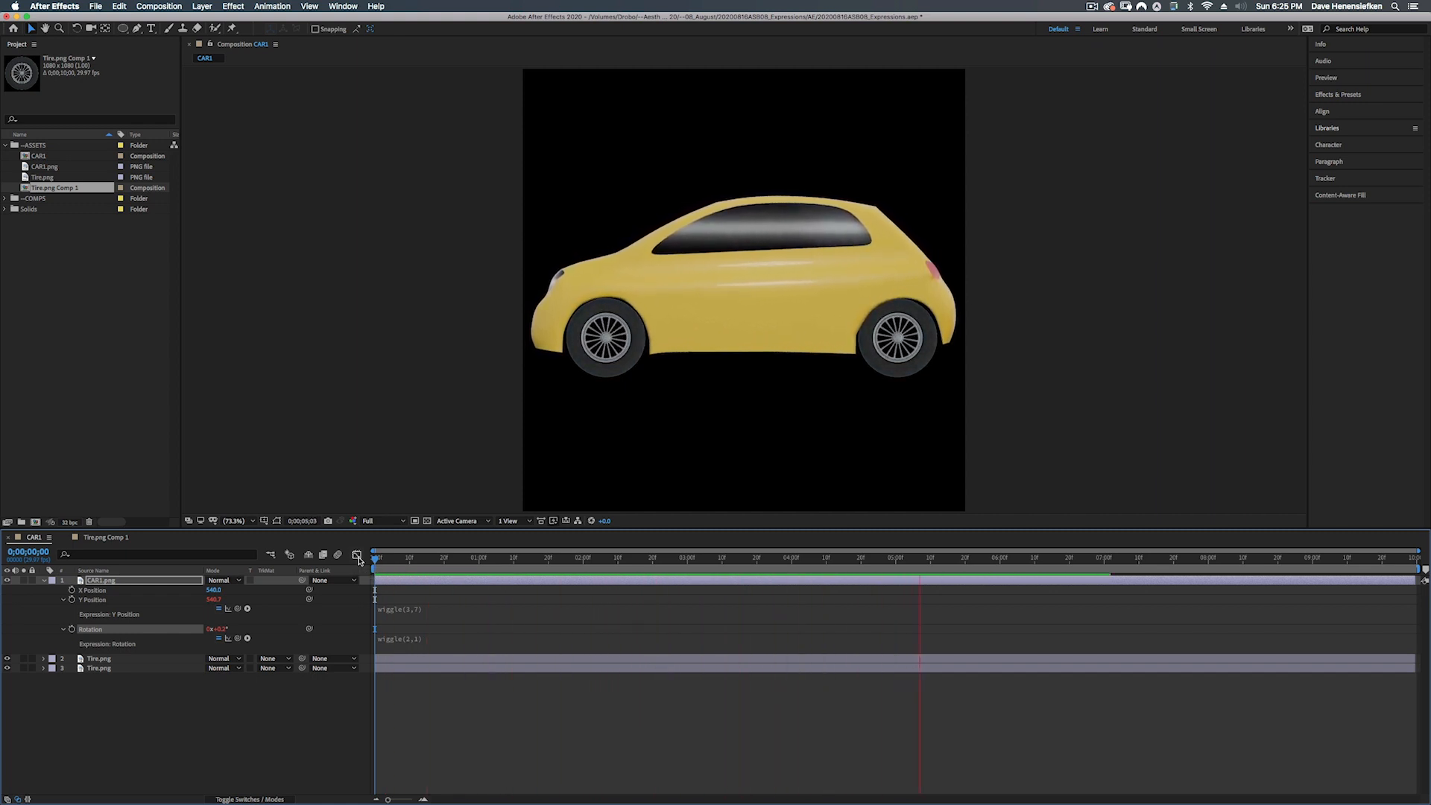
key(space)
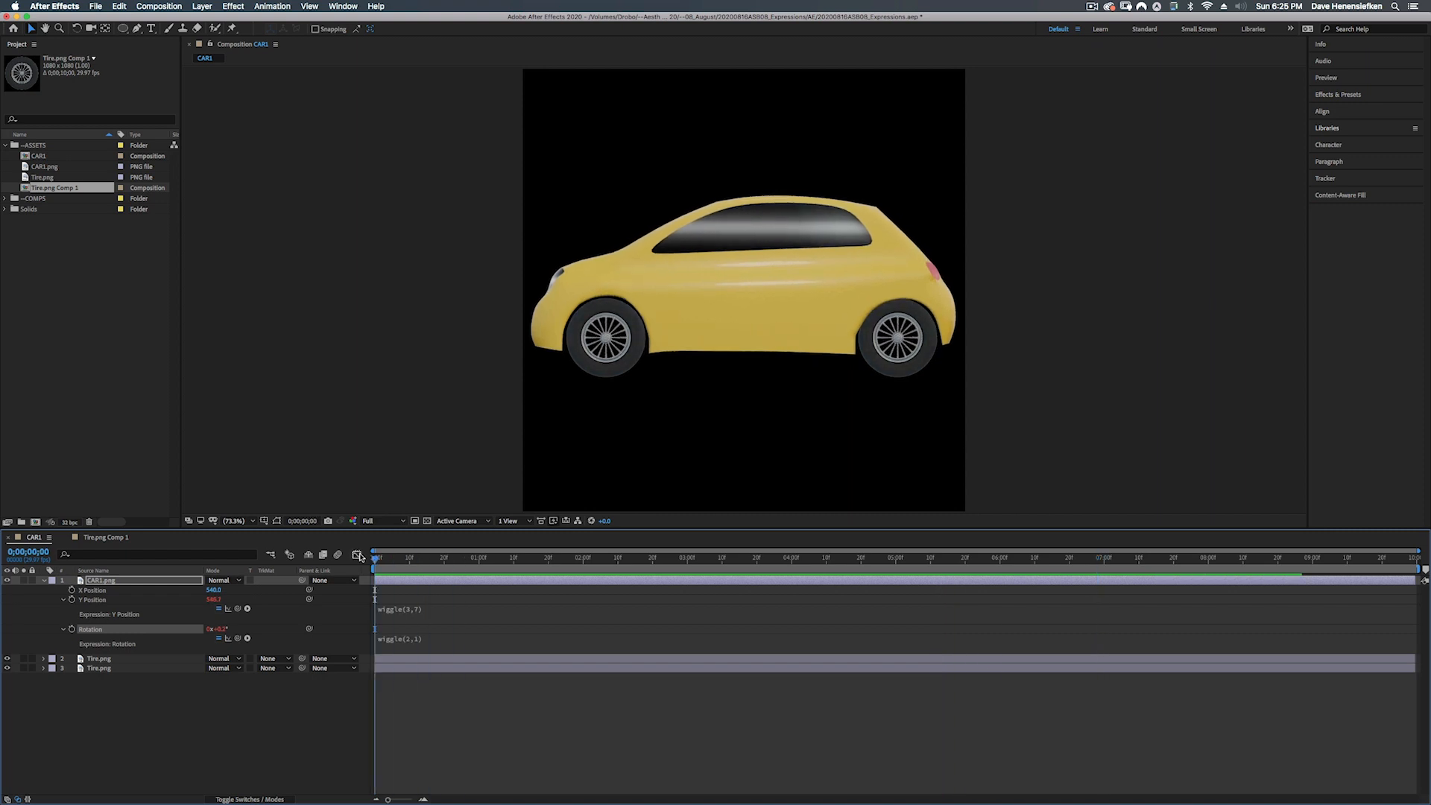
drag(376, 559, 300, 546)
key(space)
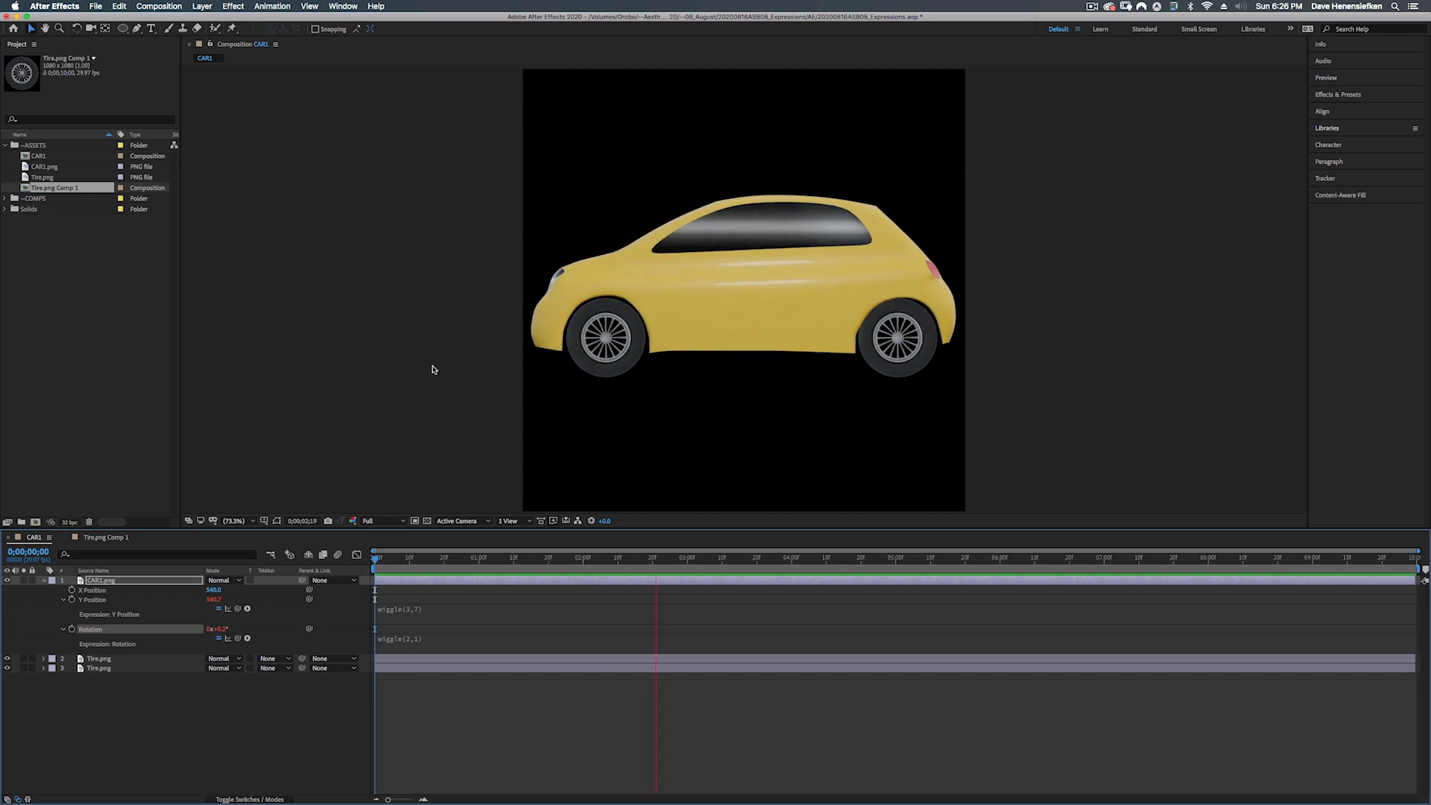
- Replay the composition from the first frame to review the car body's bouncing and rocking motion together with the wheels
key(space)
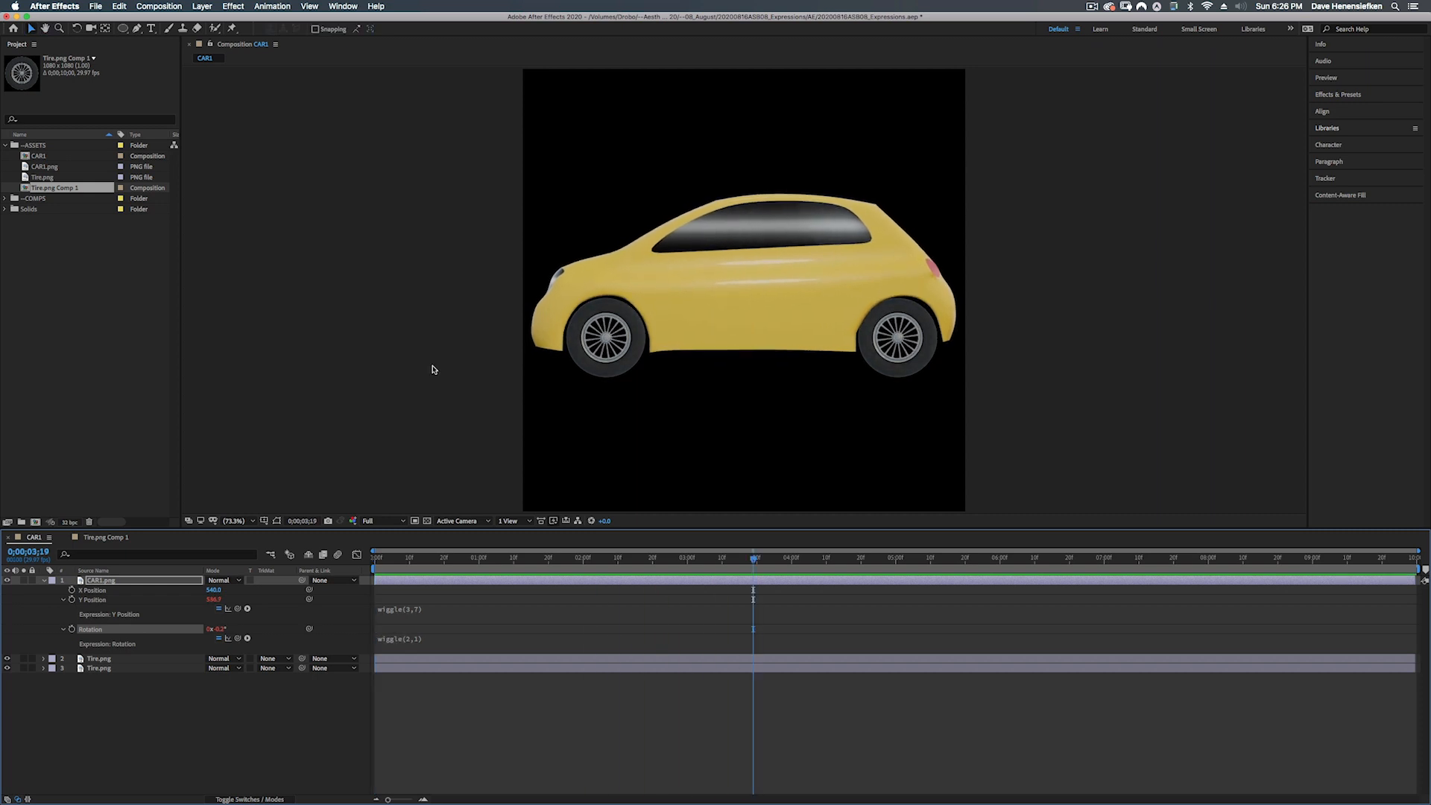
key(Home)
key(space)
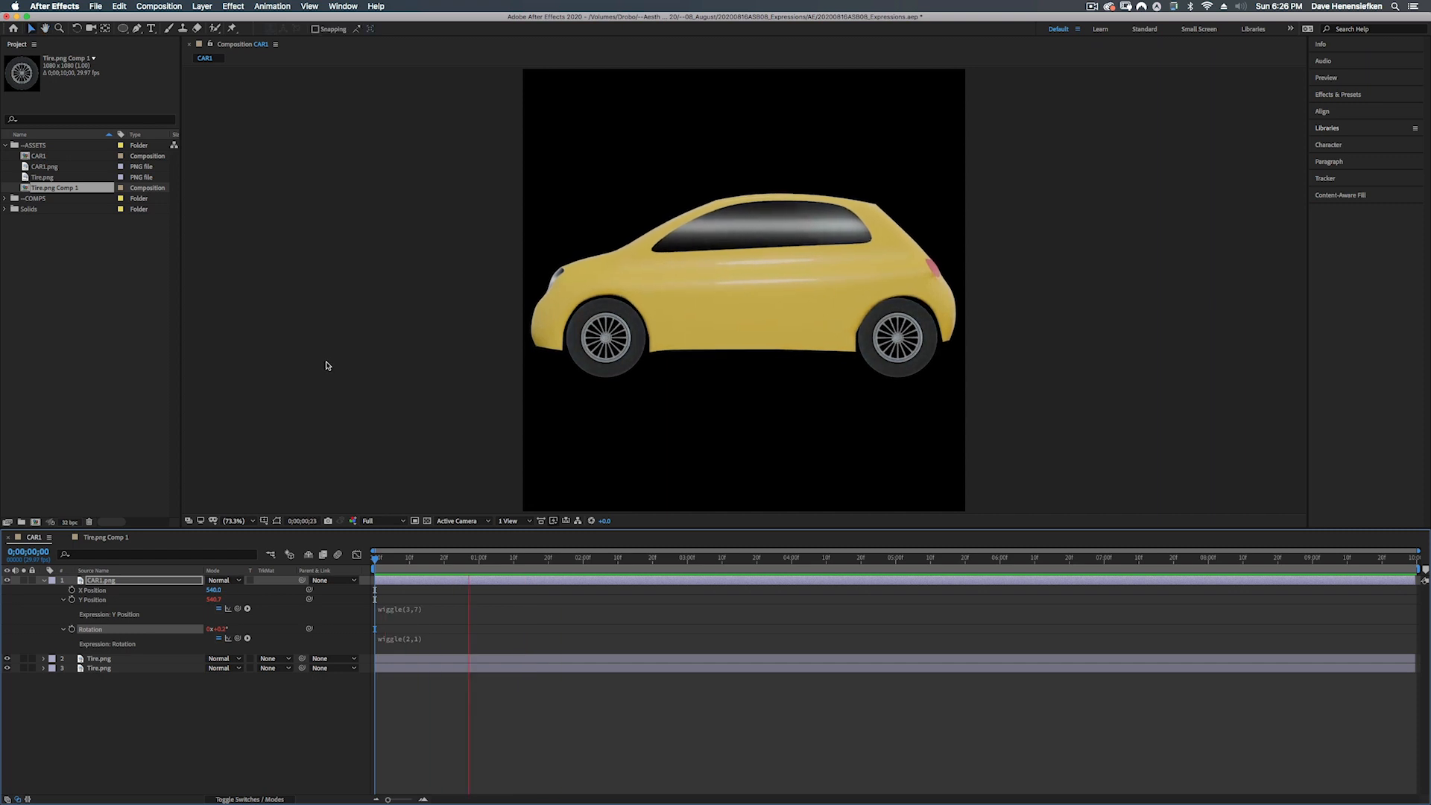
key(space)
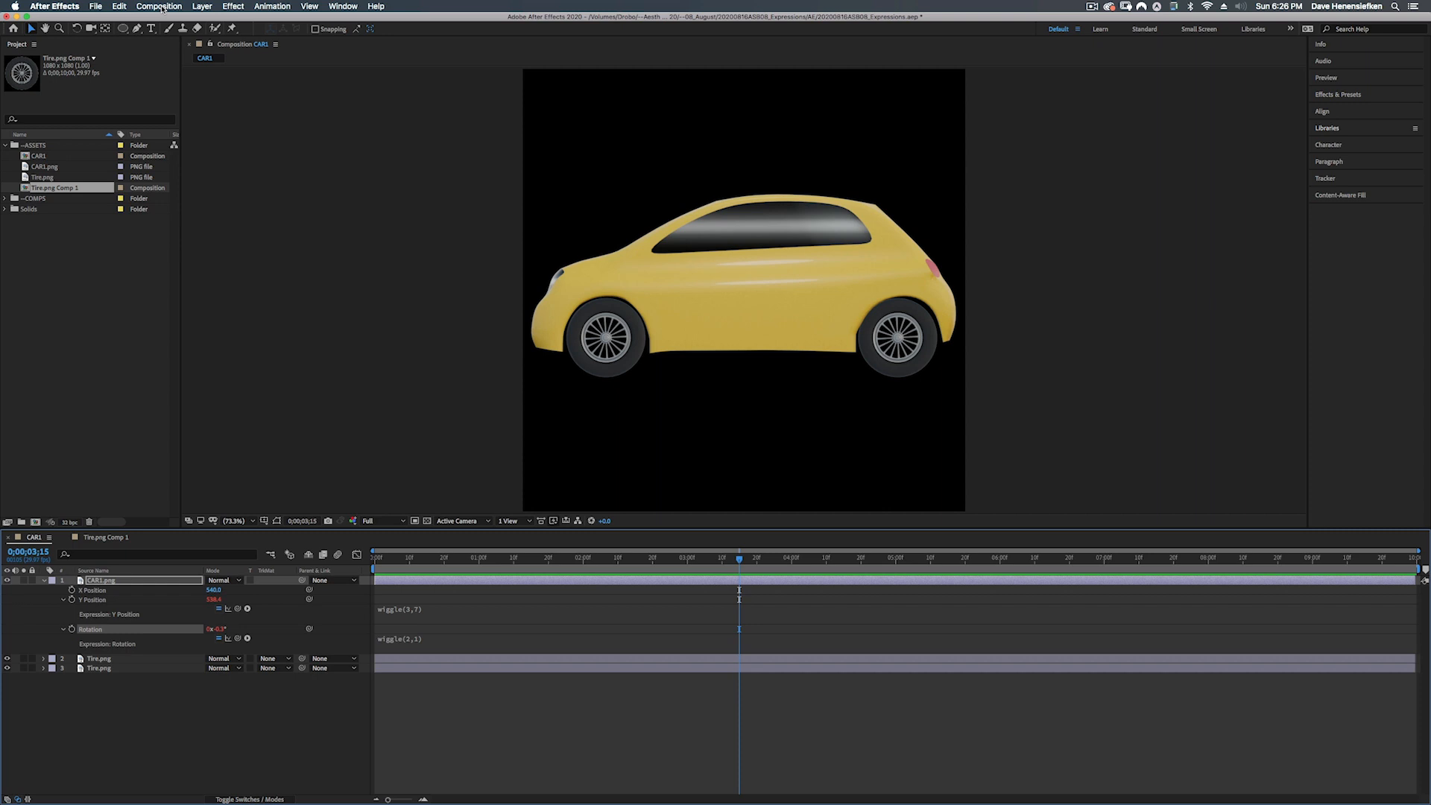
- Widen the CAR1 composition to 1920 px, keeping its height at 1080 px
click(160, 6)
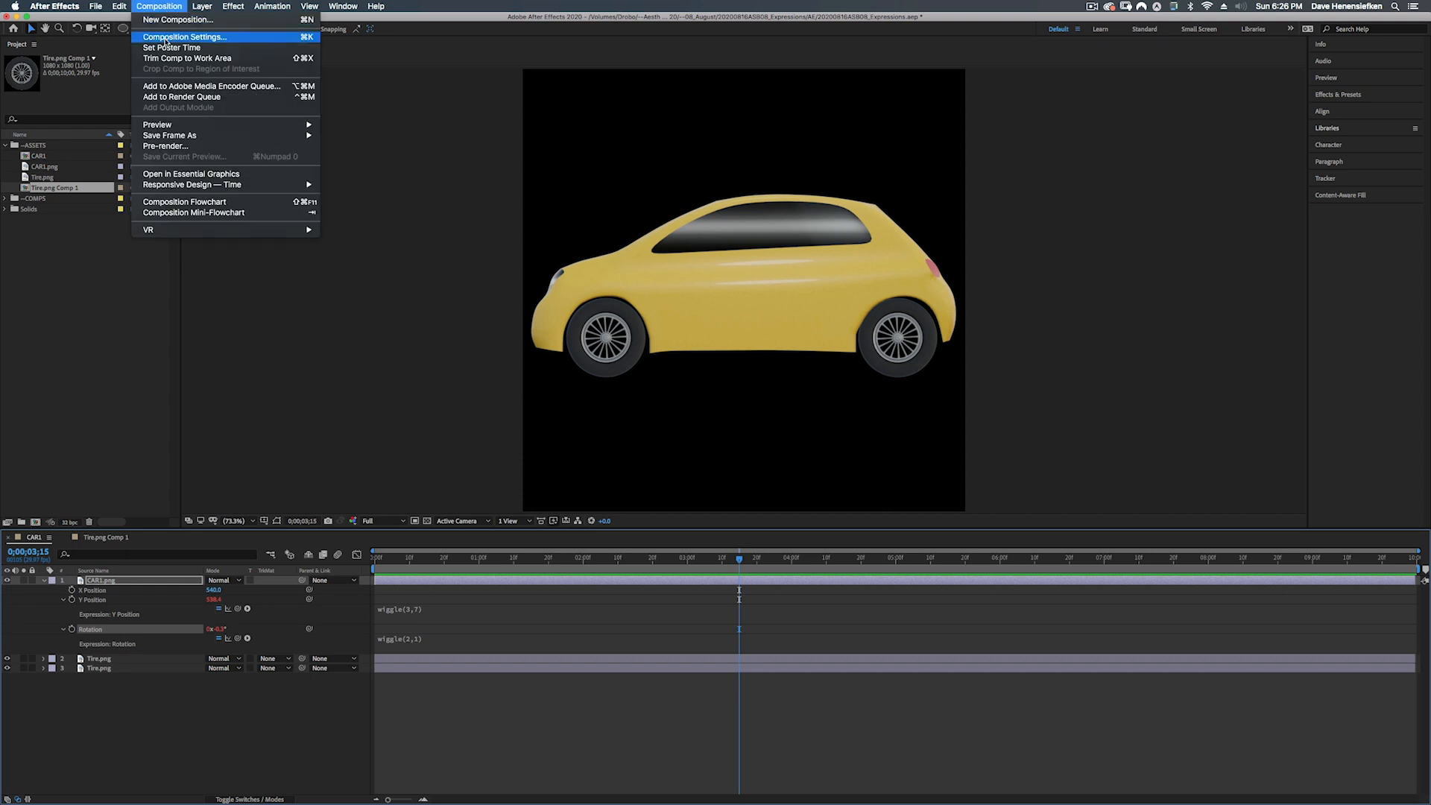
click(166, 38)
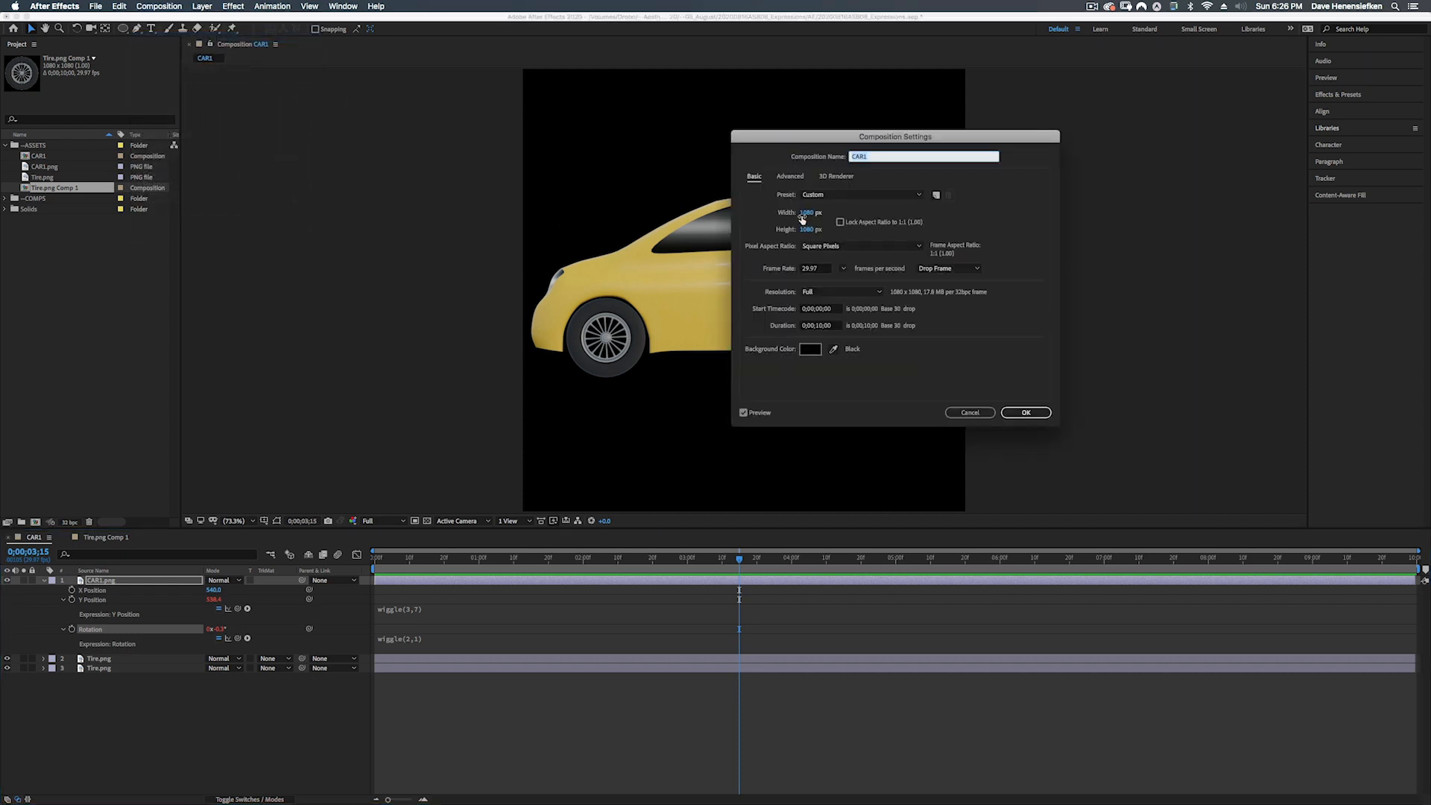
click(810, 213)
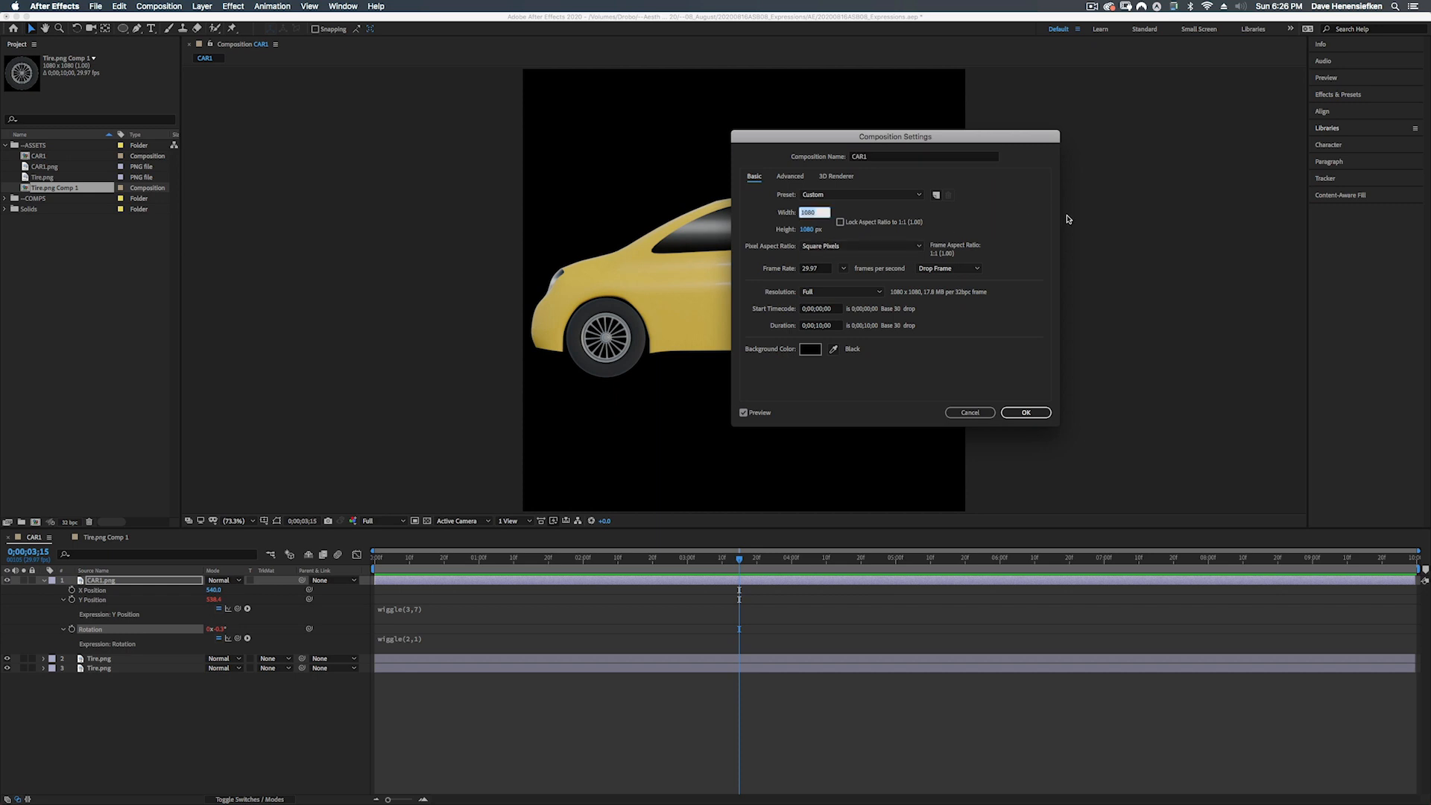
text(4920)
click(999, 217)
click(1027, 412)
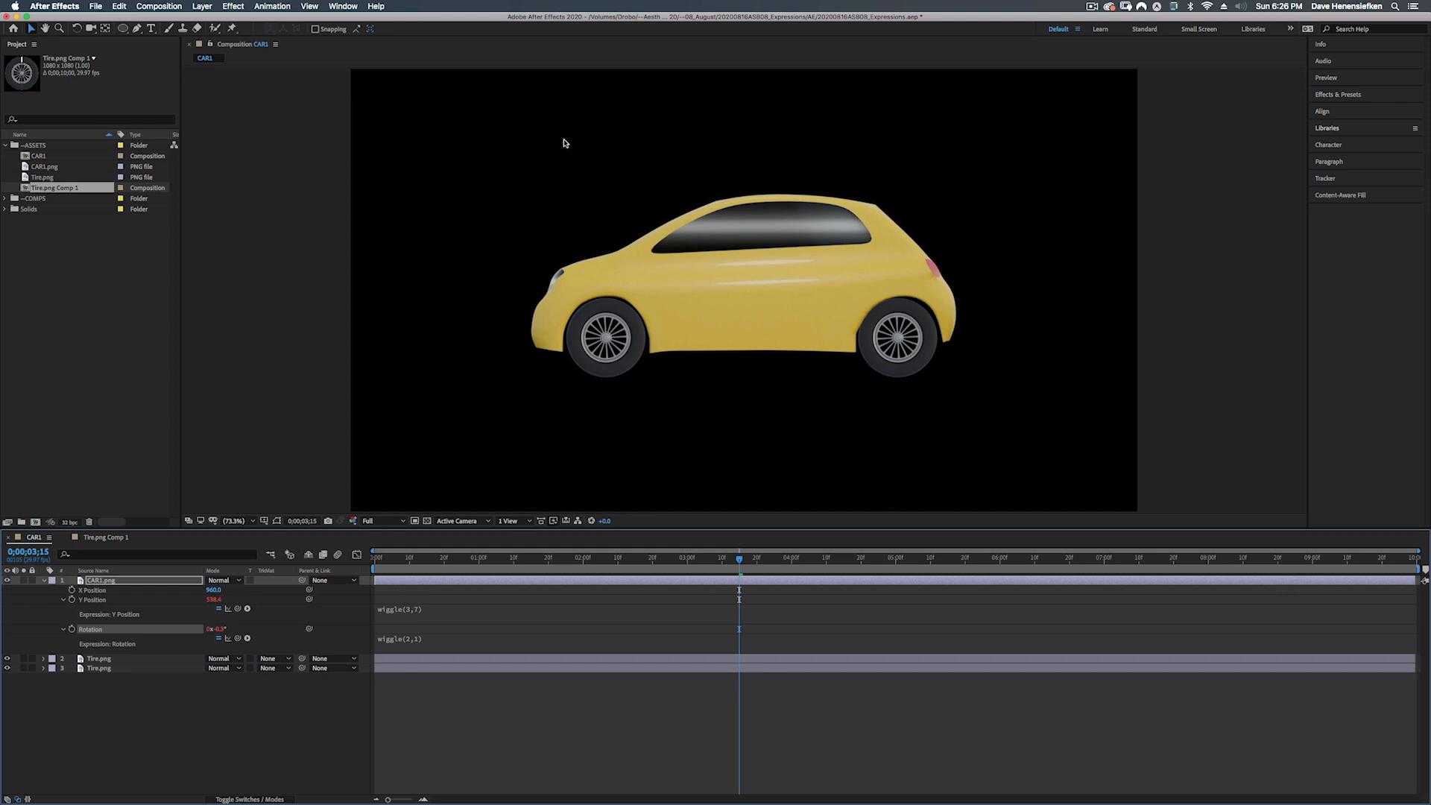
- Collapse the car layer's properties and add a comp-sized black solid layer named Exhaust
key(u)
right_click(84, 661)
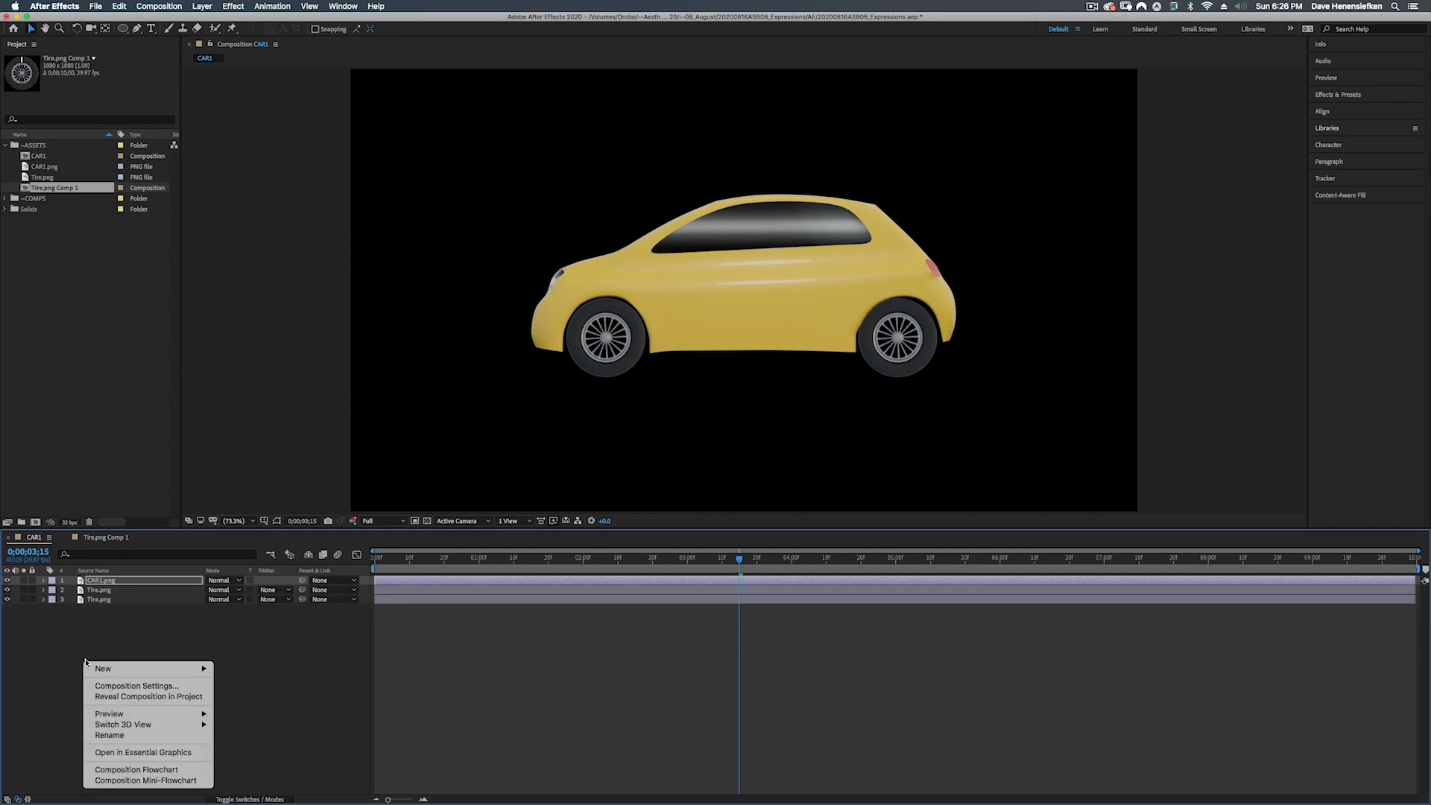
mouse_move(121, 673)
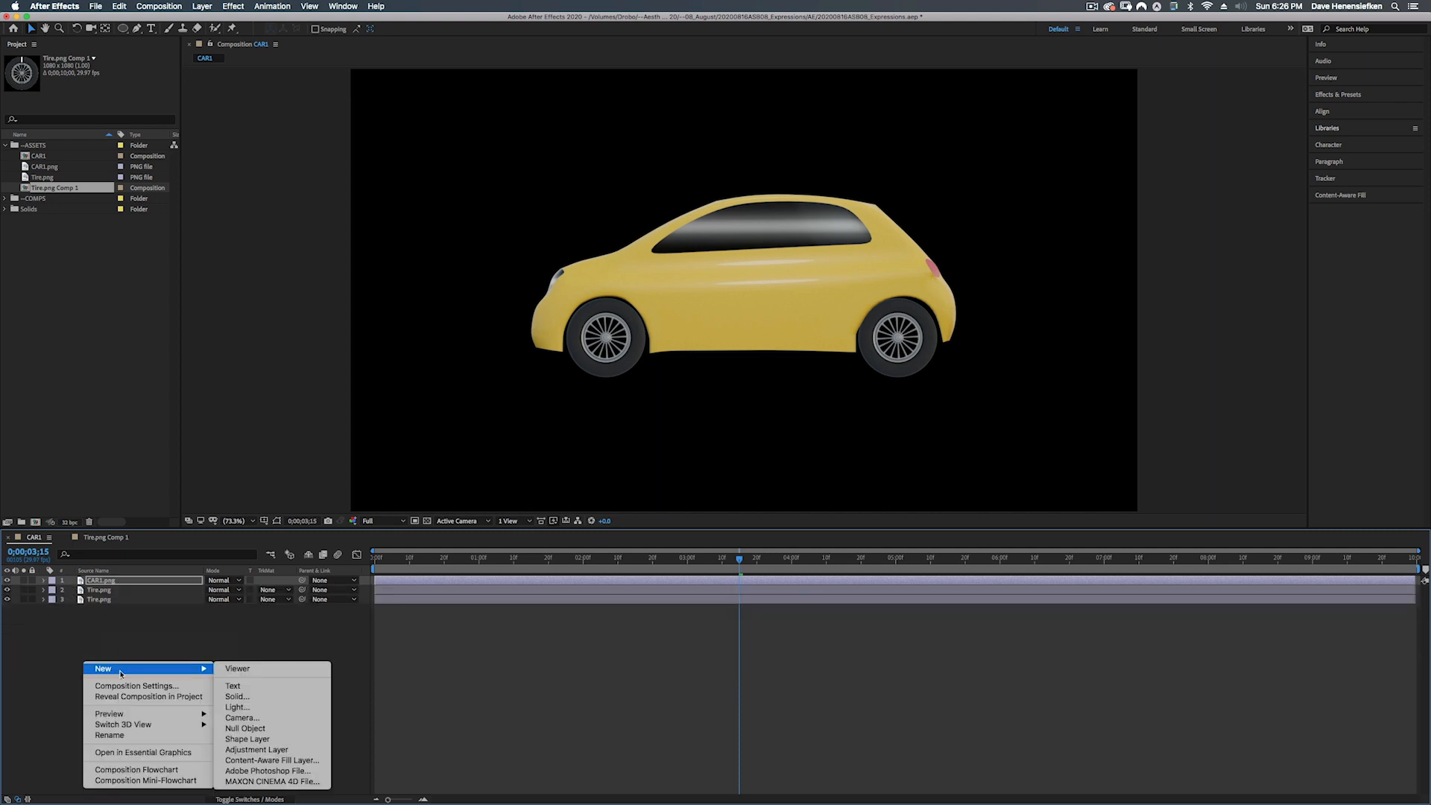
click(236, 697)
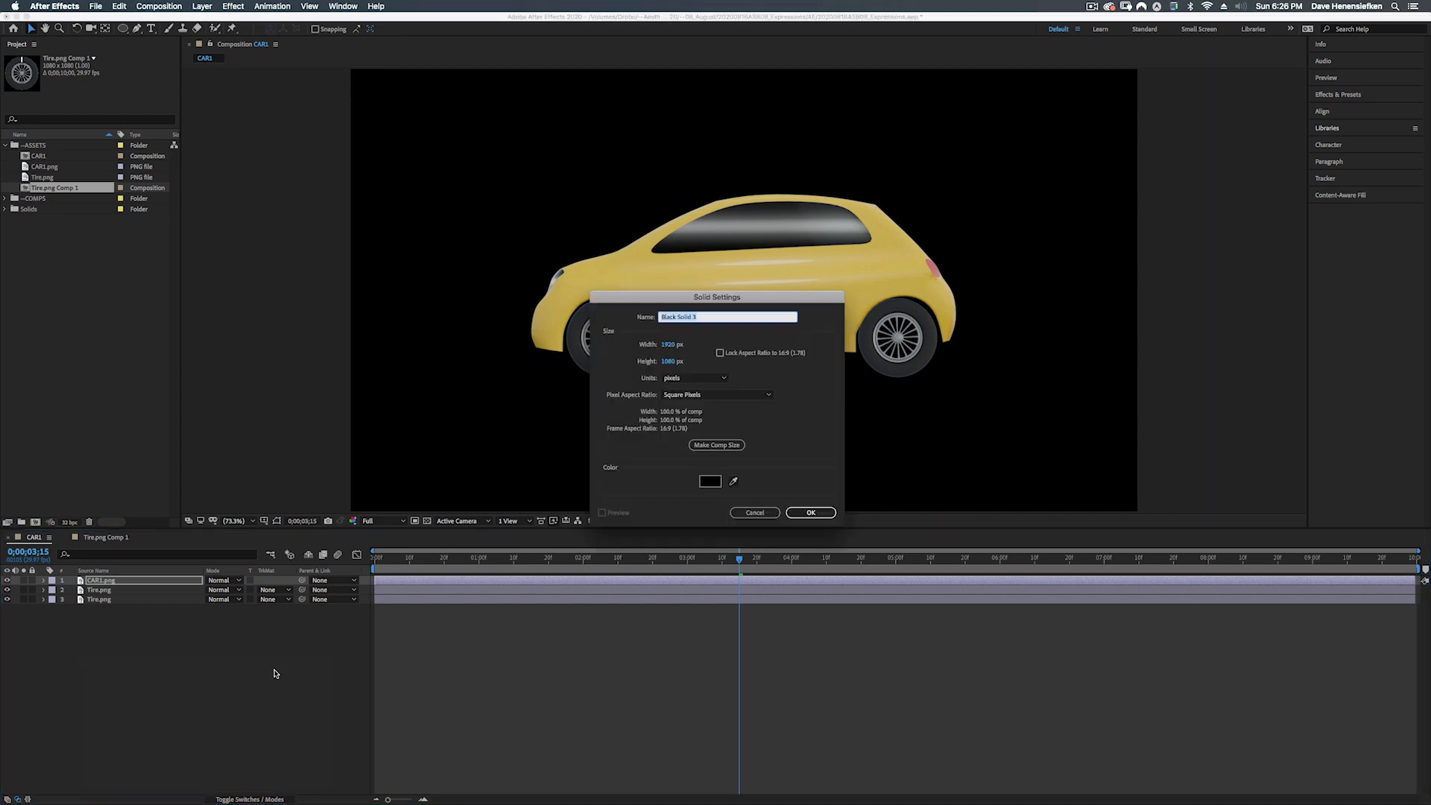
click(807, 514)
text(Exhaust)
key(Return)
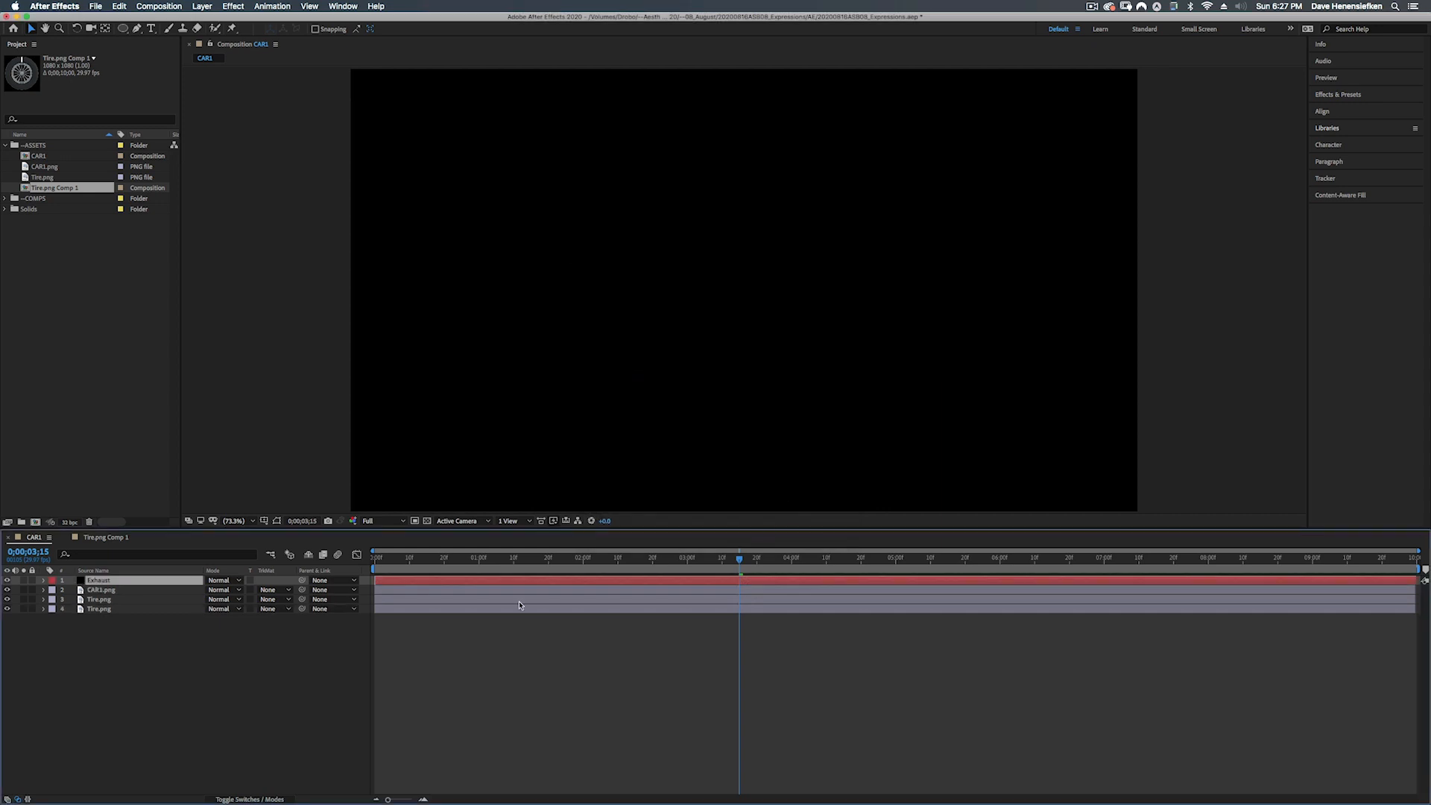
- Find the Noise & Grain Fractal Noise effect and apply it to the Exhaust layer
click(1334, 100)
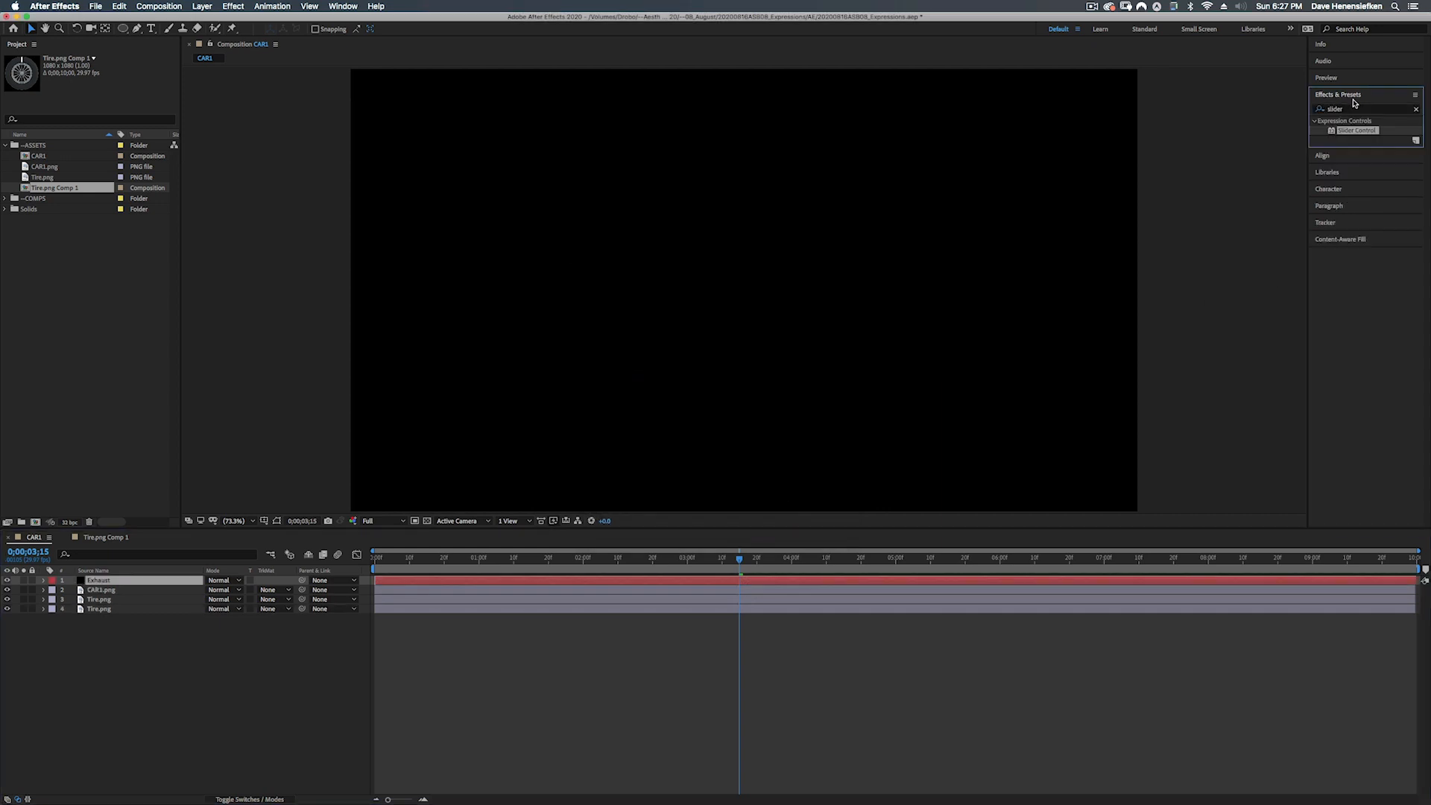
click(1349, 109)
text(fract)
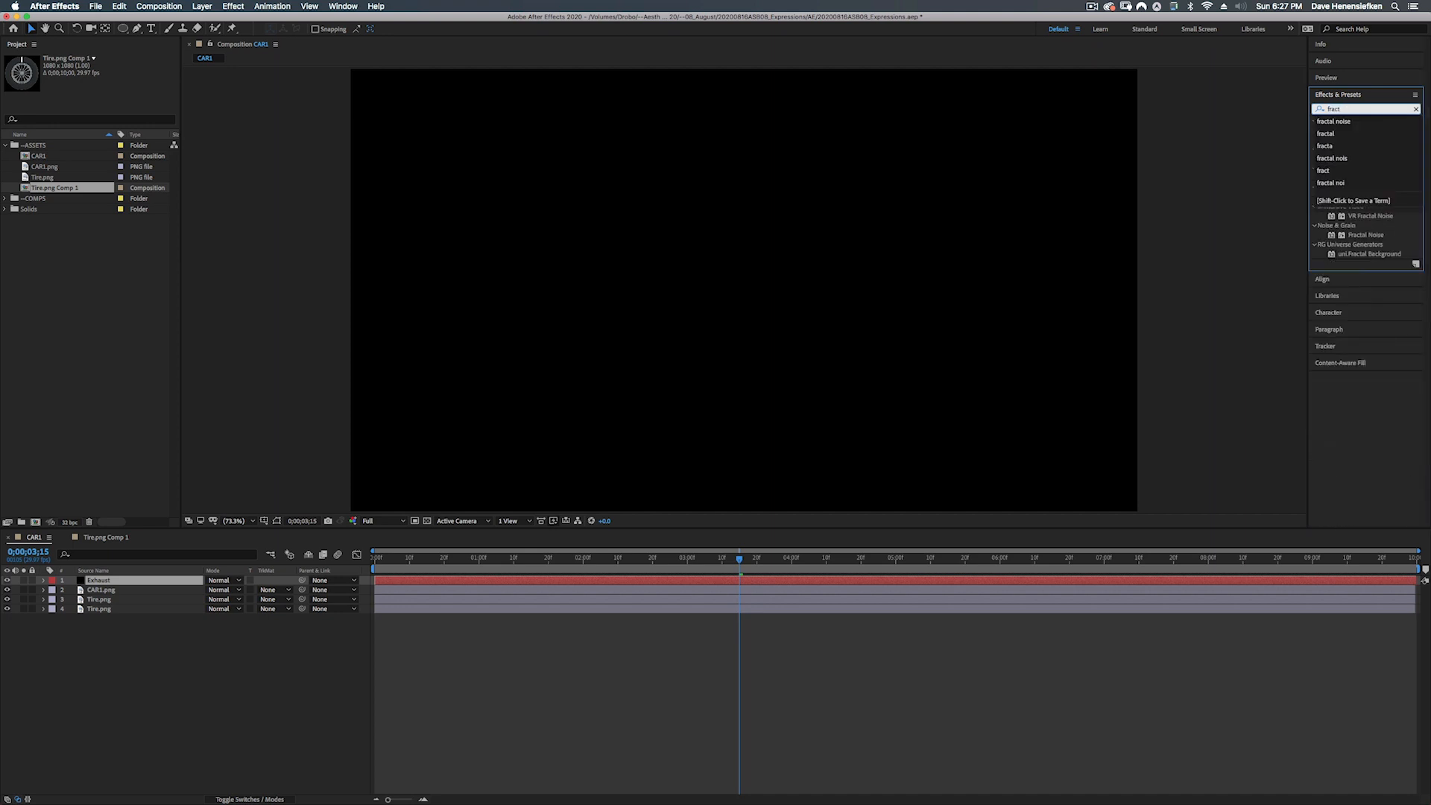
click(1334, 121)
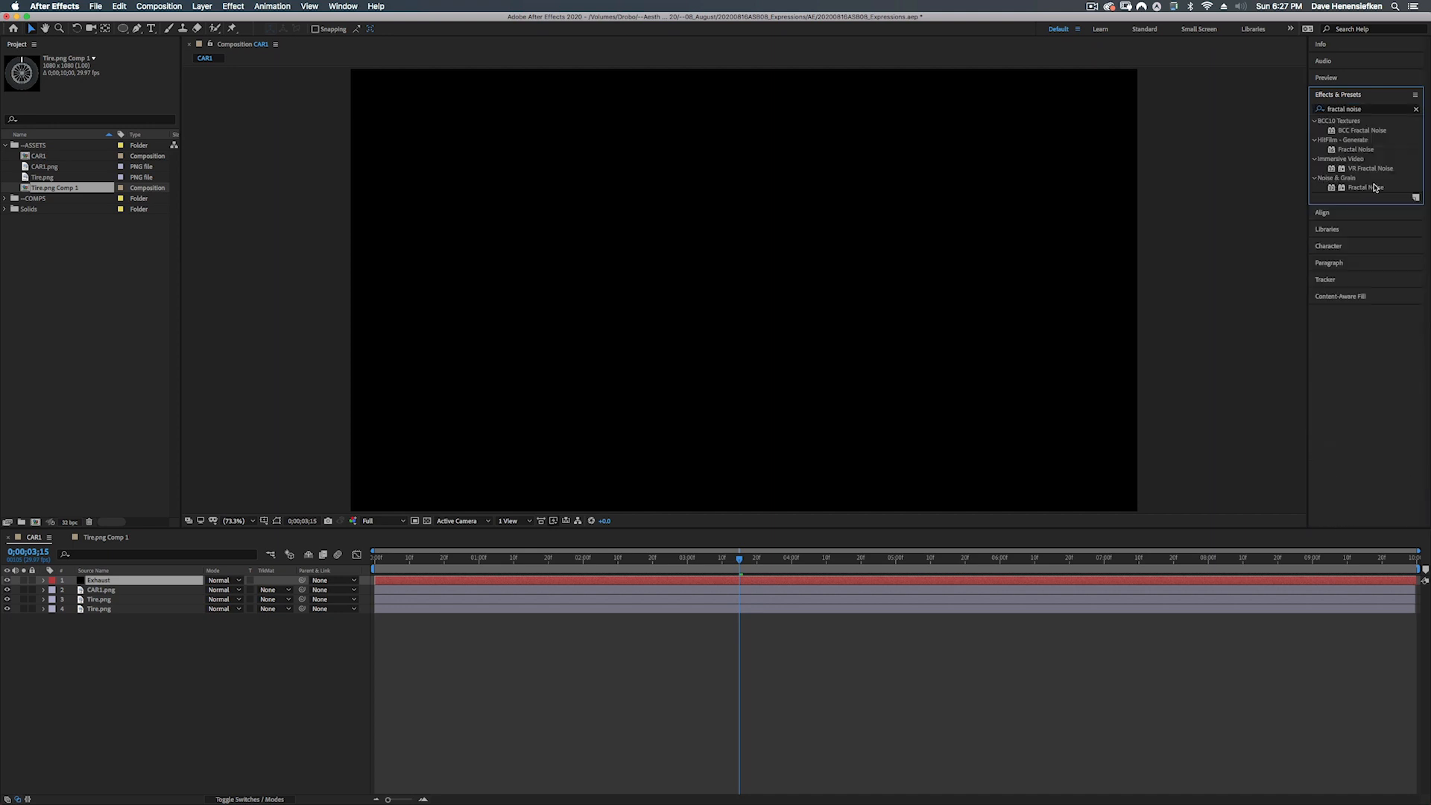
drag(1376, 187, 1026, 581)
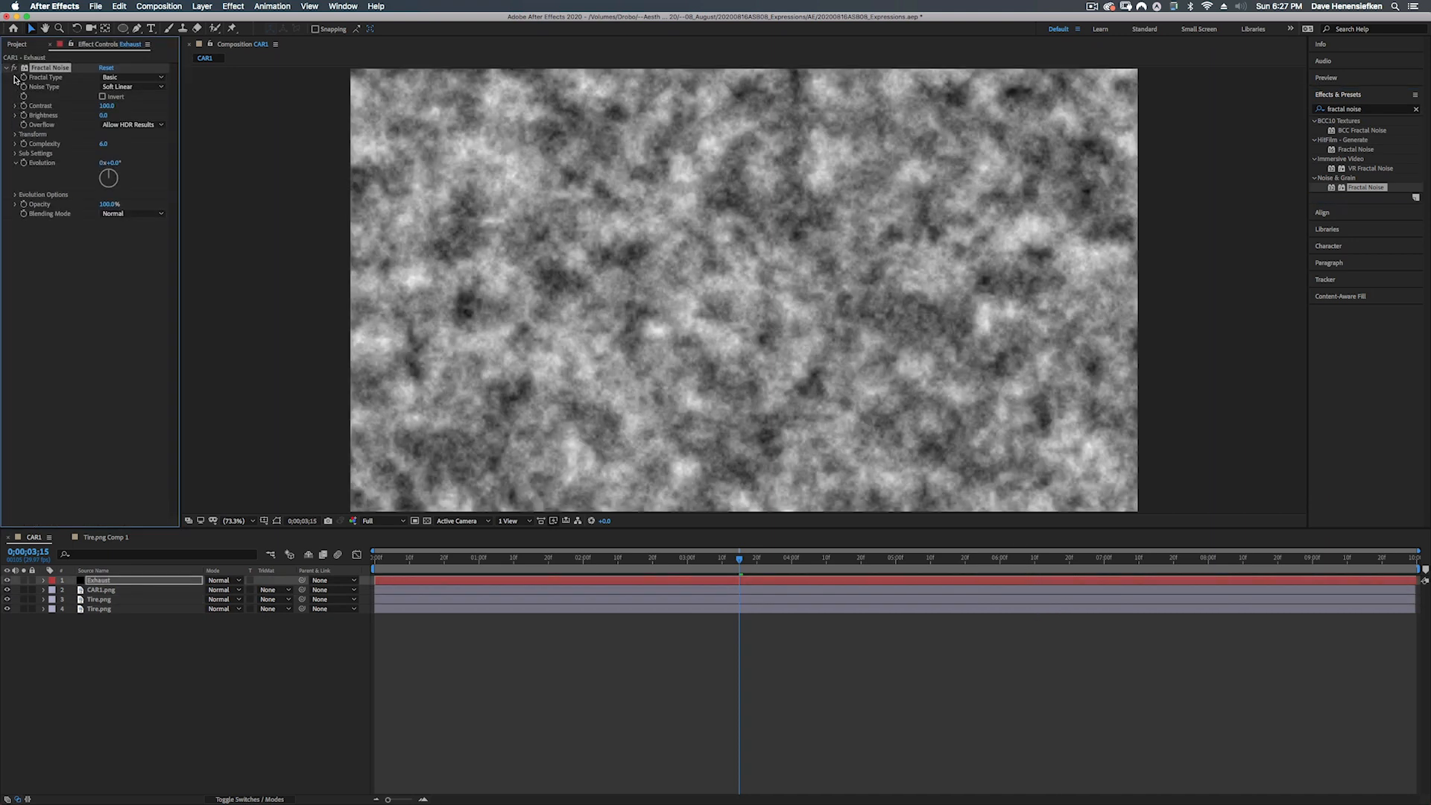
- Set the Fractal Noise type to Dynamic Progressive and reduce its Transform Scale to about 21
click(128, 80)
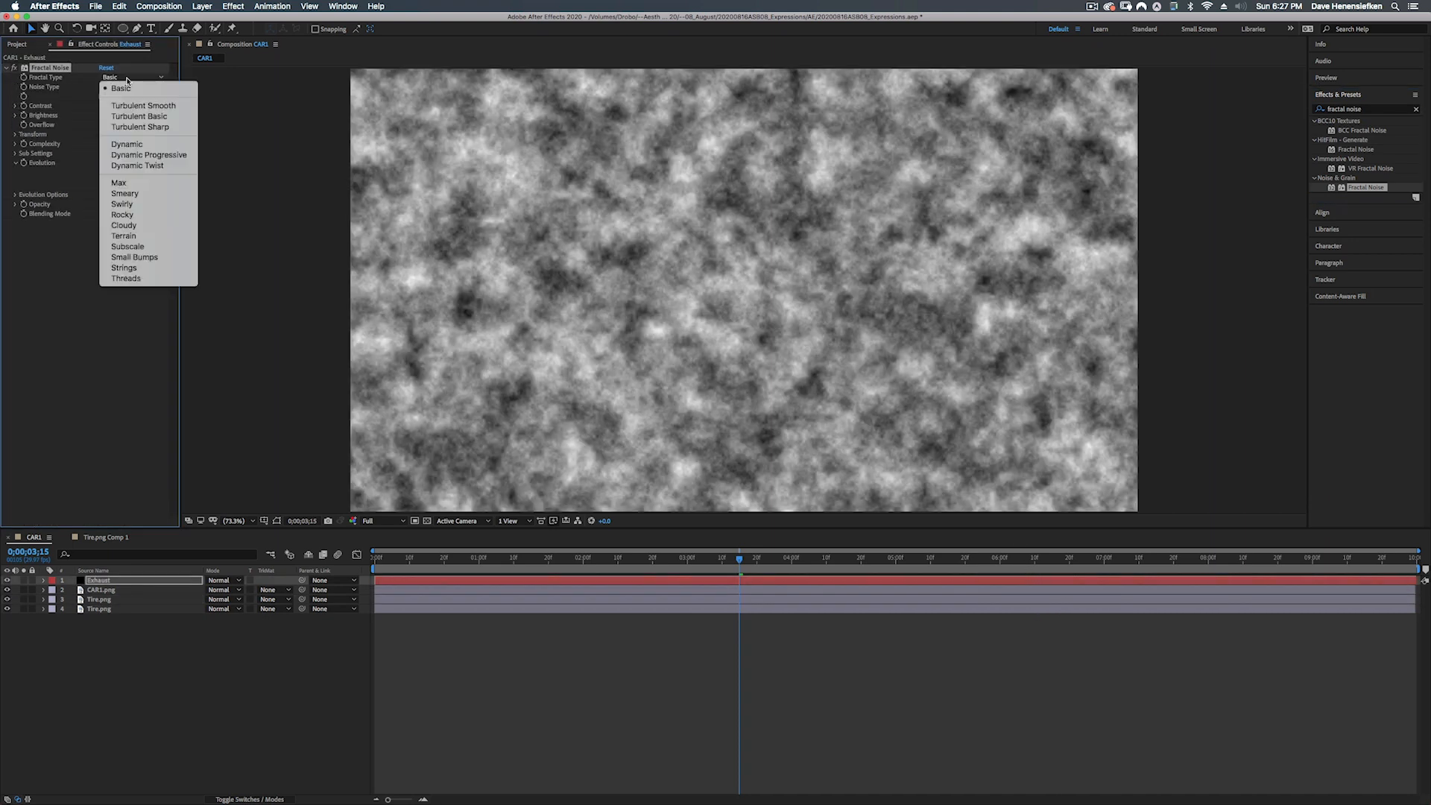
click(145, 155)
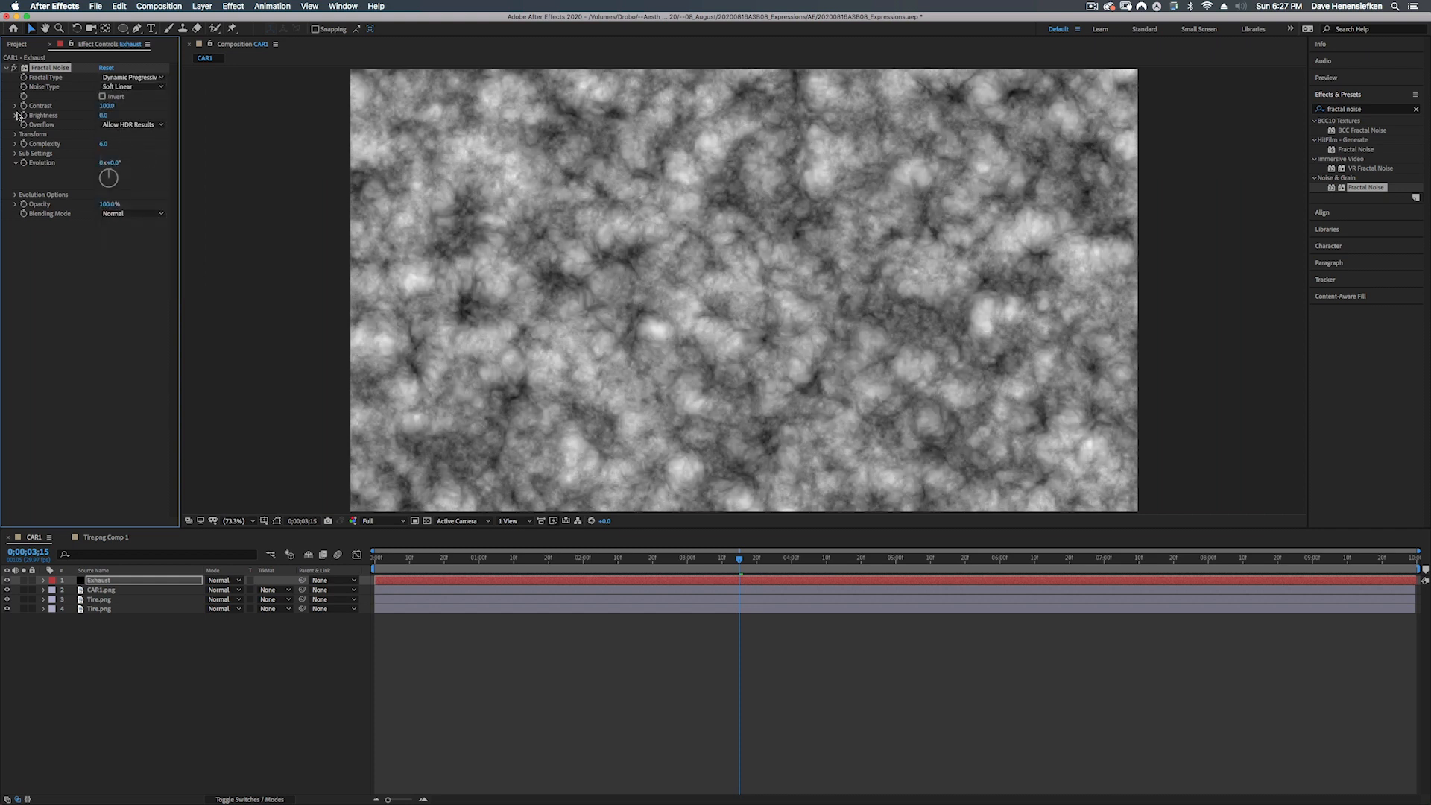
click(16, 135)
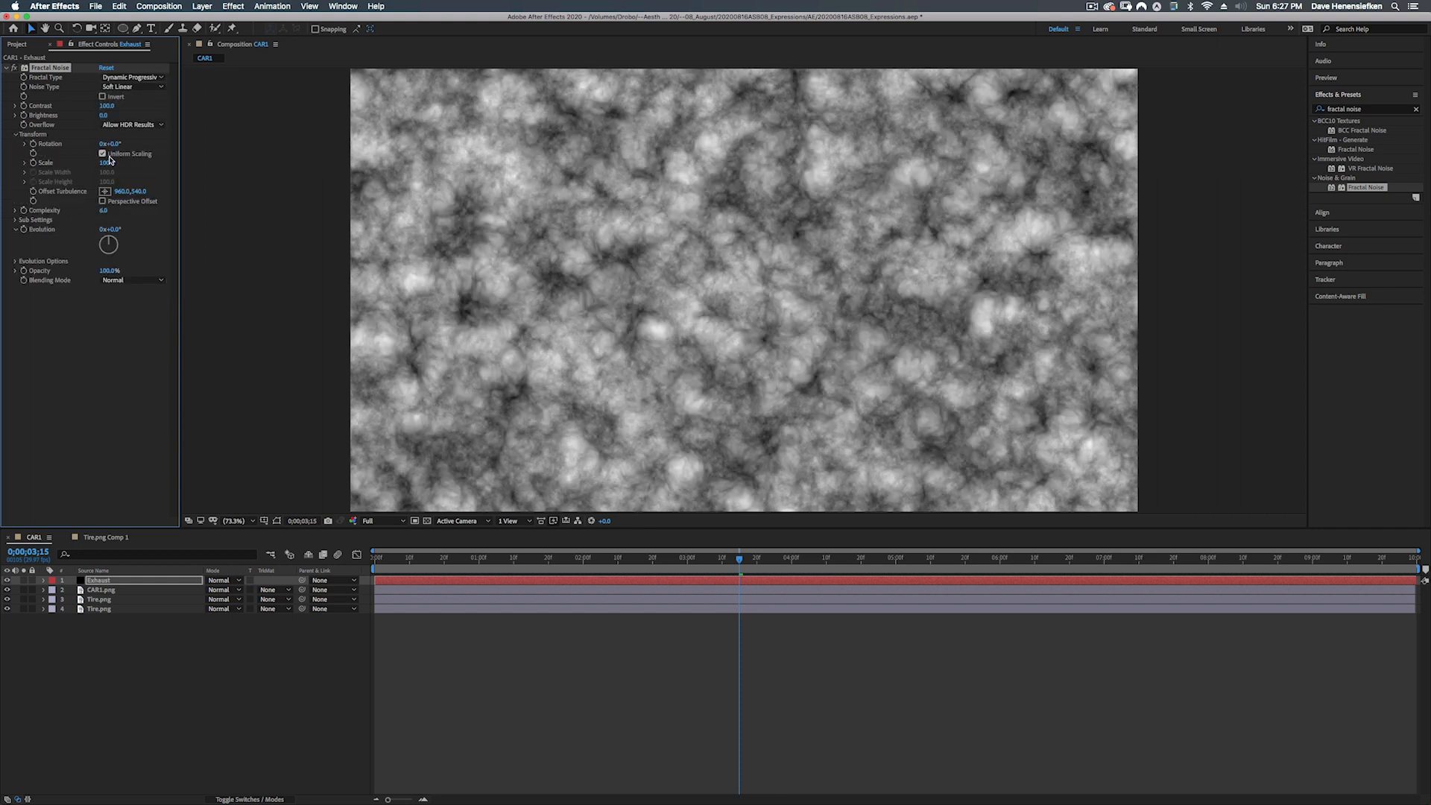
click(25, 163)
drag(105, 163, 62, 162)
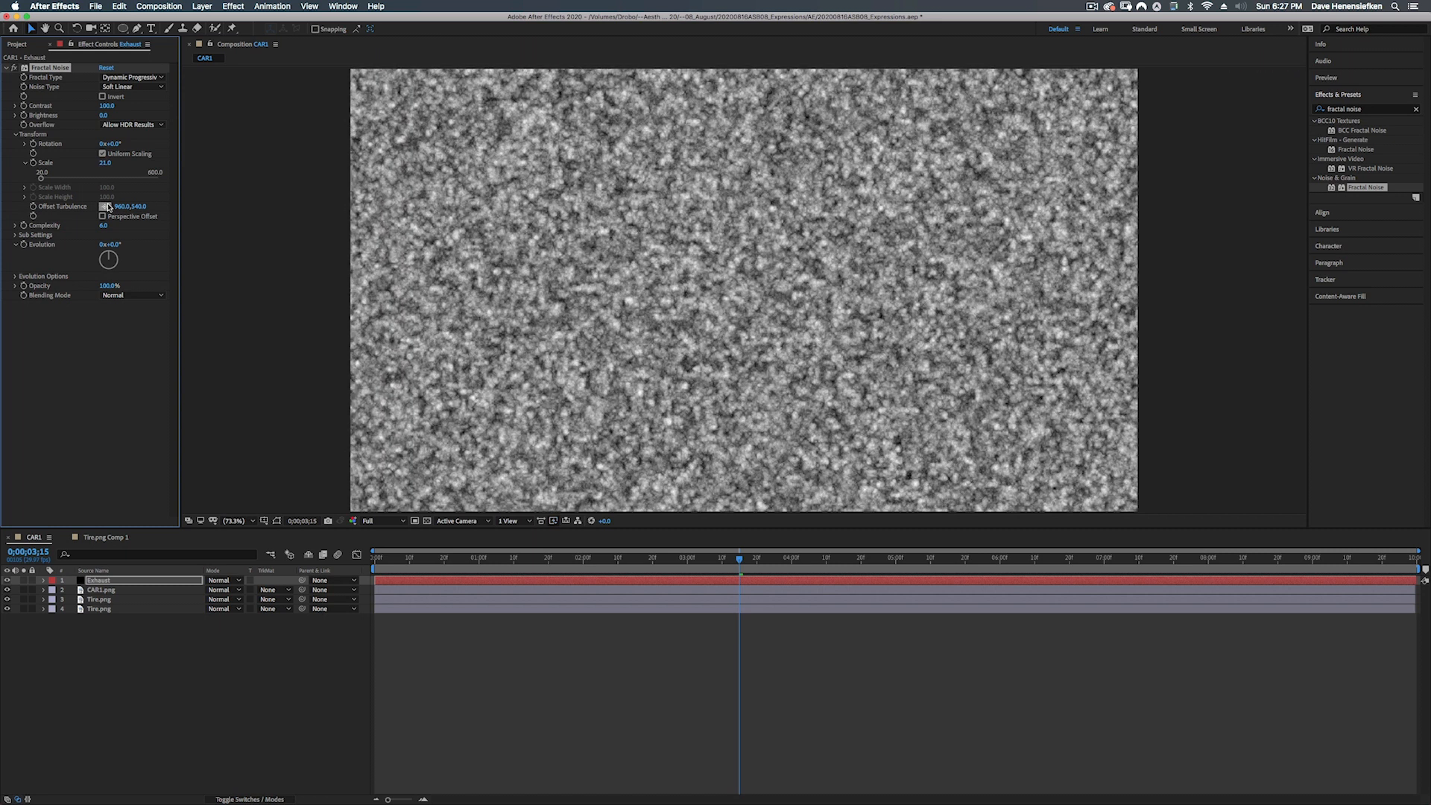
click(15, 134)
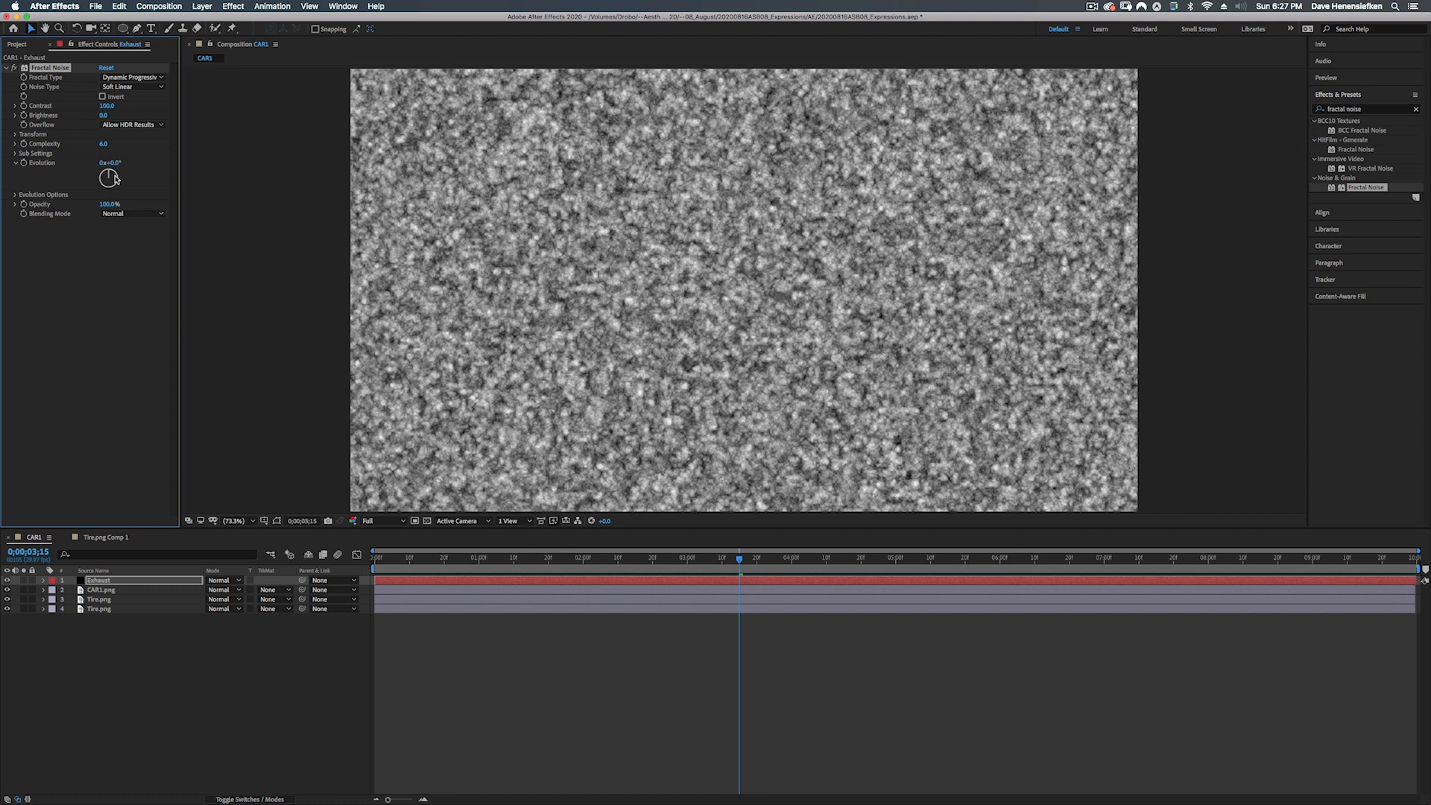
- Briefly test the Fractal Noise Evolution, undo the change, and add the expression time*250 to that property
drag(110, 164, 118, 165)
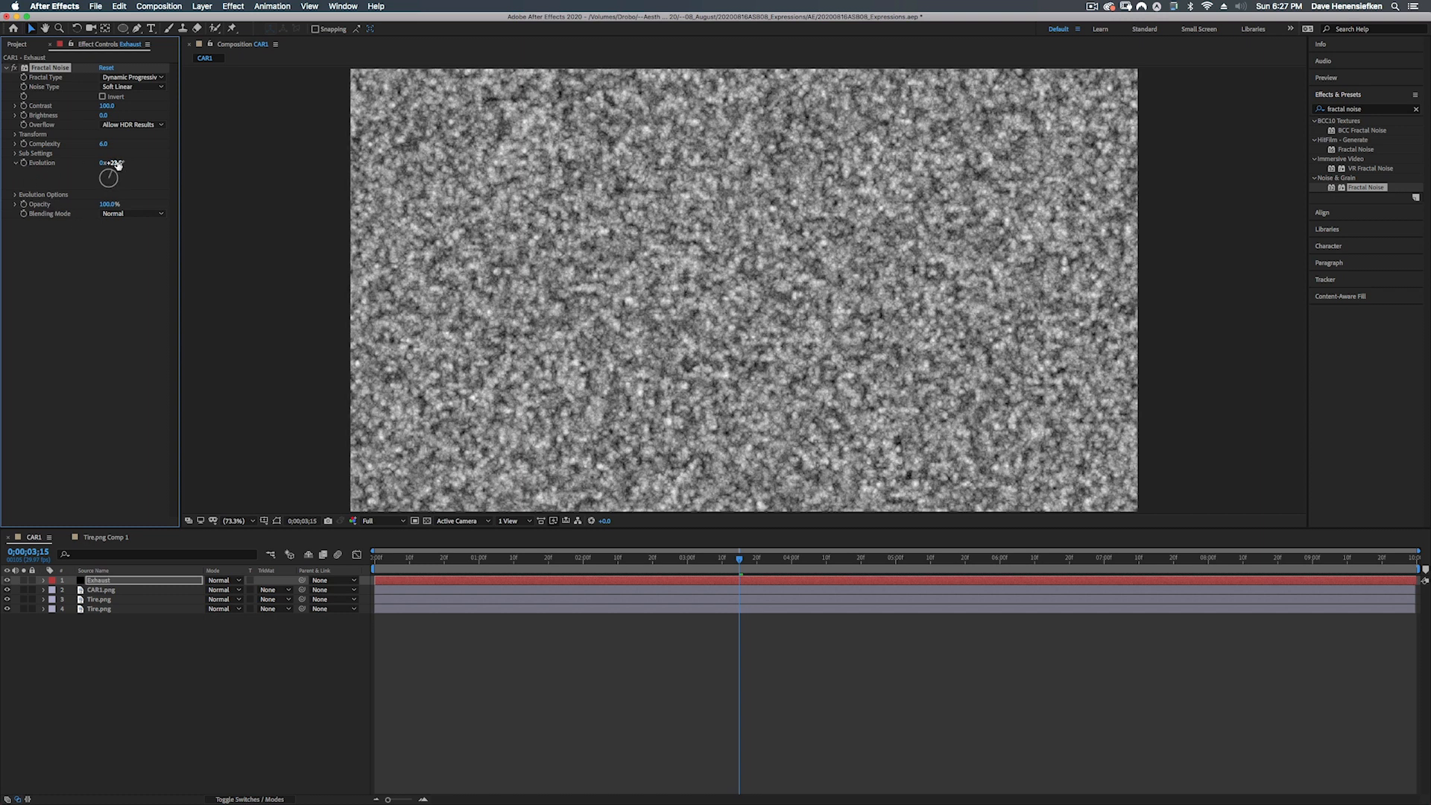
key(super+z)
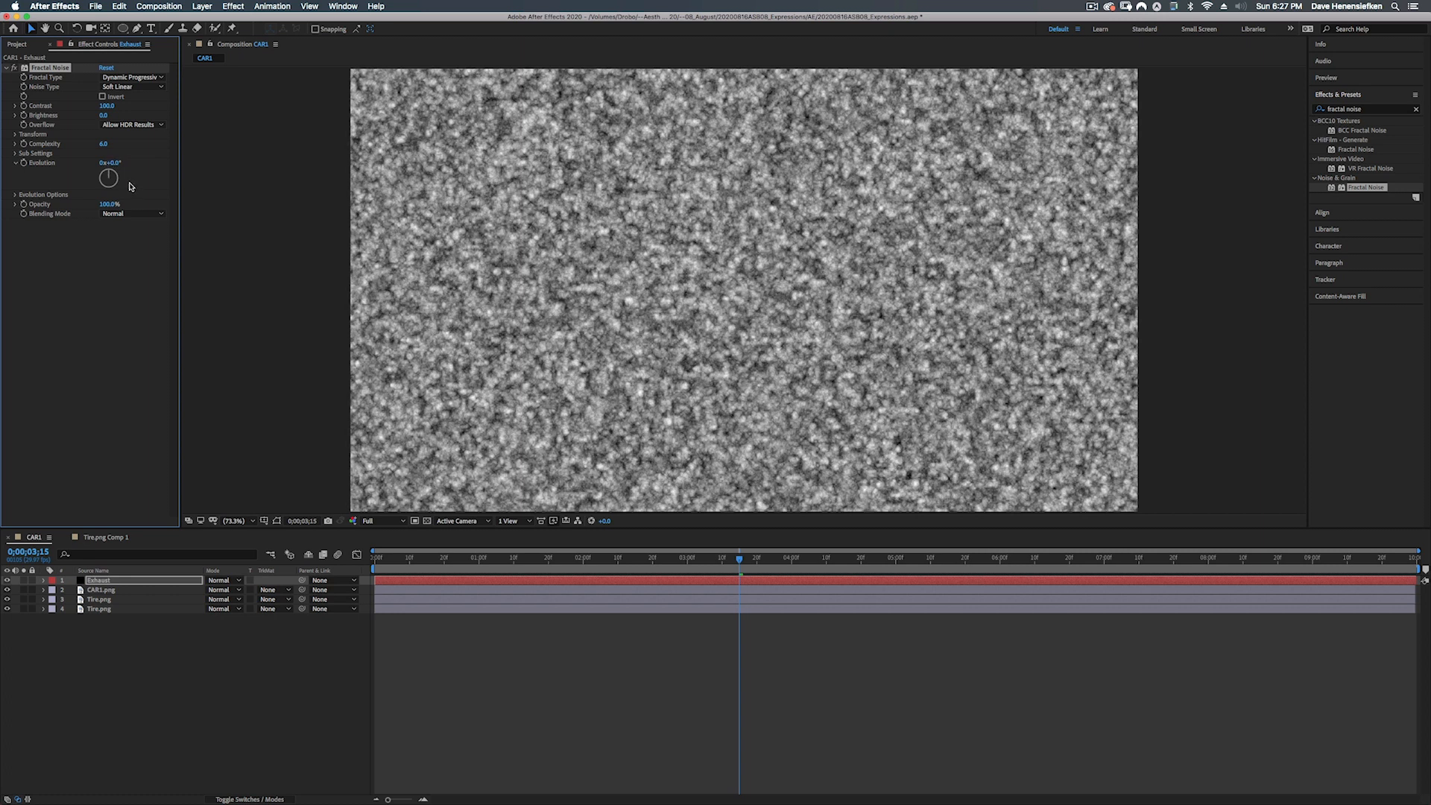
alt+click(26, 164)
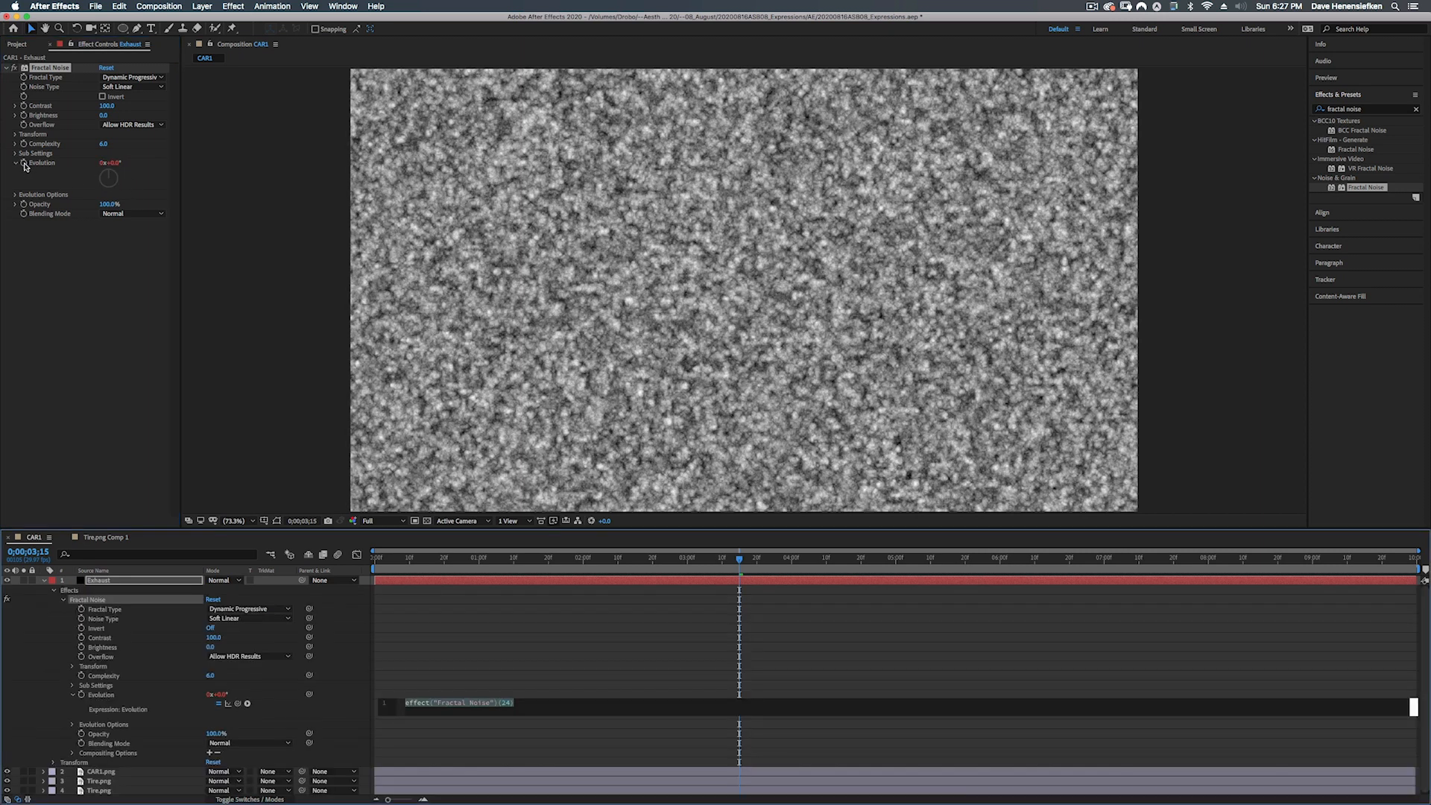
text(ime)
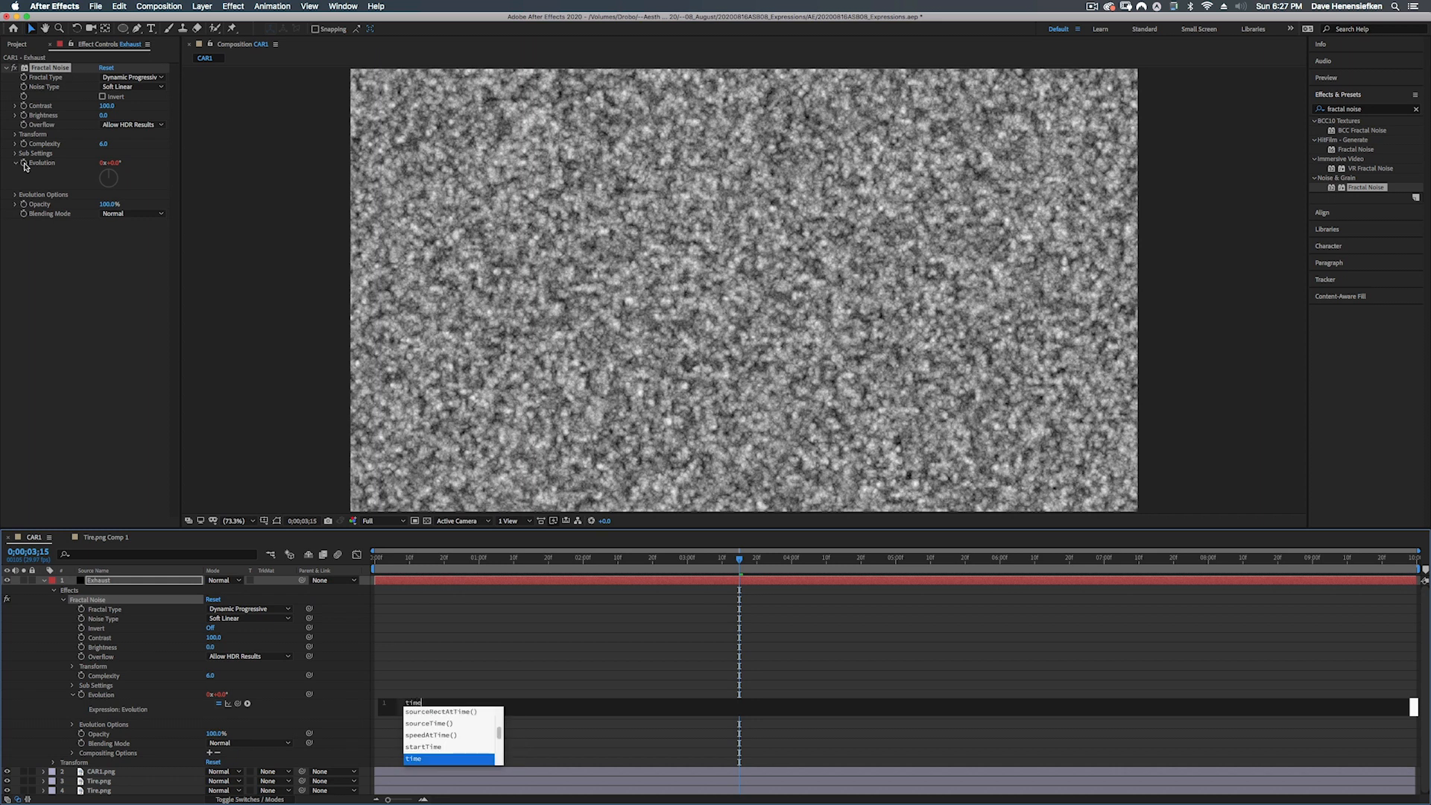
text(*)
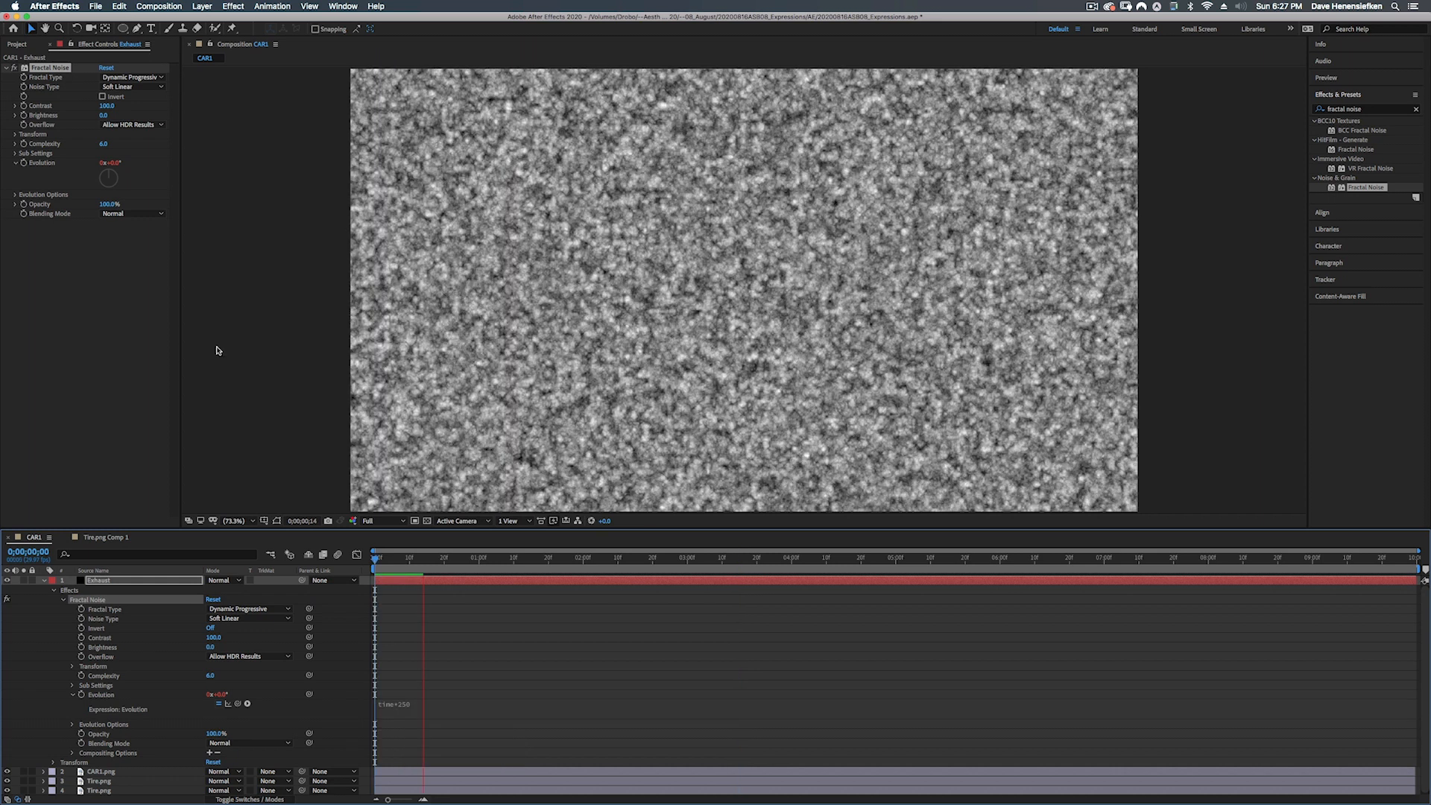
- Play the composition to check how the fractal noise evolves over time
key(space)
key(space)
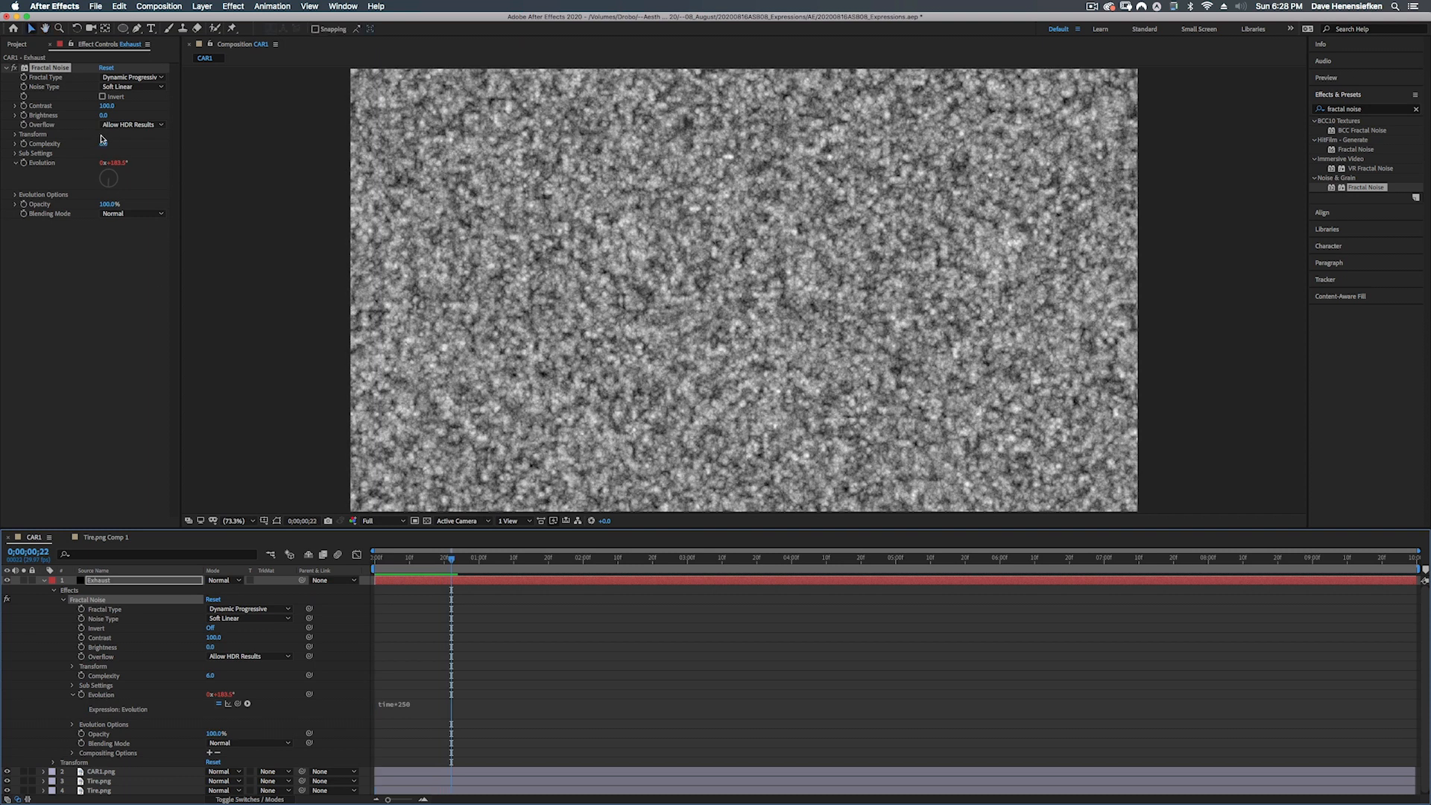
key(space)
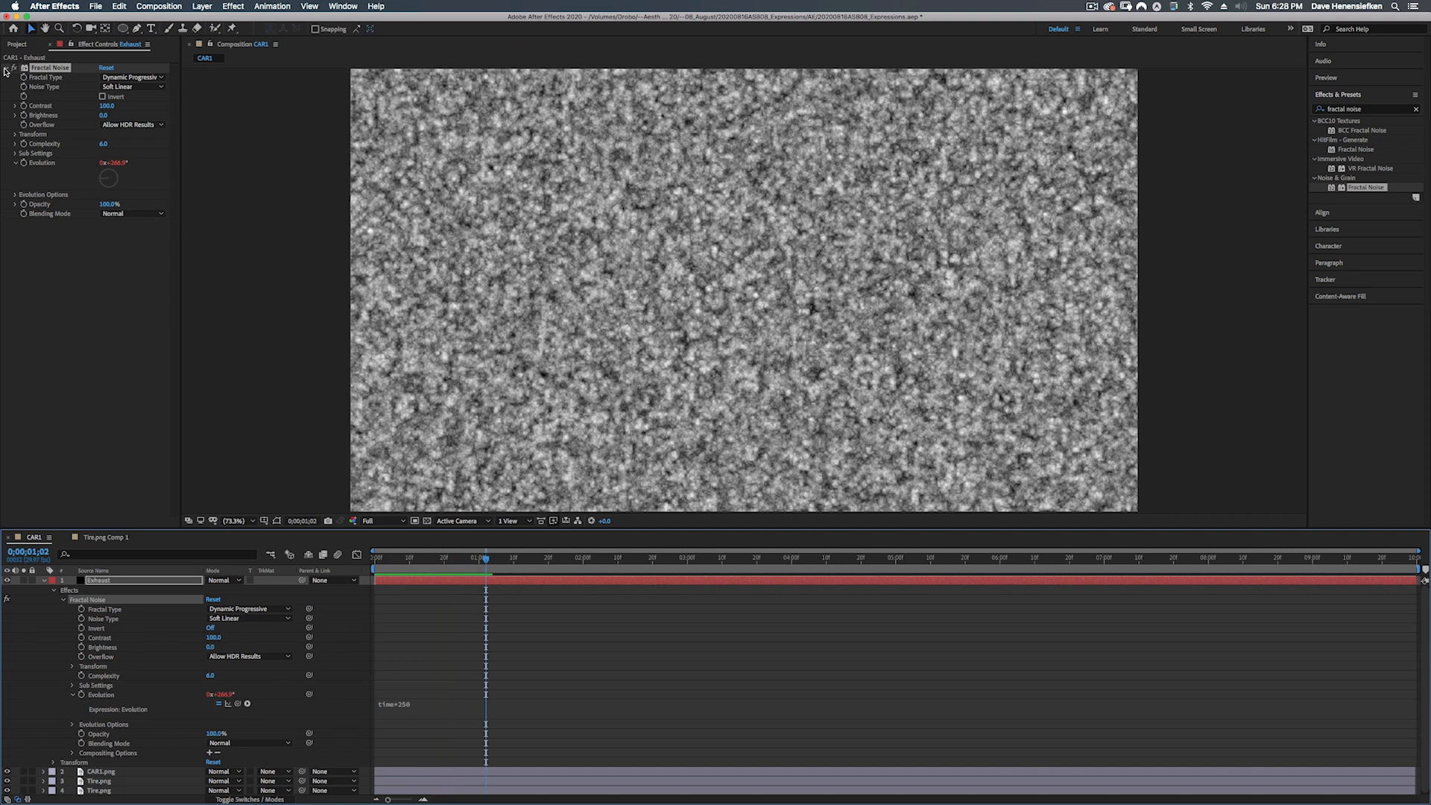
- Hide the Exhaust layer, draw a small circular mask on it behind the rear wheel, and show the layer again
click(8, 580)
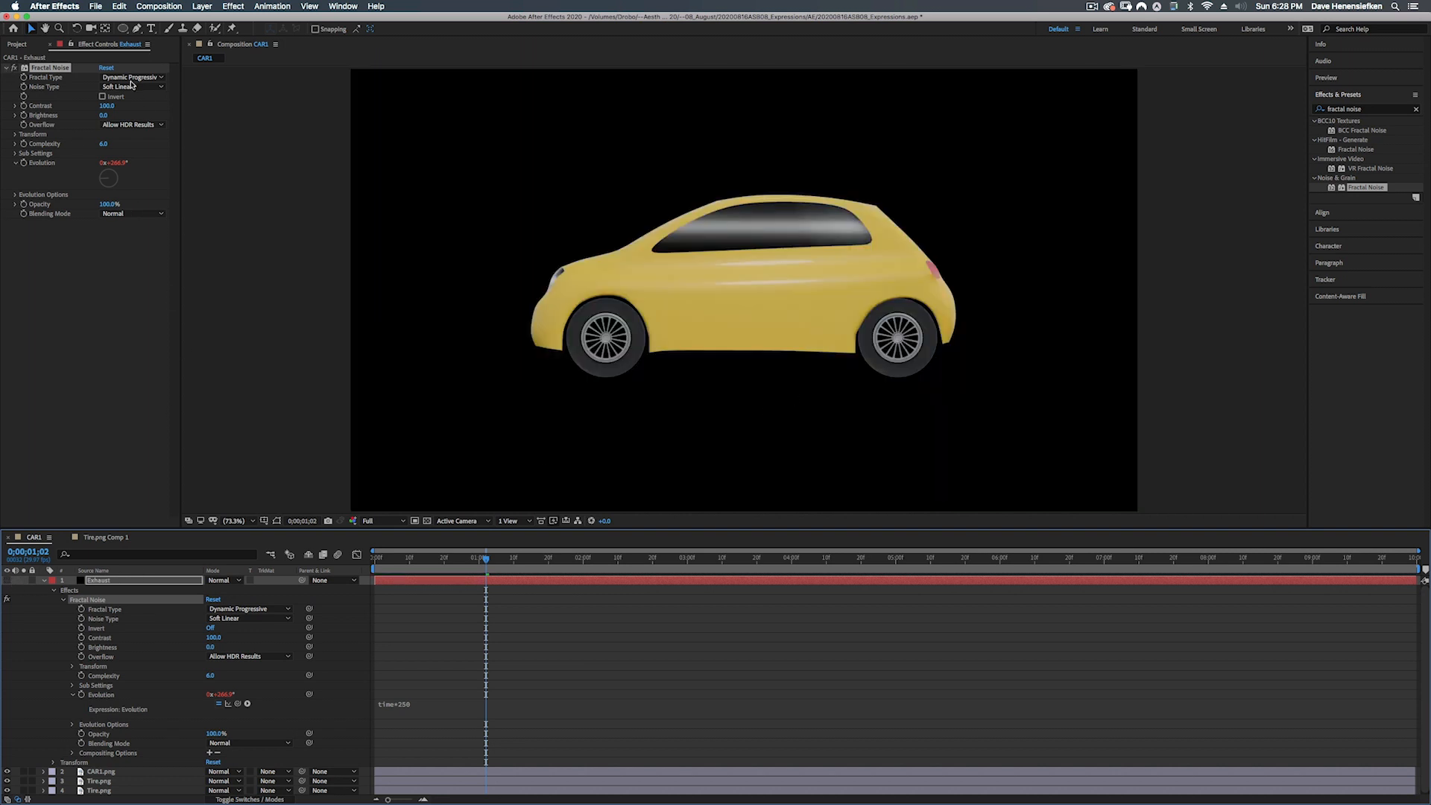
click(123, 29)
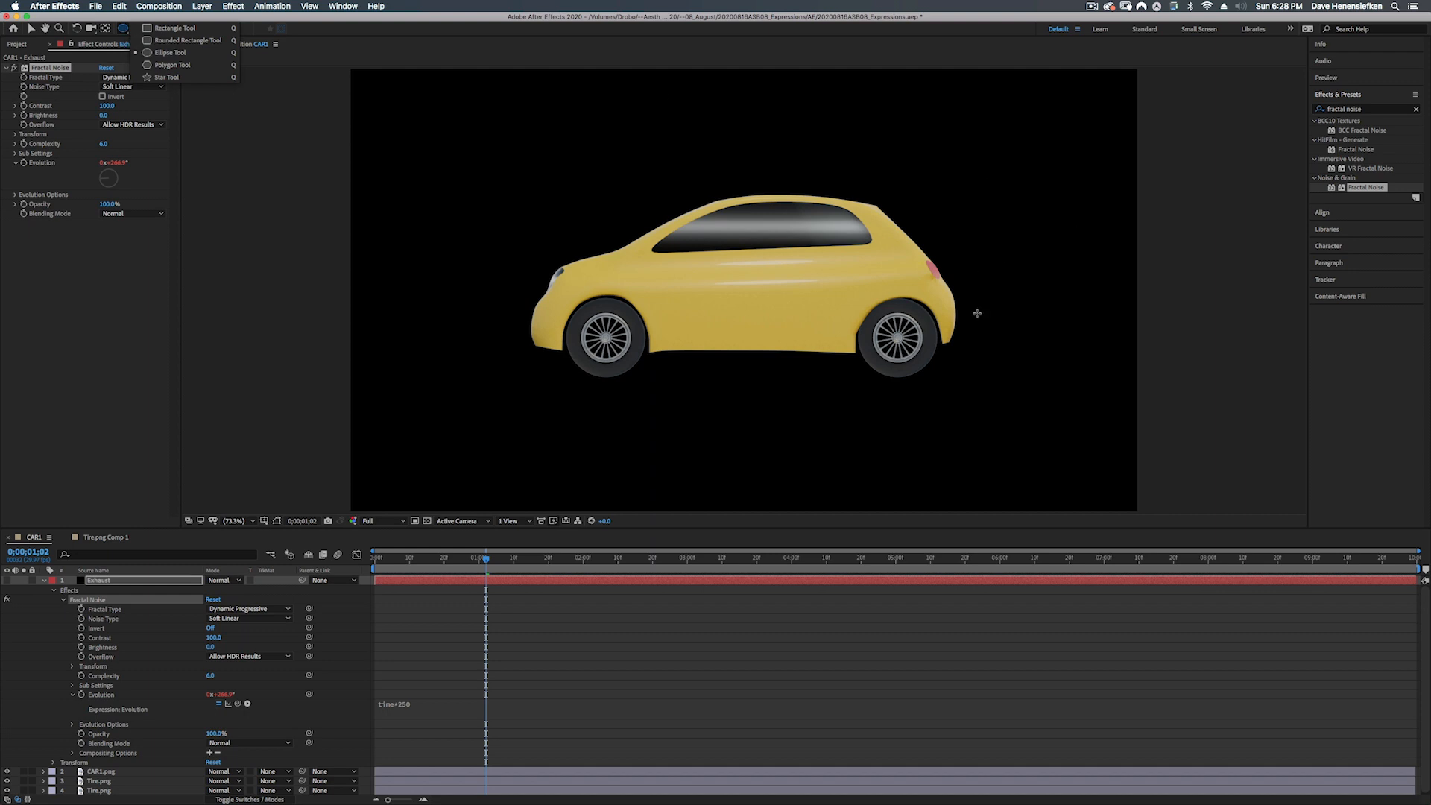
drag(977, 313, 974, 356)
click(7, 580)
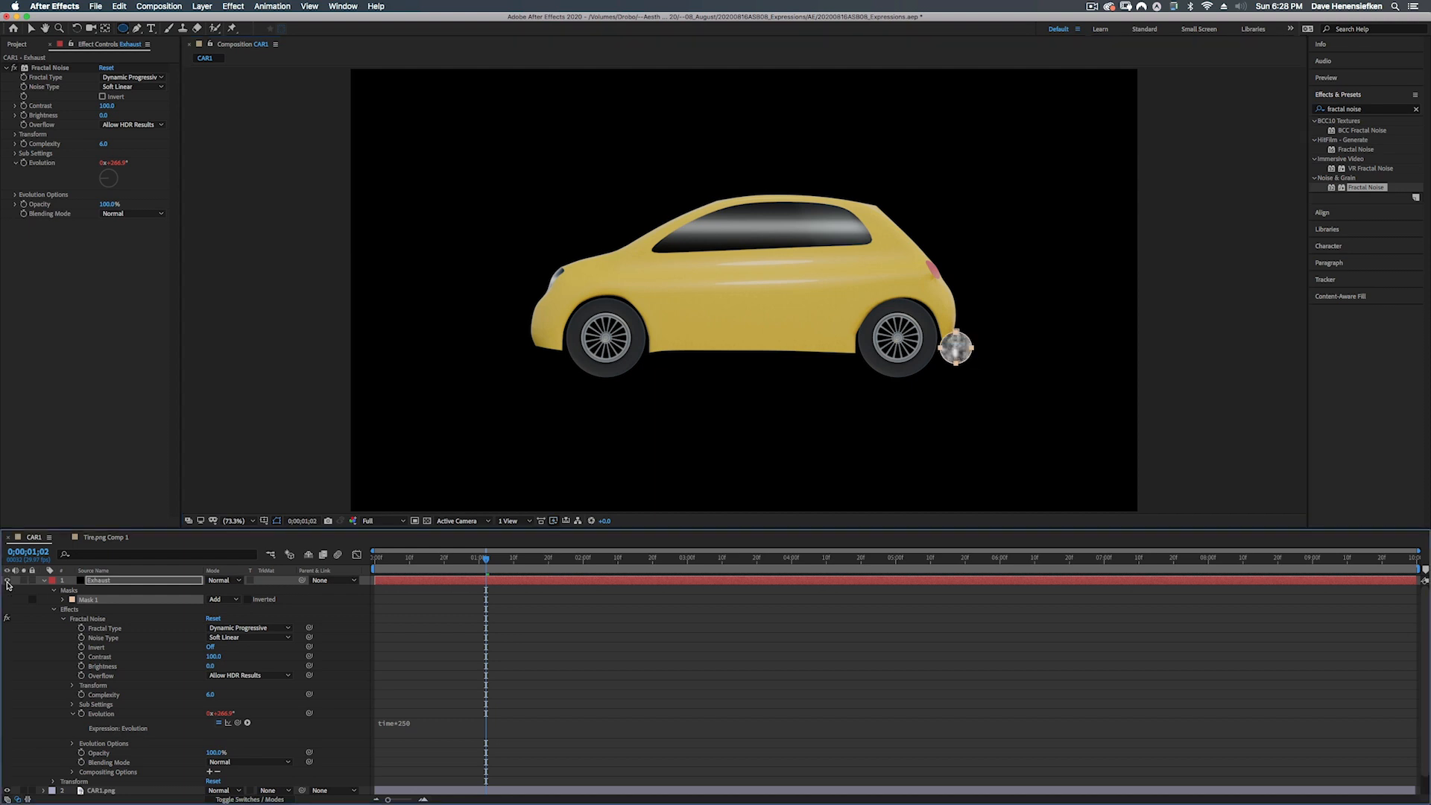
- Feather the Exhaust layer's mask by 30 pixels and set the Fractal Noise blending mode to None
key(f)
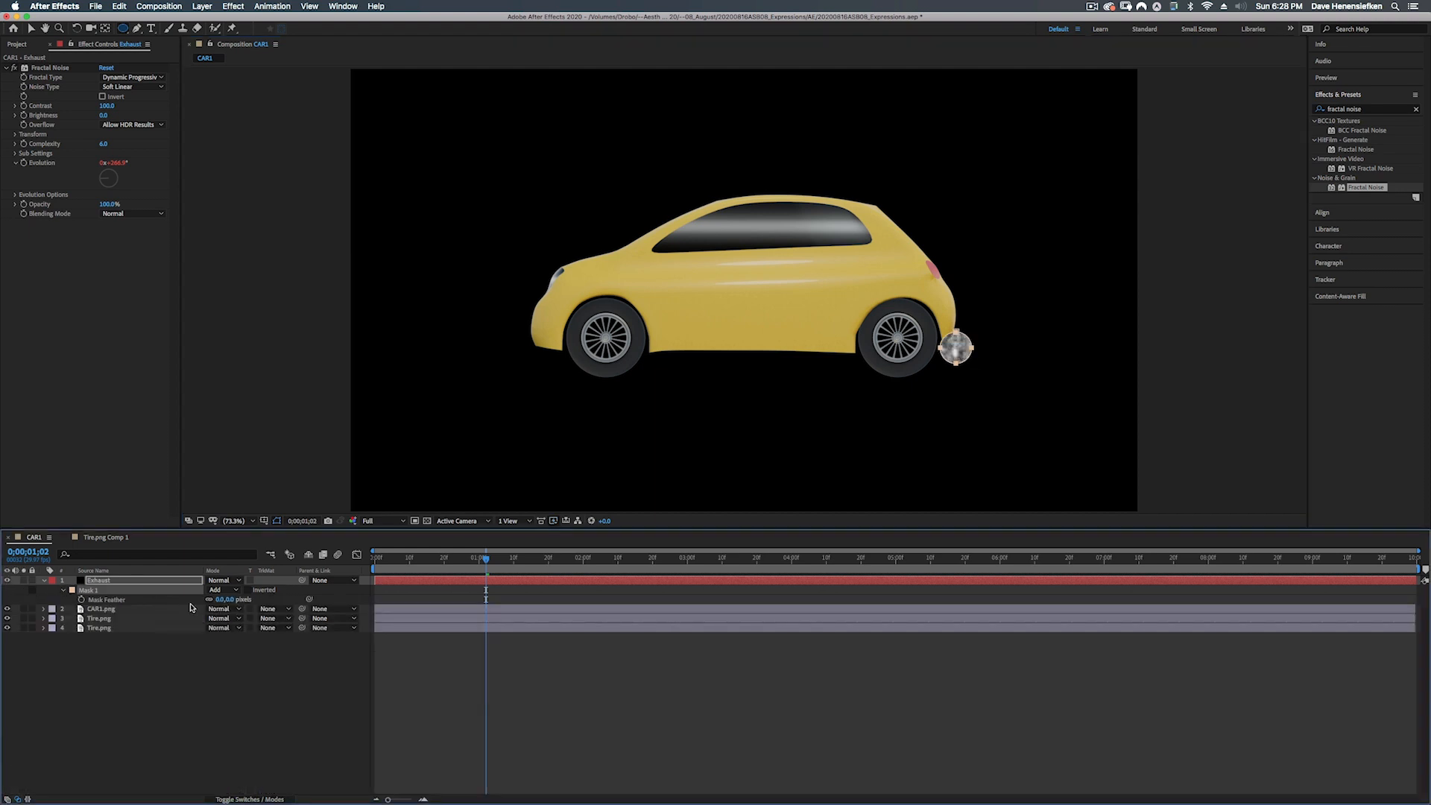
drag(221, 600, 232, 599)
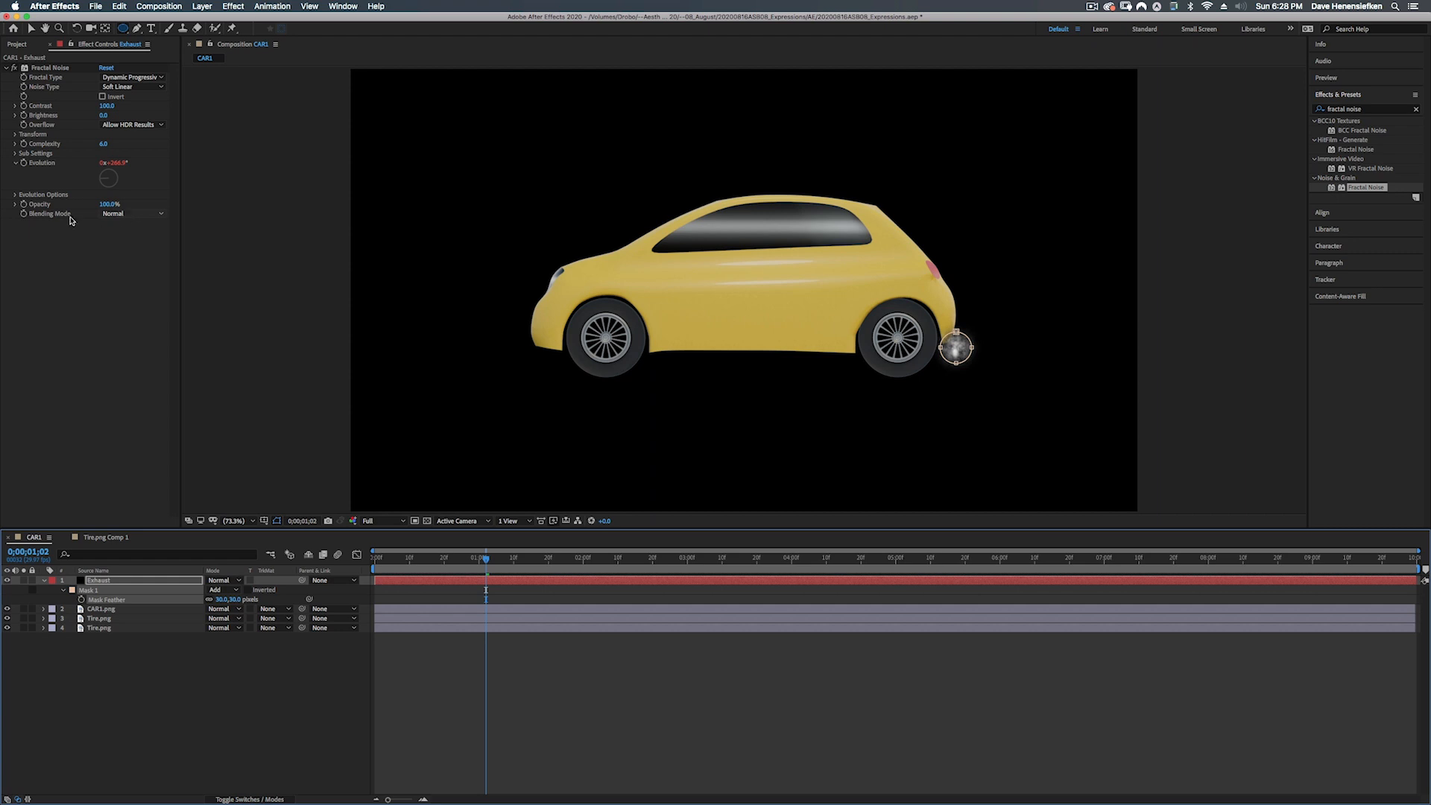
click(130, 214)
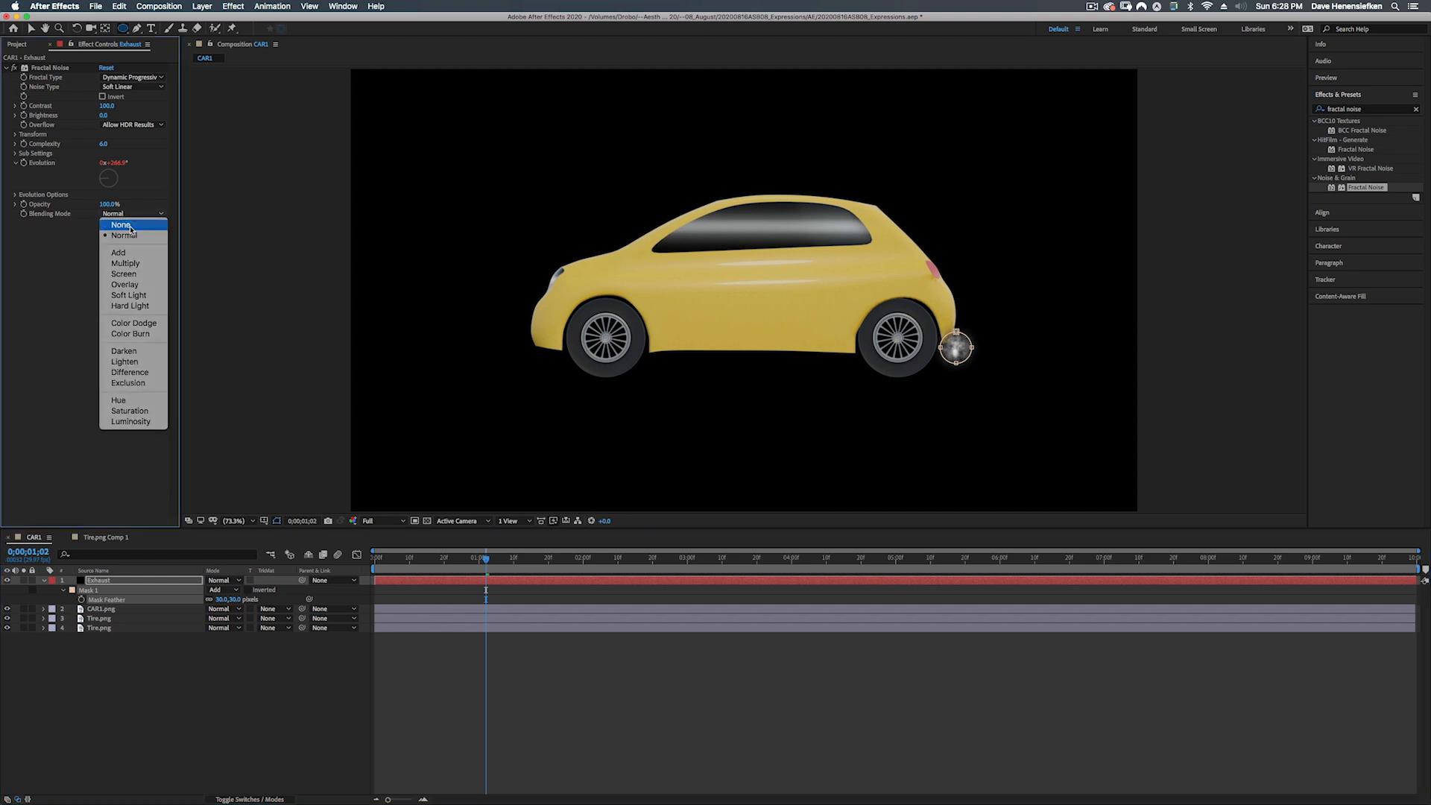
click(131, 226)
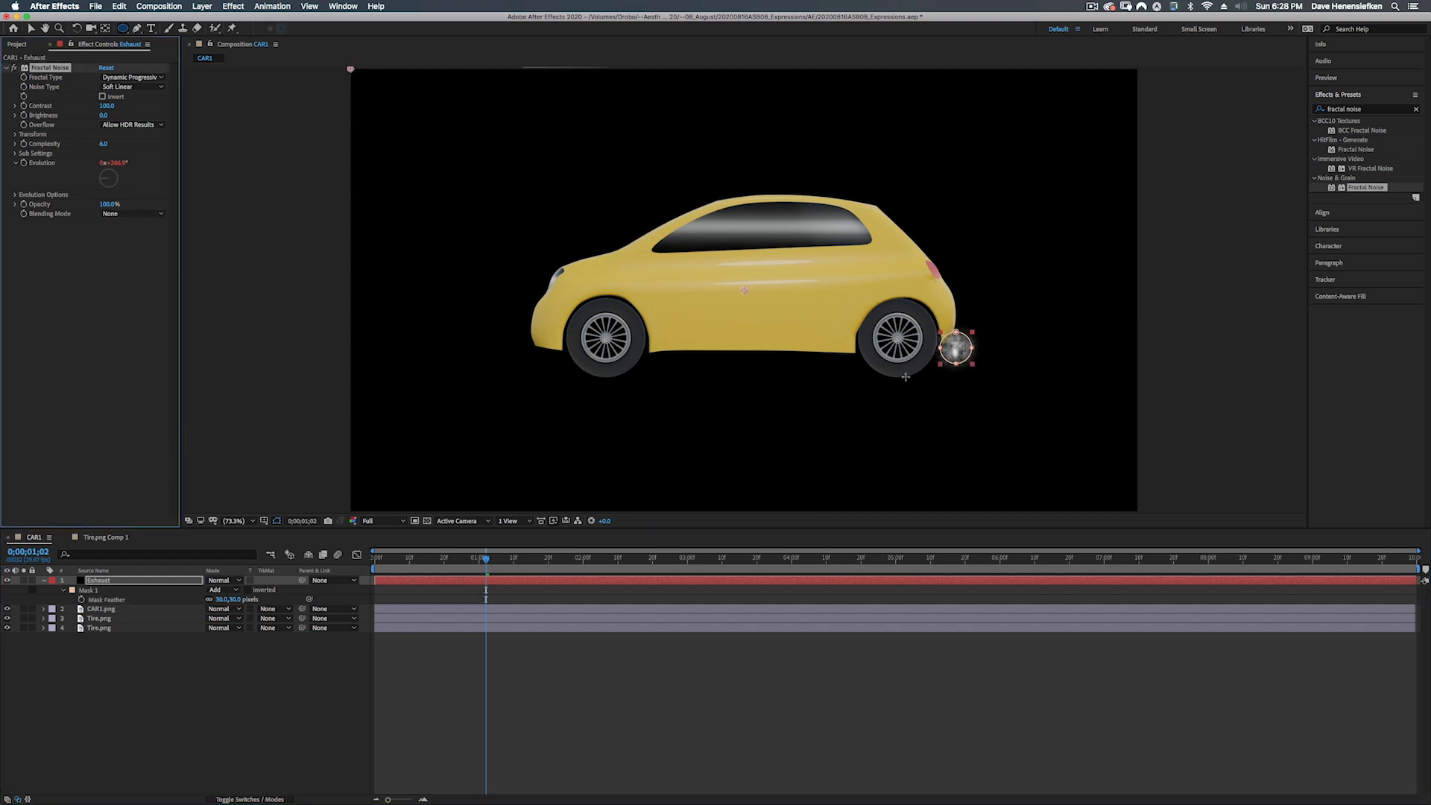
- Hide the mask and layer outlines and play the composition from the start to examine the exhaust smoke
click(960, 368)
click(966, 356)
key(super+shift+h)
key(Home)
key(space)
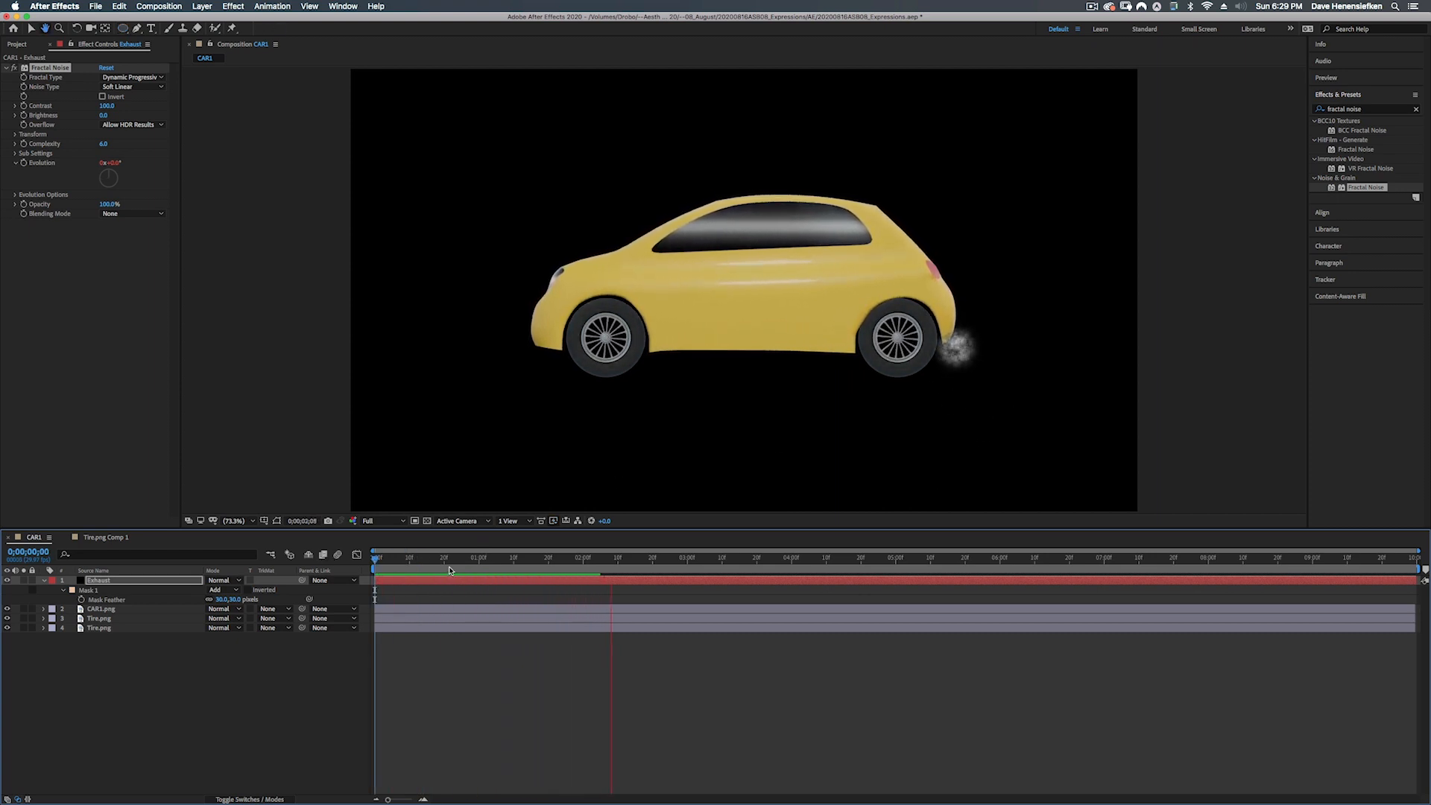
- Show the Exhaust layer's Position, Scale and Opacity properties and keyframe its Scale at 0% at the composition start
click(110, 584)
key(p)
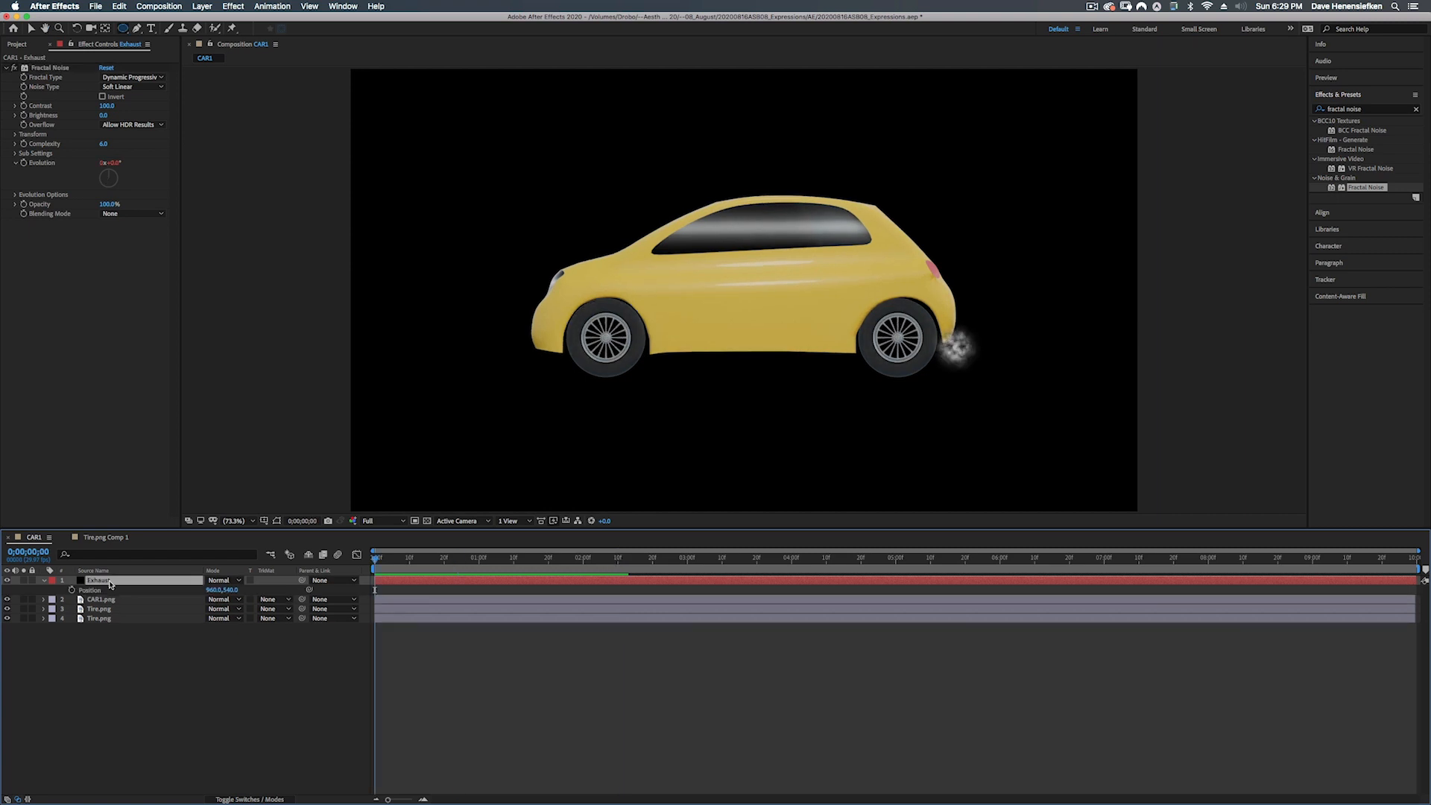
key(shift+s)
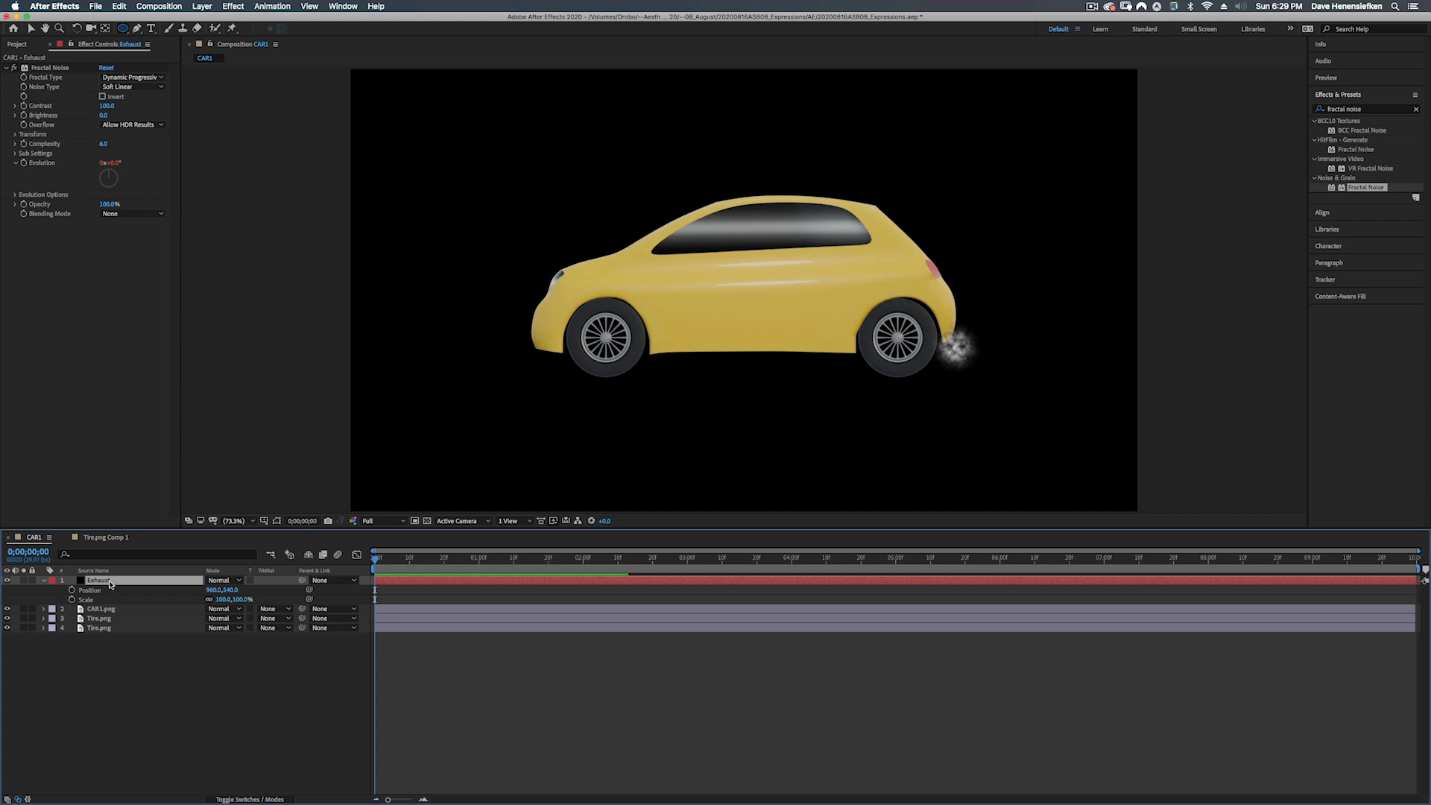
key(shift+t)
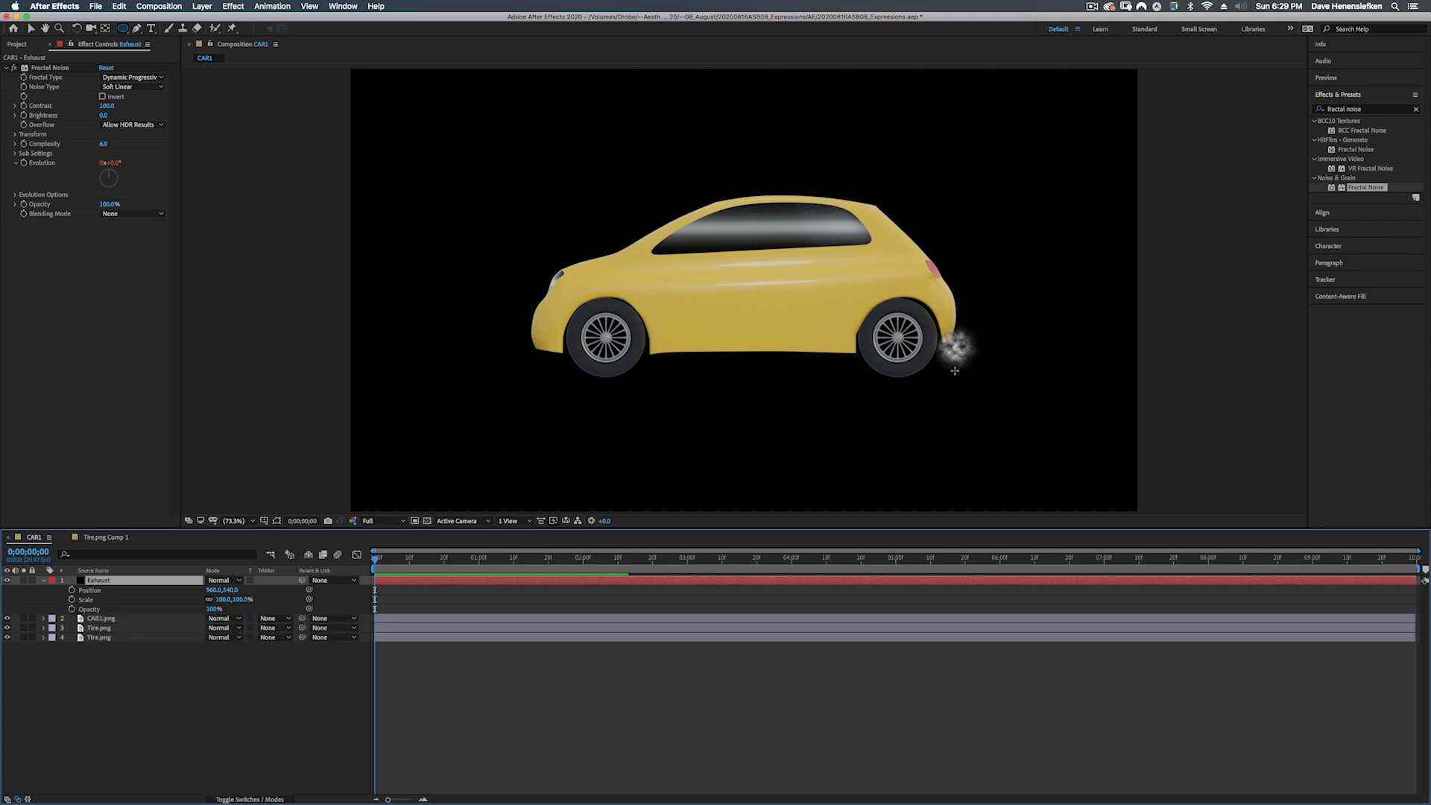
click(72, 600)
click(224, 600)
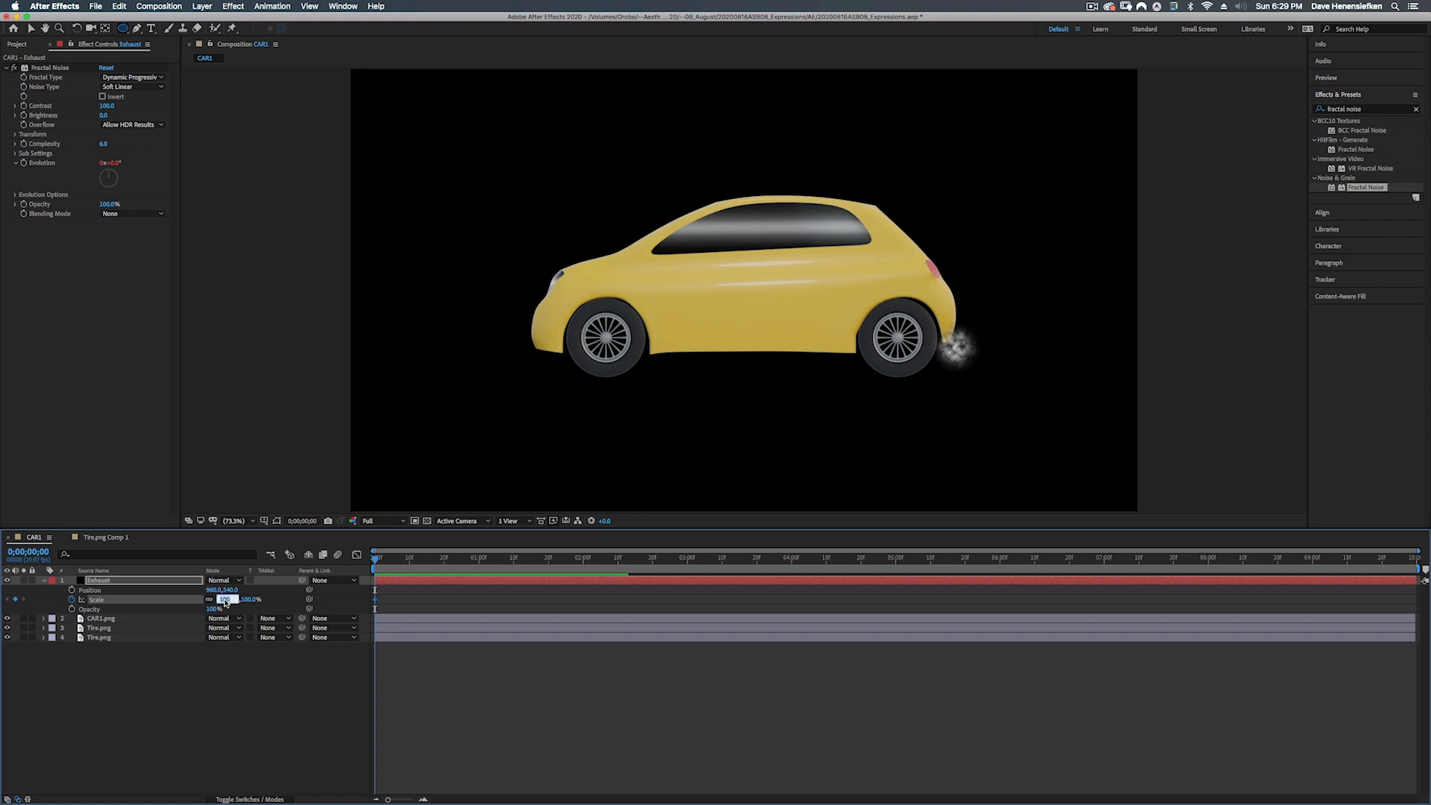
text(0)
key(Return)
- Keyframe the Exhaust layer's Scale at 100% at the 1-second mark and play the composition from the start
drag(454, 558, 480, 559)
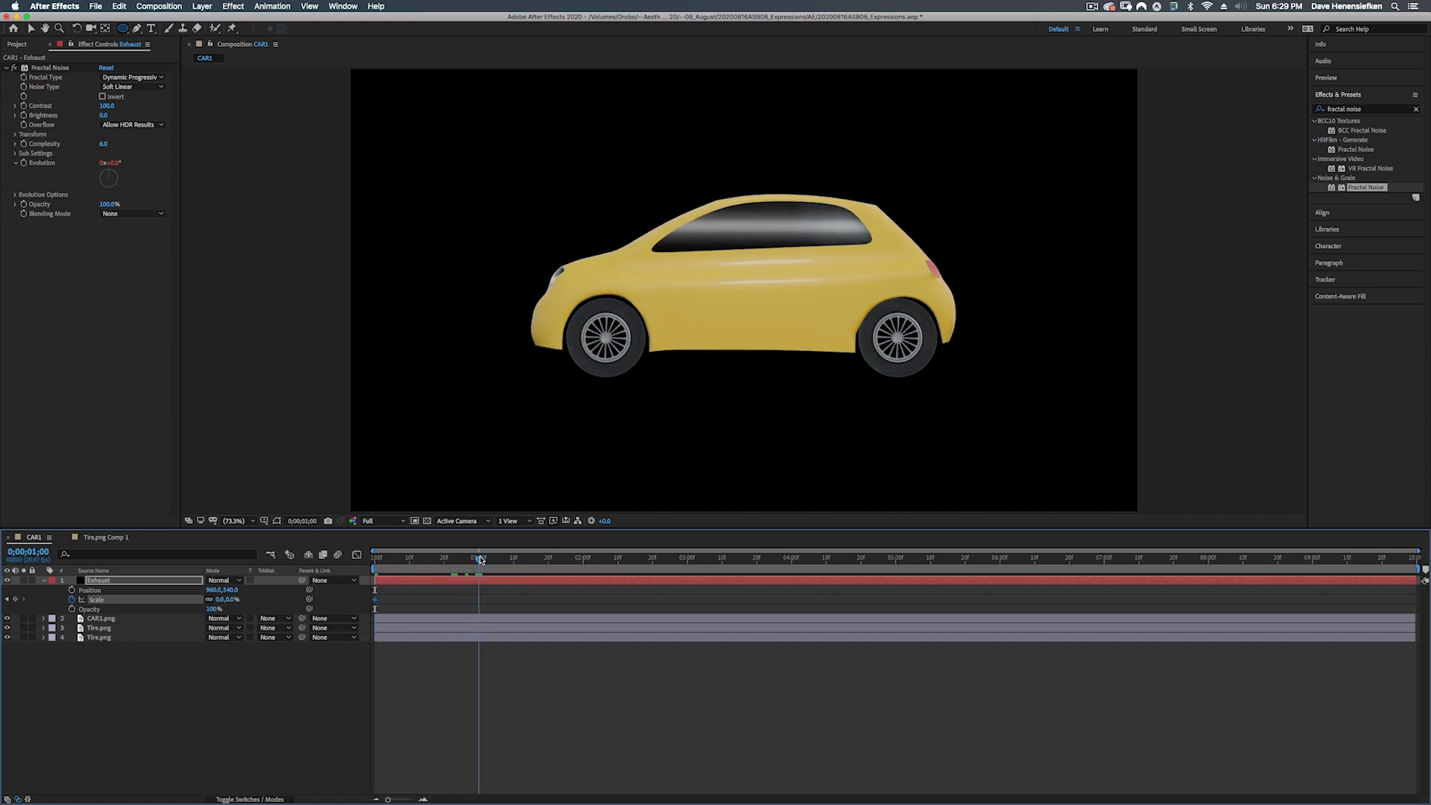
click(231, 600)
text(100)
key(Return)
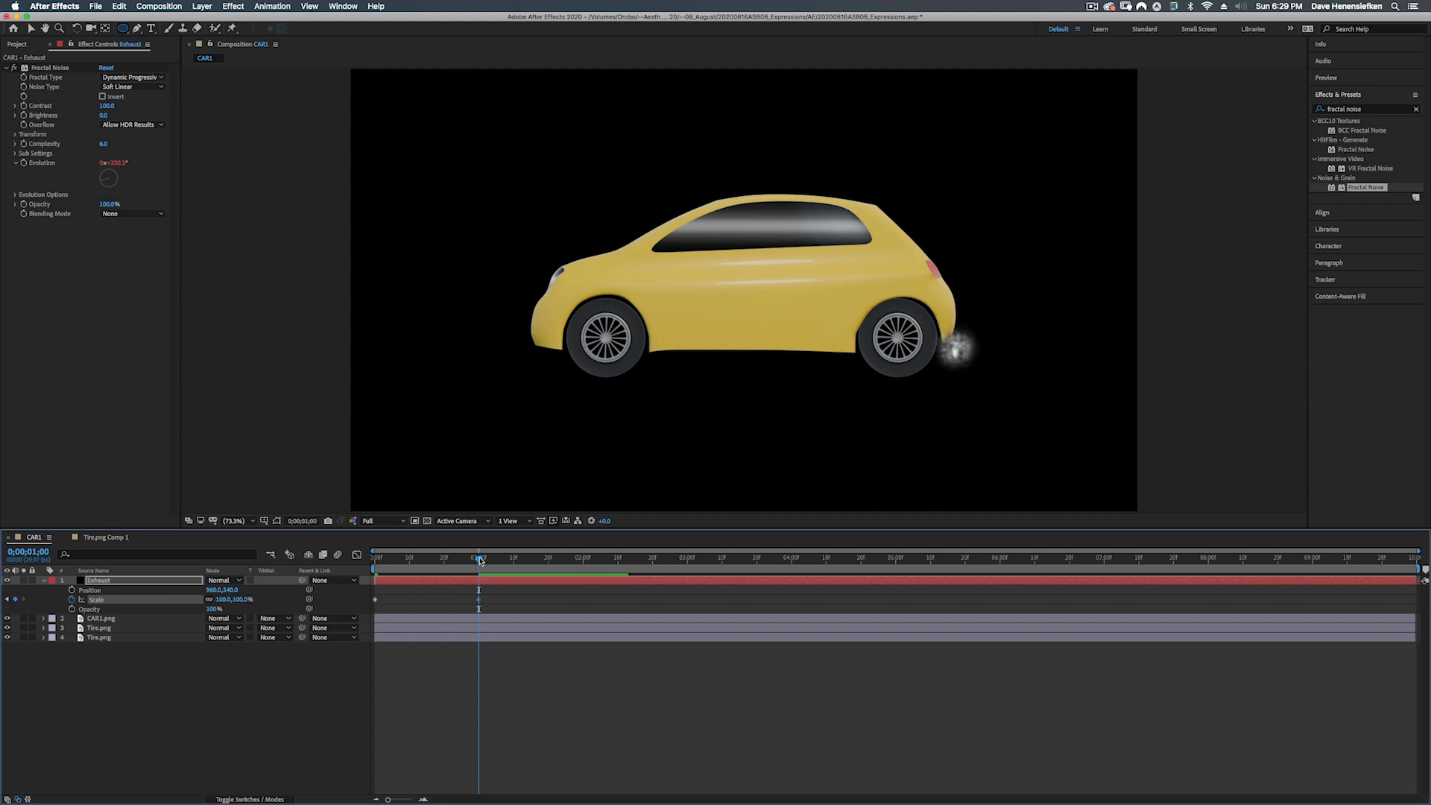
key(Home)
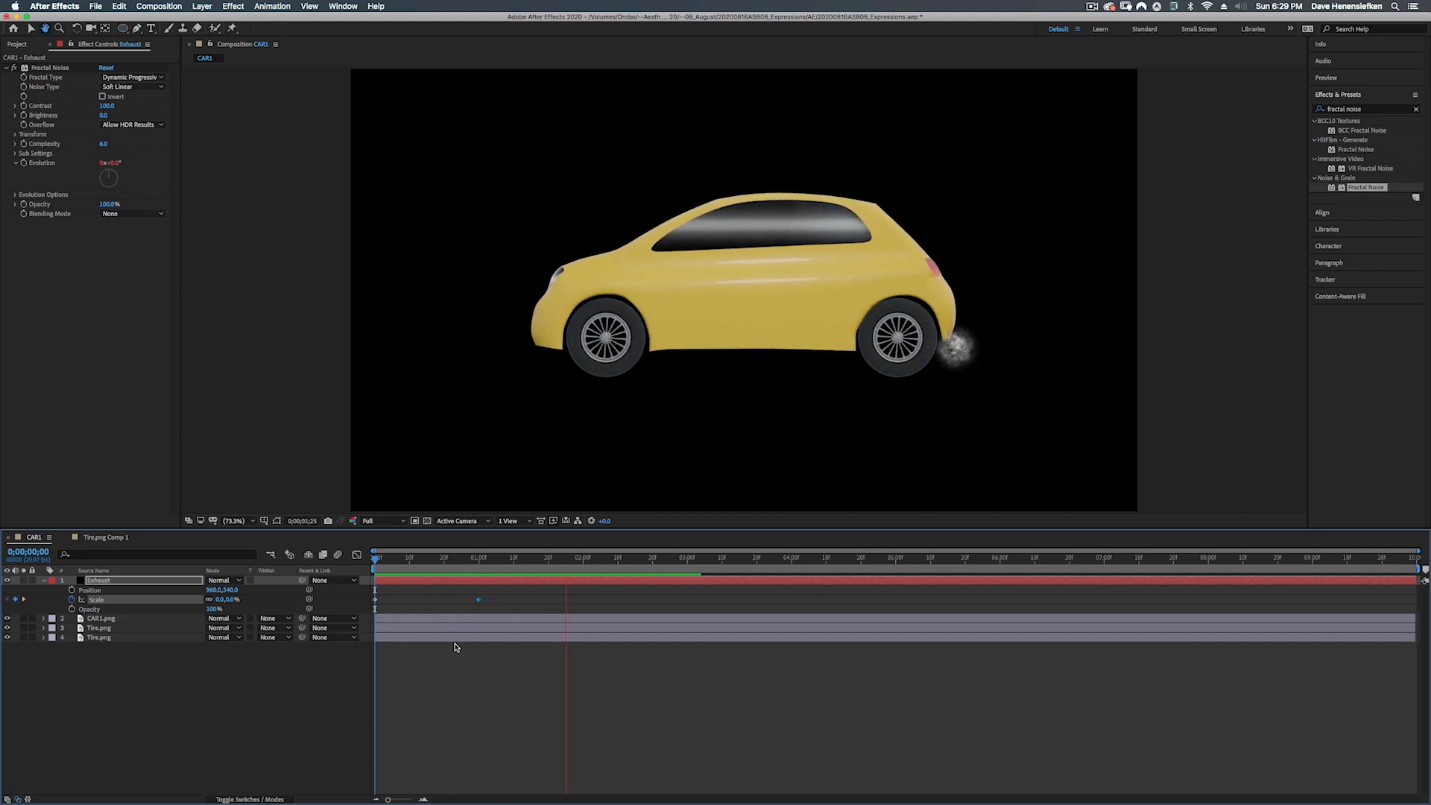
key(space)
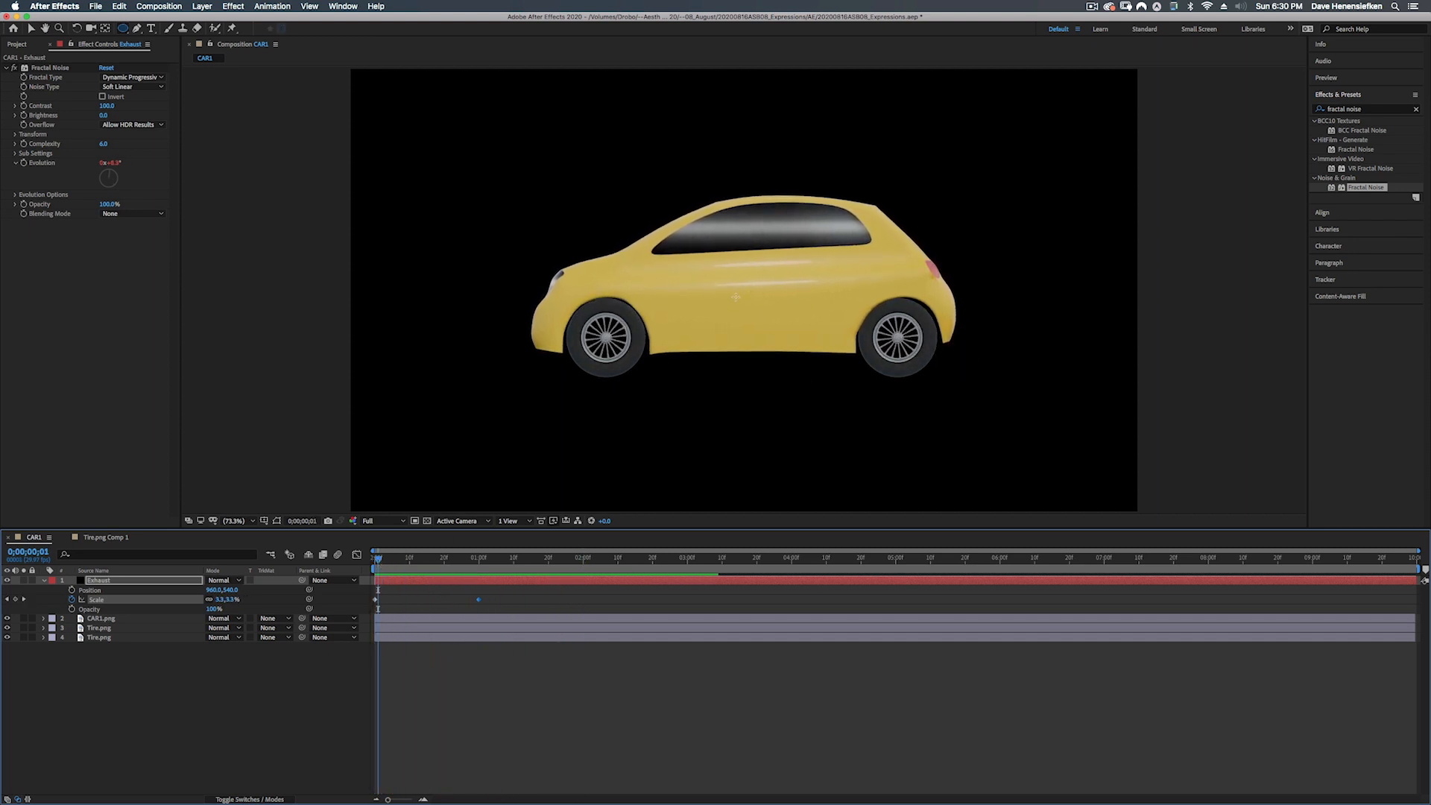
- Show the layer outlines at 0;00;01;05 and move the Exhaust layer's anchor point onto the smoke puff behind the rear wheel
click(445, 558)
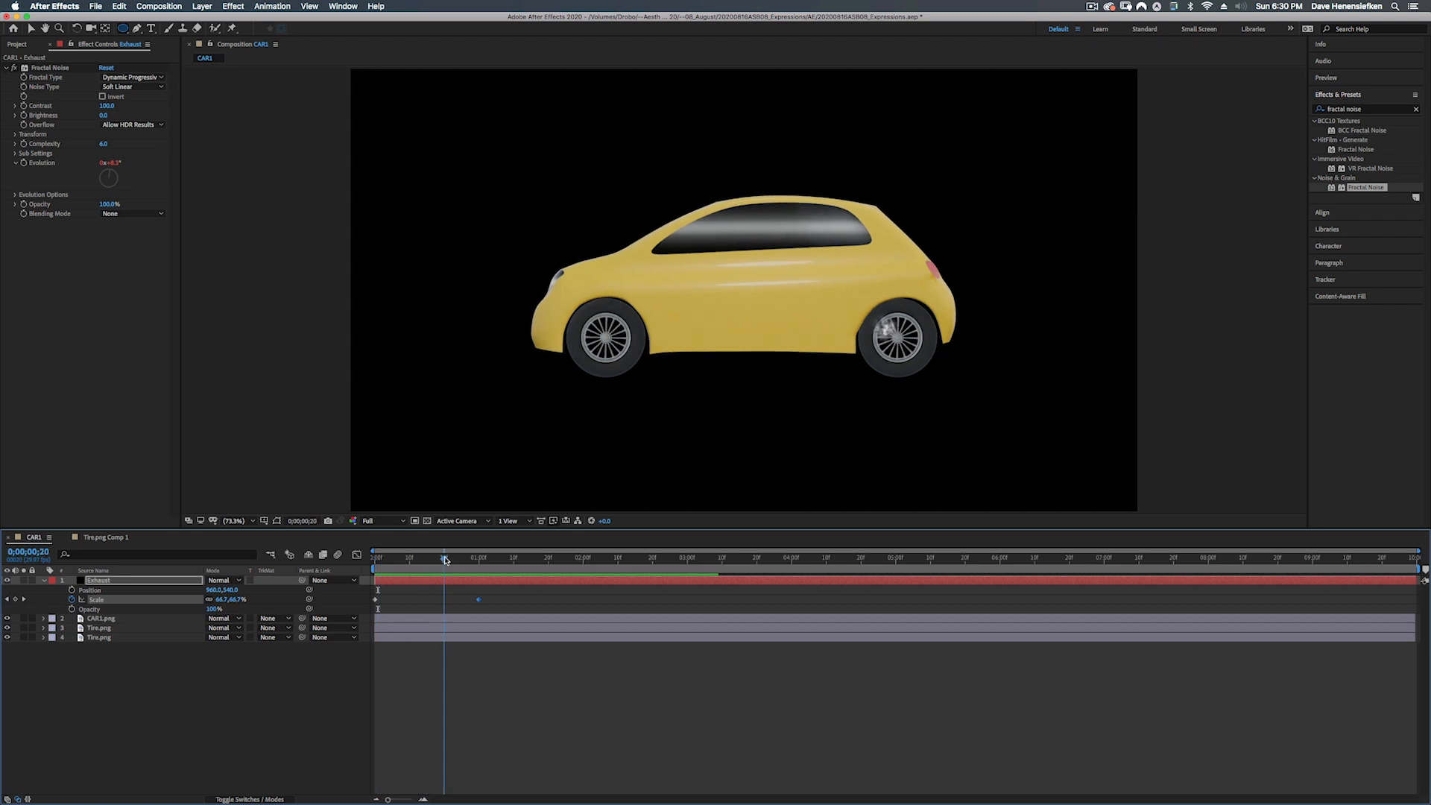
click(495, 559)
key(y)
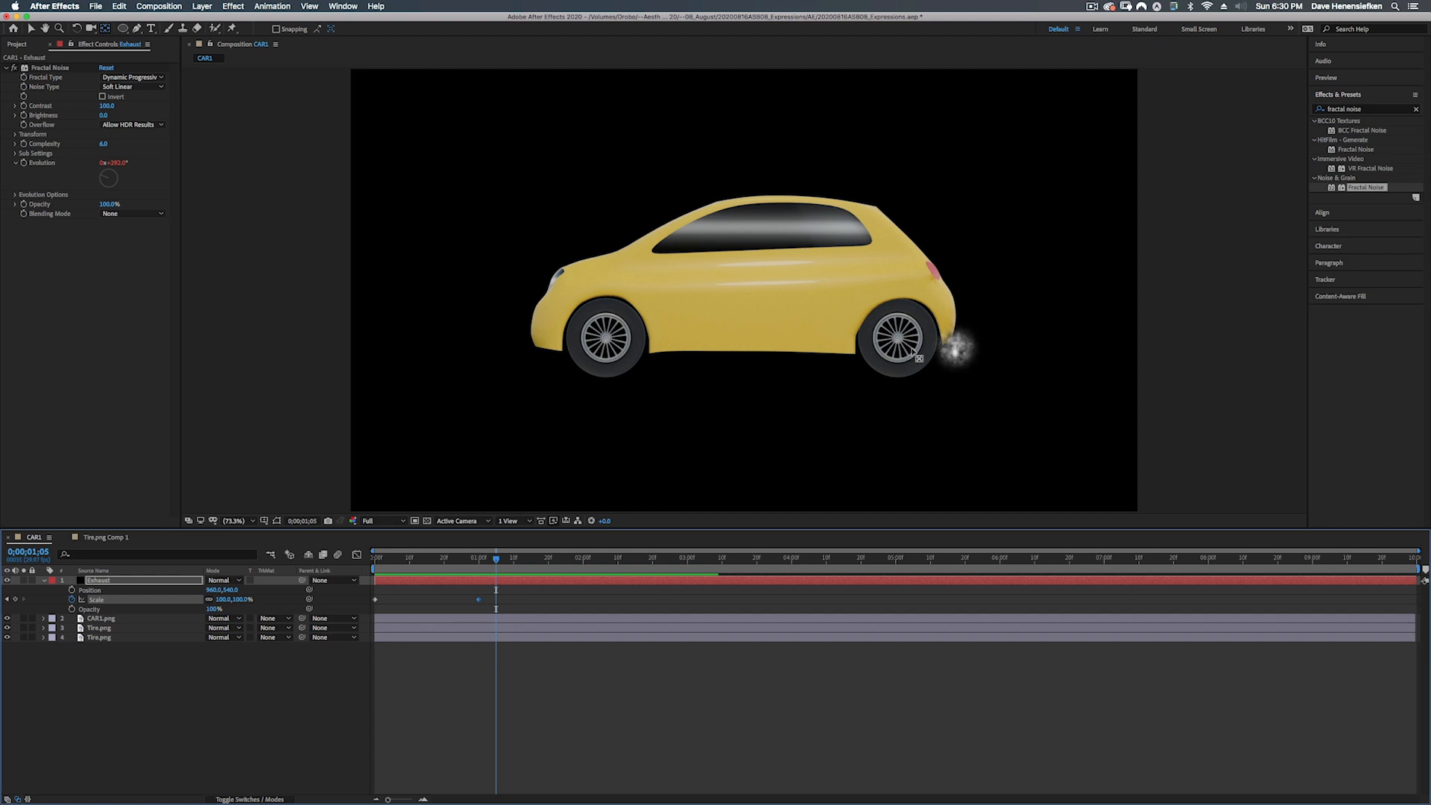
key(super+shift+h)
mouse_move(743, 290)
mouse_down()
mouse_move(752, 312)
mouse_move(772, 282)
mouse_move(753, 277)
mouse_up()
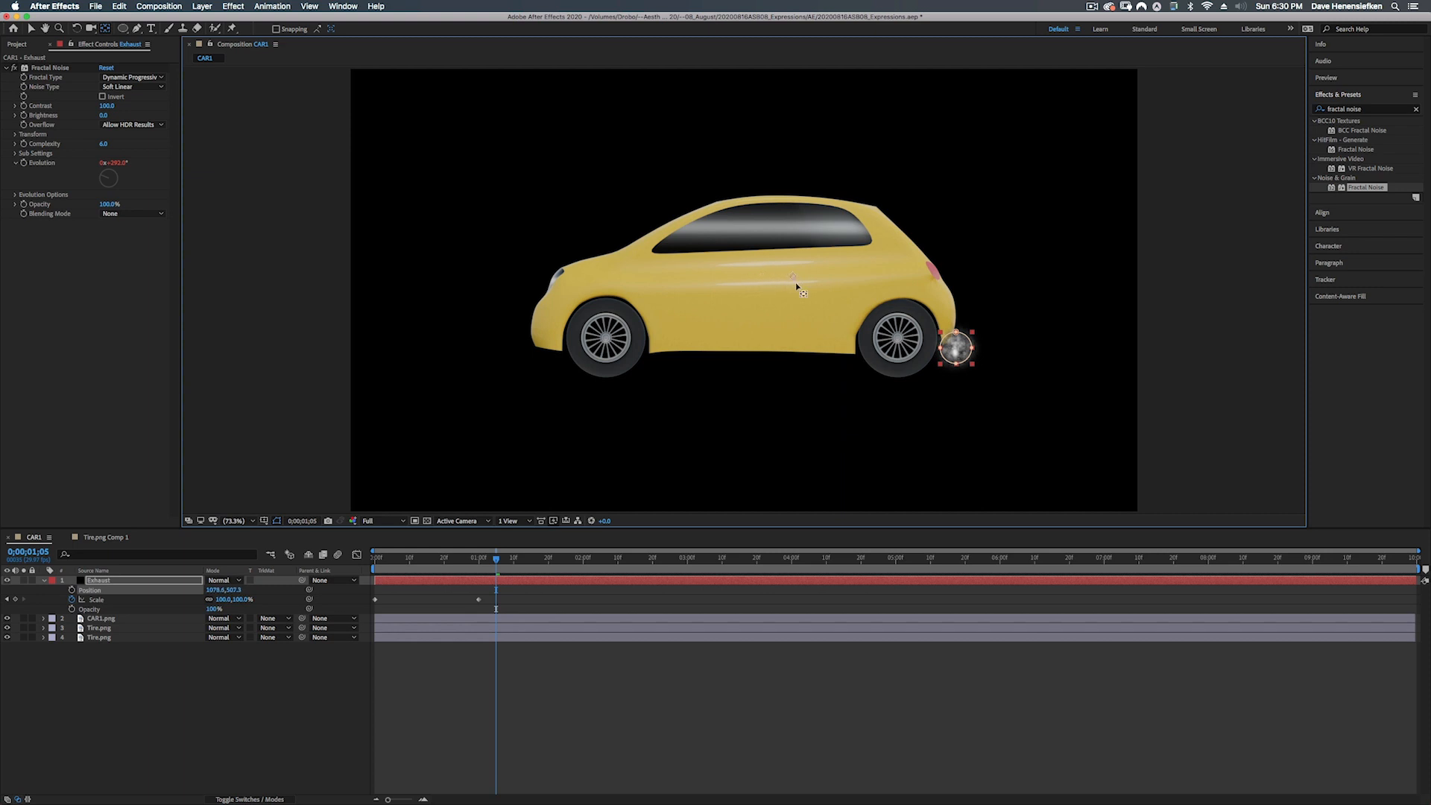
drag(792, 277, 963, 351)
- Keyframe the Exhaust layer's Scale at 0% at 0;00;01;05 and play the composition from the start
mouse_move(496, 559)
mouse_down()
mouse_move(371, 563)
mouse_move(495, 549)
mouse_up()
click(244, 601)
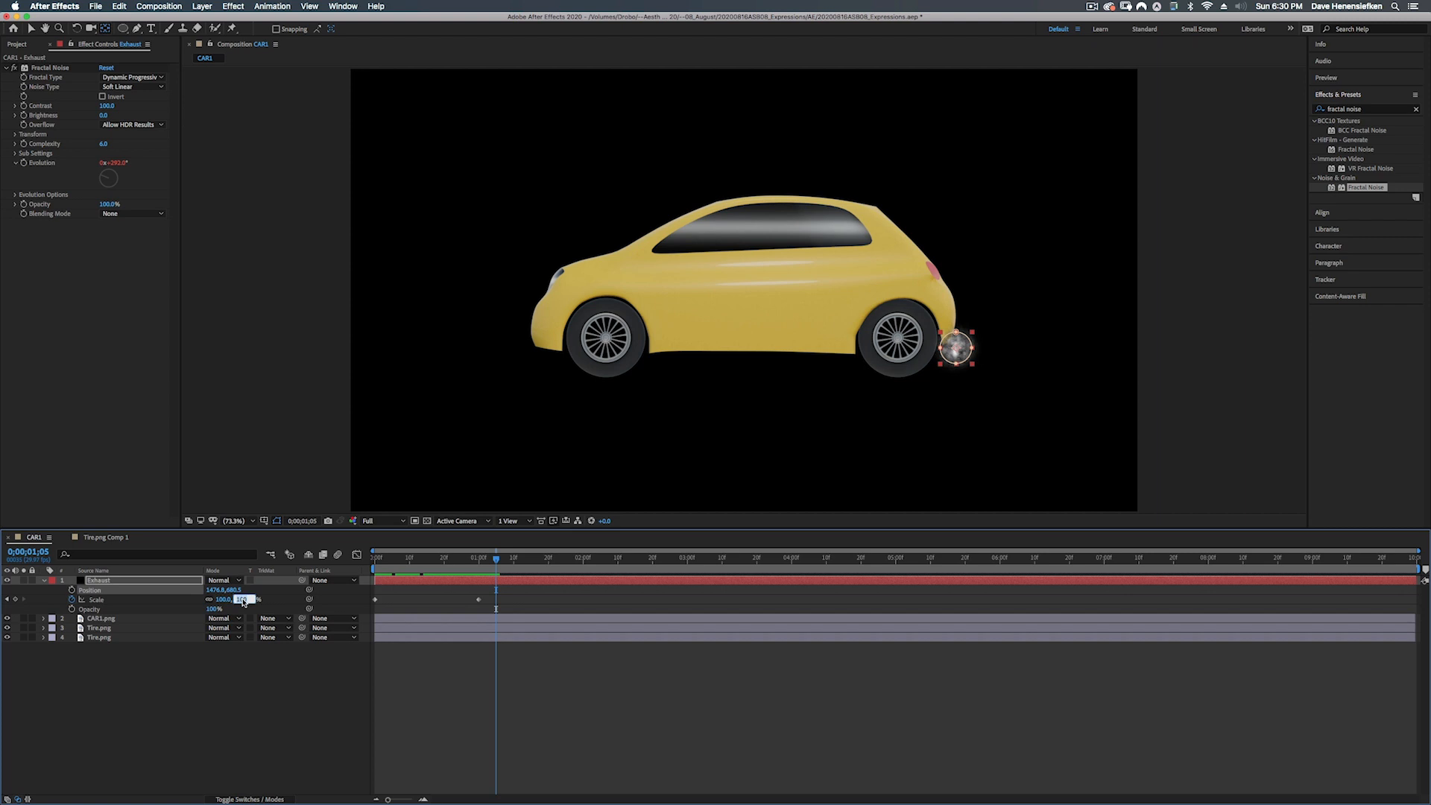
text(0)
key(Return)
key(space)
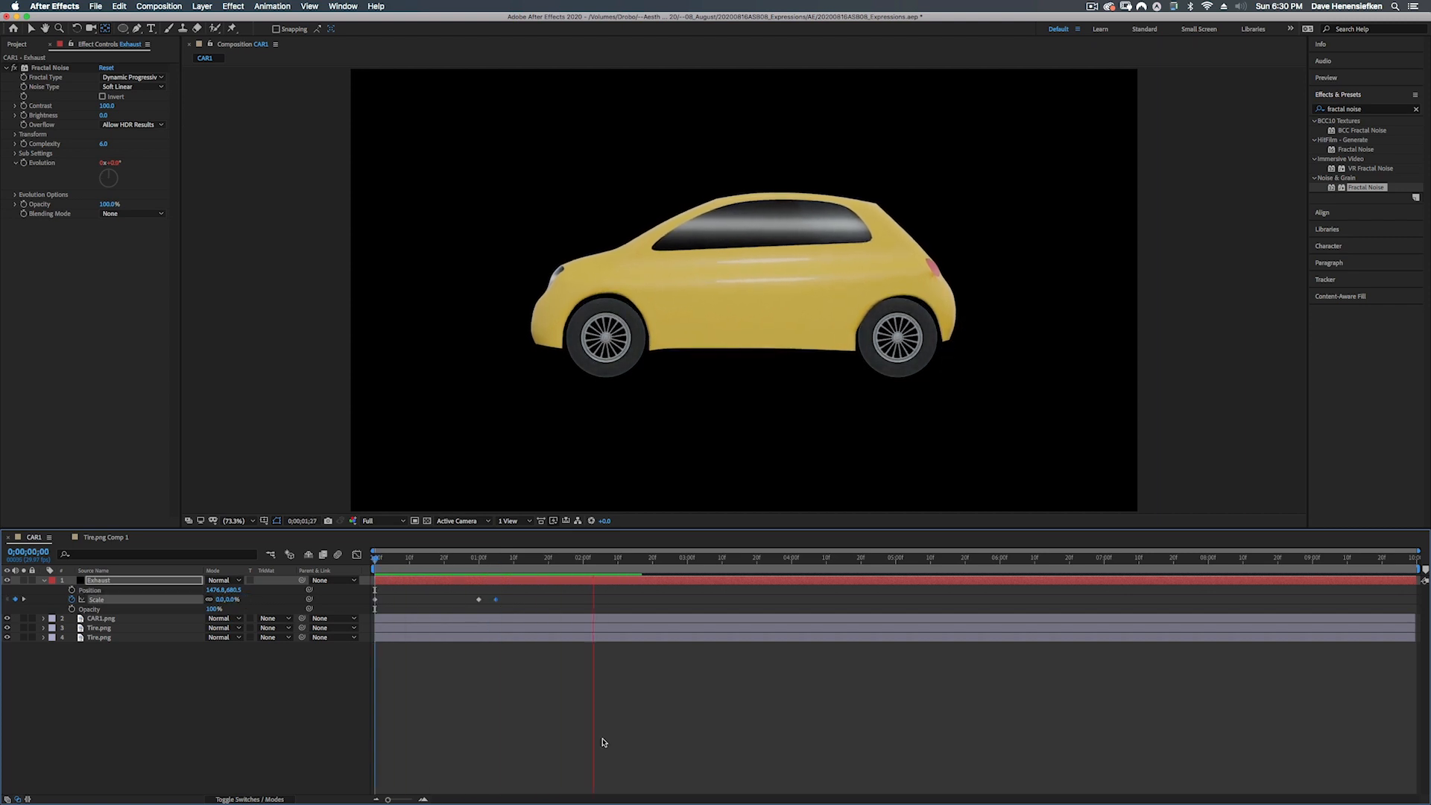
- Add the expression loopOut(type="cycle"); to the Exhaust layer's Scale
drag(507, 565, 388, 565)
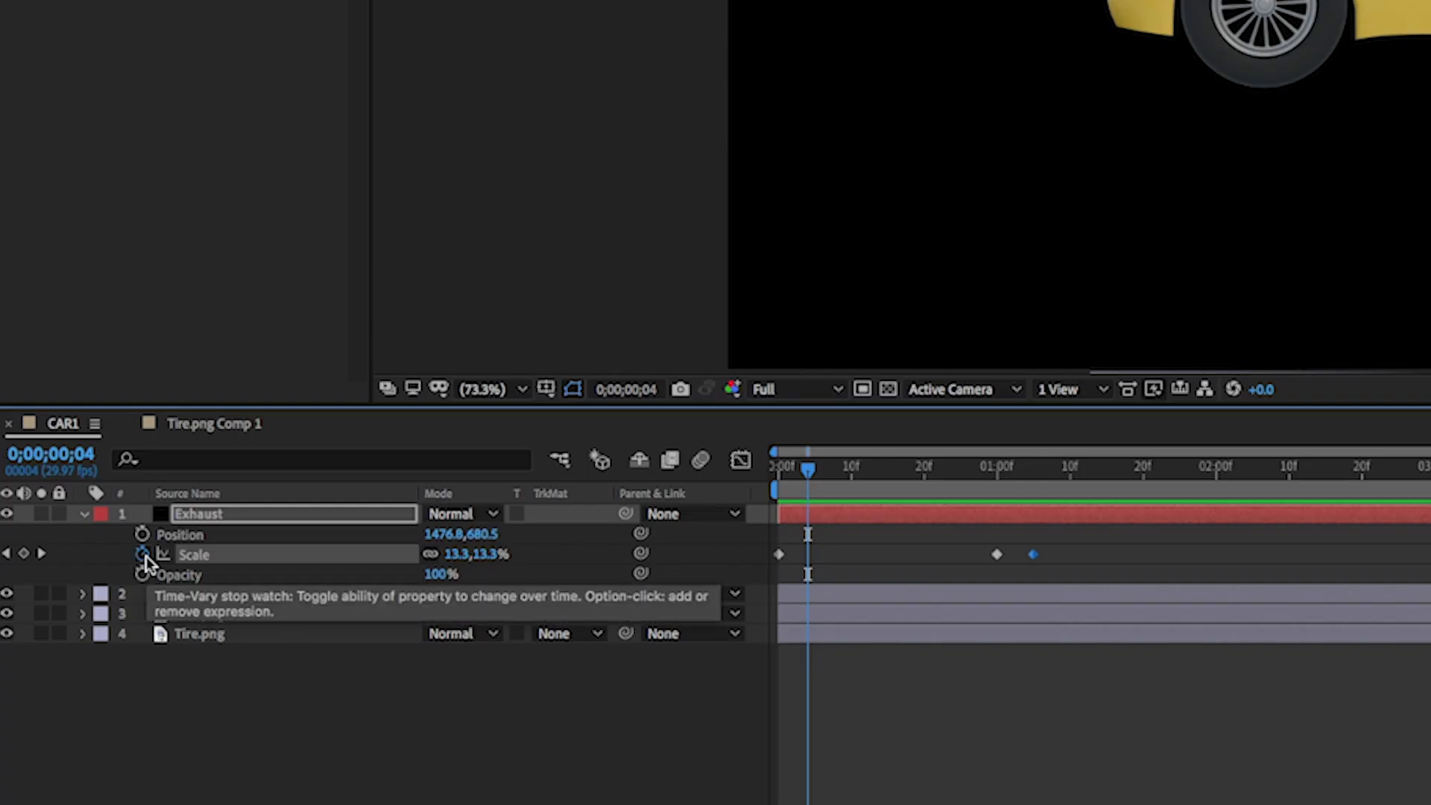
alt+click(143, 556)
text(l)
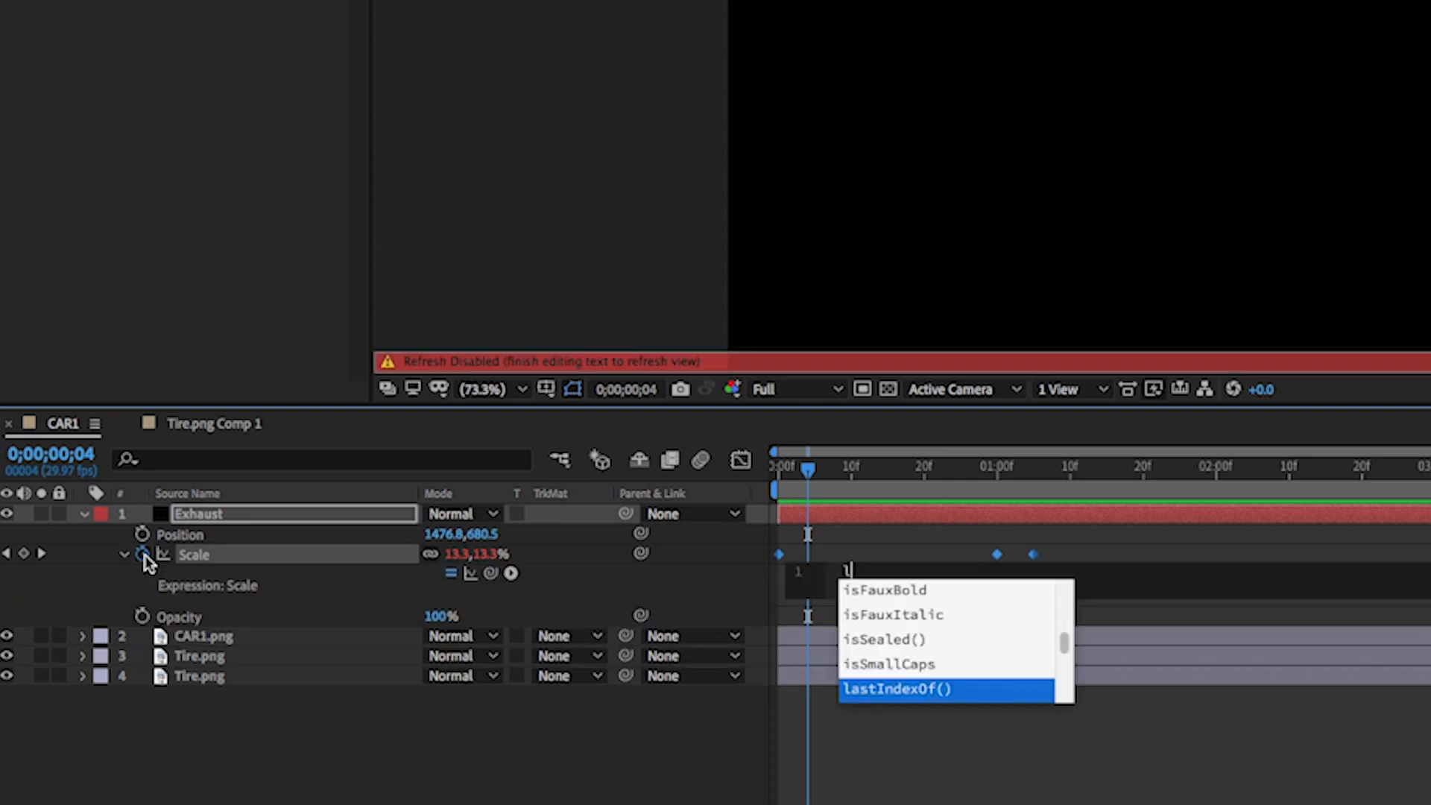
text(oop)
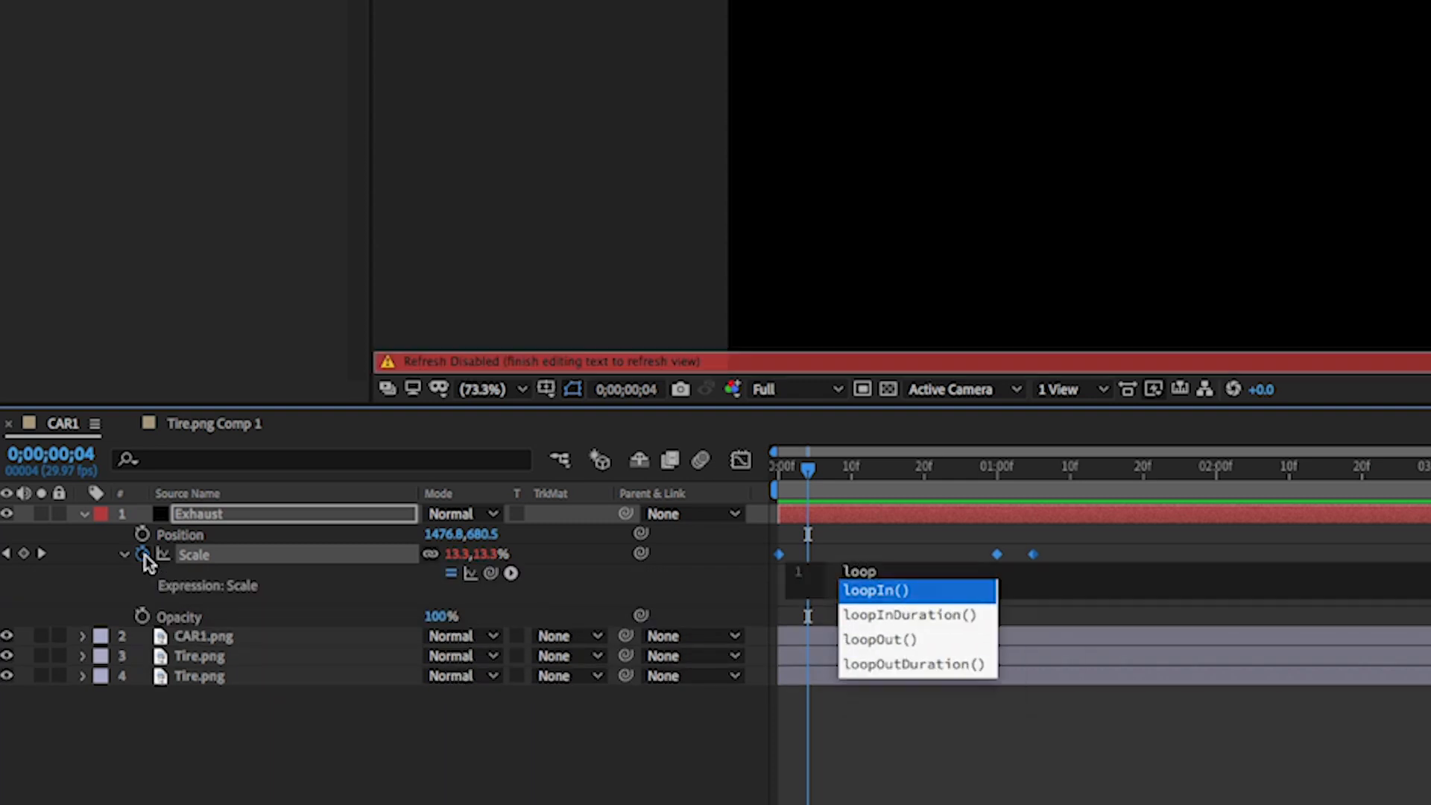
text(Out)
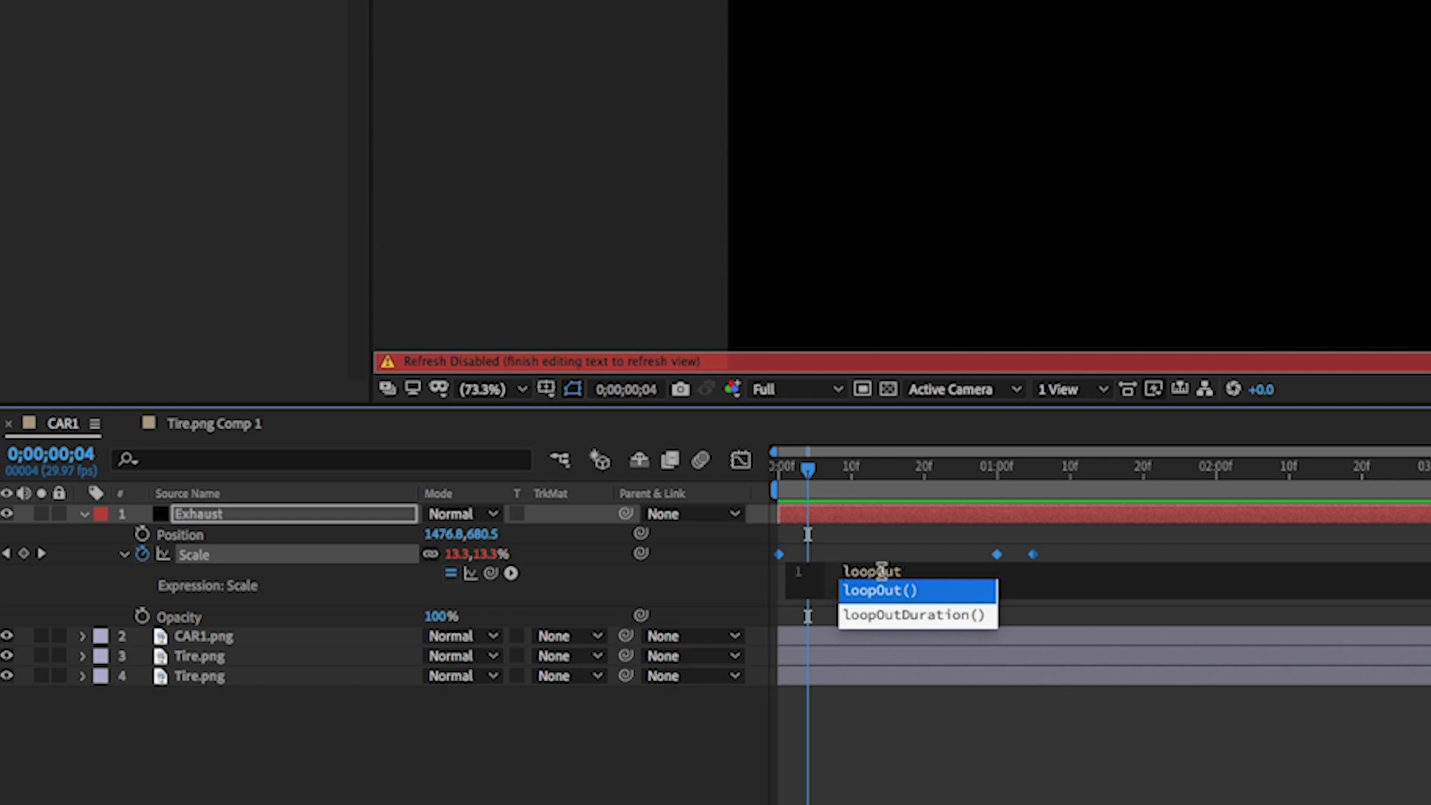
key(Return)
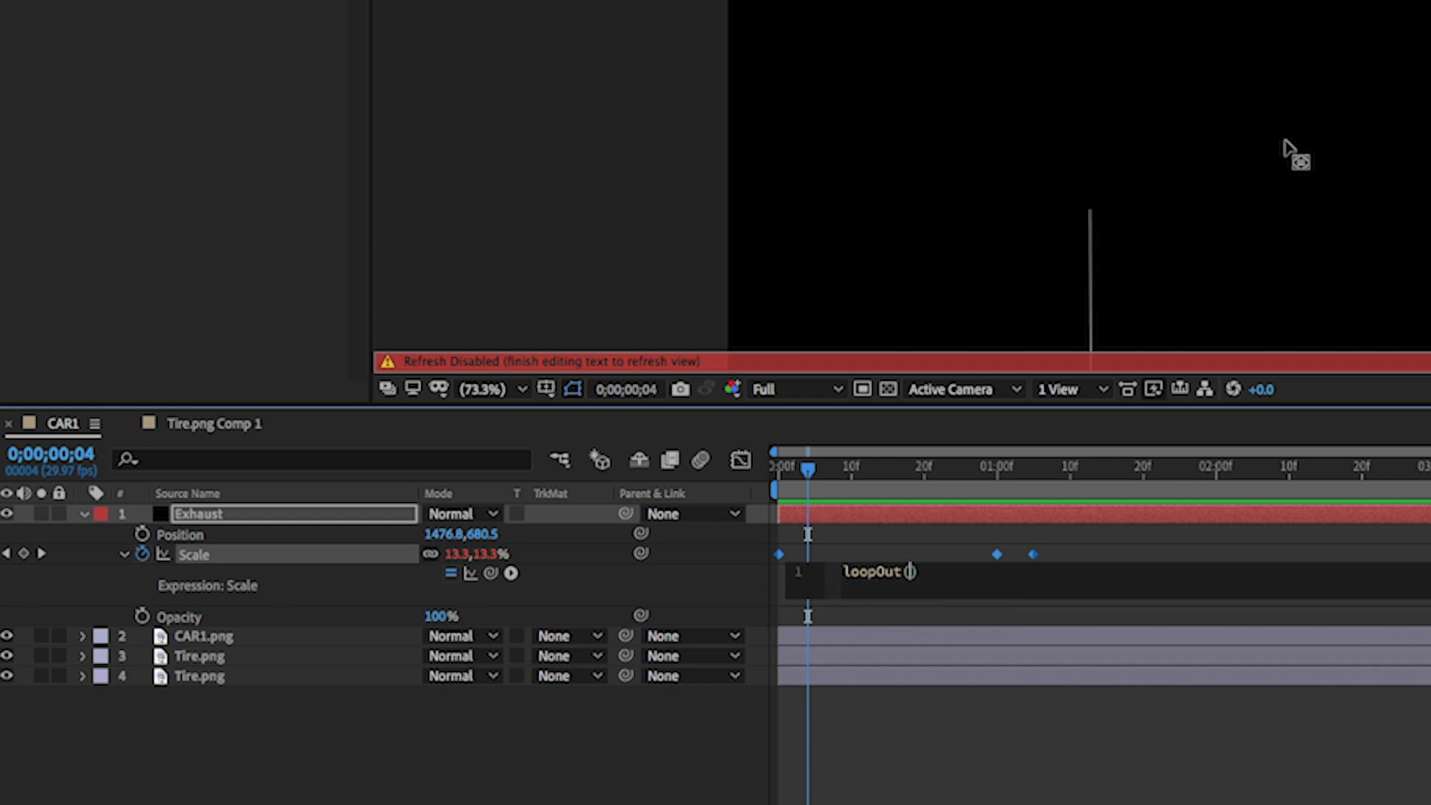
text(type)
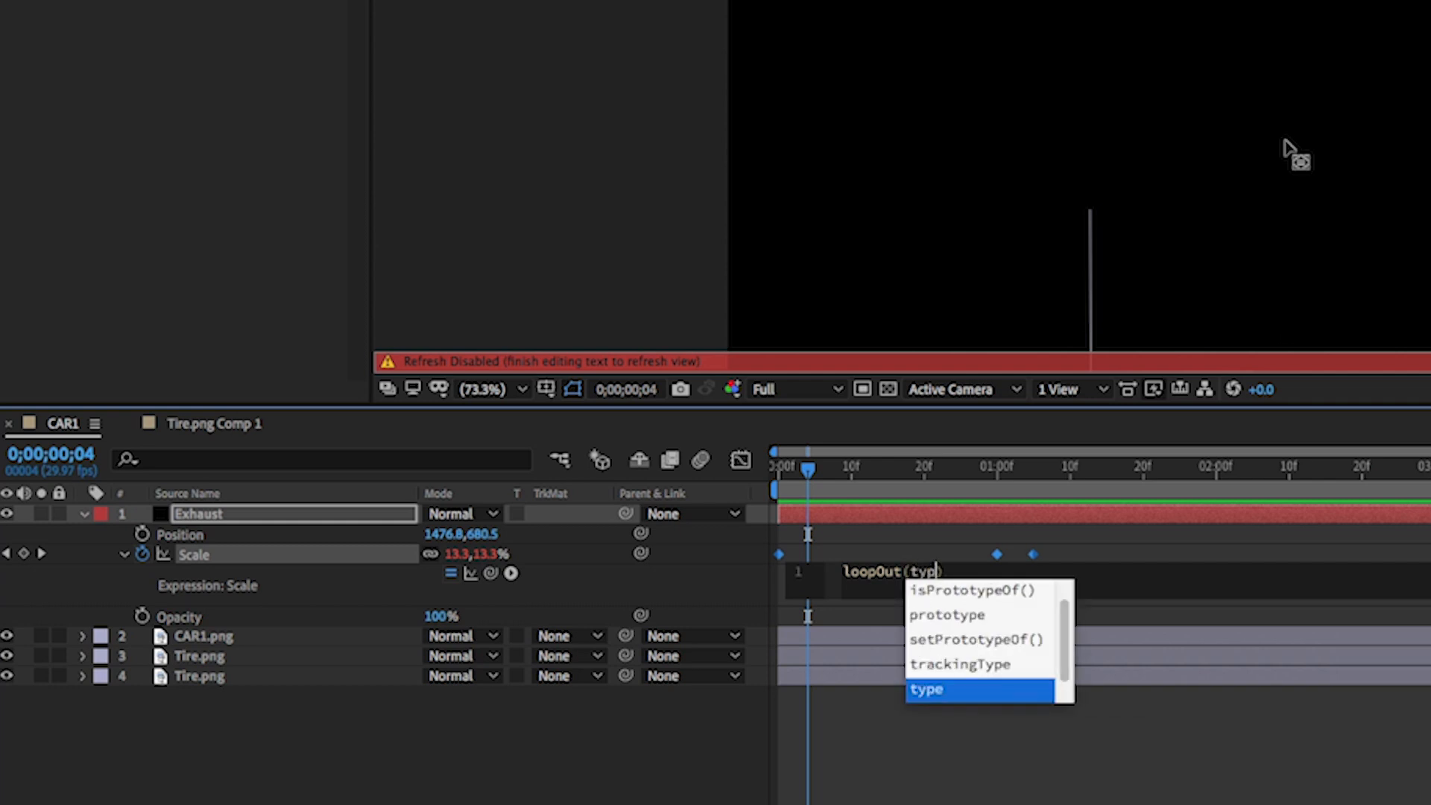
text(=)
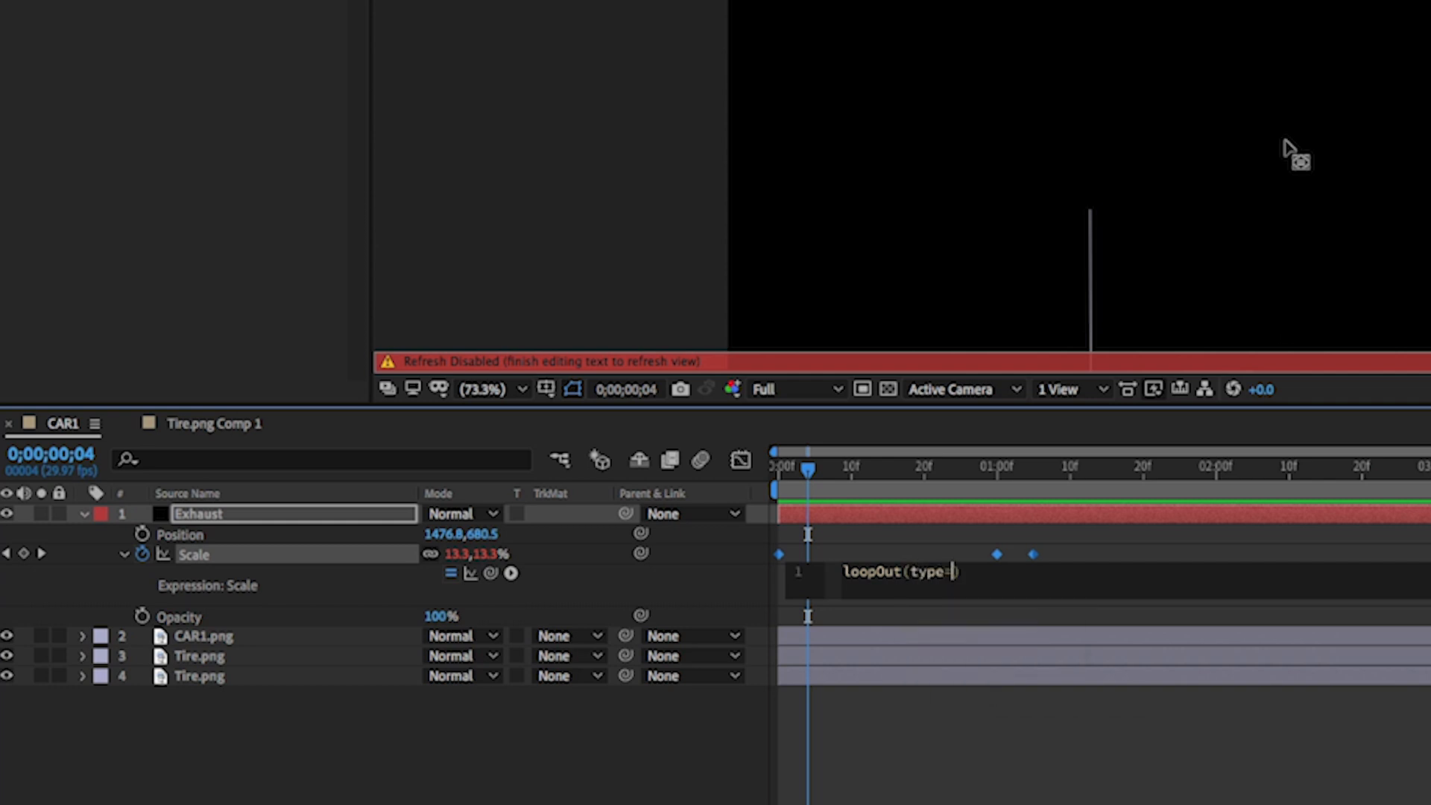
text("cycle)
key(Right)
key(Right)
text(;)
- Play the composition from the start and scrub through it to examine how the exhaust scale loops
drag(893, 468, 915, 468)
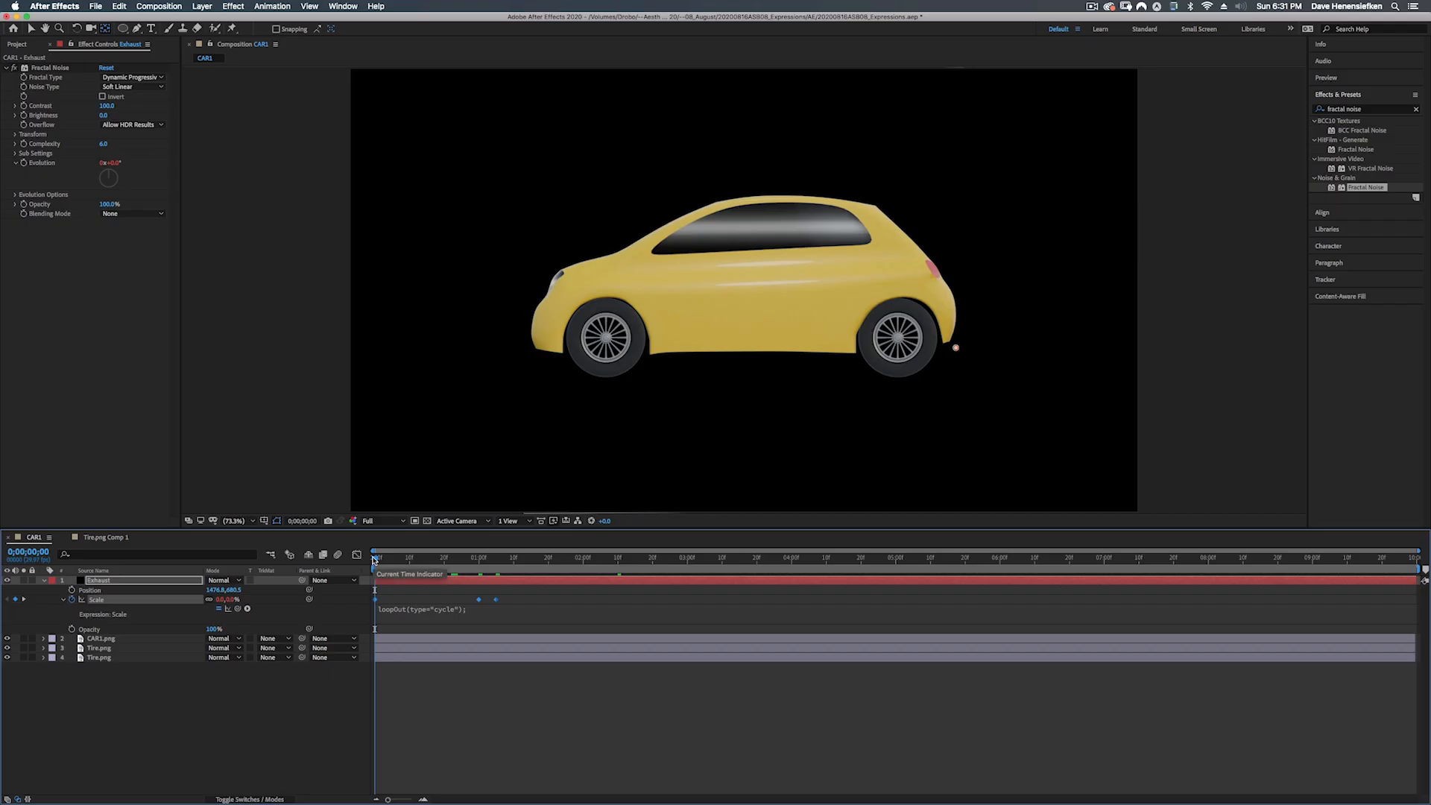
key(space)
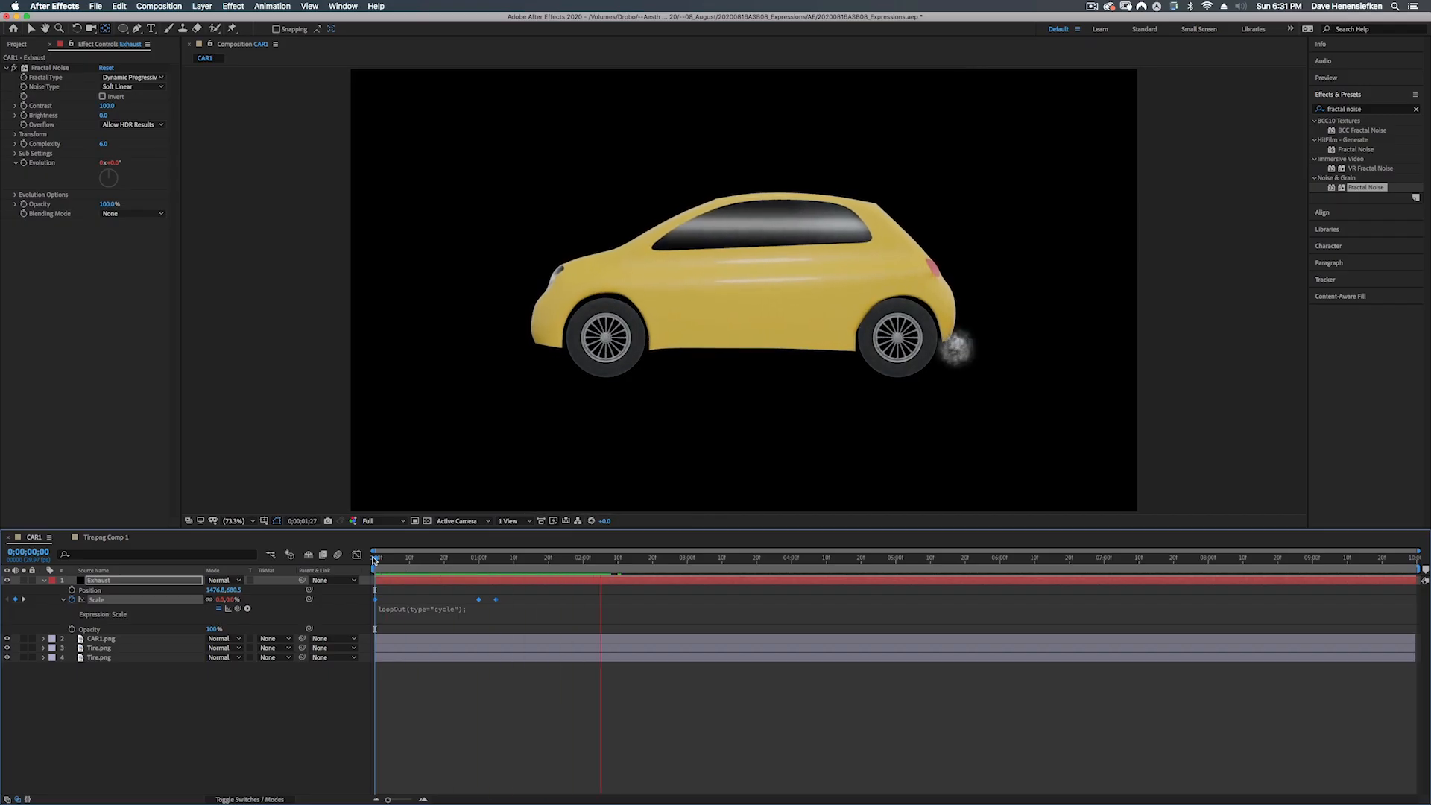
drag(406, 558, 1016, 558)
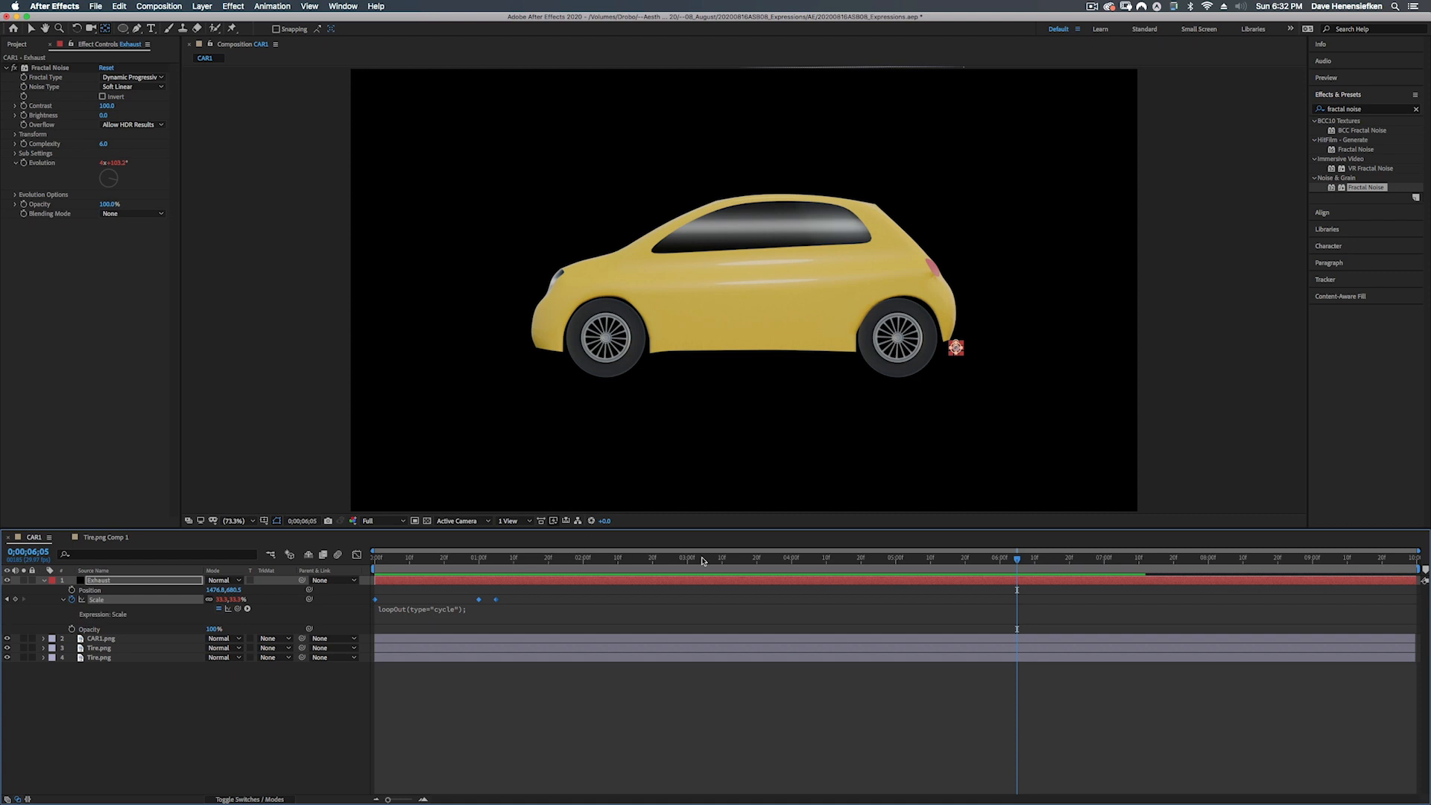
- Move the last Exhaust Scale keyframe out to about 3 seconds and play the composition from the start
click(500, 623)
click(504, 605)
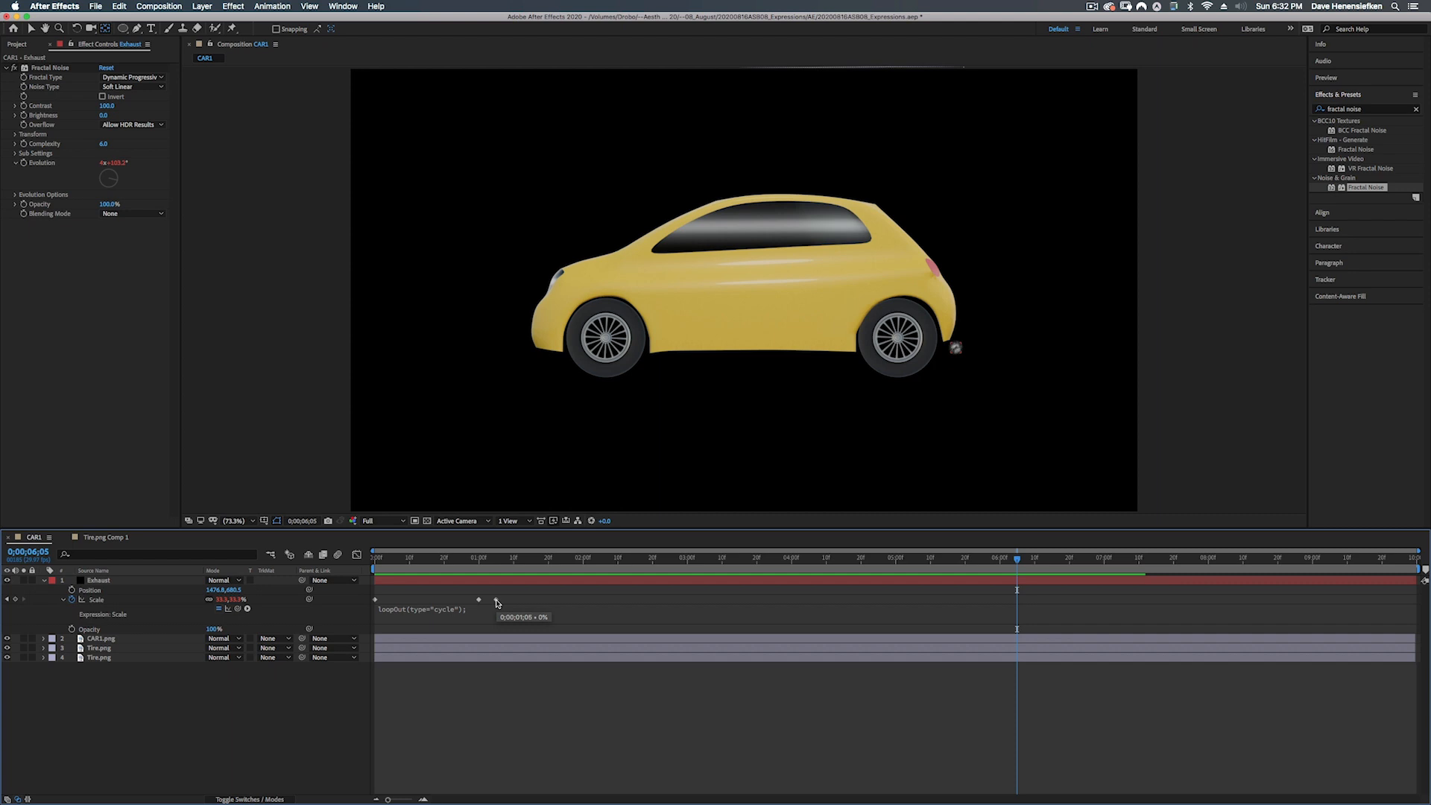
drag(498, 603, 690, 597)
key(Home)
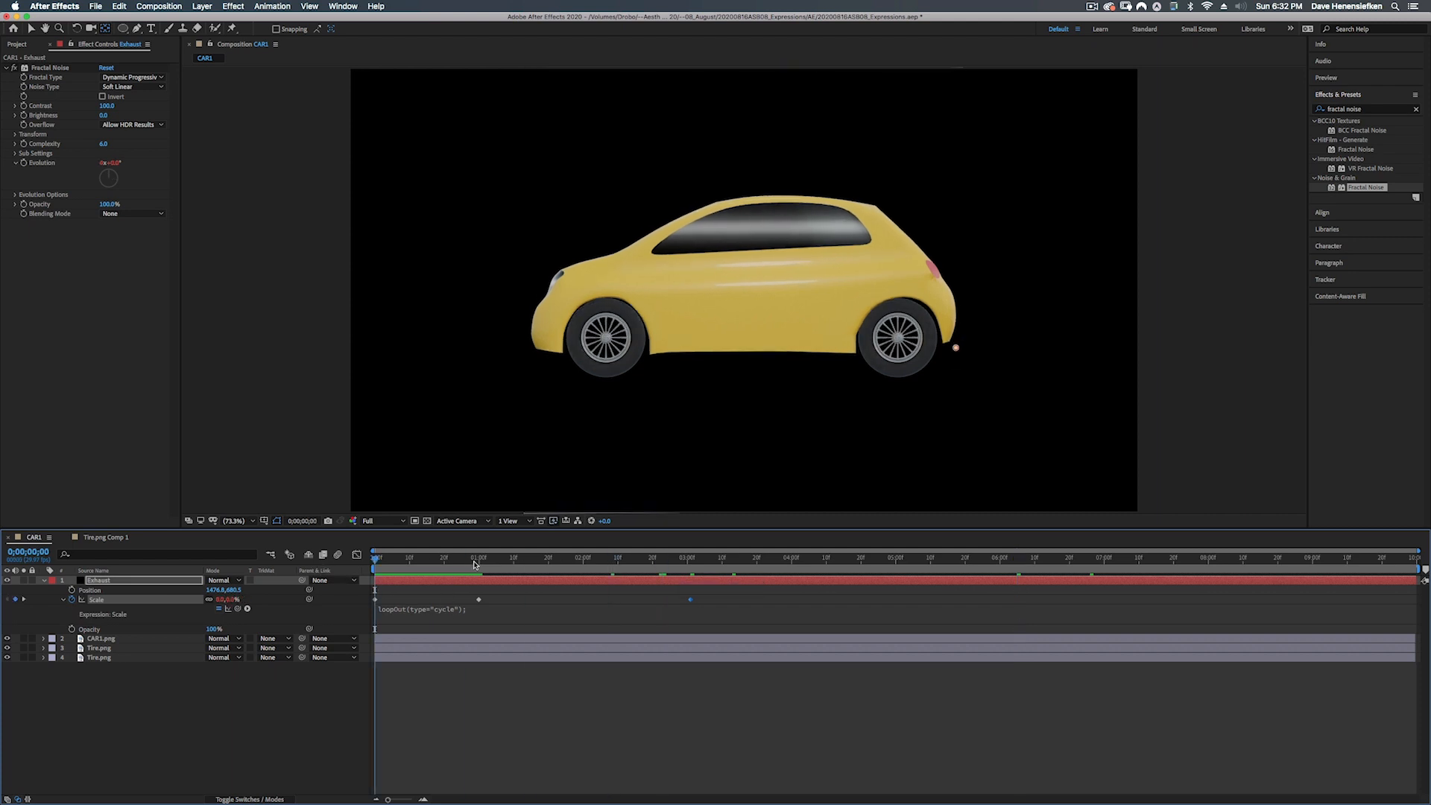
key(space)
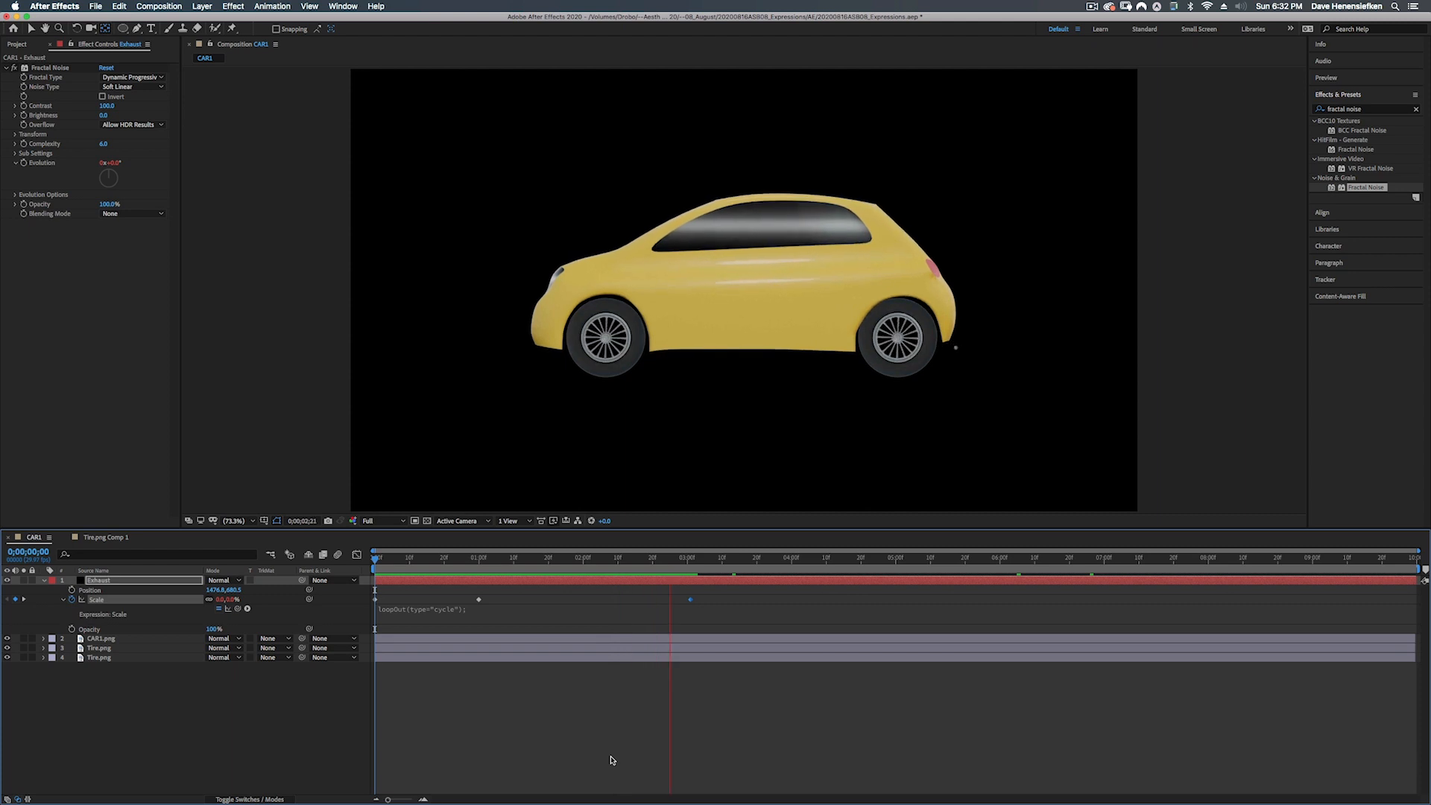
- Add a 0% Scale keyframe to the Exhaust layer at 0;00;04;24 and play the composition to check the loop
drag(731, 558, 877, 557)
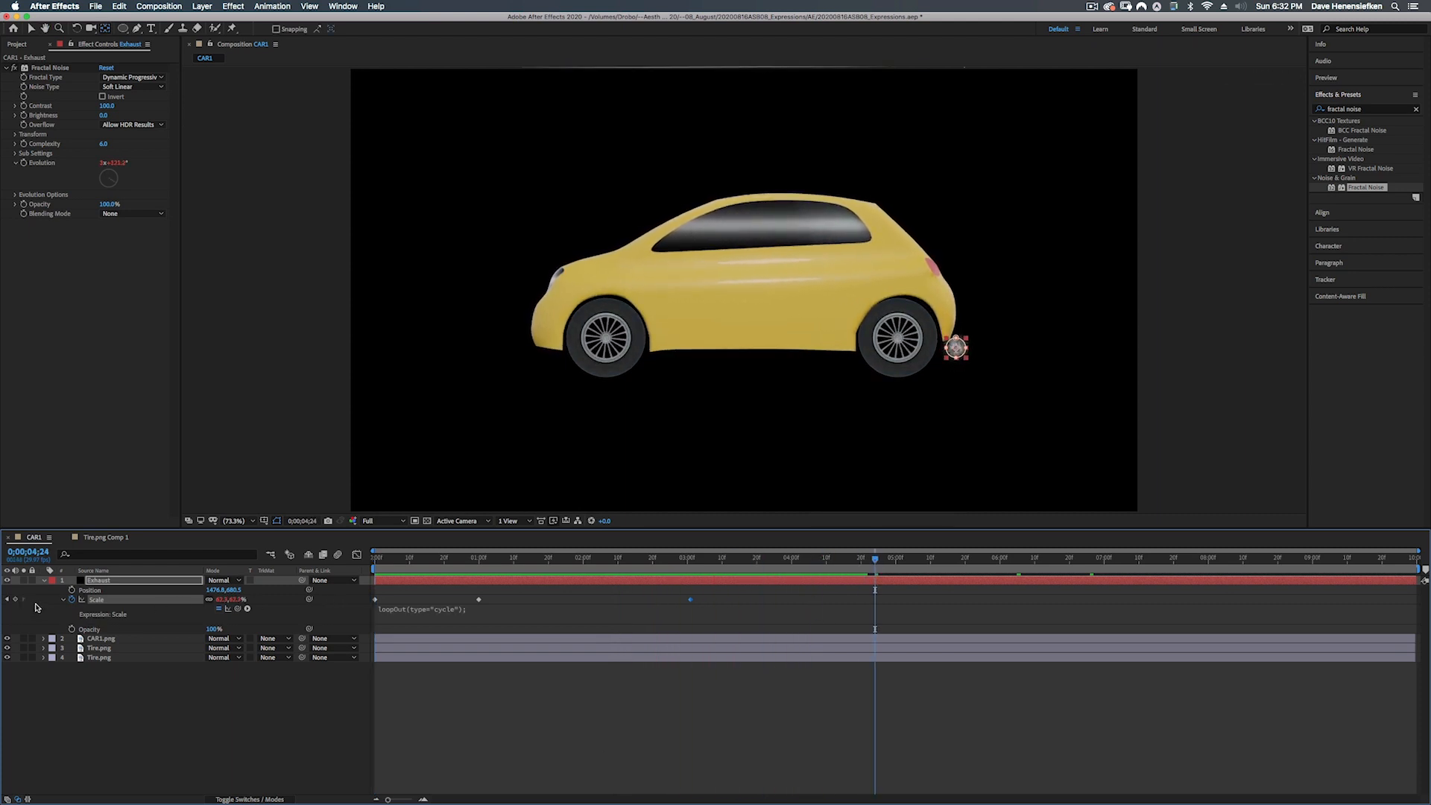
click(230, 600)
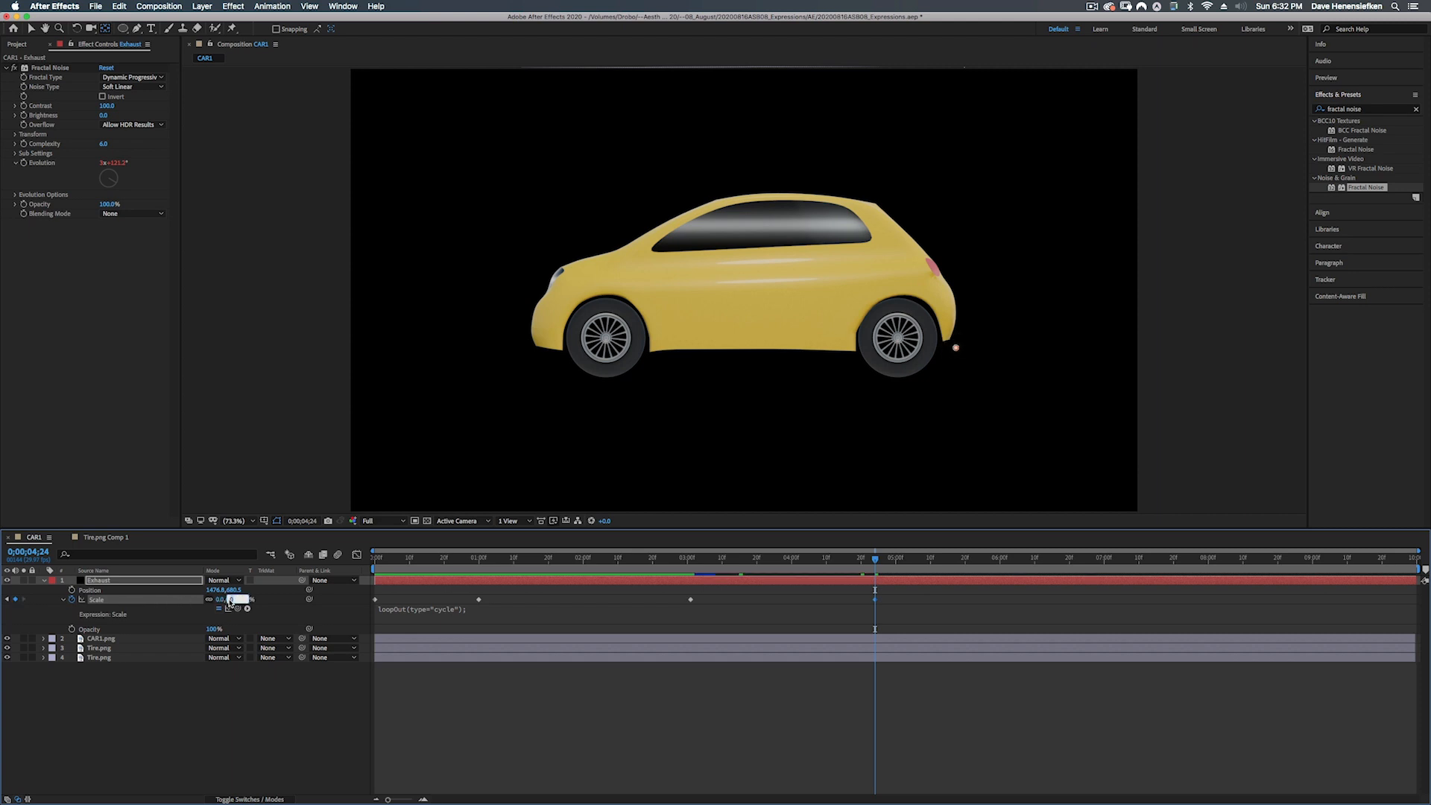
key(Return)
drag(812, 567, 604, 567)
key(space)
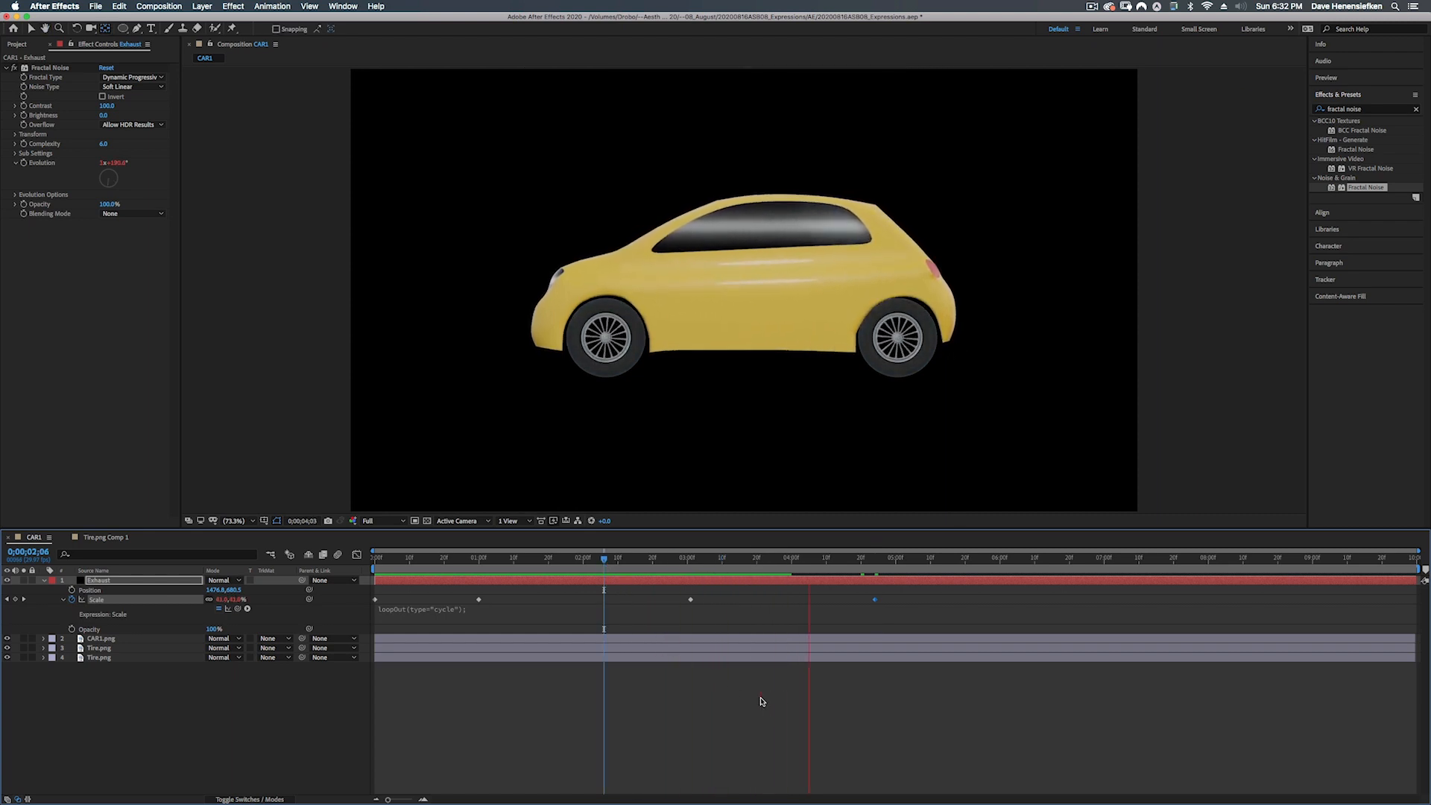
key(space)
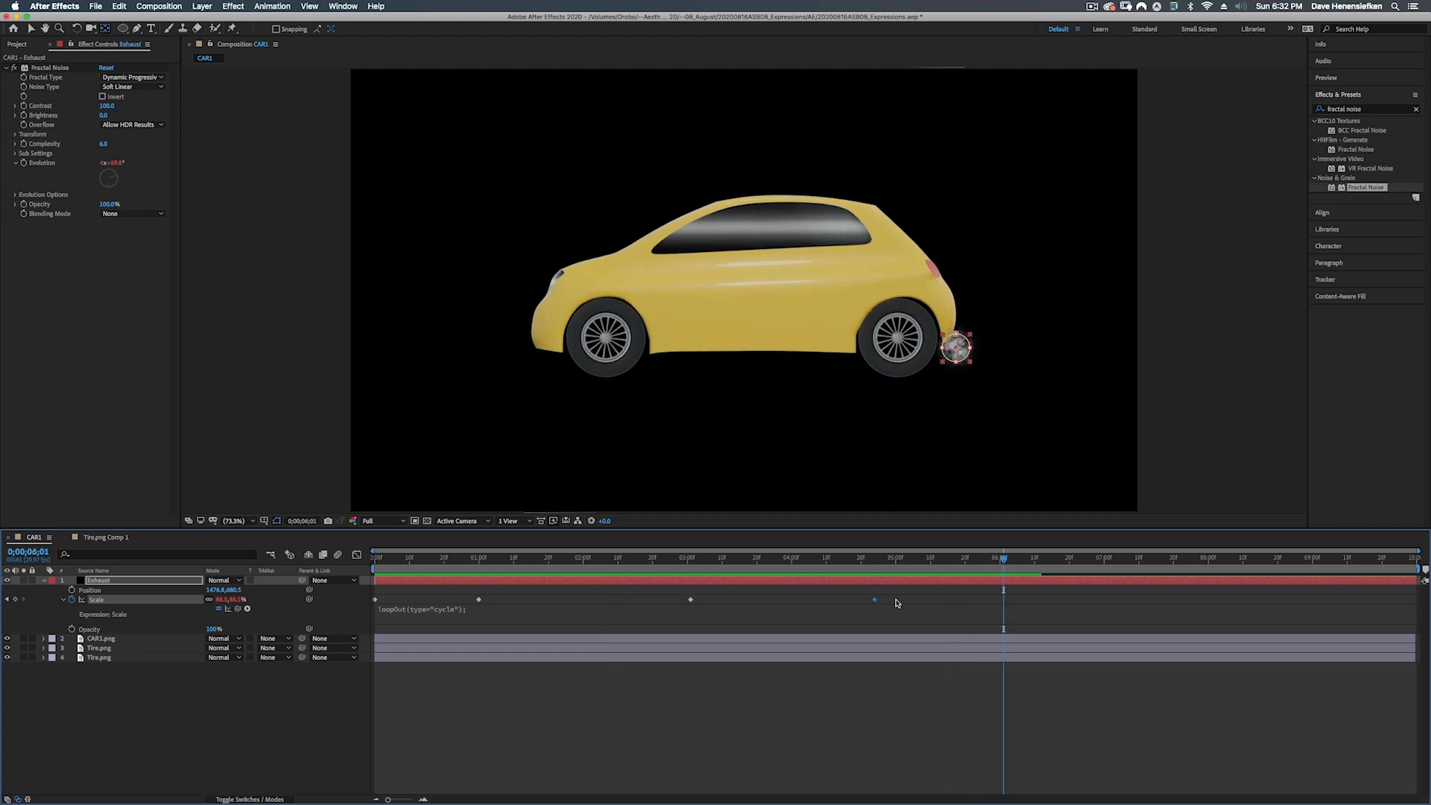
- Delete the Scale keyframe at 0;00;04;24 and move the one near 3 seconds back to 0;00;01;05
drag(898, 593, 870, 605)
key(Delete)
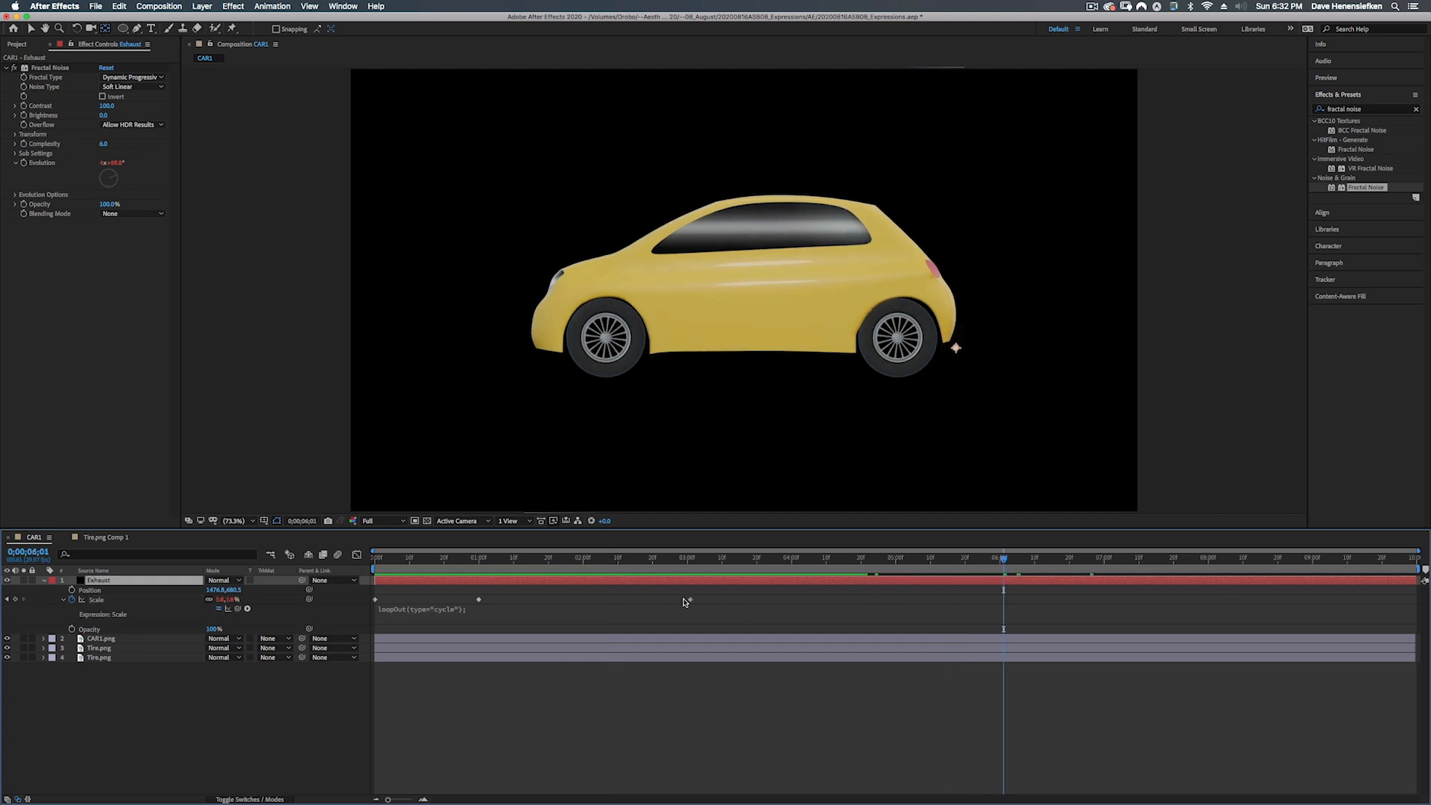
drag(692, 603, 497, 620)
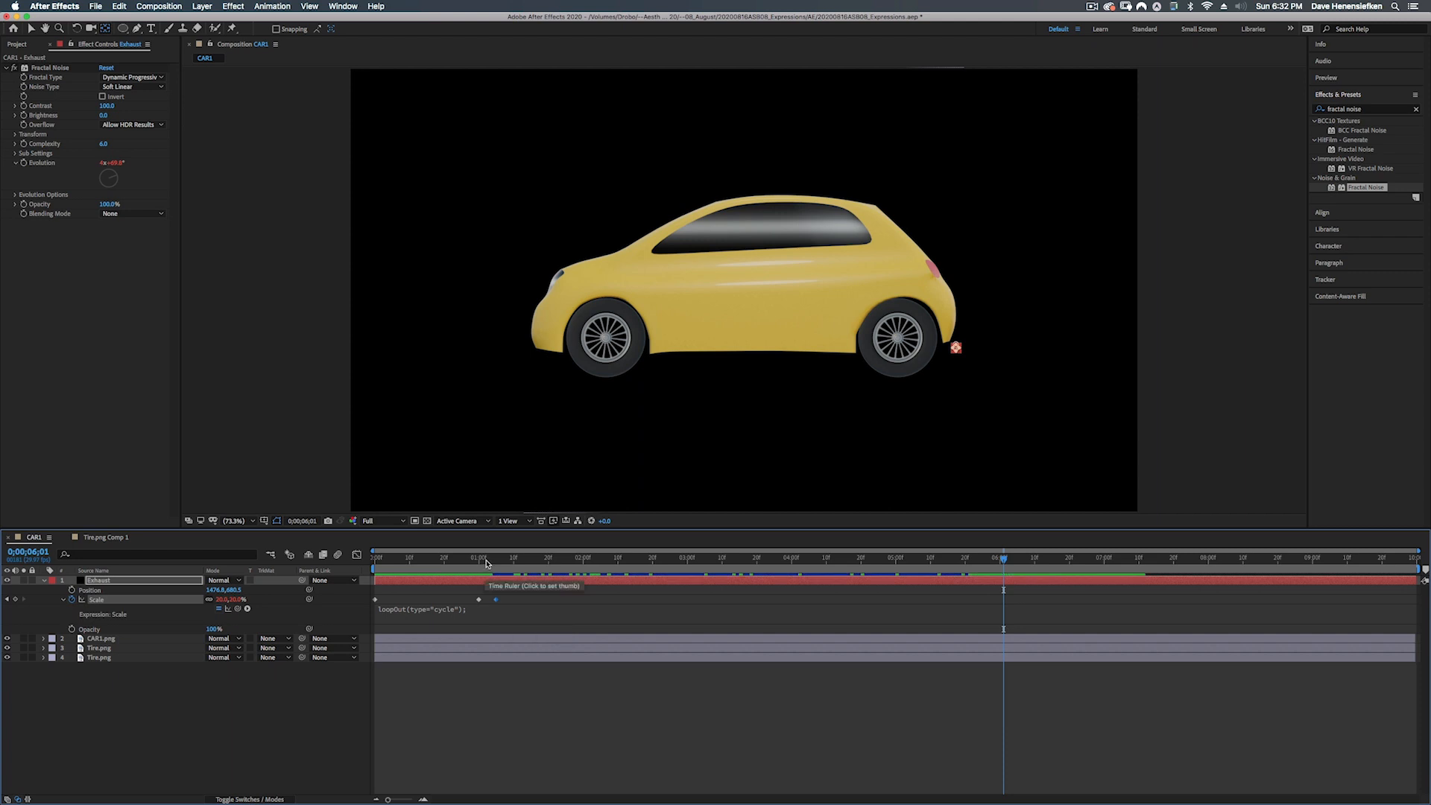
- Keyframe the Exhaust layer's Opacity at 0% at the composition start
drag(486, 559, 350, 571)
click(71, 629)
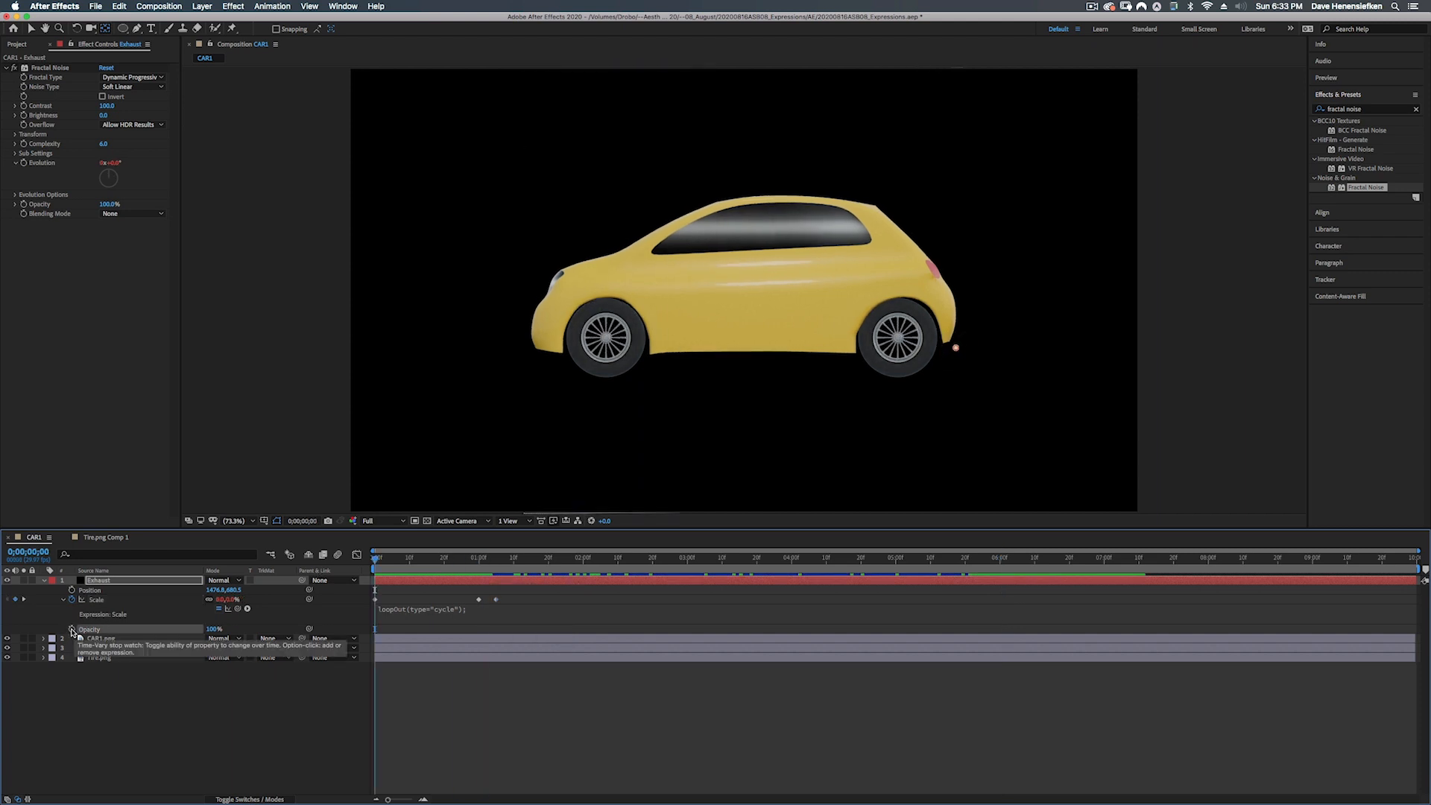
click(214, 630)
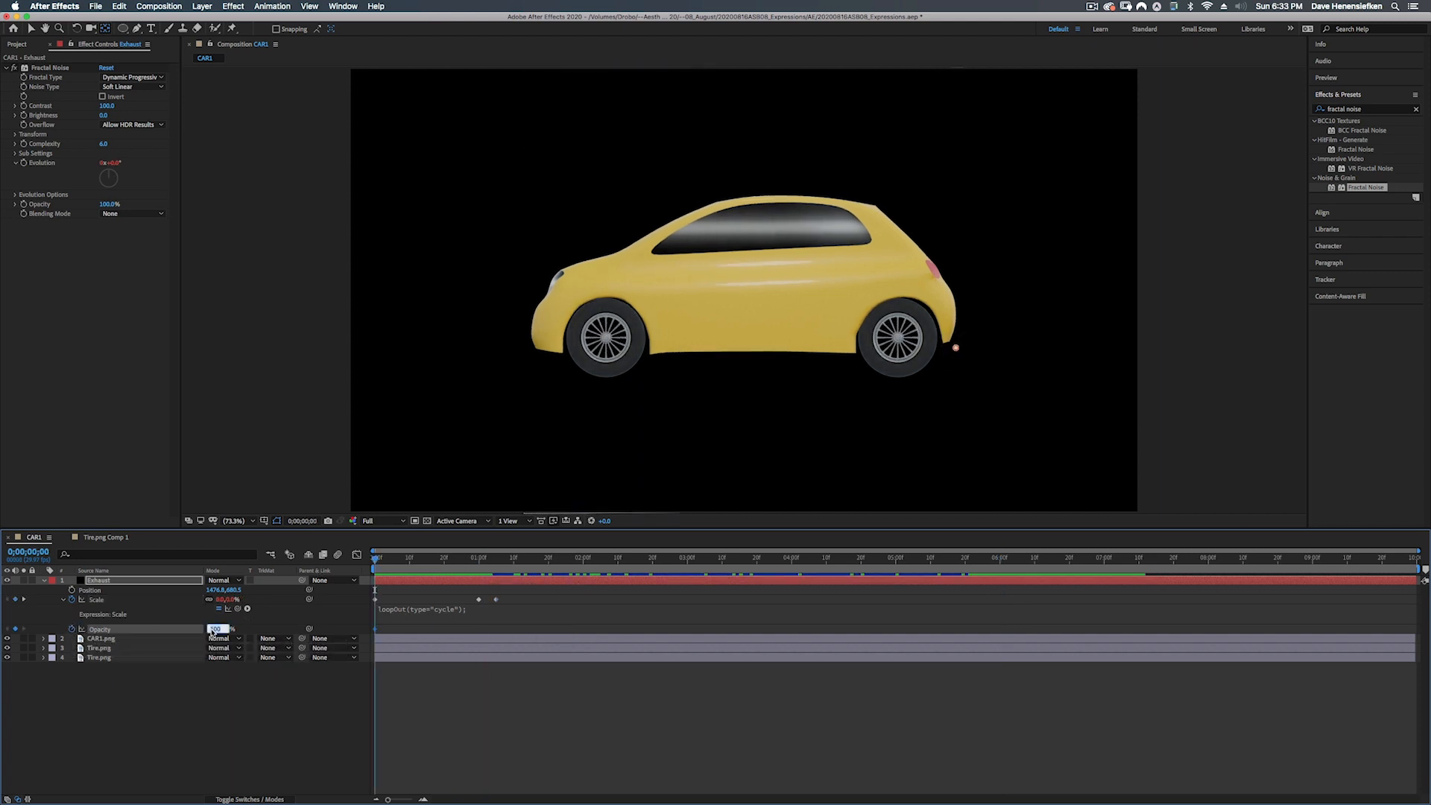
text(0)
key(Return)
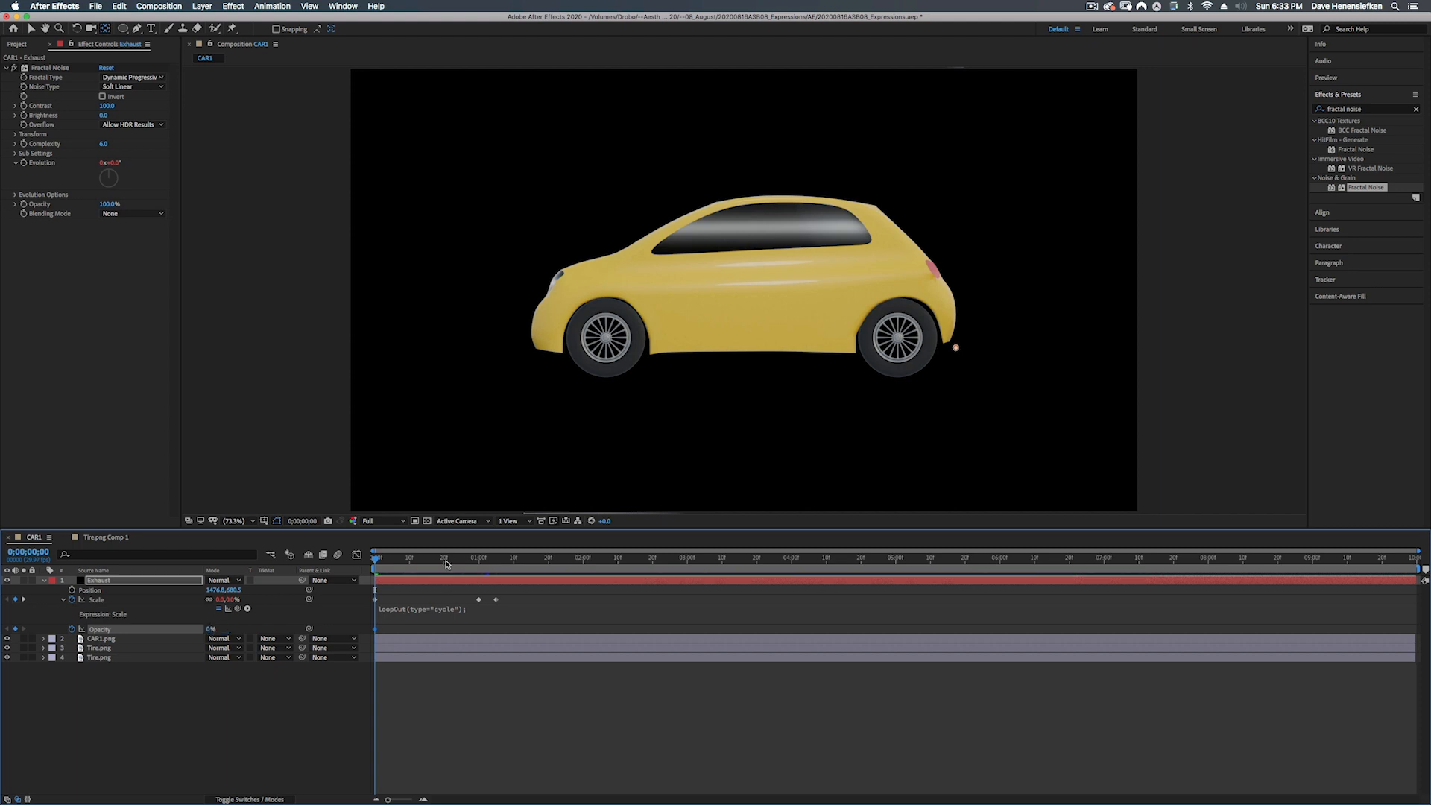
- Keyframe the Exhaust layer's Opacity at 0% at 0;00;01;00 and 100% at 0;00;00;19, playing the composition to check the fade
drag(447, 561, 480, 561)
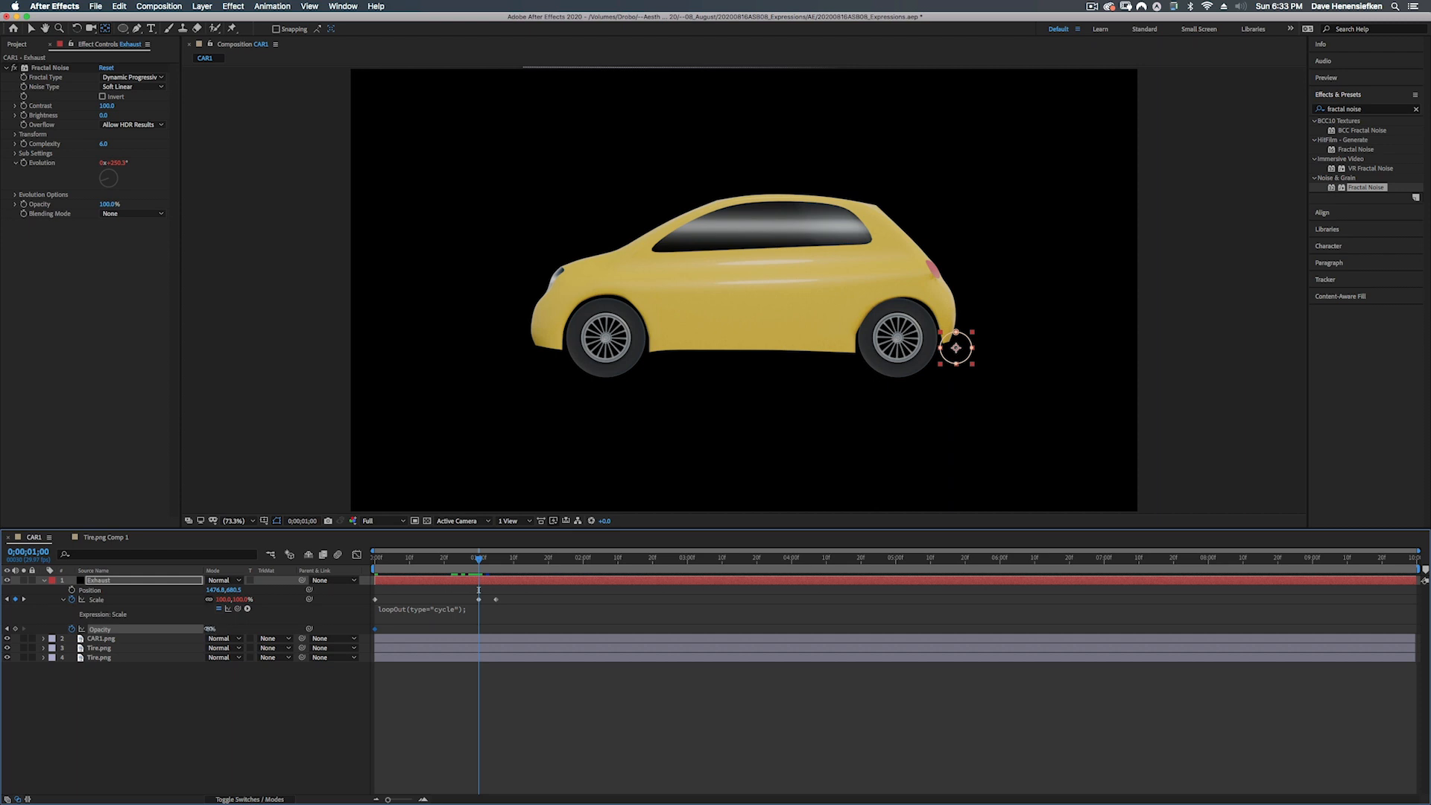
click(211, 628)
click(16, 630)
mouse_move(445, 563)
mouse_down()
mouse_move(429, 562)
mouse_move(442, 561)
mouse_up()
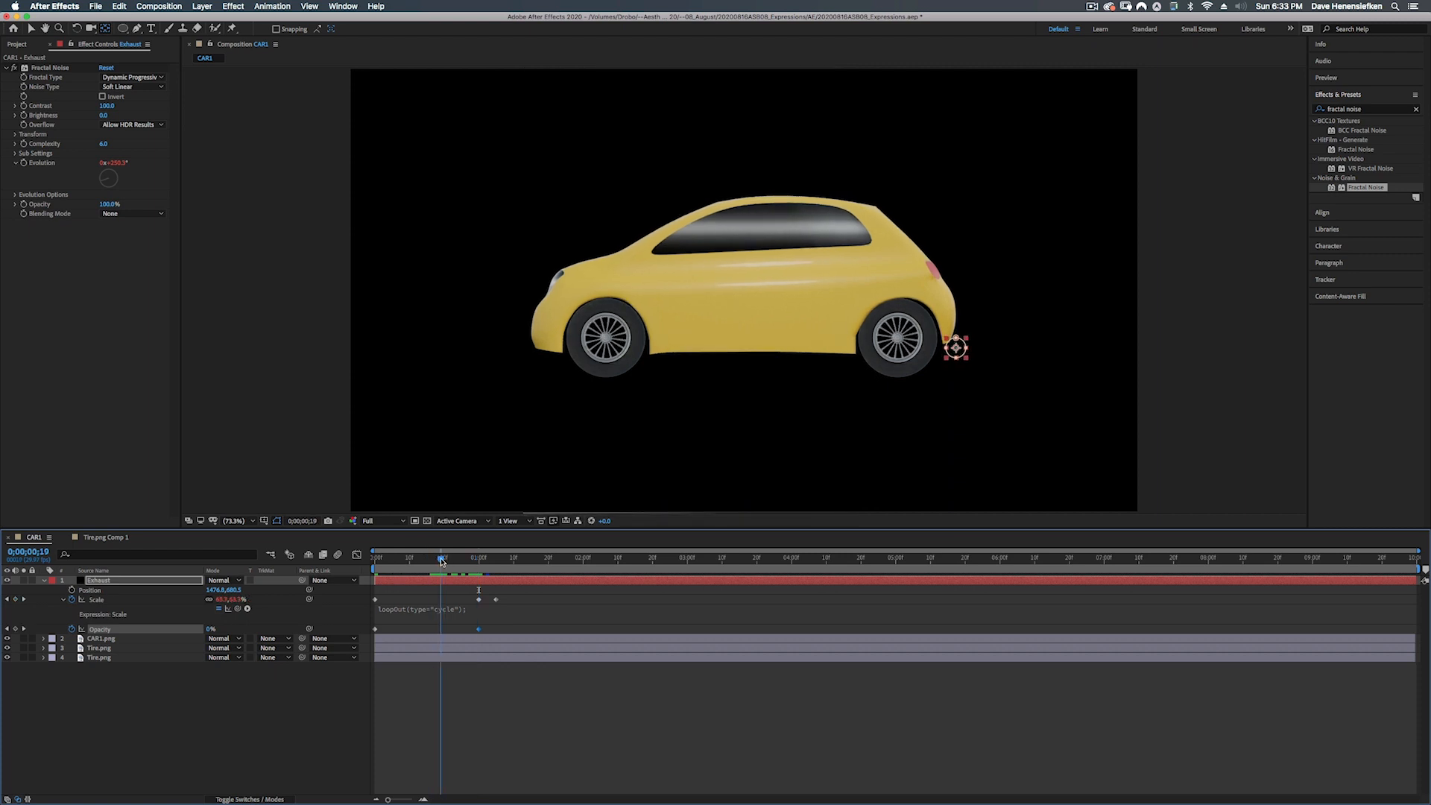
click(211, 629)
text(100)
key(Return)
key(space)
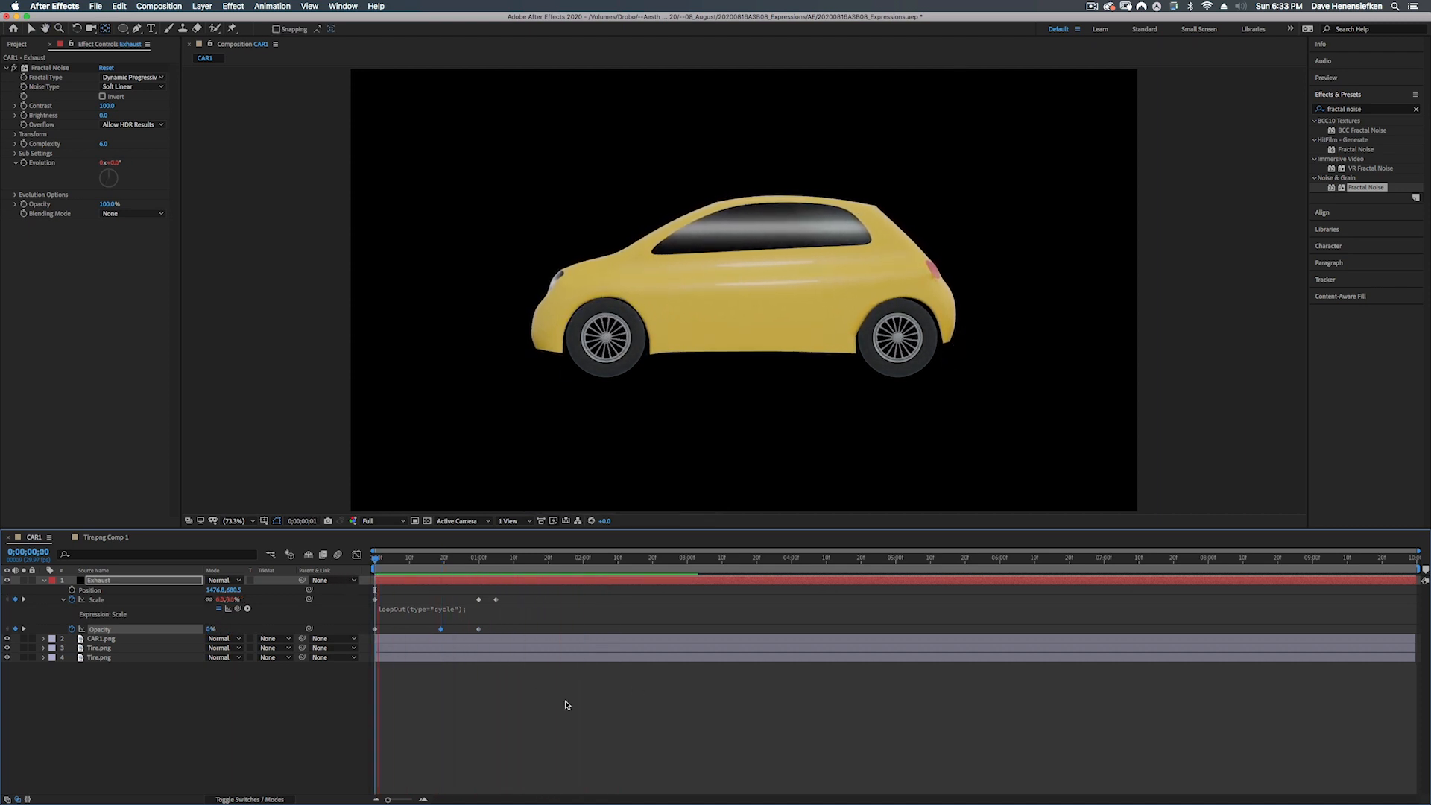
- Move the 100% Opacity keyframe to about 0;00;00;20 and add another 100% Opacity keyframe at 0;00;00;08
key(space)
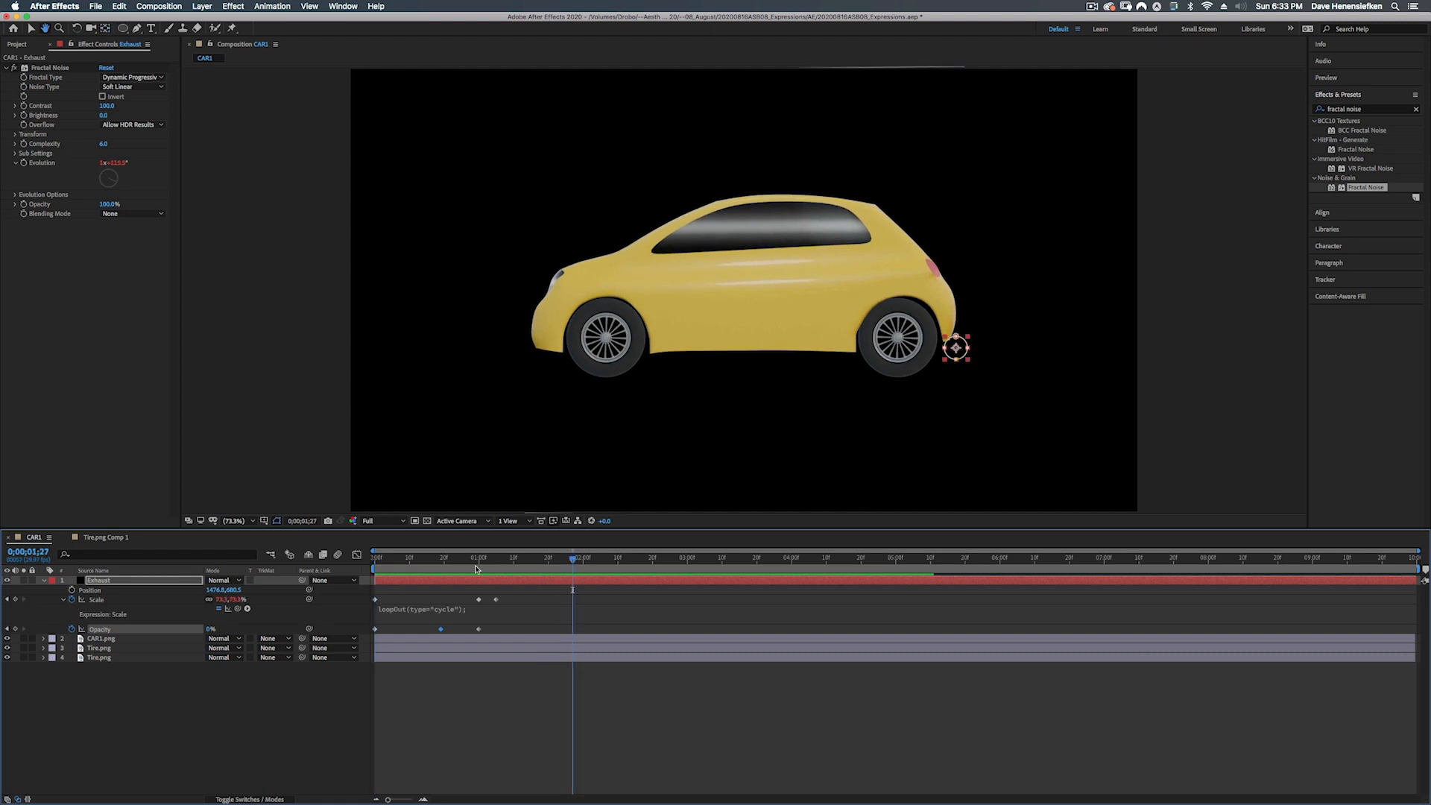
drag(477, 559, 378, 561)
drag(441, 630, 445, 630)
key(space)
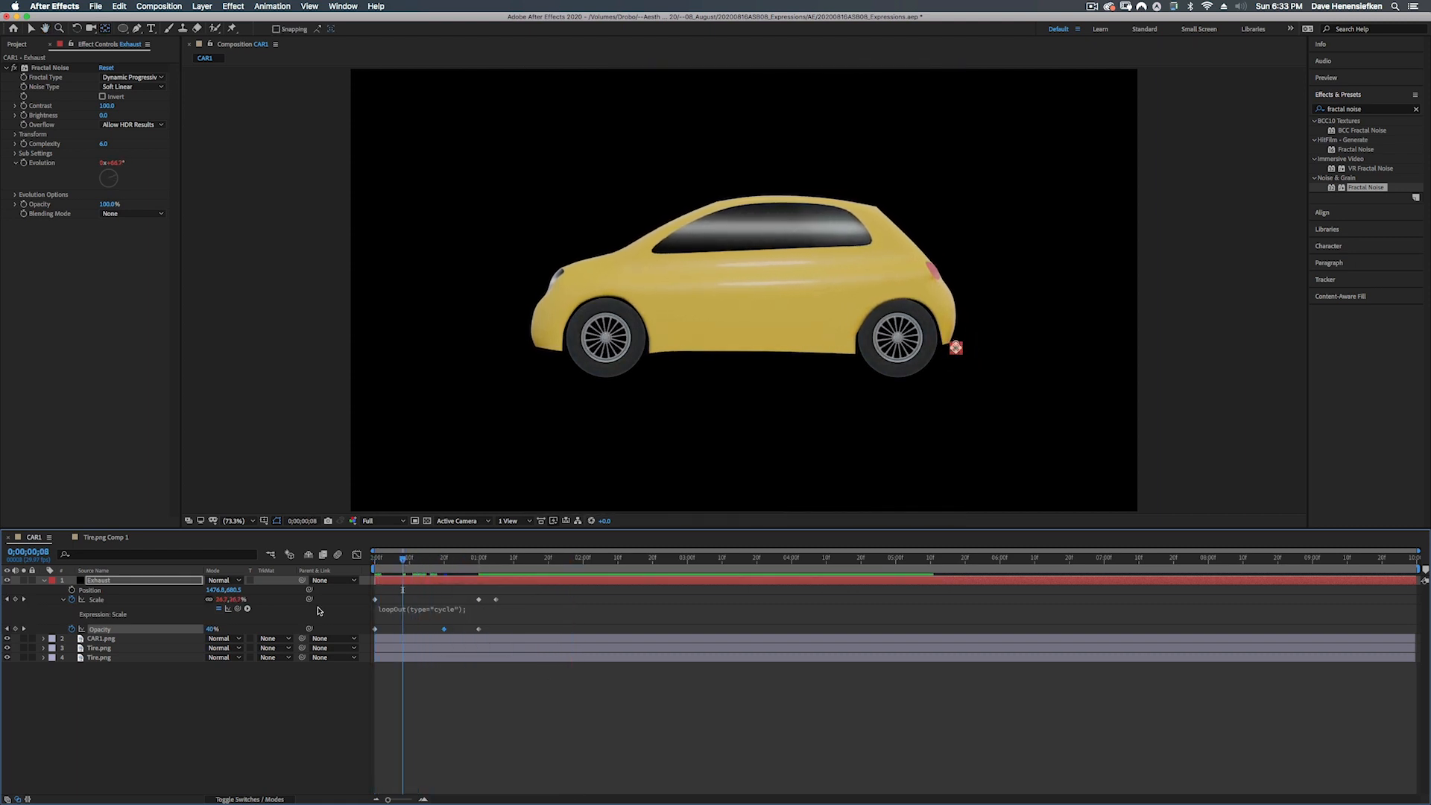
click(211, 630)
text(00)
key(Return)
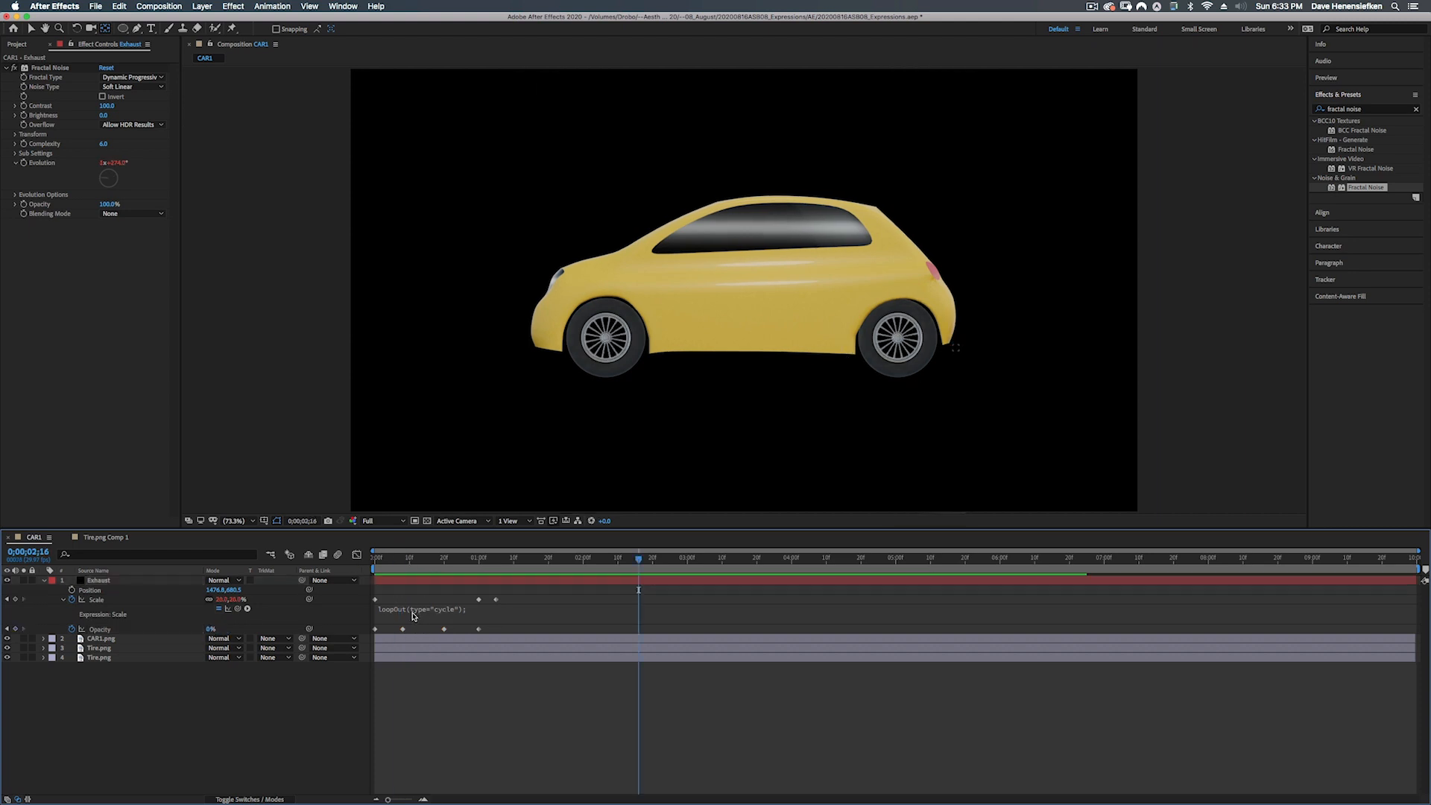
- Copy the loopOut(type="cycle") expression from the Exhaust layer's Scale to its Opacity
click(411, 612)
key(super+c)
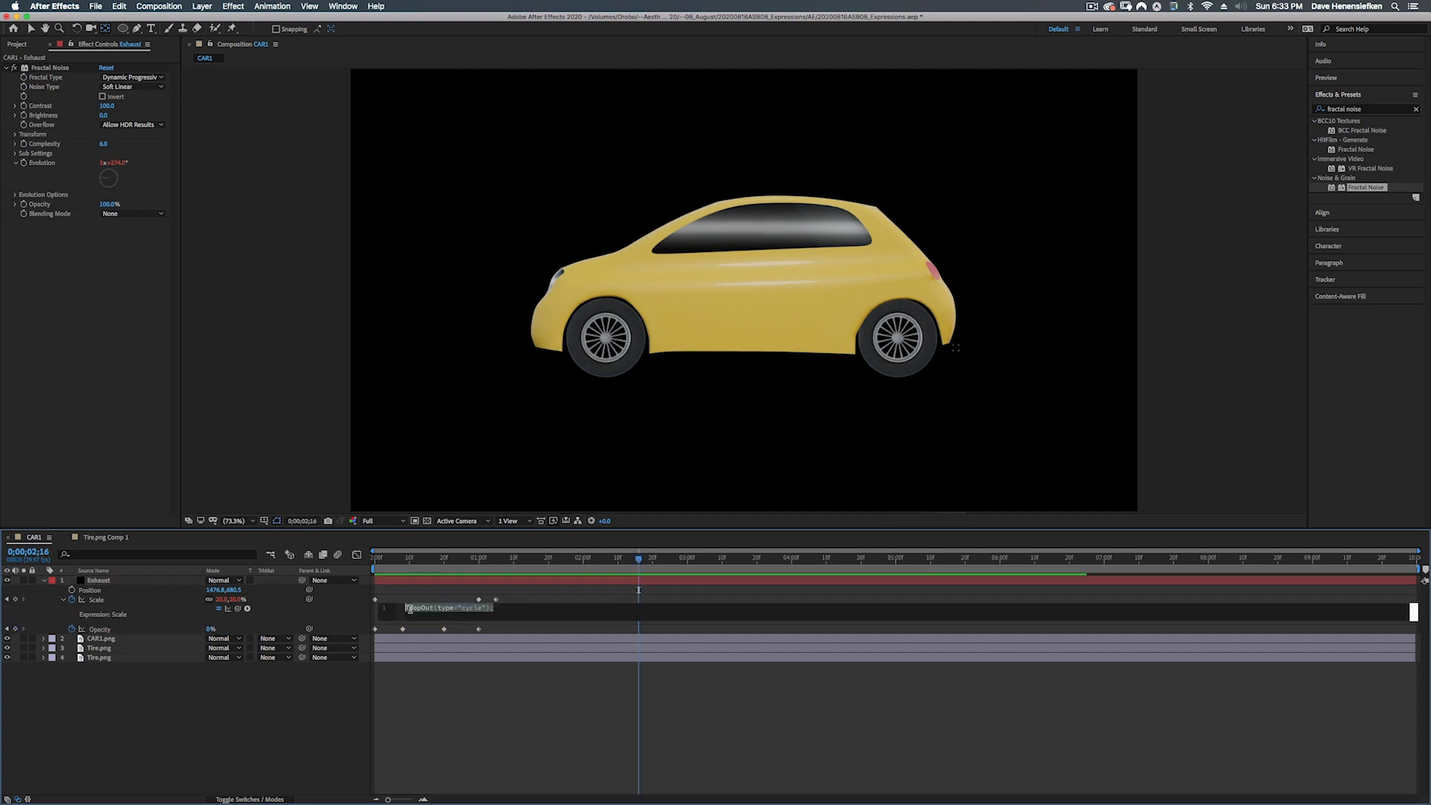
alt+click(72, 629)
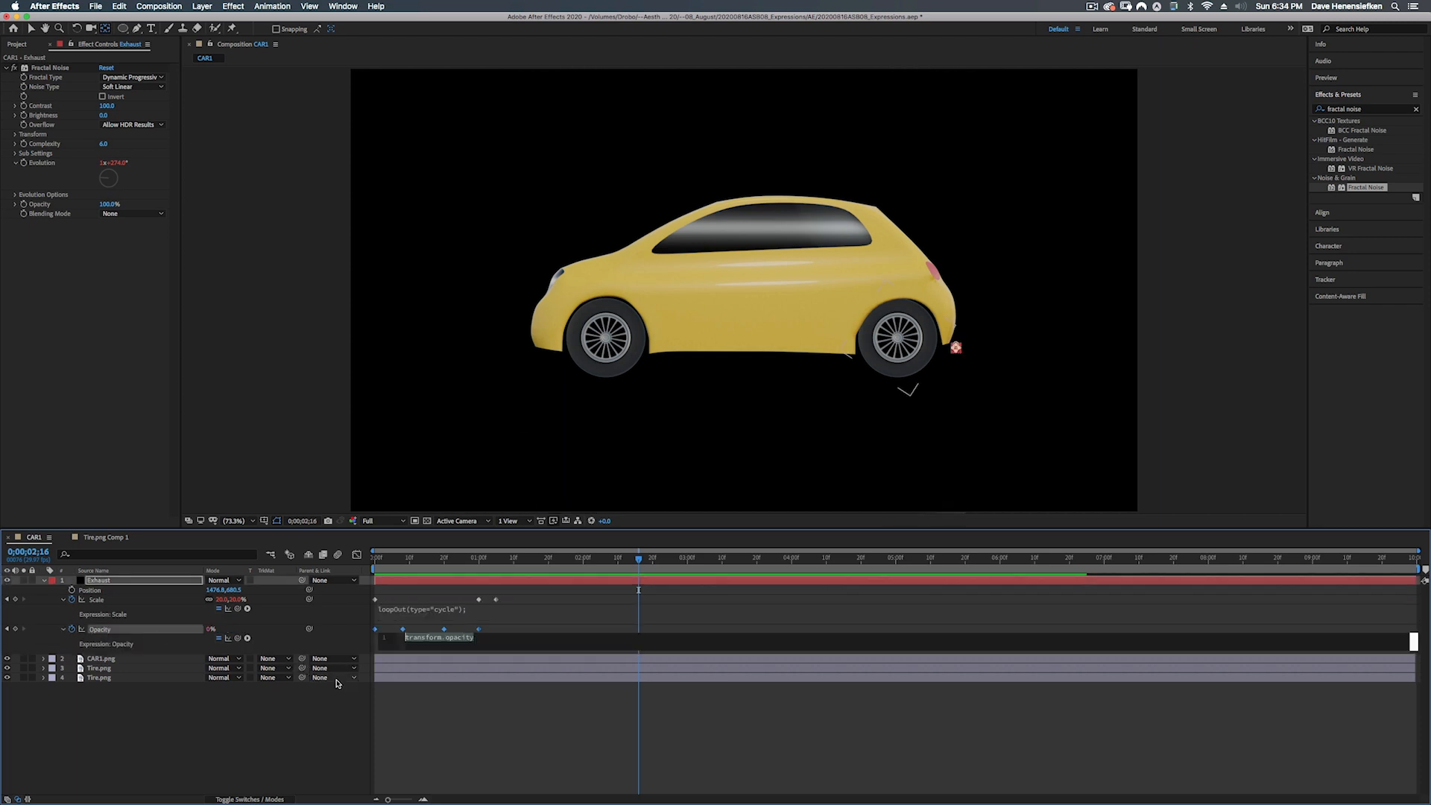
key(super+v)
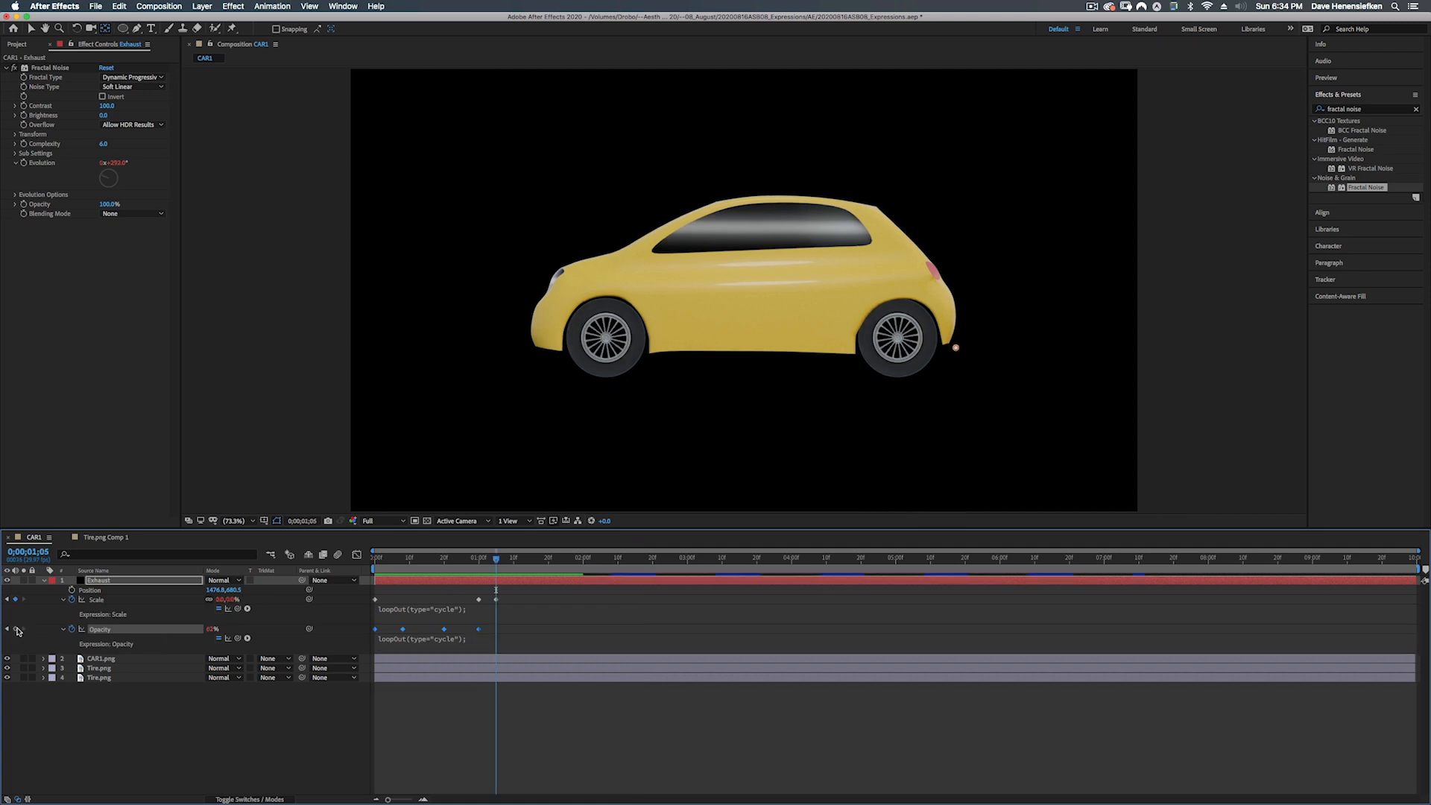
- Add a 0% Opacity keyframe at 0;00;01;05, aligned with the last Scale keyframe, and play the composition
click(497, 600)
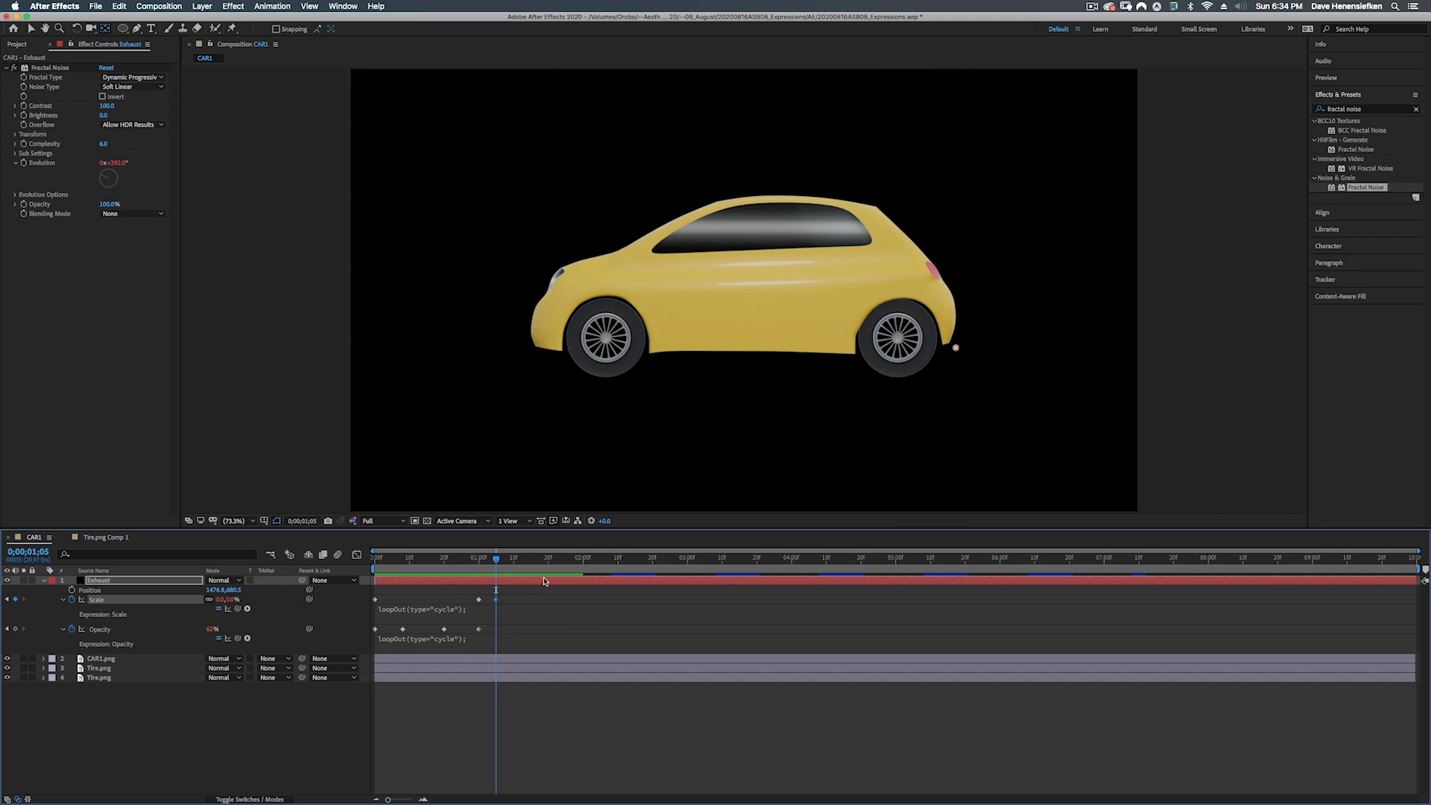
click(13, 630)
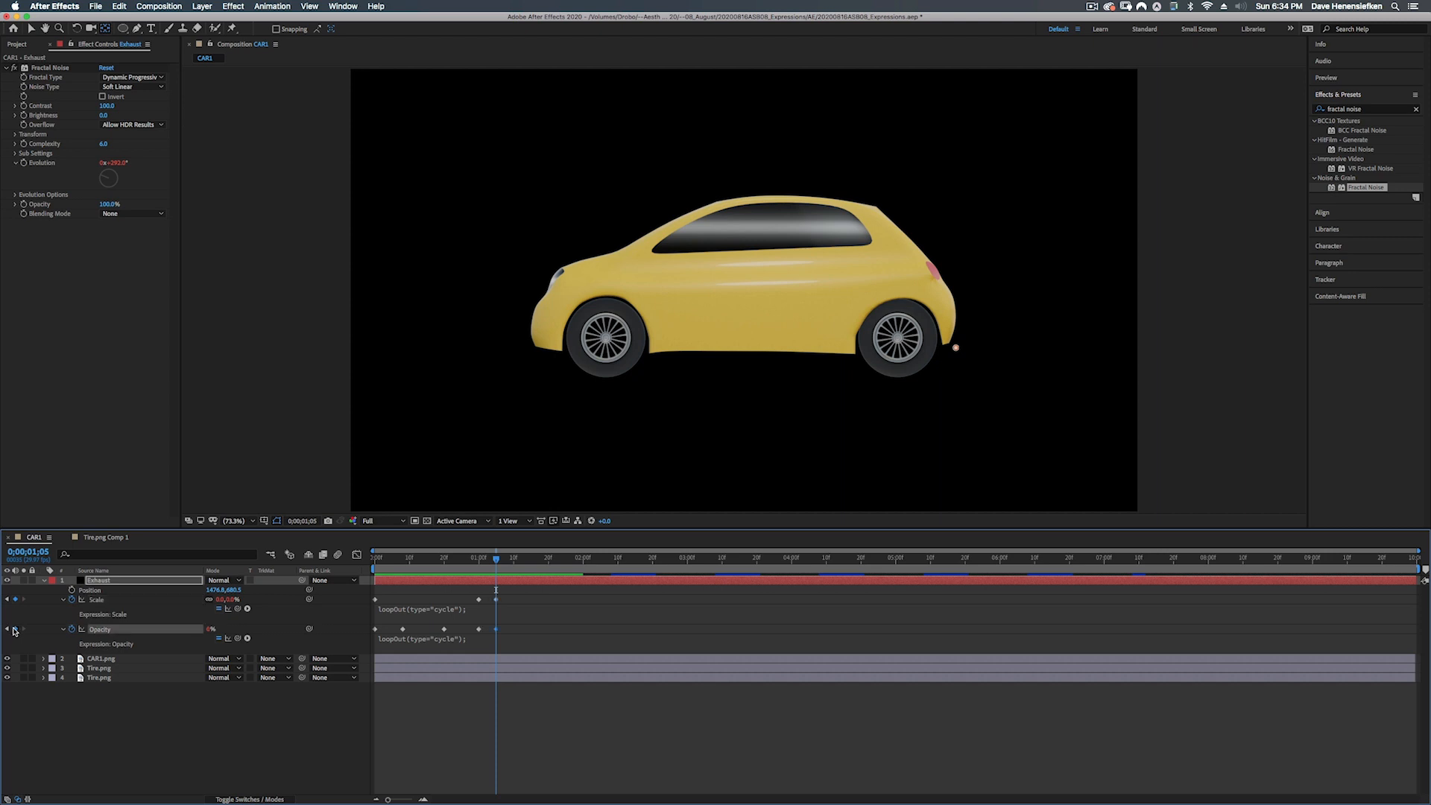
click(212, 630)
text(0)
key(Return)
key(space)
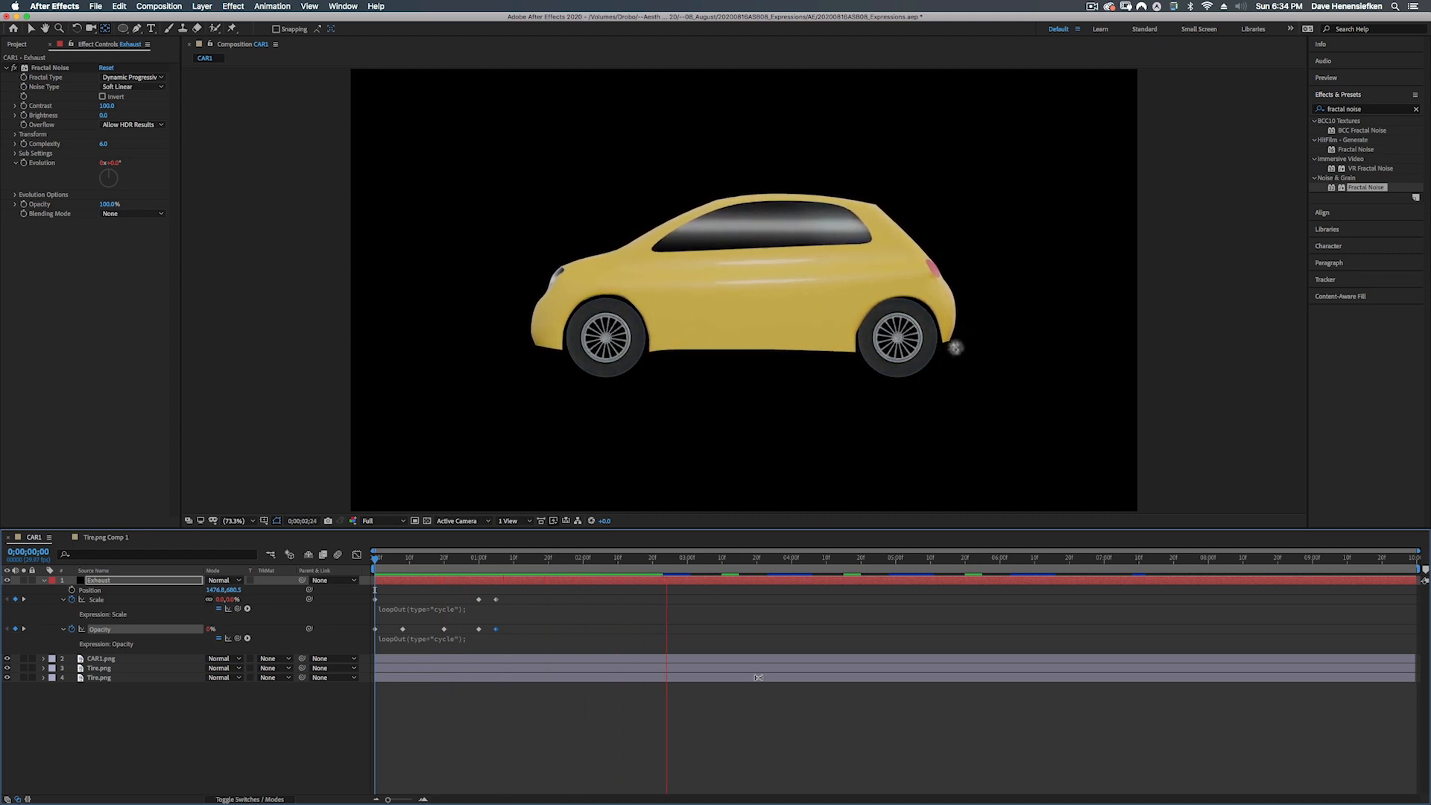
- Delete the Opacity keyframe at 0;00;00;08 and play the composition to check the fade-in
click(438, 559)
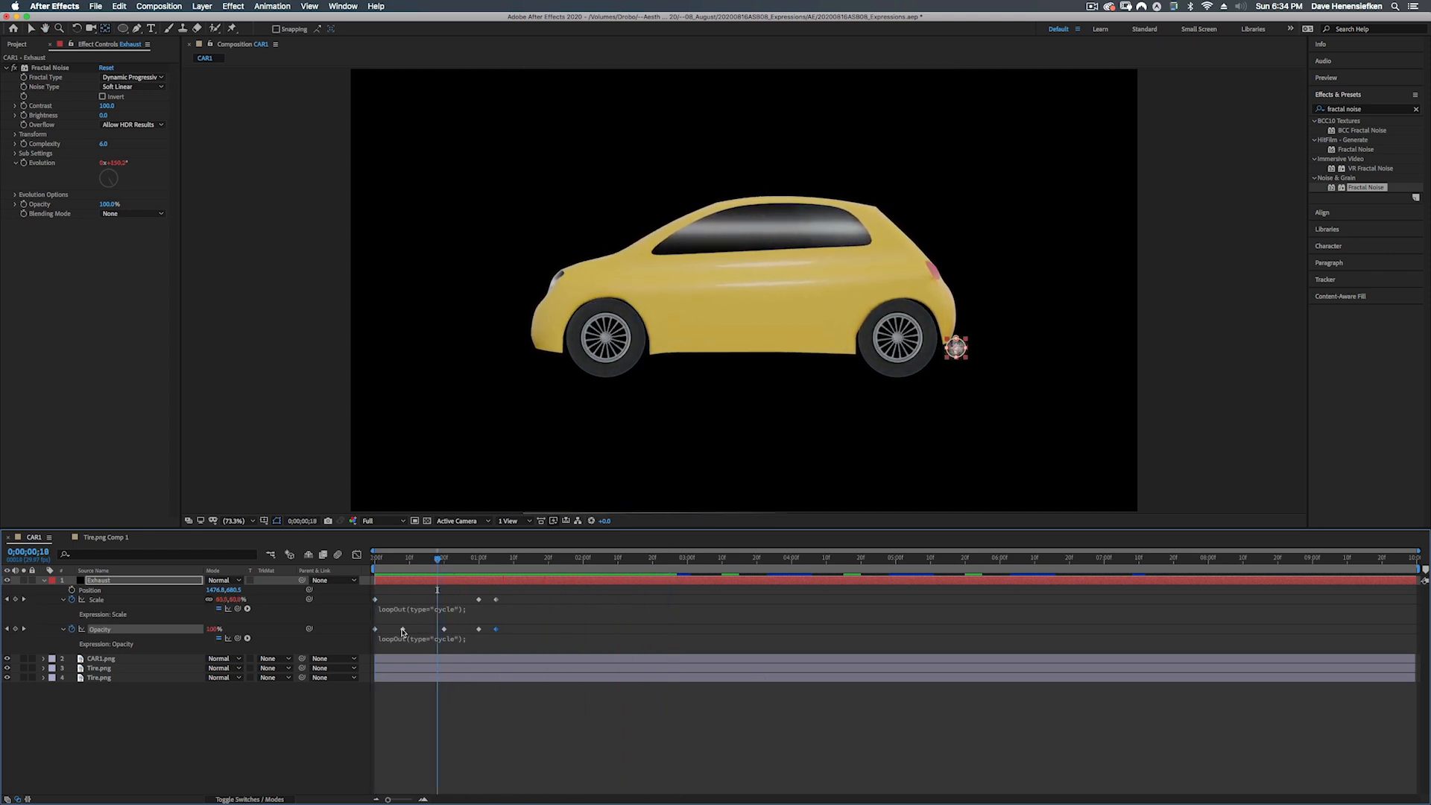
click(395, 577)
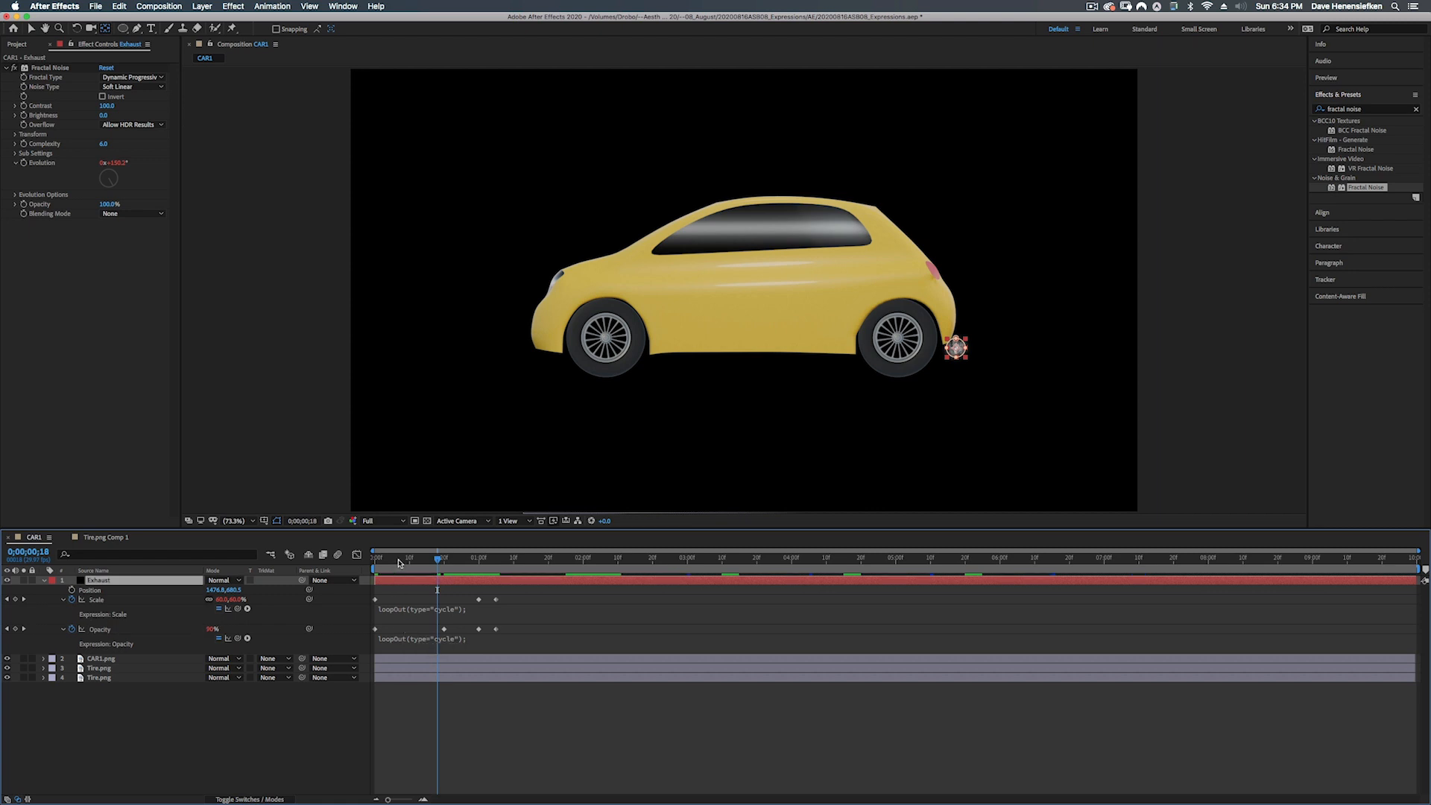
key(space)
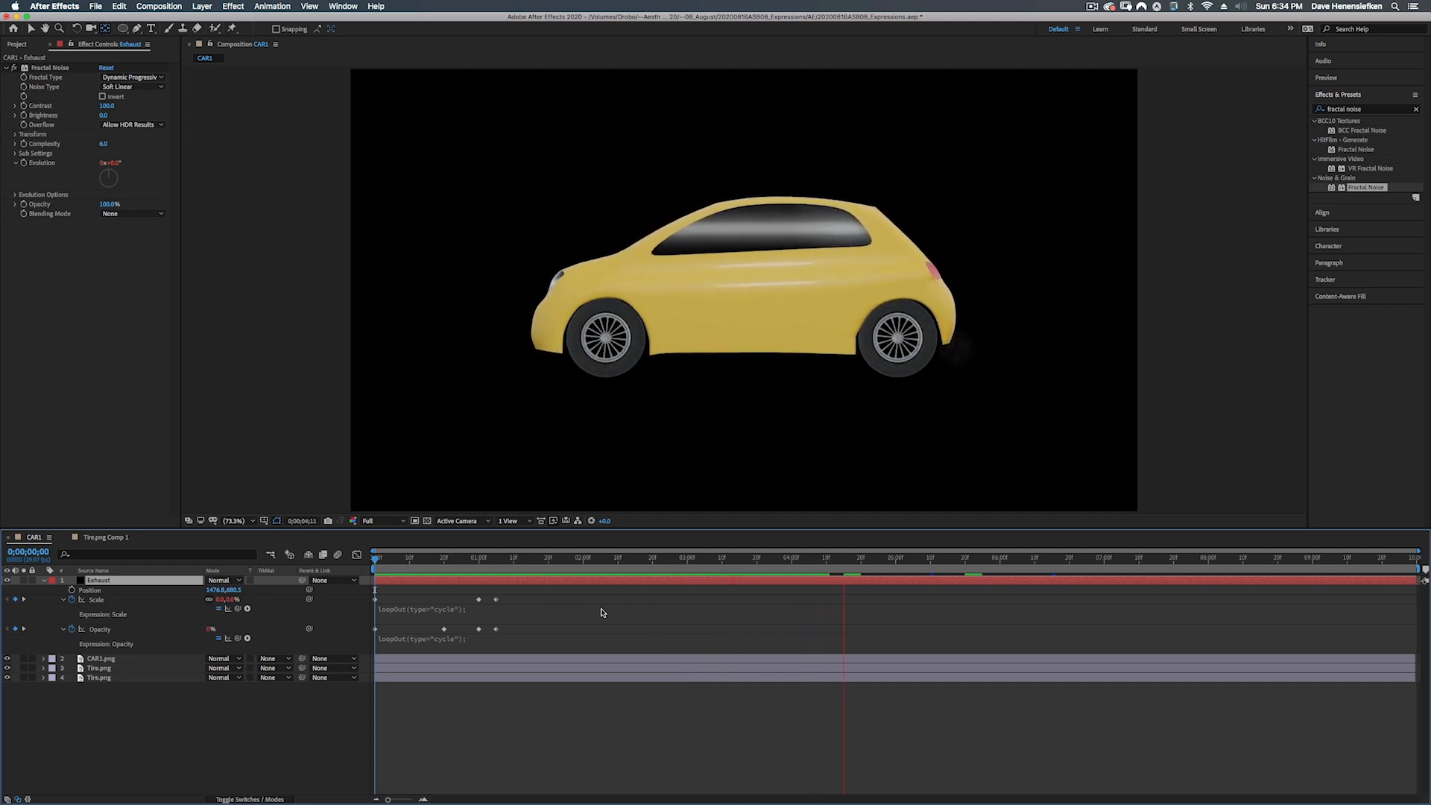
key(space)
- Keyframe the Exhaust's Position at the start and at 0;00;01;00, curving its path up and away from the tailpipe to about 1642, 567
drag(446, 559, 355, 560)
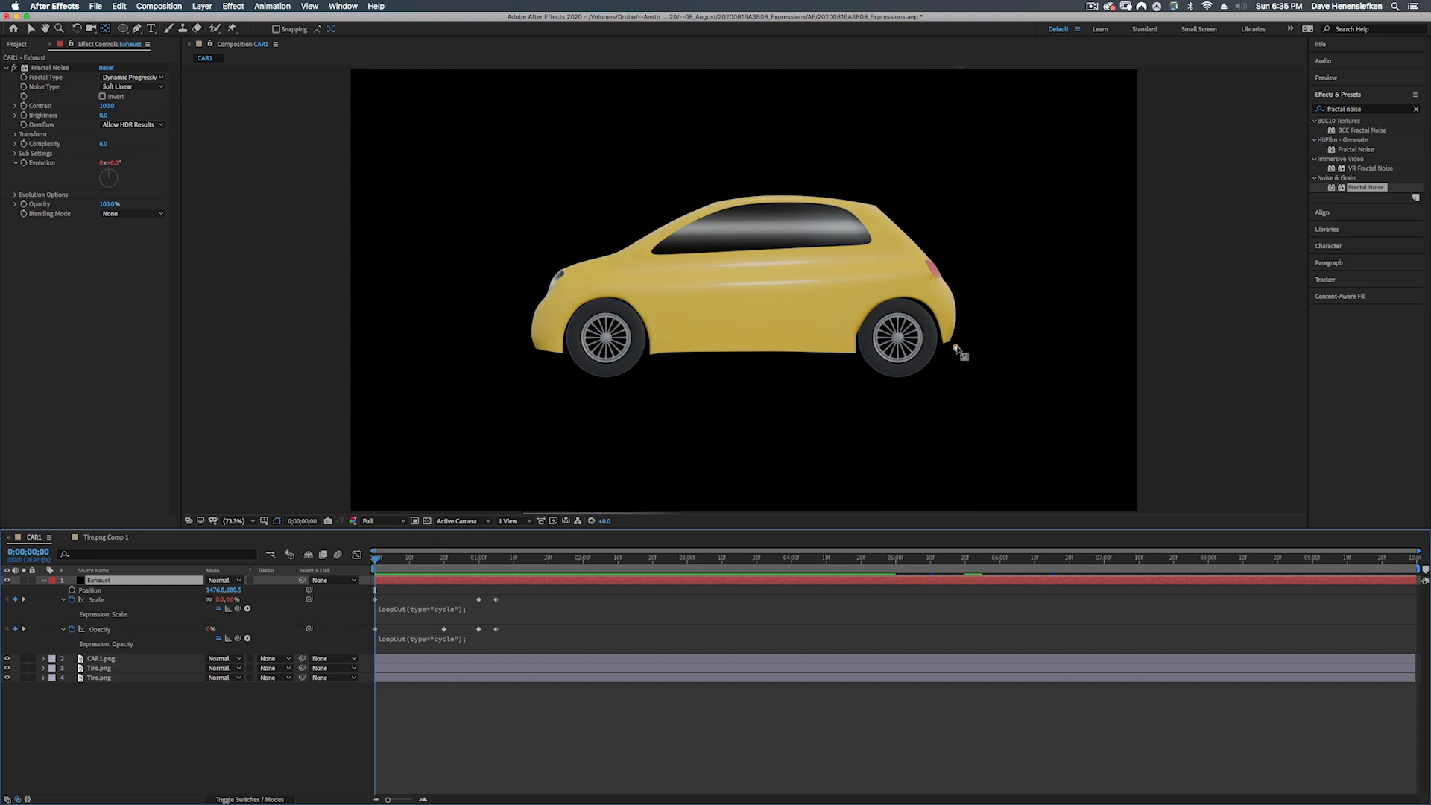
click(72, 589)
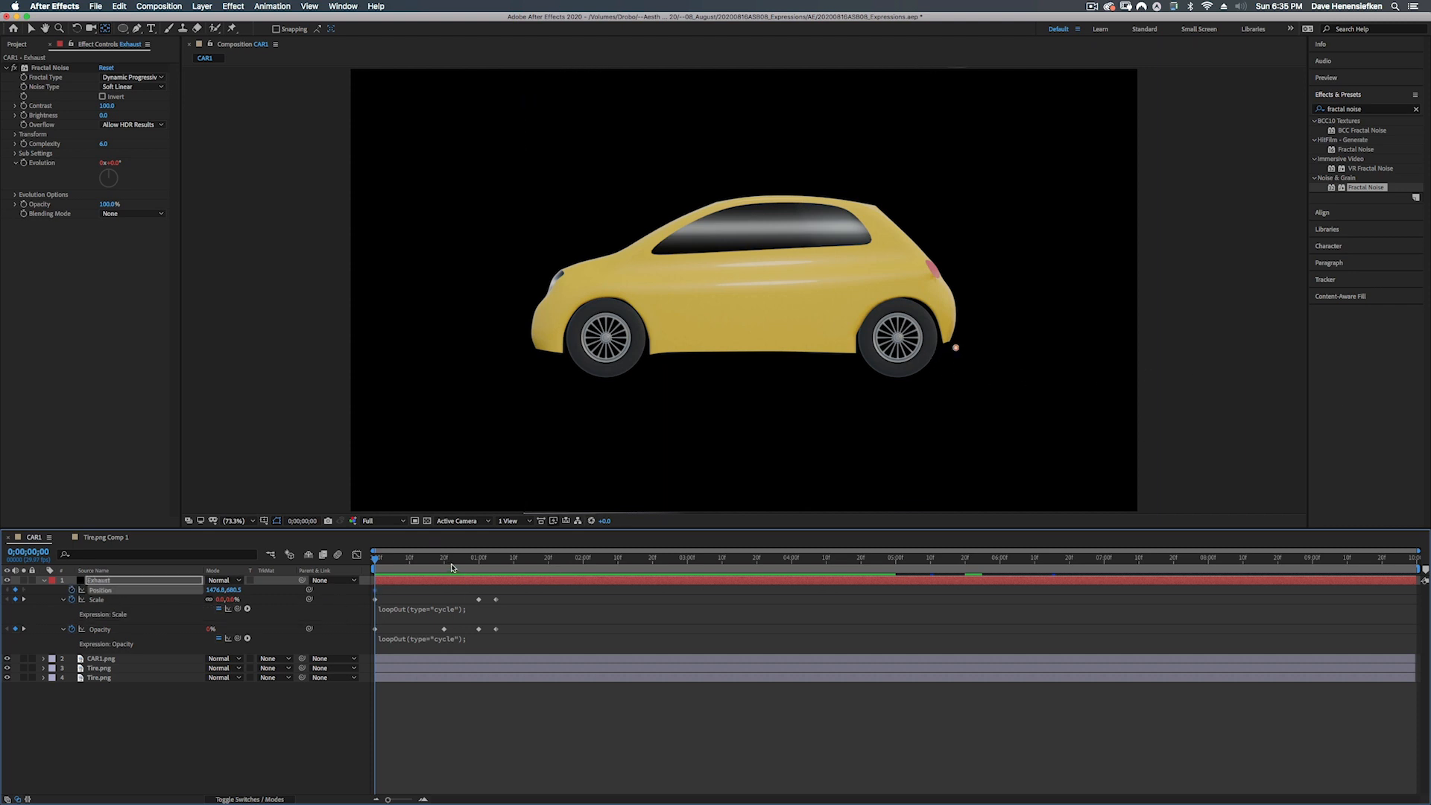
drag(452, 561, 476, 562)
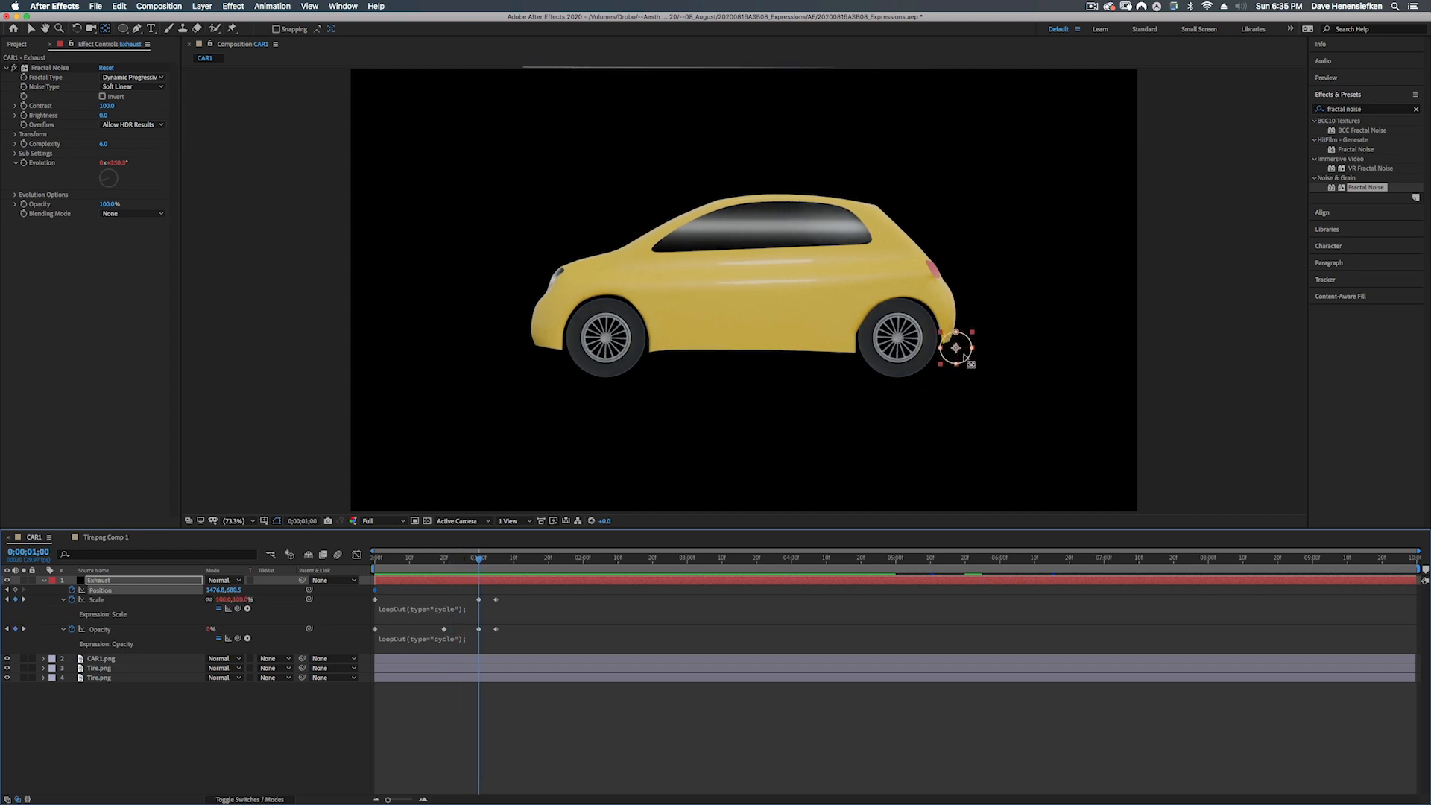
key(v)
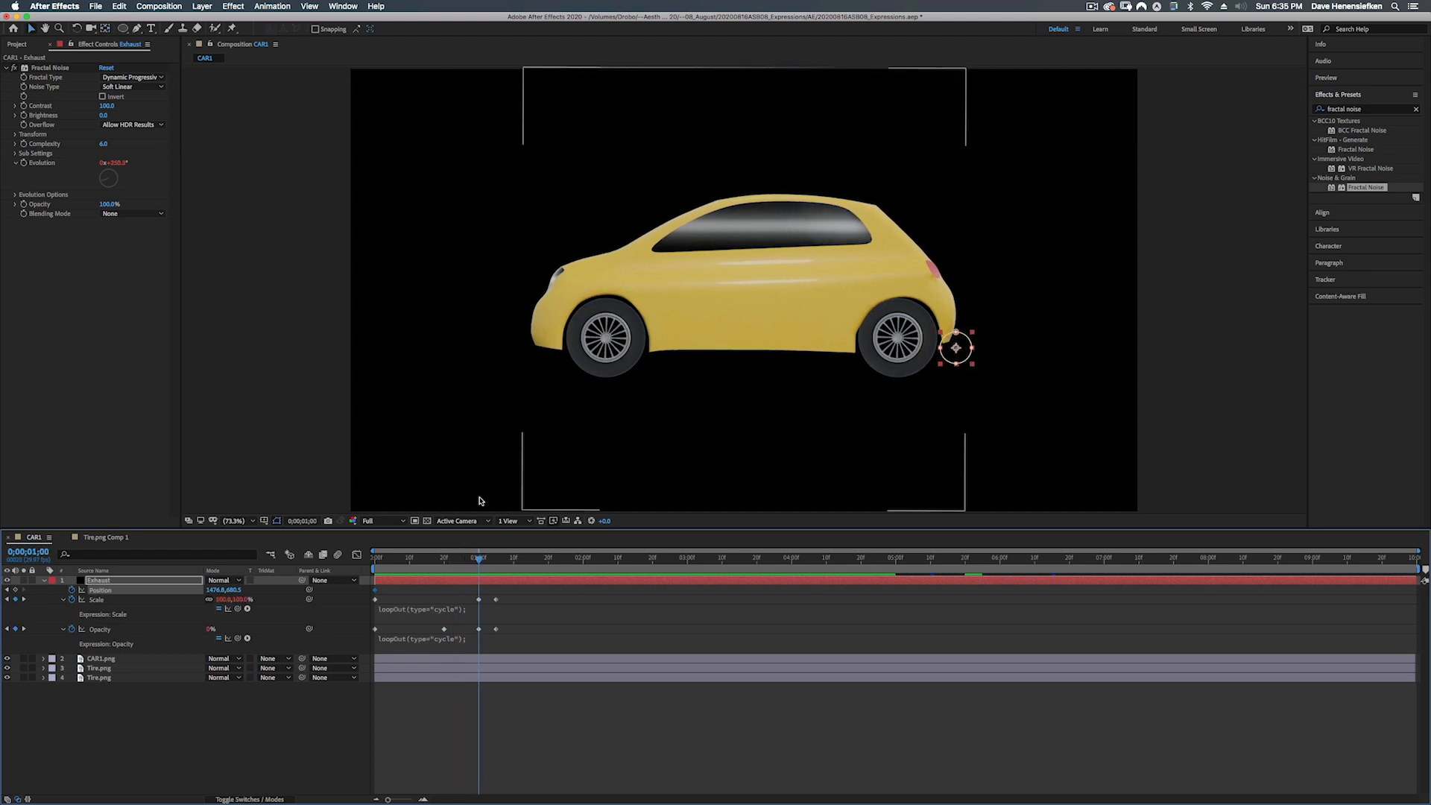
click(964, 358)
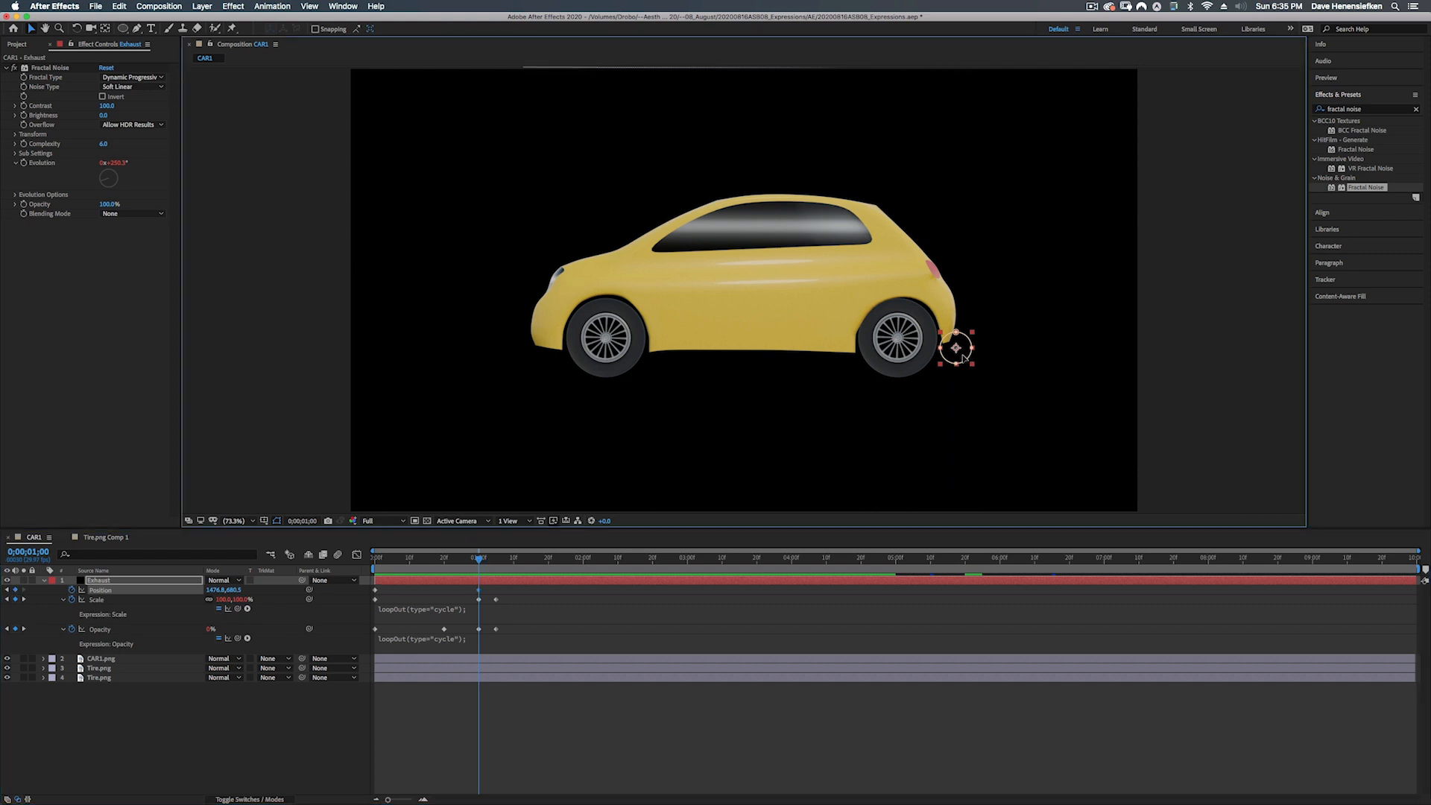
drag(963, 358, 1016, 339)
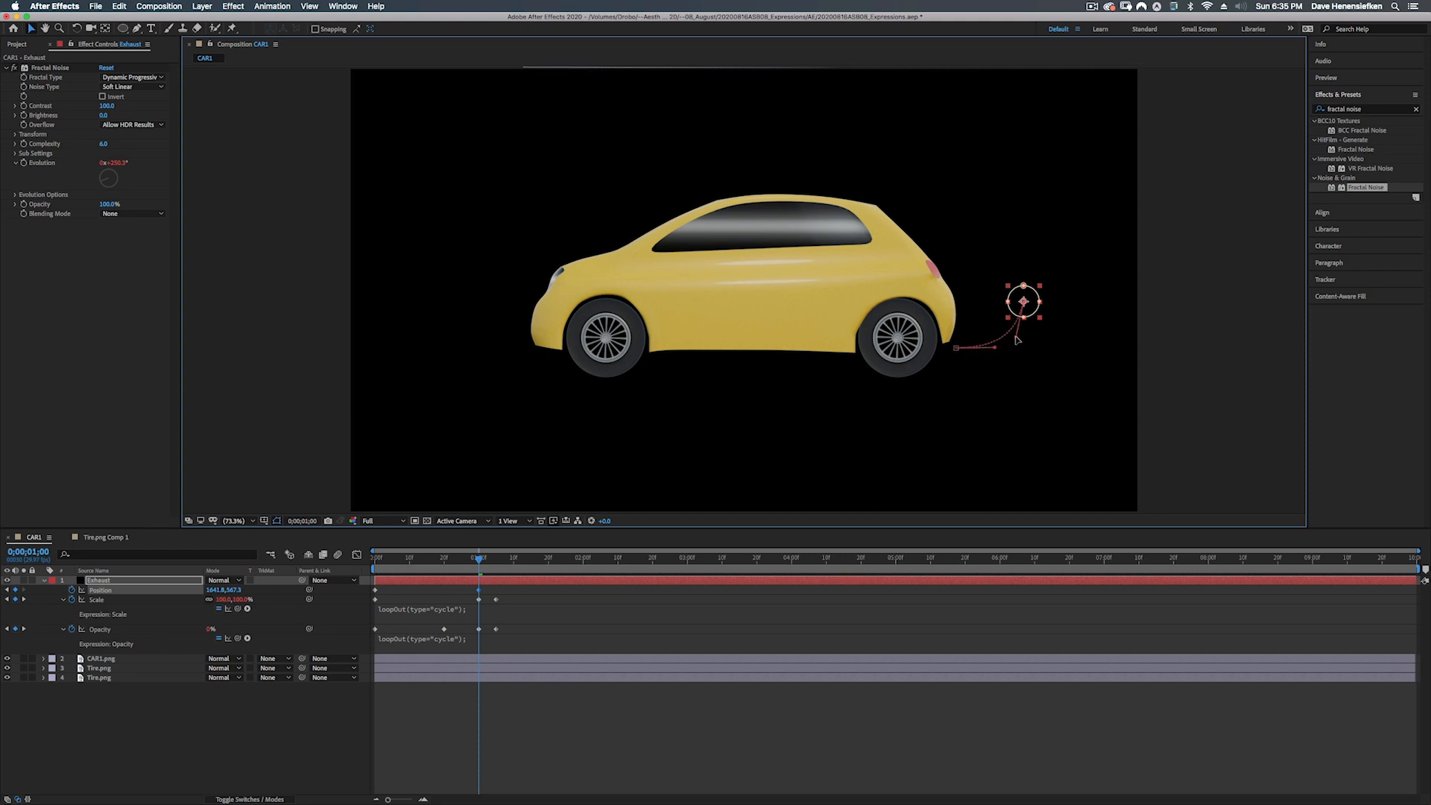
- Copy the starting Position keyframe to just after 0;00;01;00 and align it with the last Scale keyframe at 0;00;01;05
click(481, 562)
drag(483, 562, 486, 563)
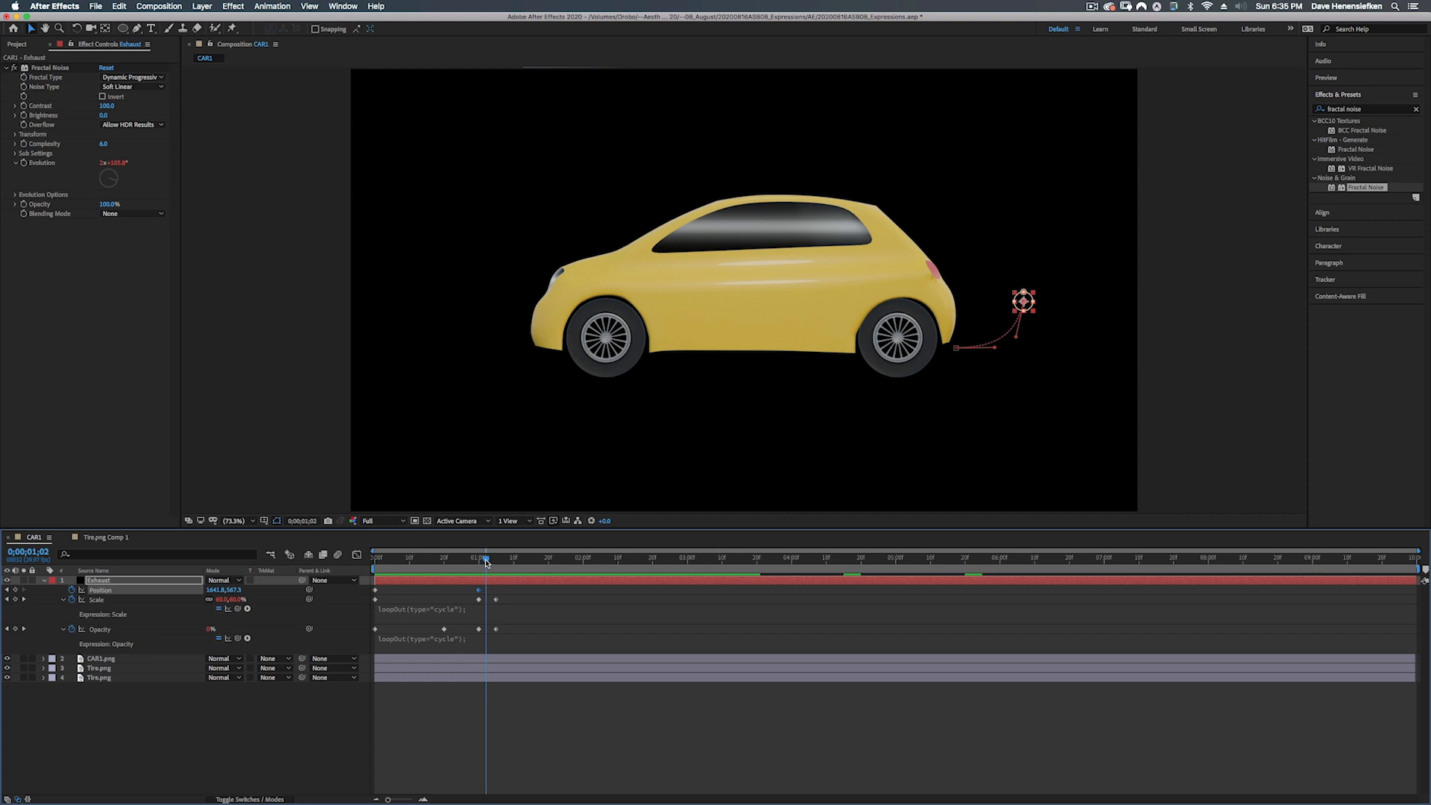
drag(405, 559, 260, 557)
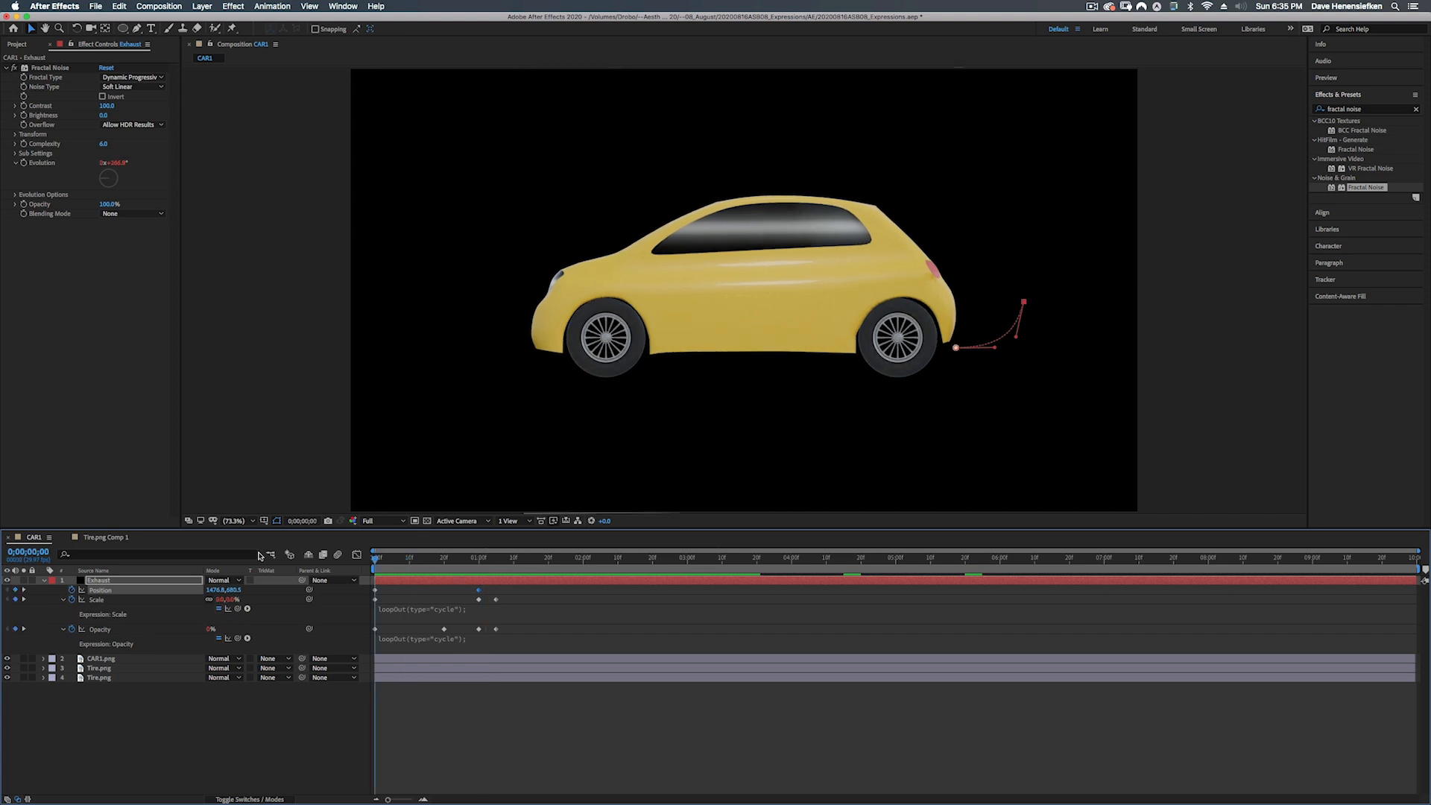
click(215, 591)
click(376, 591)
drag(492, 562, 490, 560)
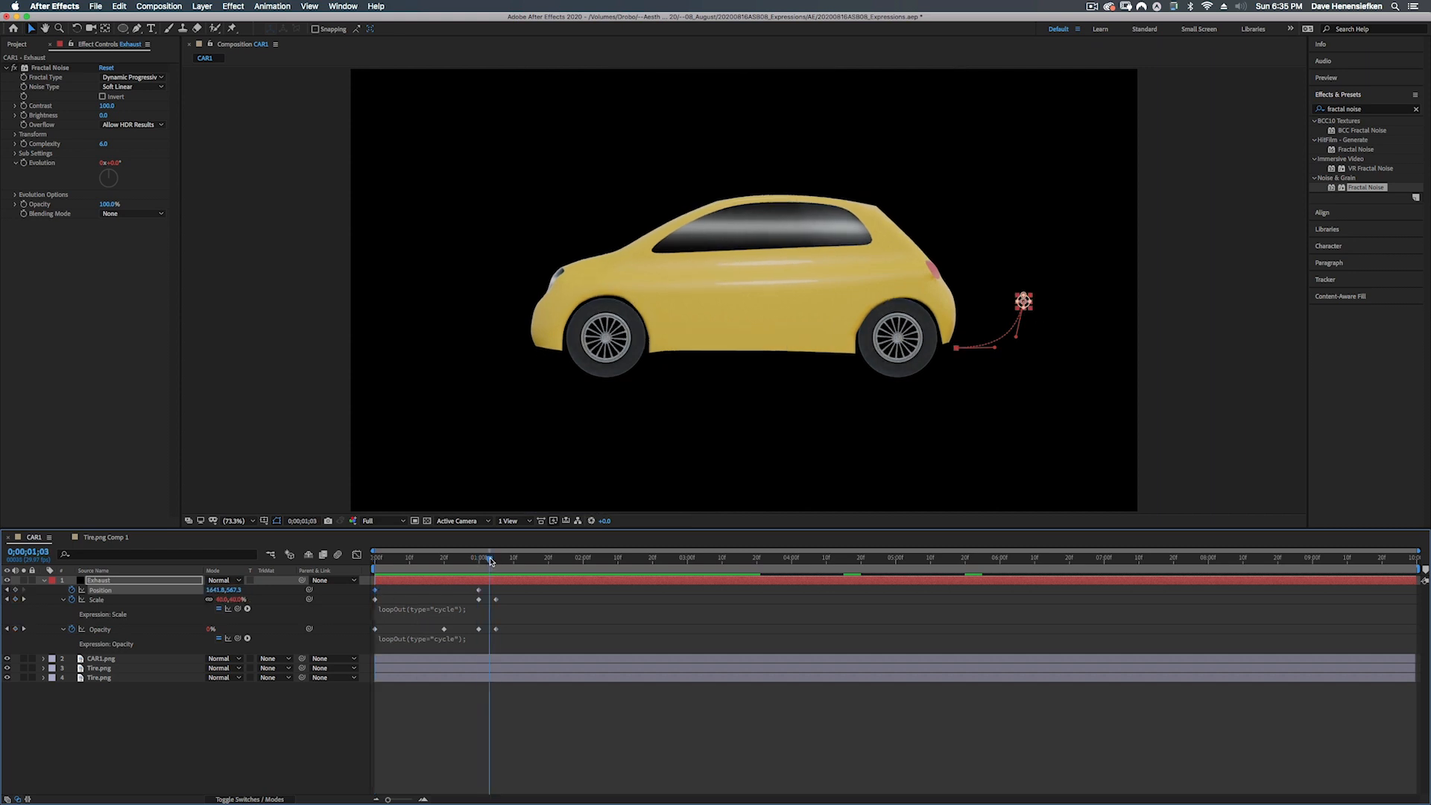
key(ctrl+v)
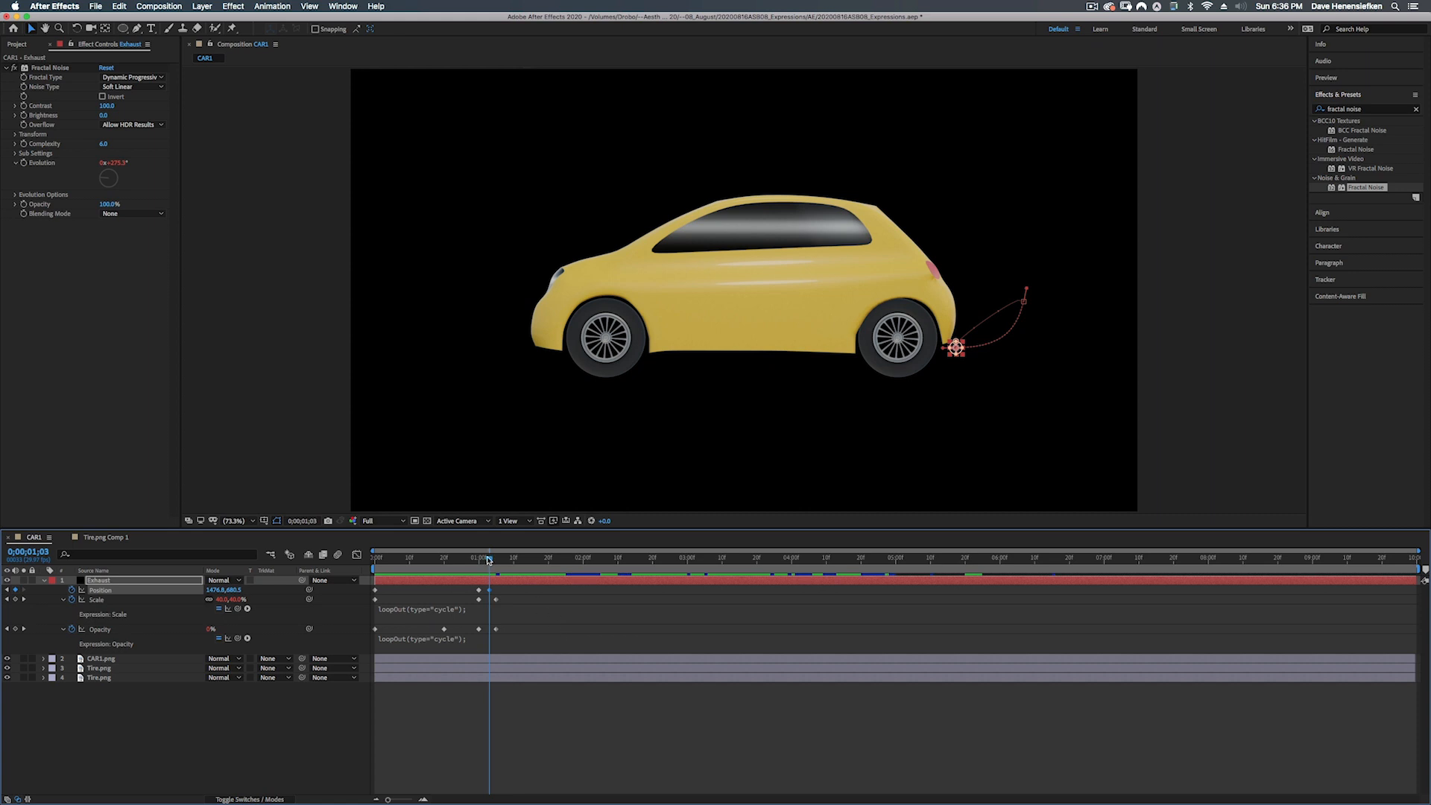
drag(491, 560, 444, 563)
- Copy the loopOut(type="cycle") expression from Scale to Position on the Exhaust layer and play the composition from the start
click(426, 609)
key(super+c)
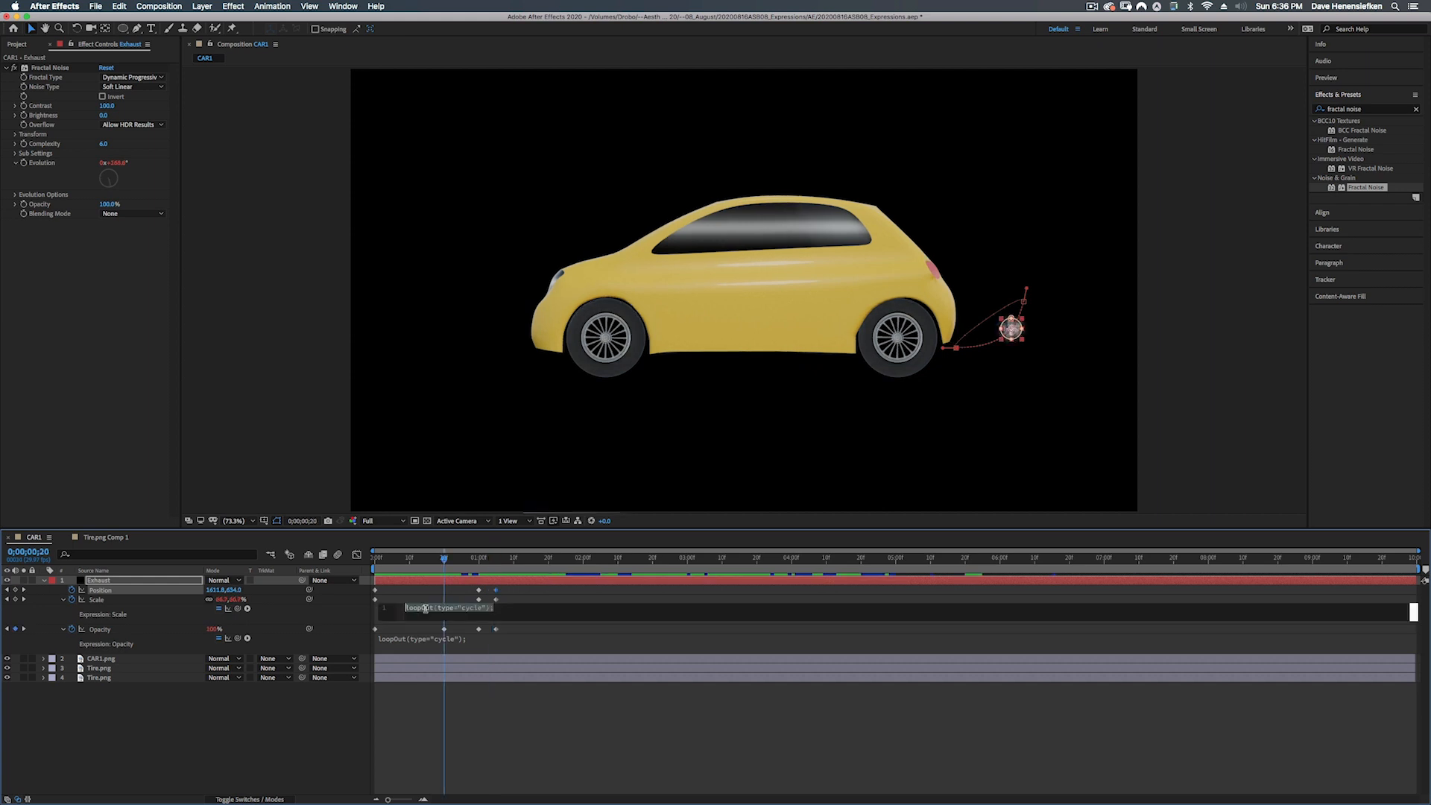
alt+click(73, 590)
key(super+v)
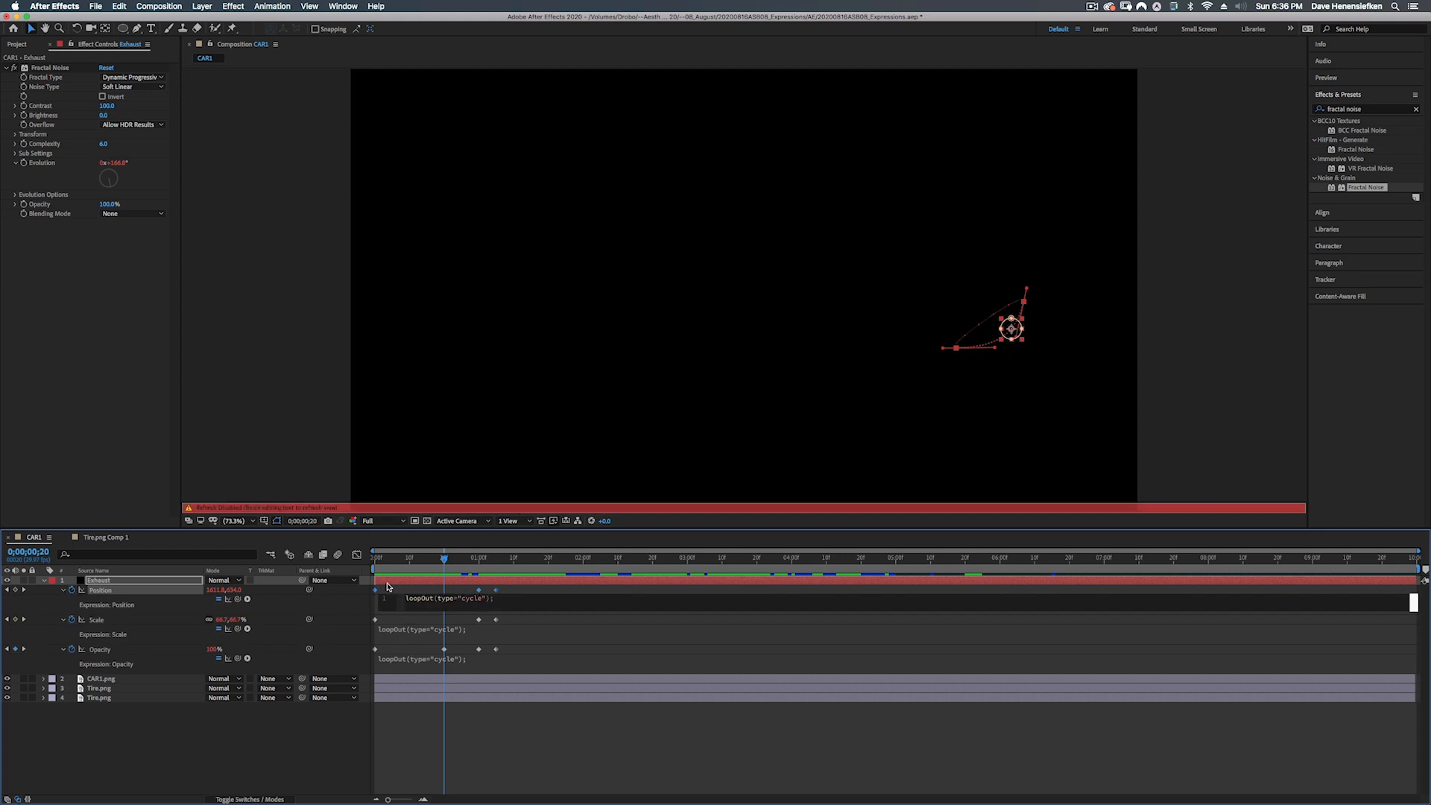
drag(414, 560, 328, 558)
key(space)
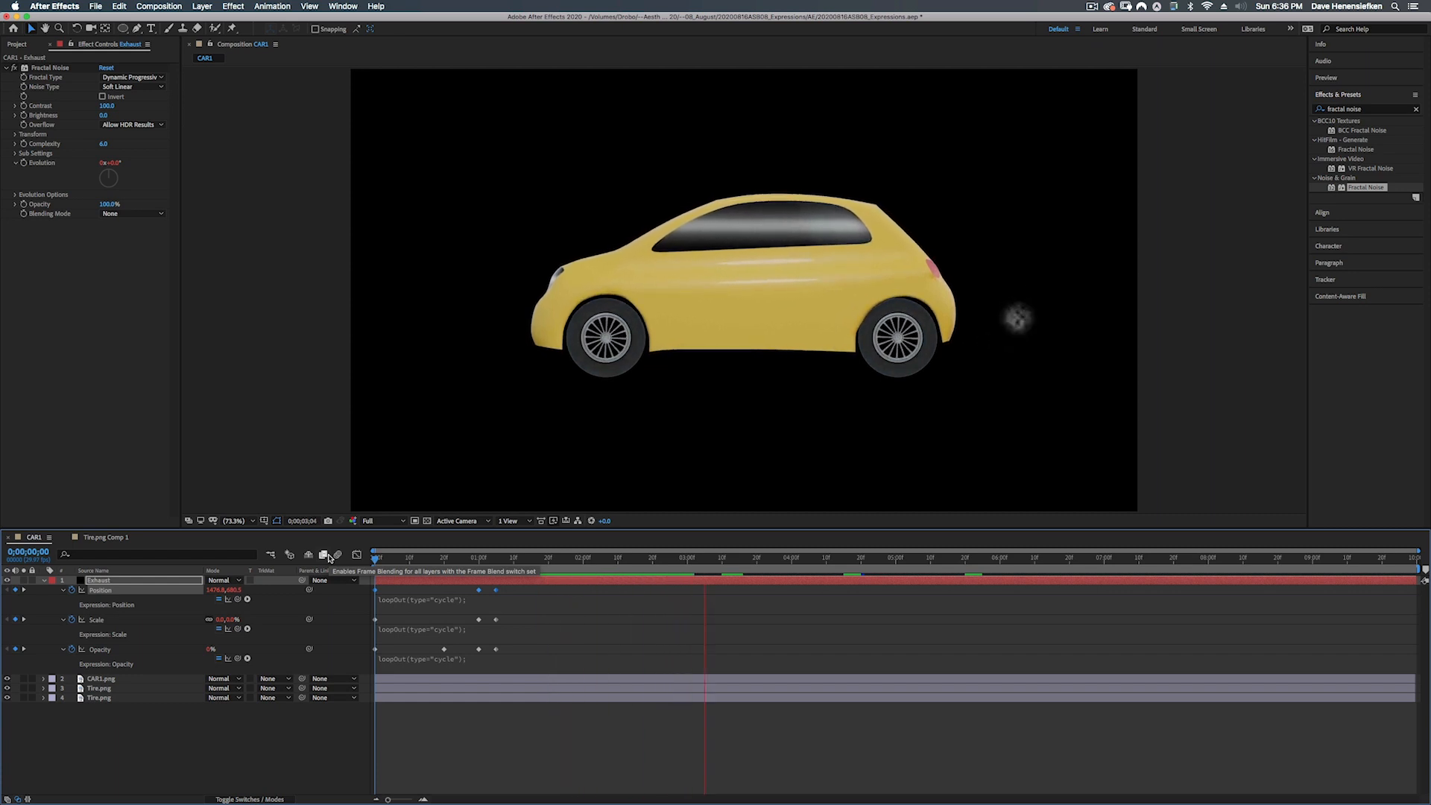
key(space)
- Set the Exhaust layer's Opacity to 100% at 0;00;00;08 and play the composition to check the puff
click(211, 649)
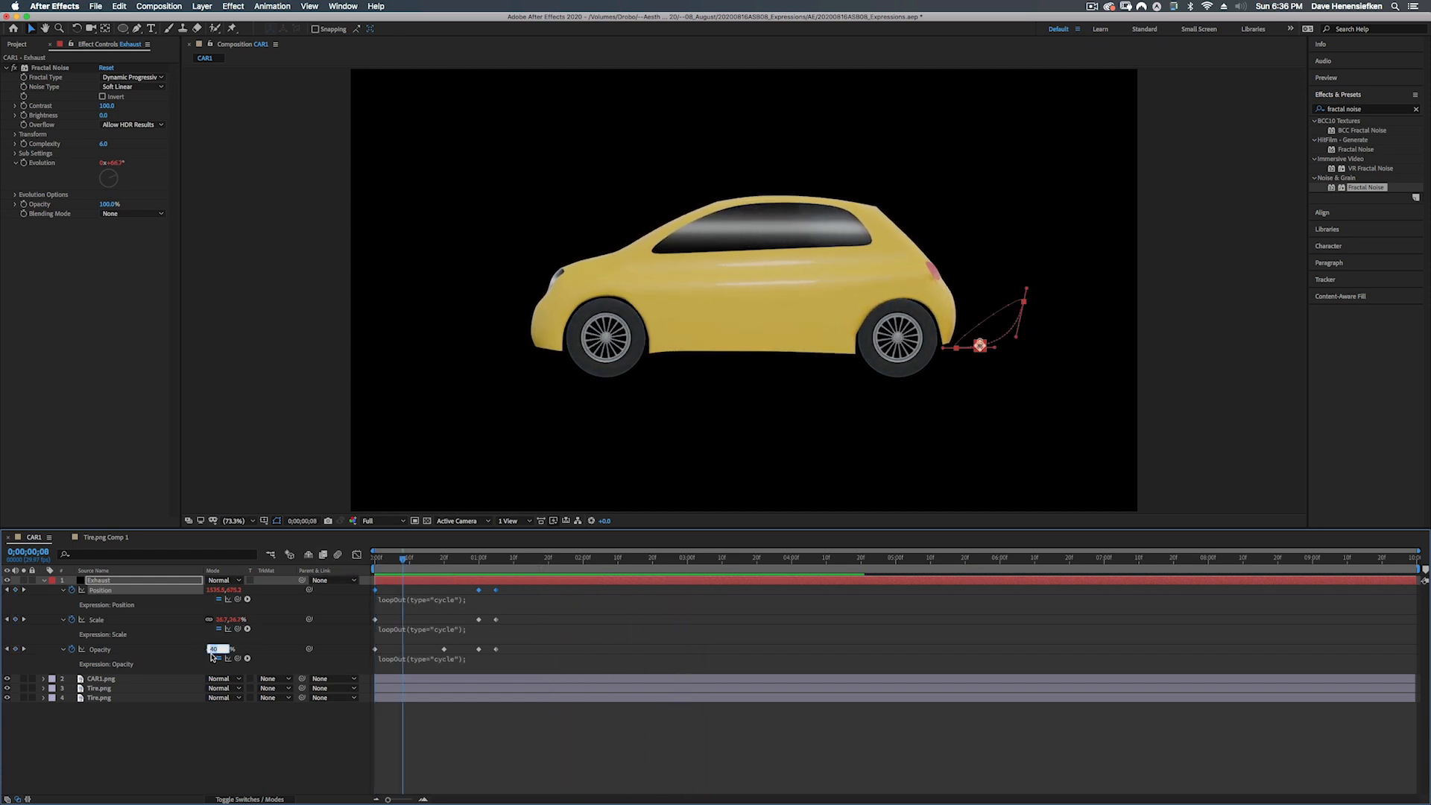
key(Return)
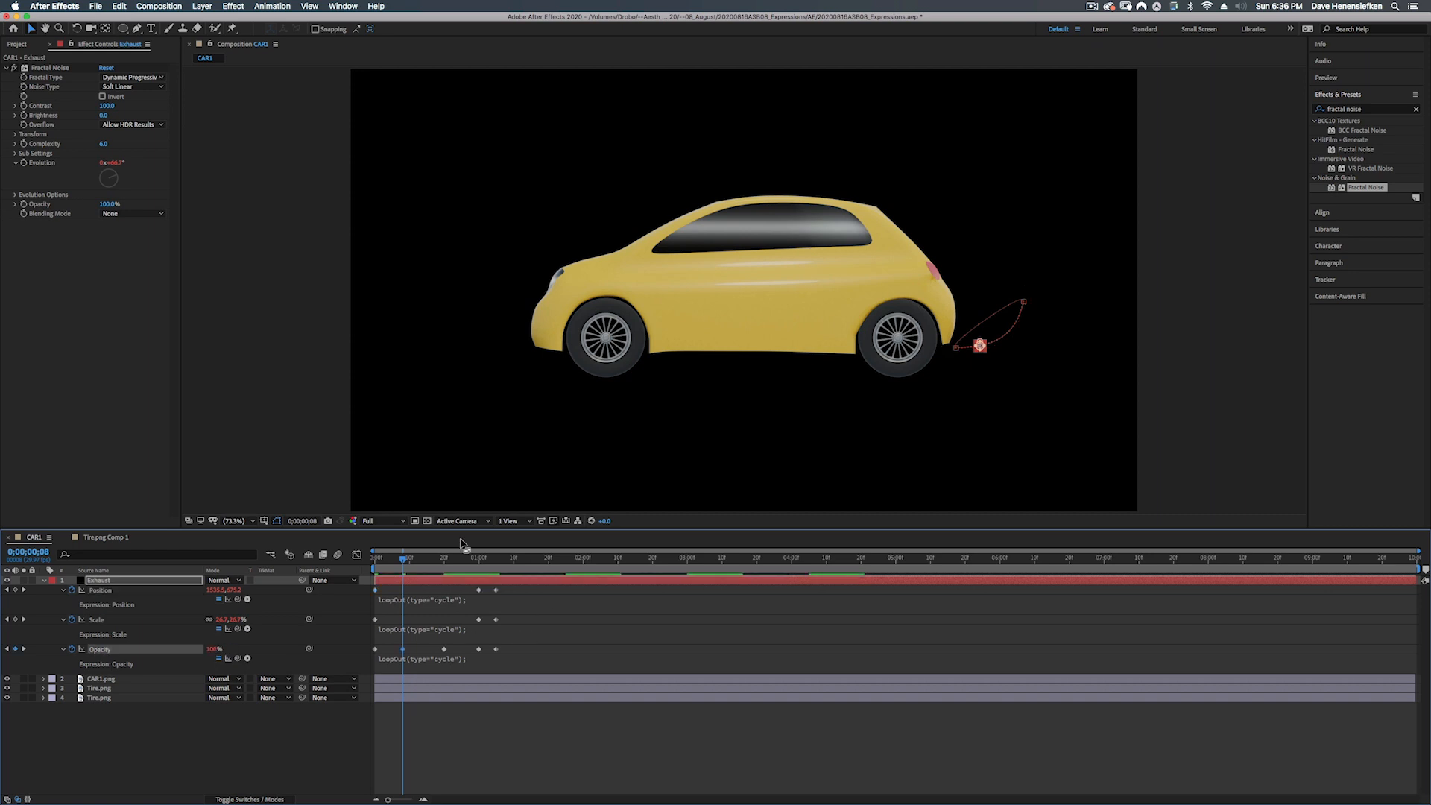
key(space)
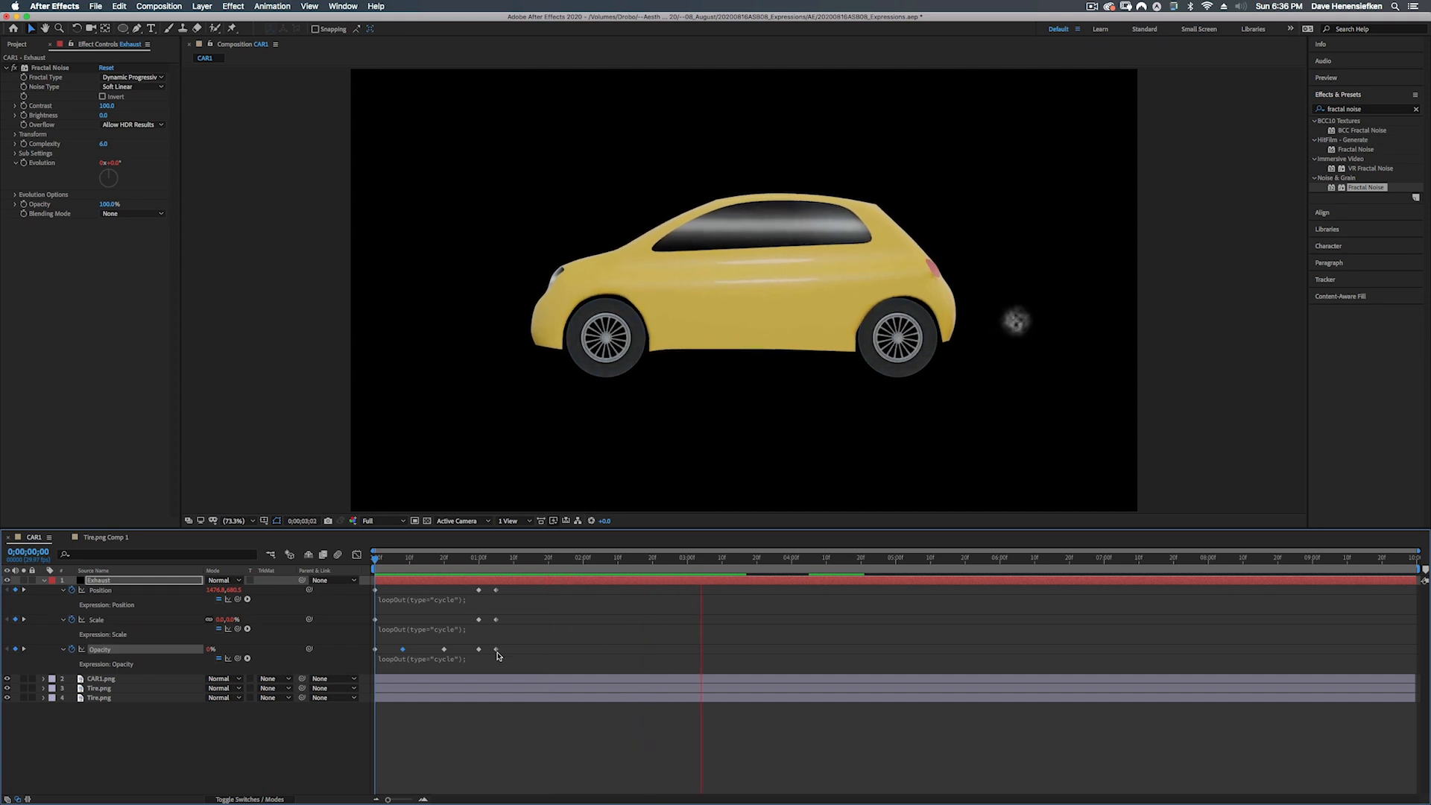
key(space)
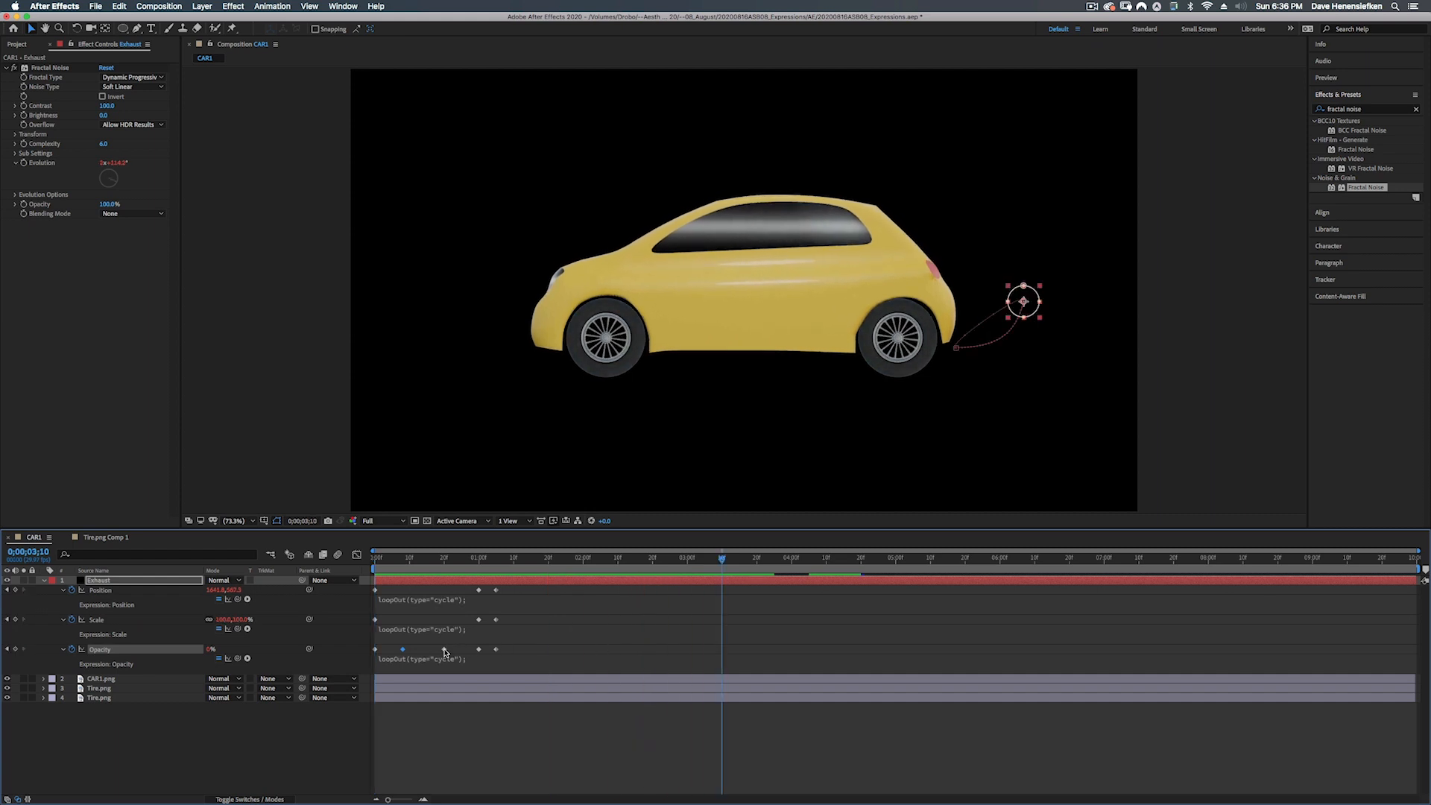
- Move the second 100% Opacity keyframe earlier to about 0;00;00;15, preview the composition, and return to its start
drag(439, 652, 426, 652)
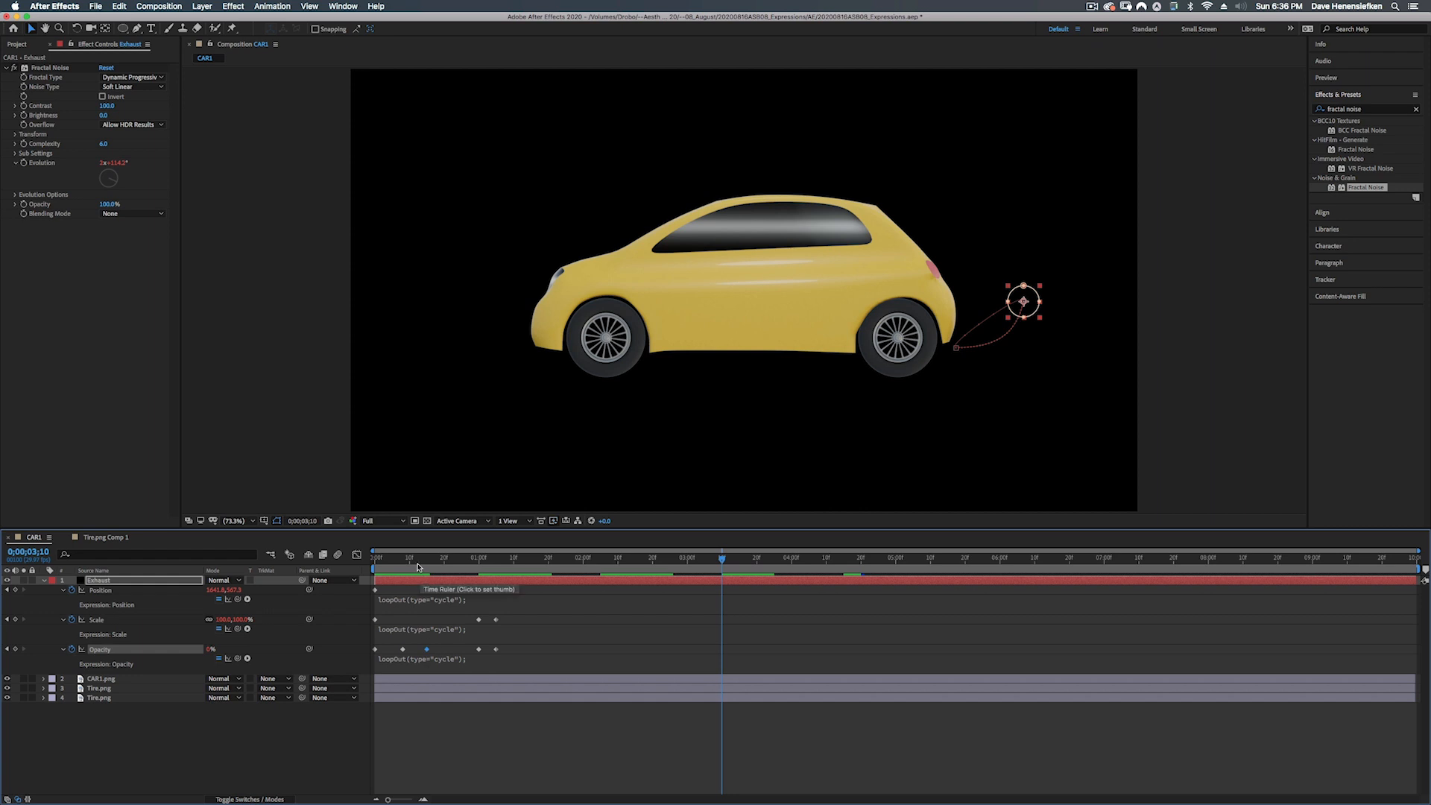
drag(418, 561, 358, 563)
key(space)
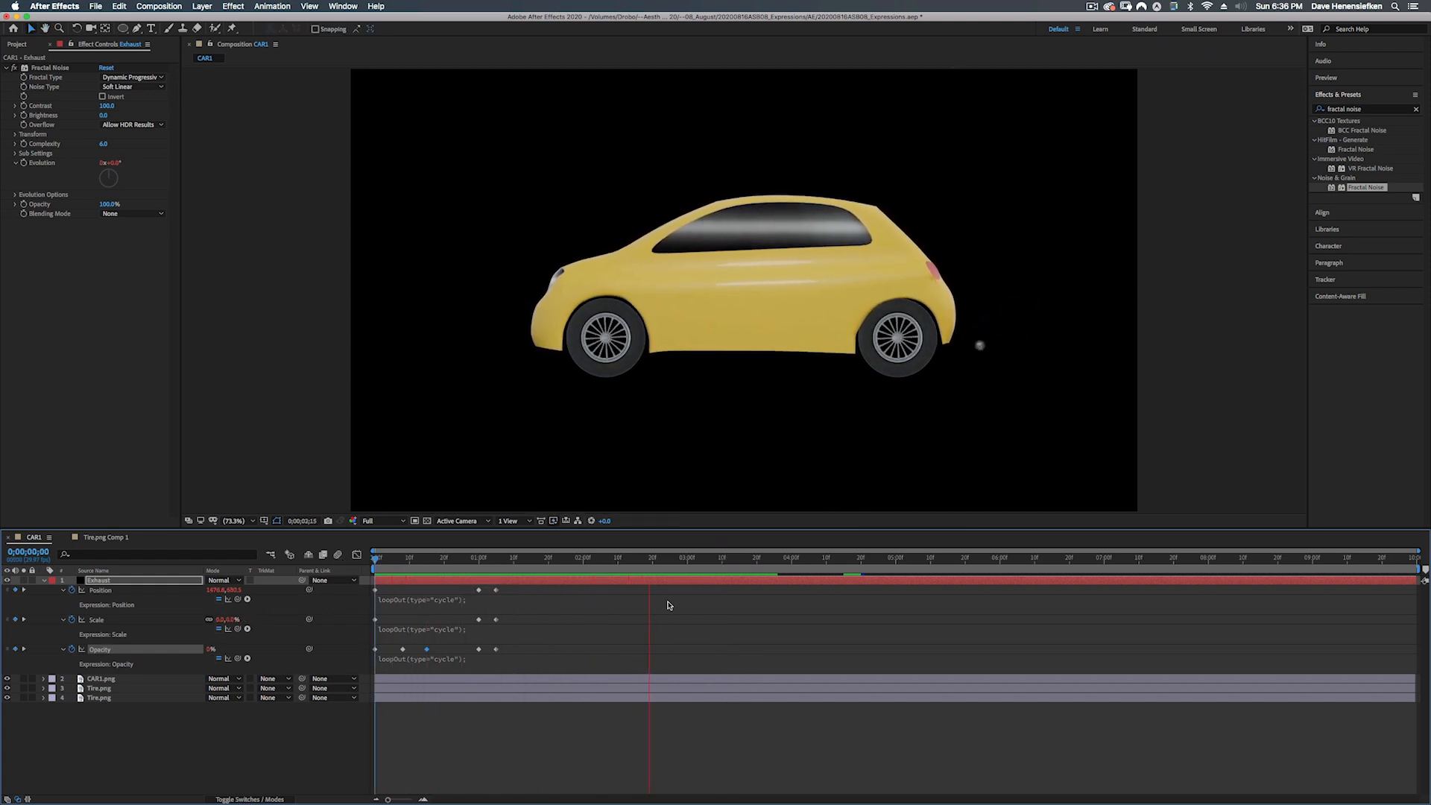
key(space)
drag(476, 563, 359, 558)
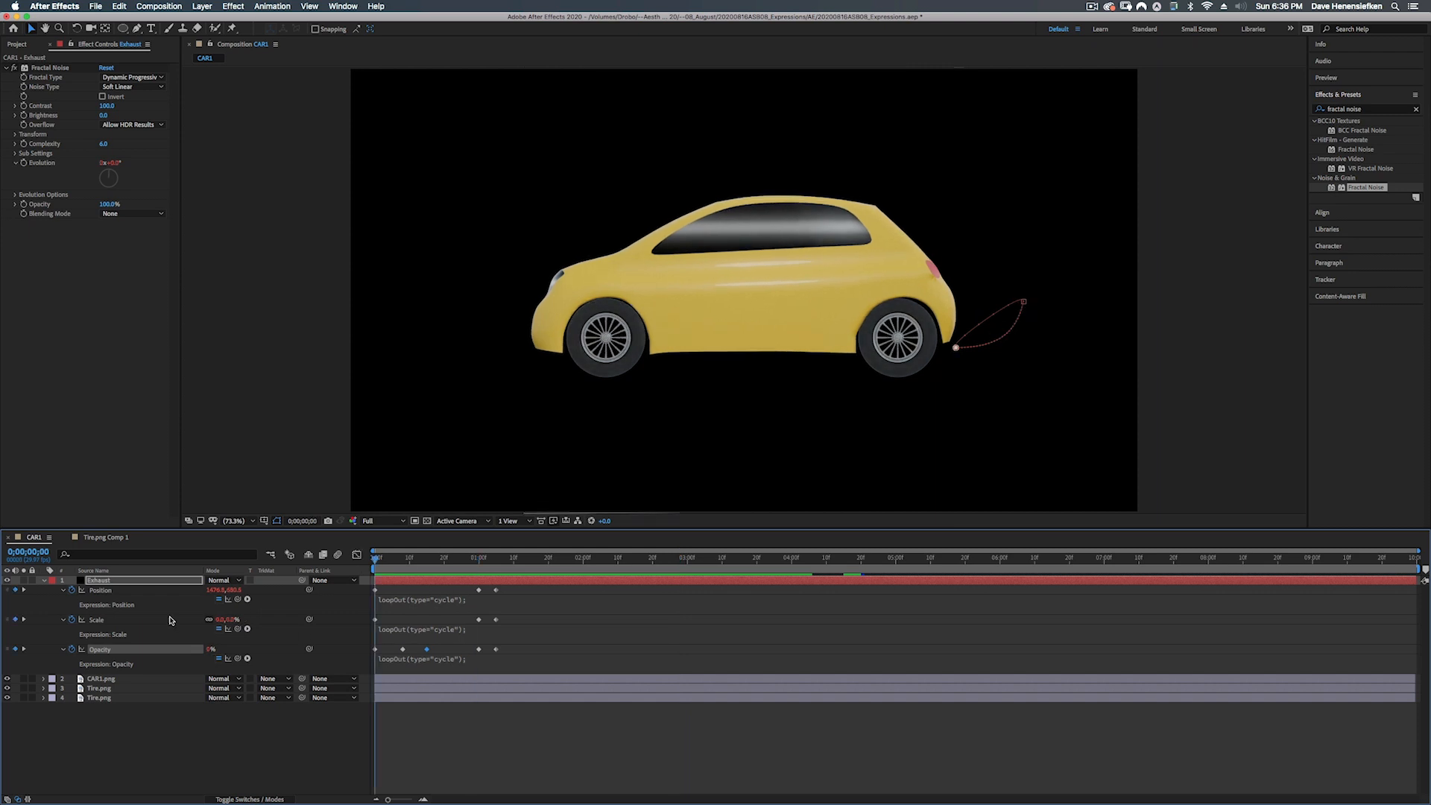
- Try duplicating the Exhaust layer three times with the copies staggered in time, and preview the overlapping puffs
click(46, 581)
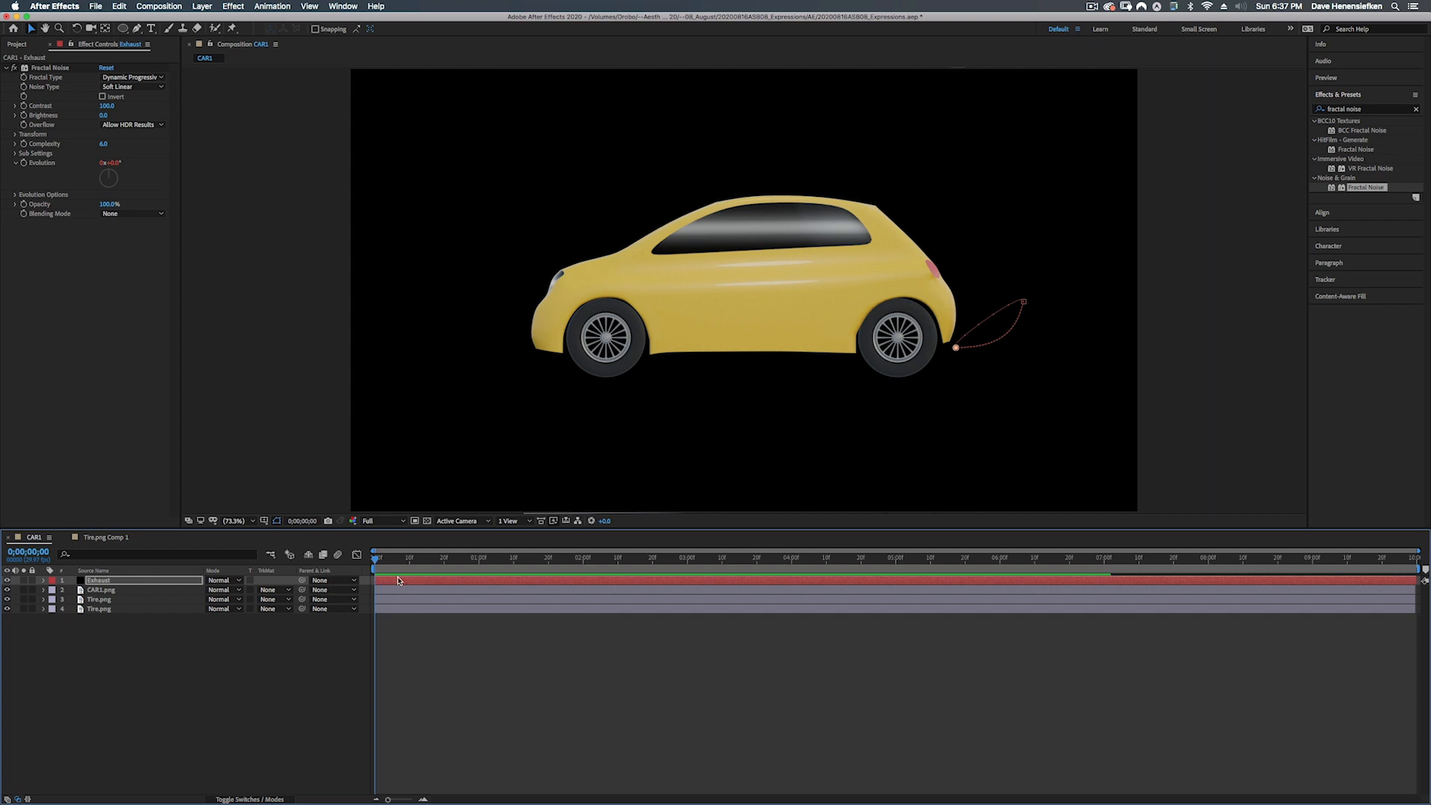
key(super+d)
key(super+d)
key(super+d)
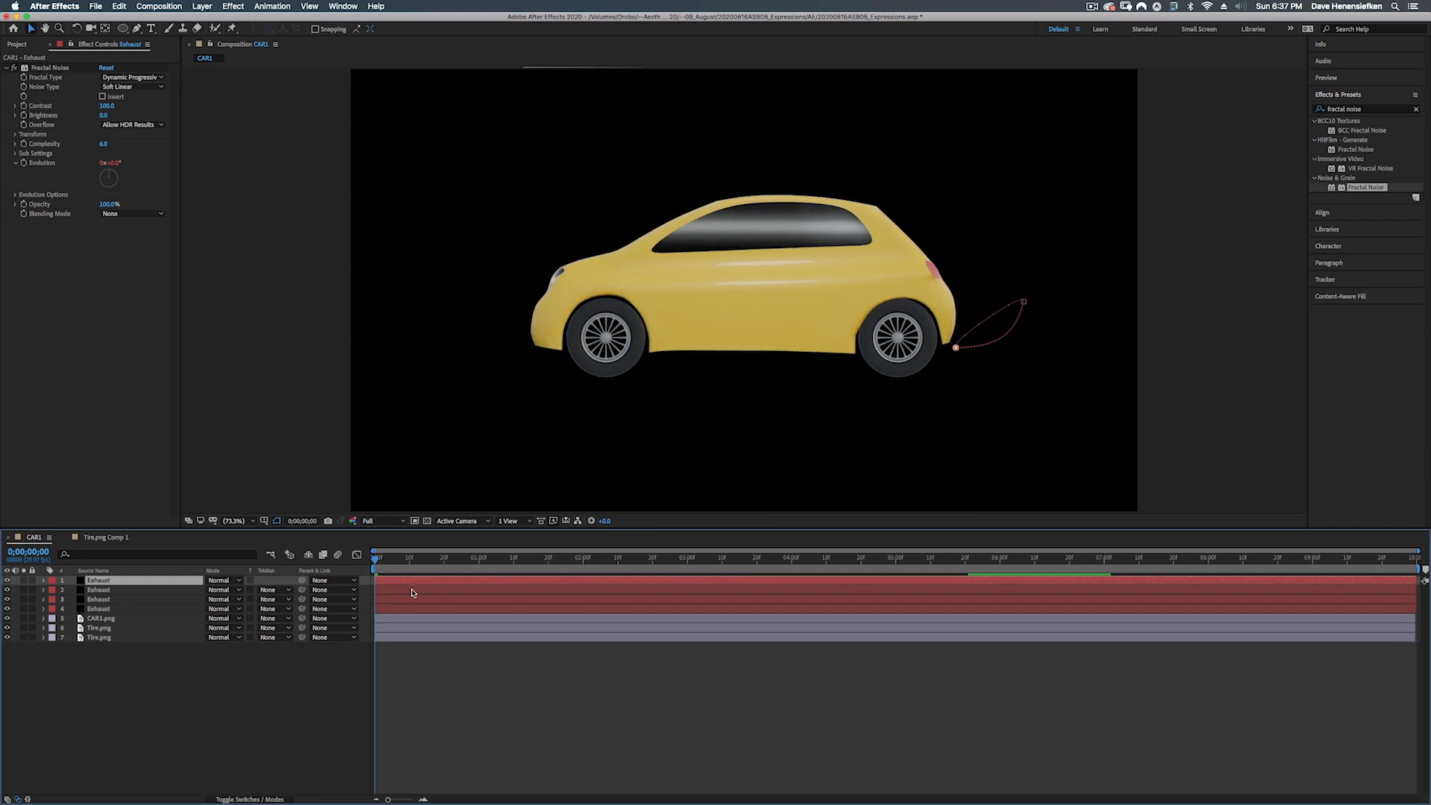
click(401, 600)
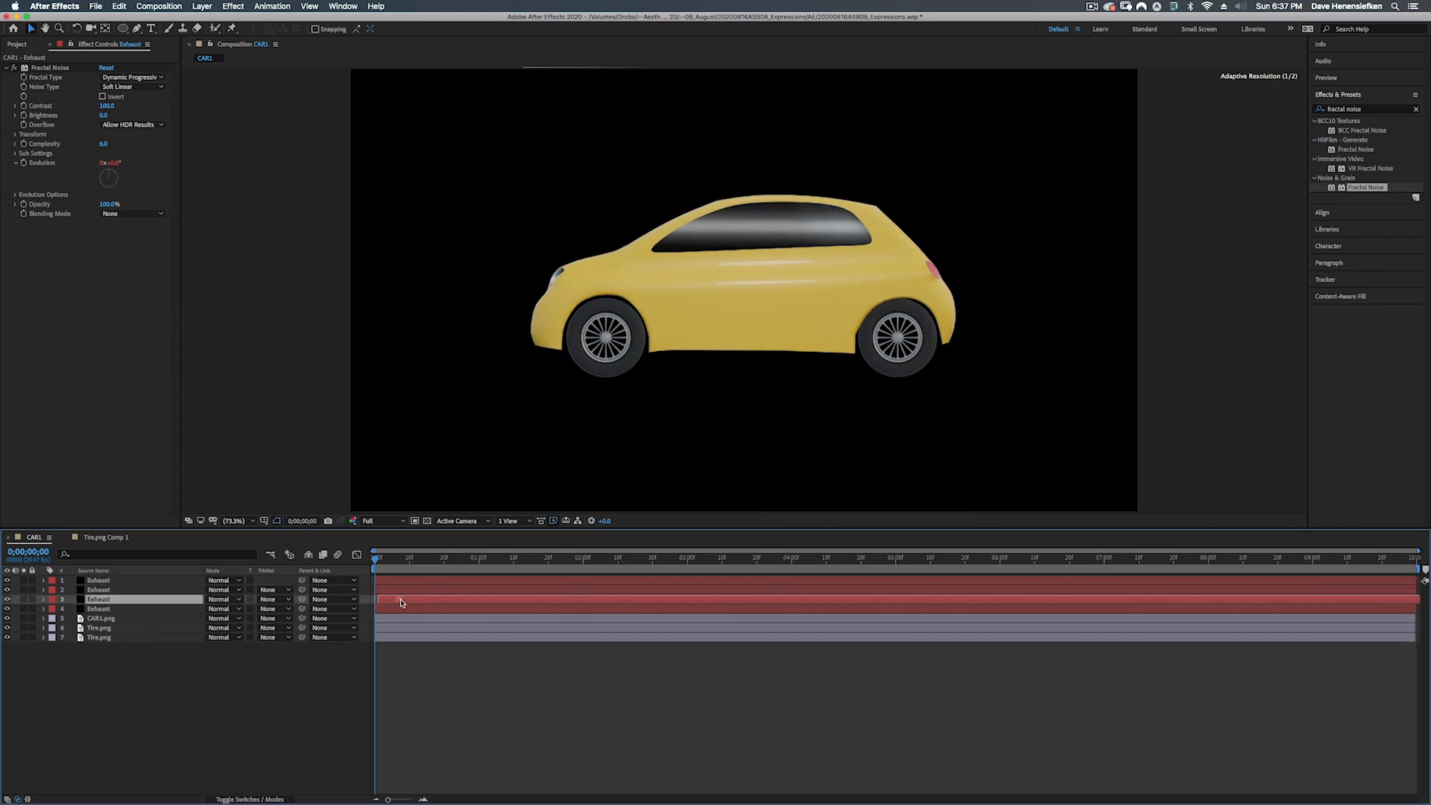
drag(410, 590, 441, 581)
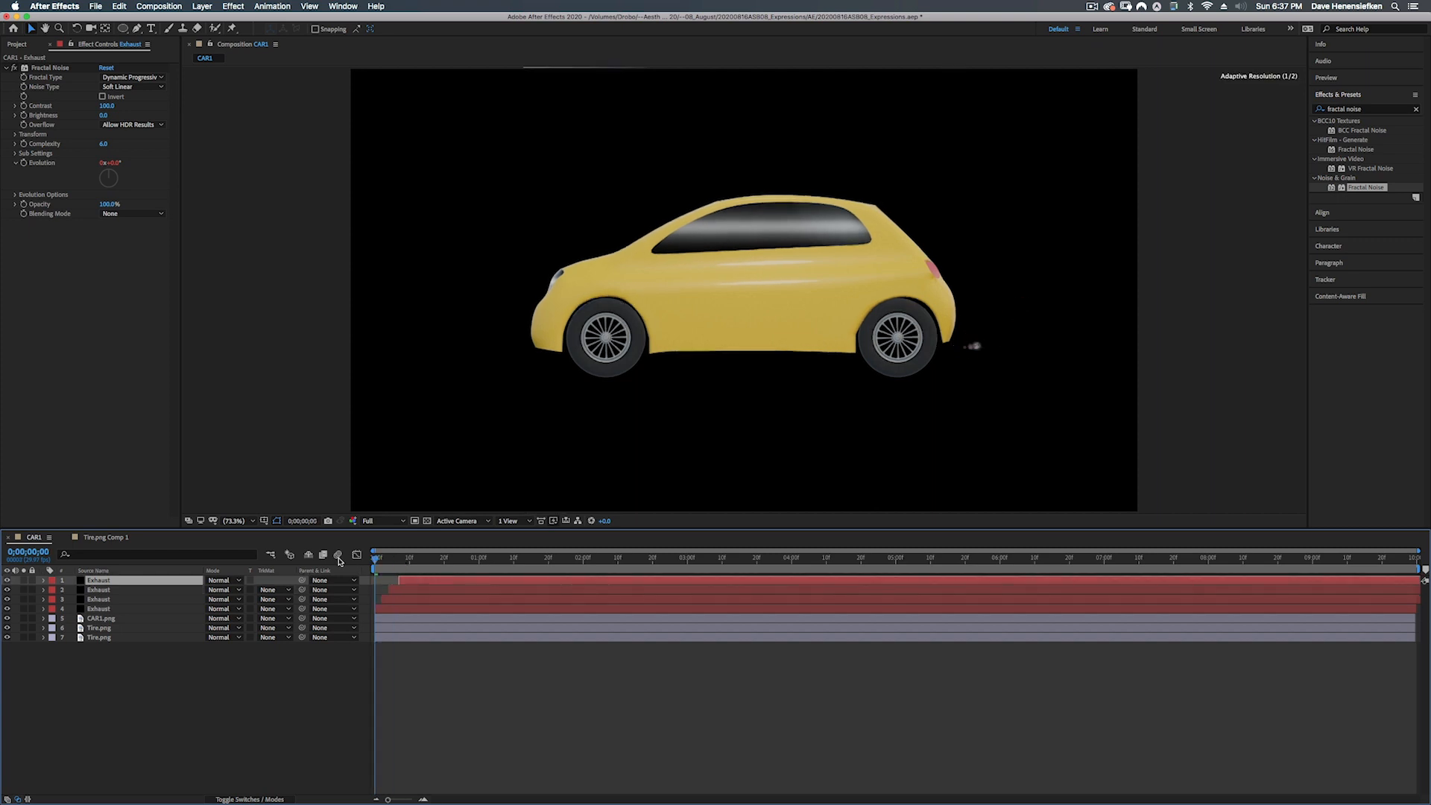
key(space)
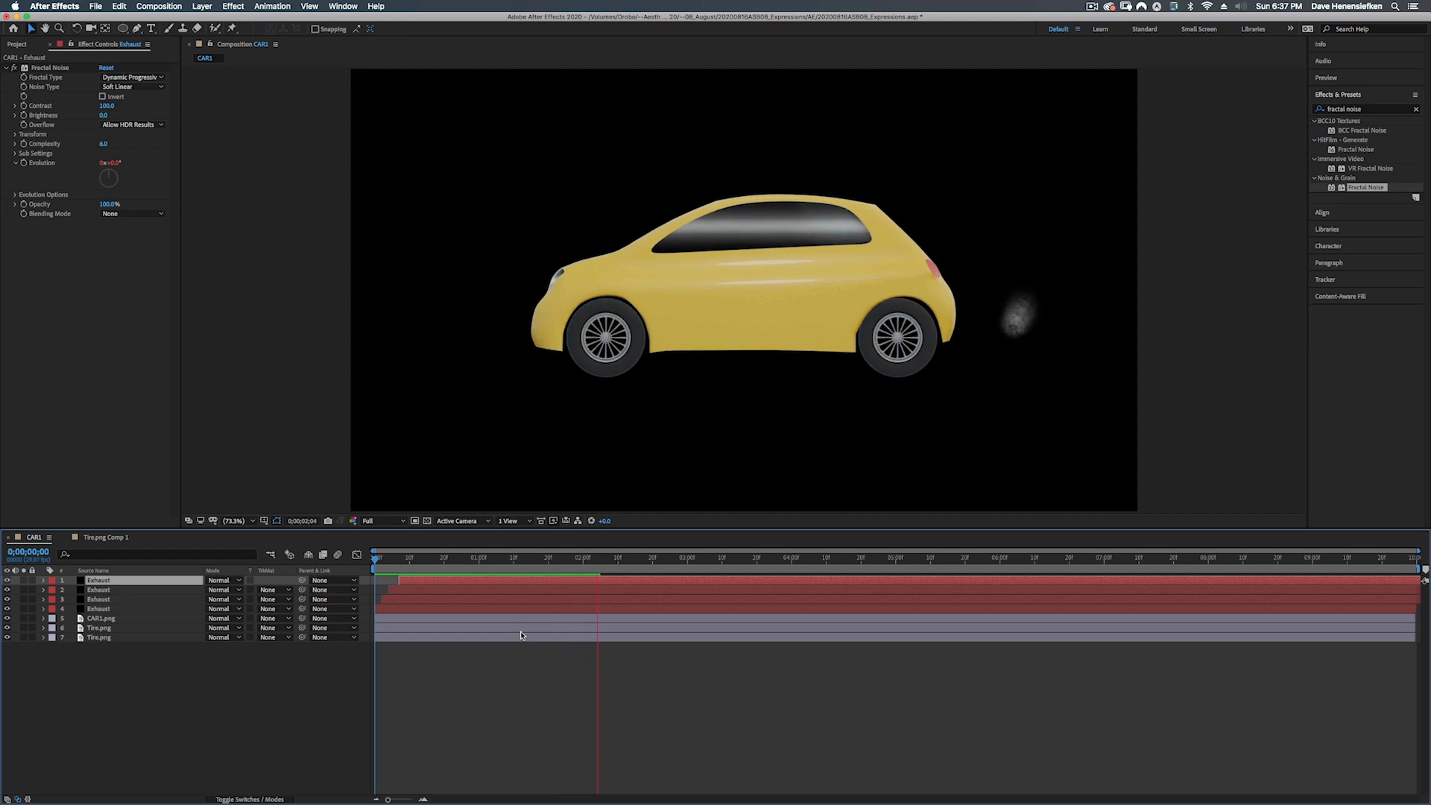
key(space)
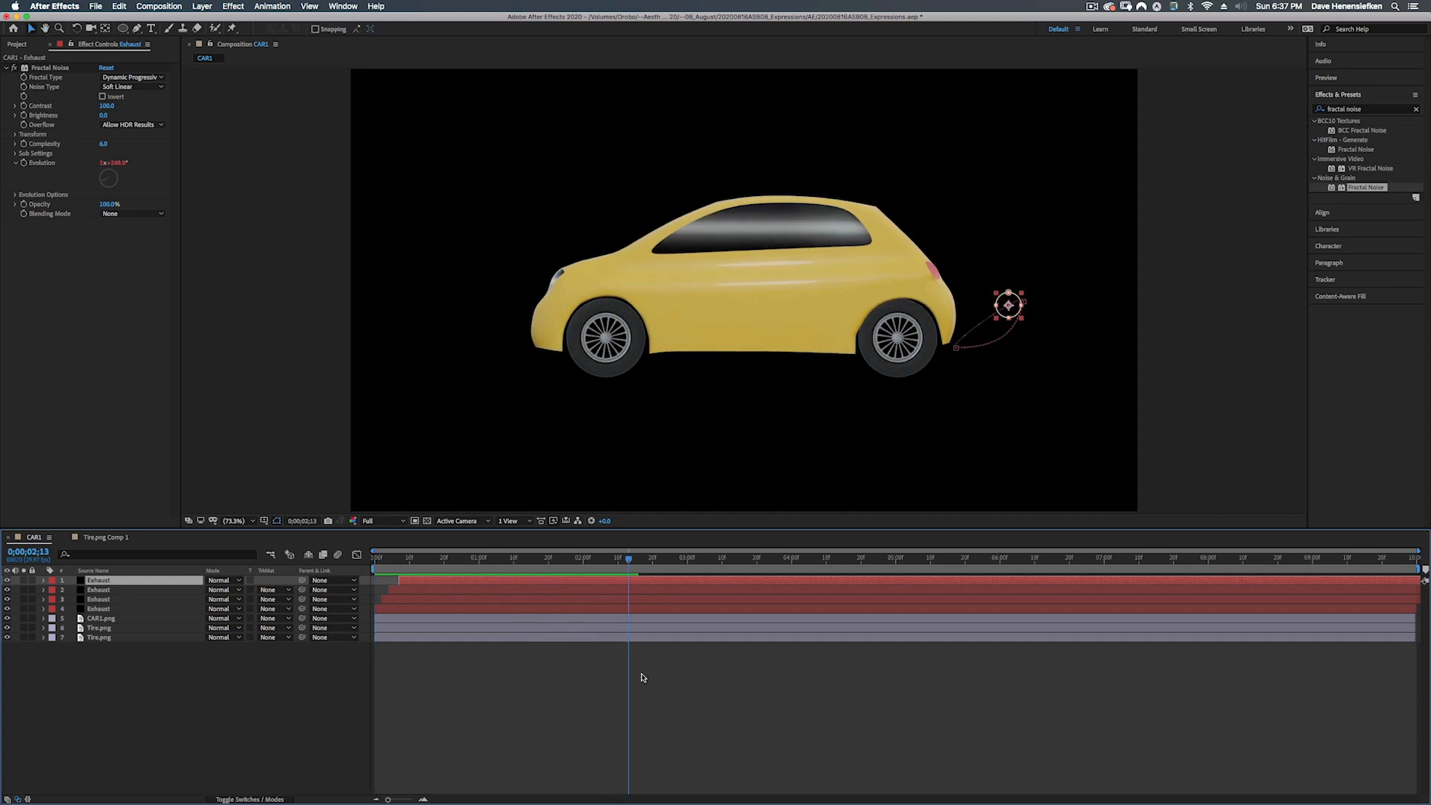
- Delete the three staggered Exhaust copies and play the remaining layer from the start of the composition
shift+click(450, 599)
key(Delete)
click(426, 580)
drag(389, 558, 358, 556)
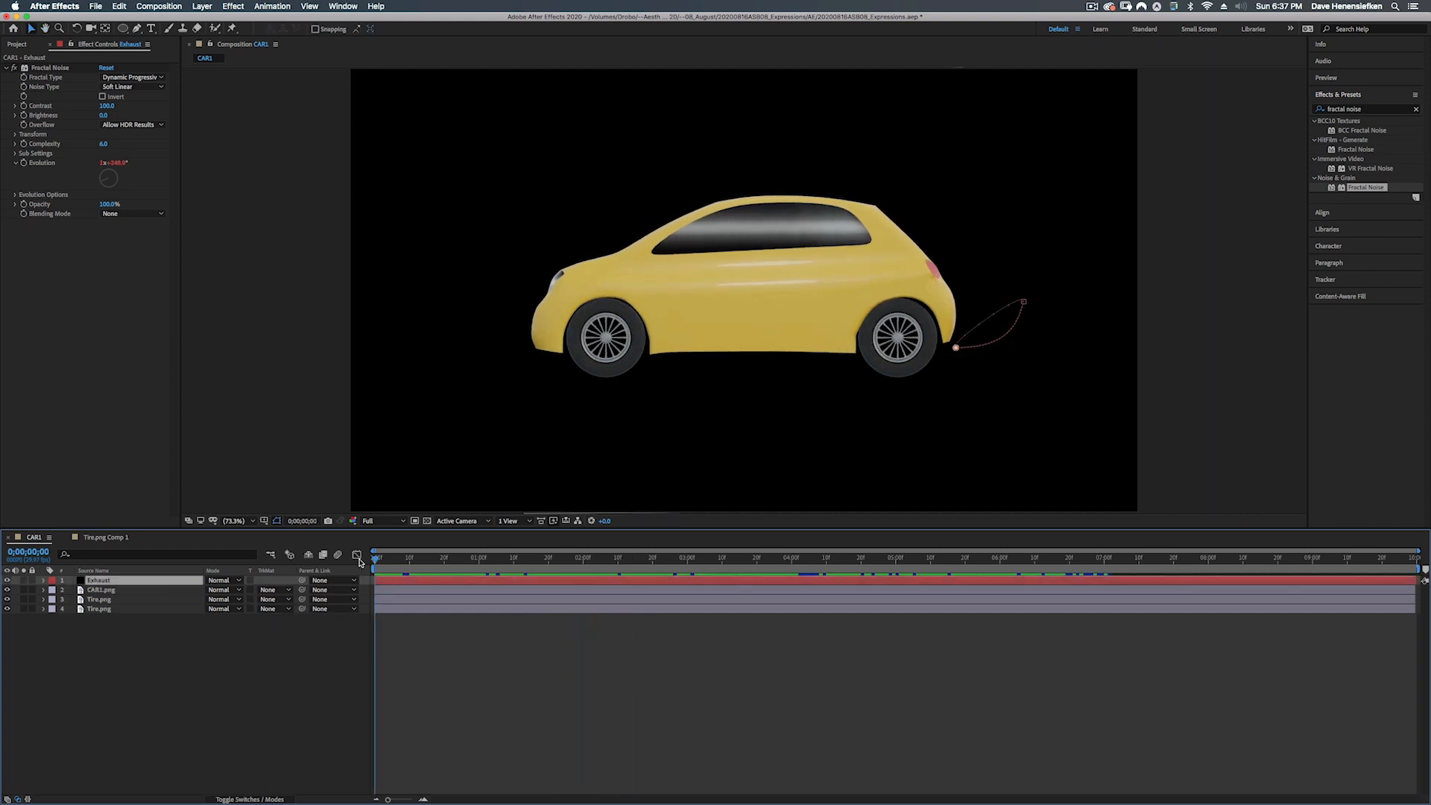
key(space)
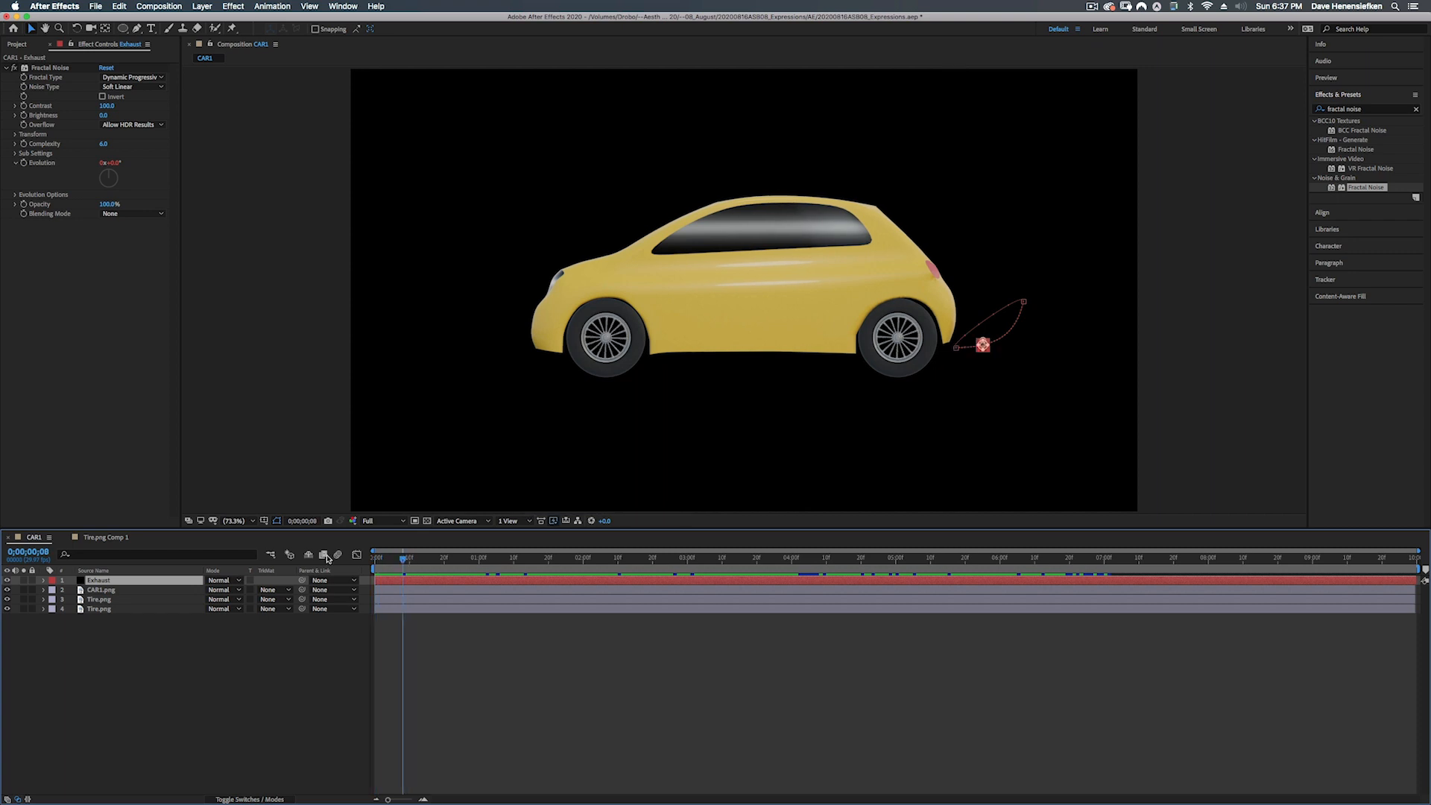
- Add the expression time*50; to the Exhaust layer's Rotation, preview the turning puff, and return to the start
key(r)
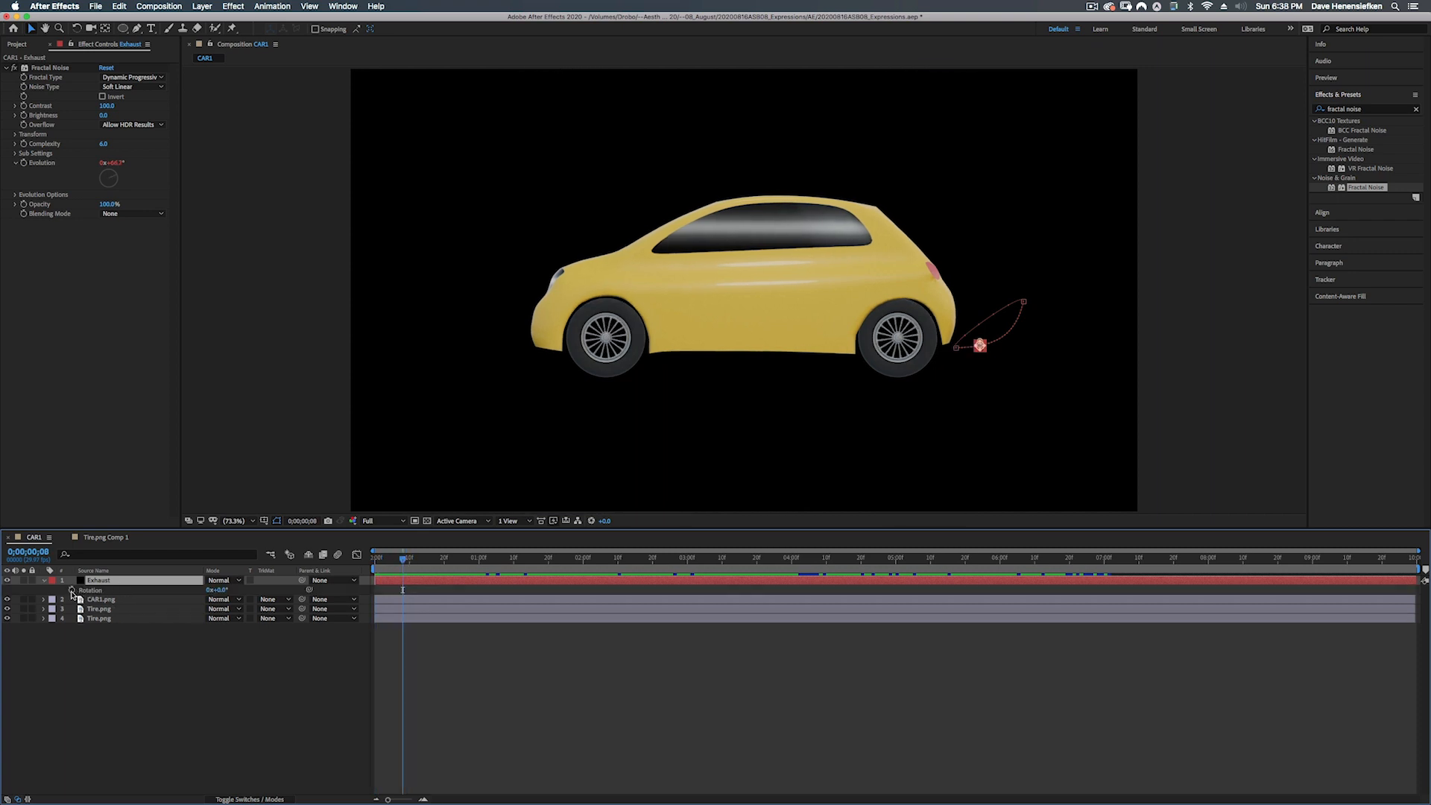
alt+click(73, 590)
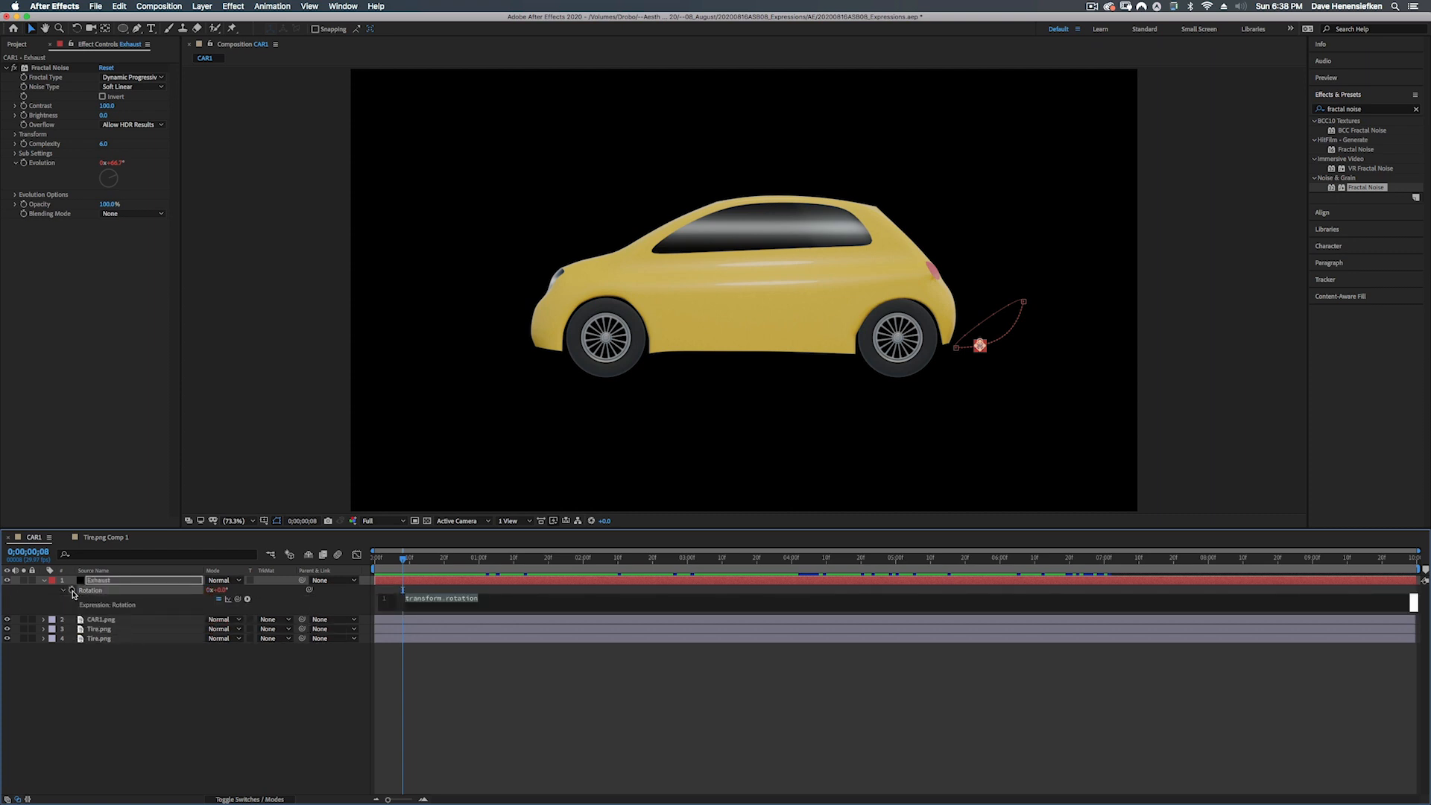
text(time-)
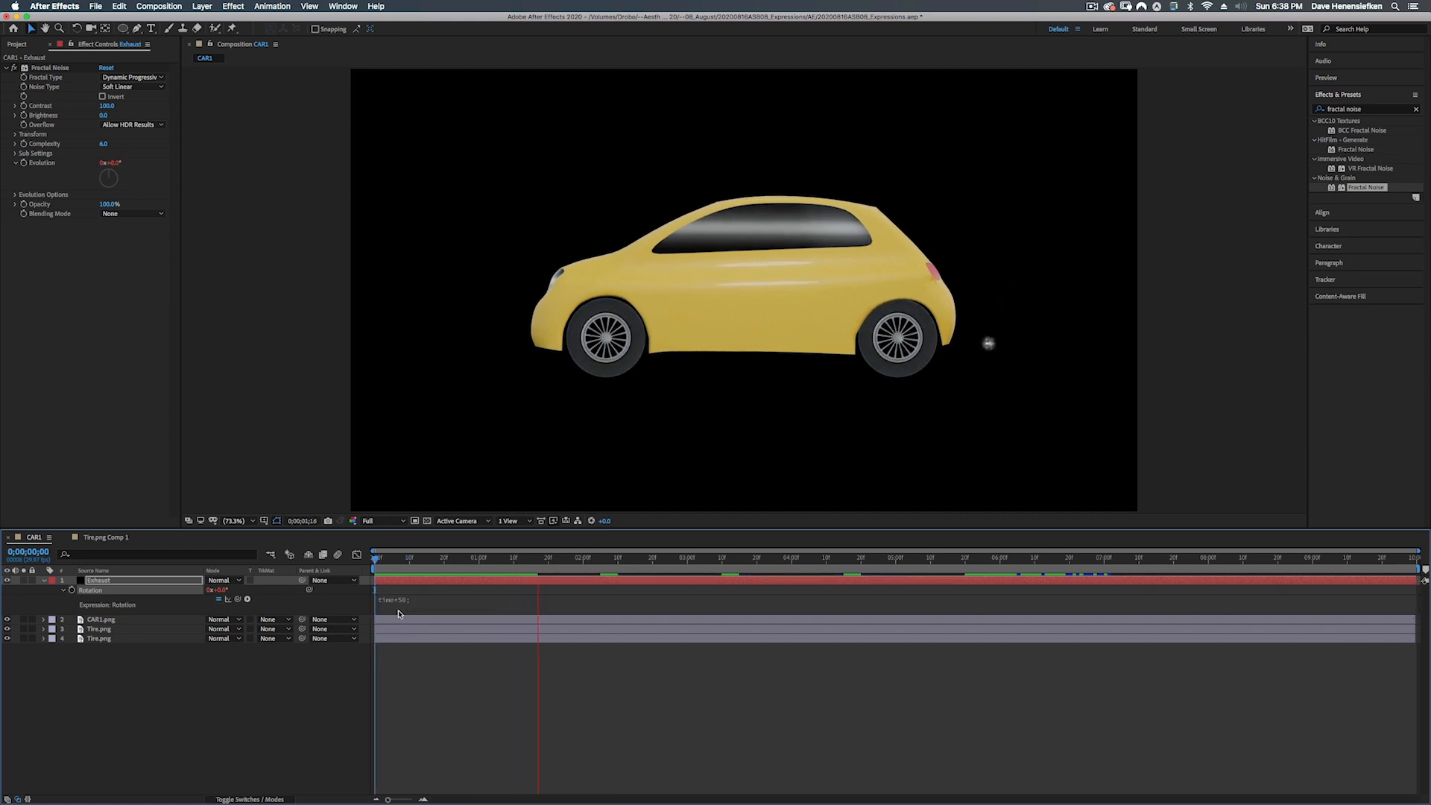
key(space)
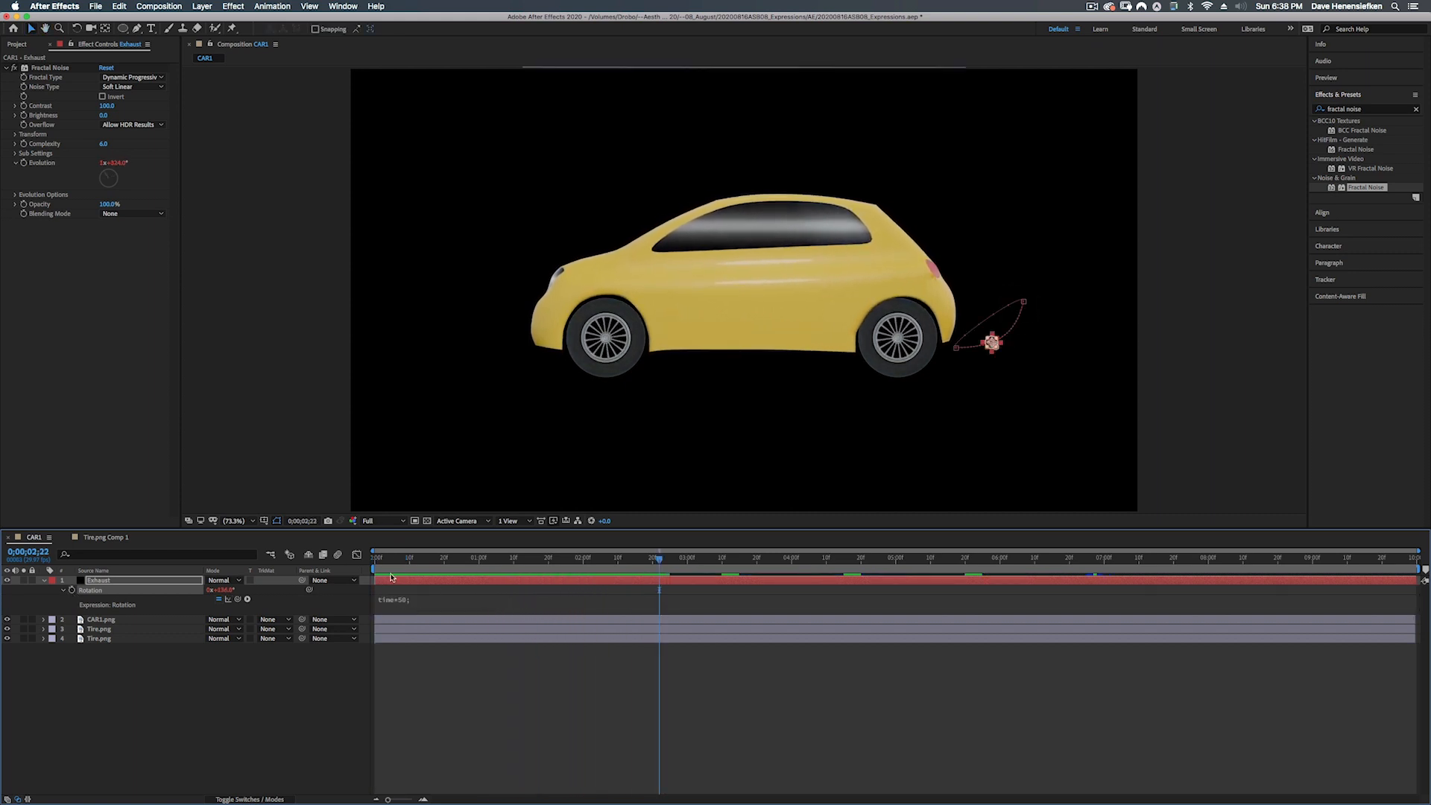
drag(396, 559, 294, 535)
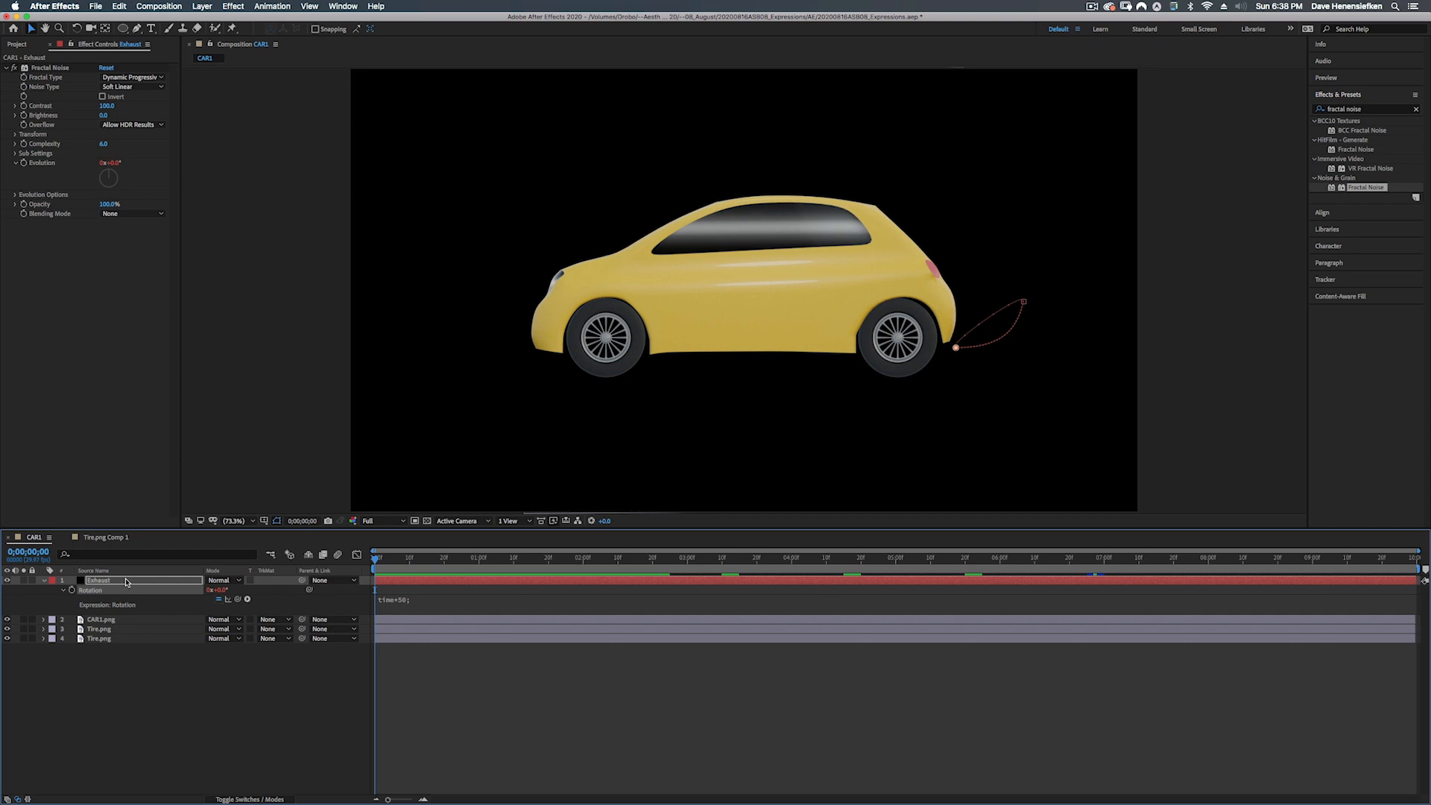
- Pre-compose the Exhaust layer as Exhaust Comp 1, moving all attributes into the new composition
right_click(409, 582)
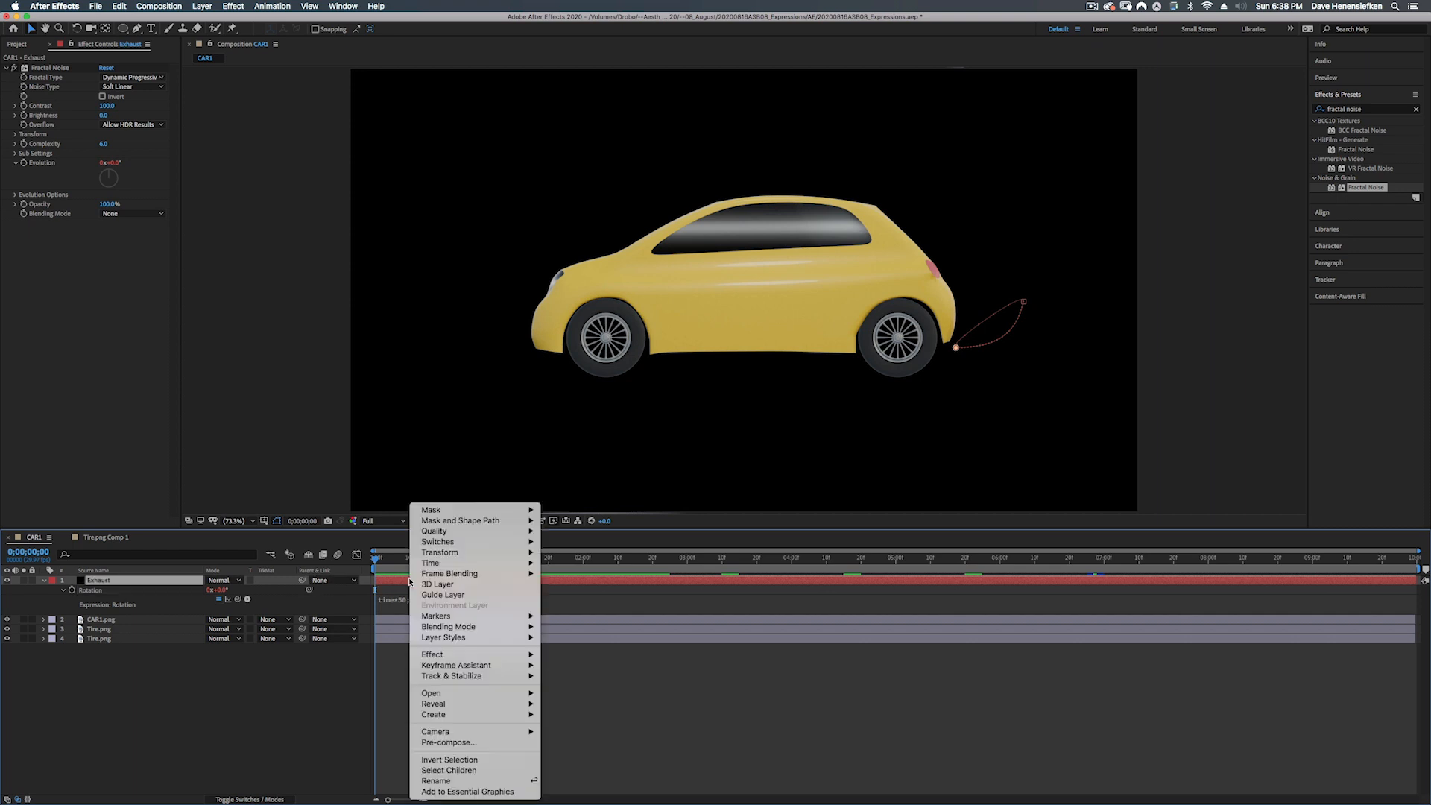
click(468, 744)
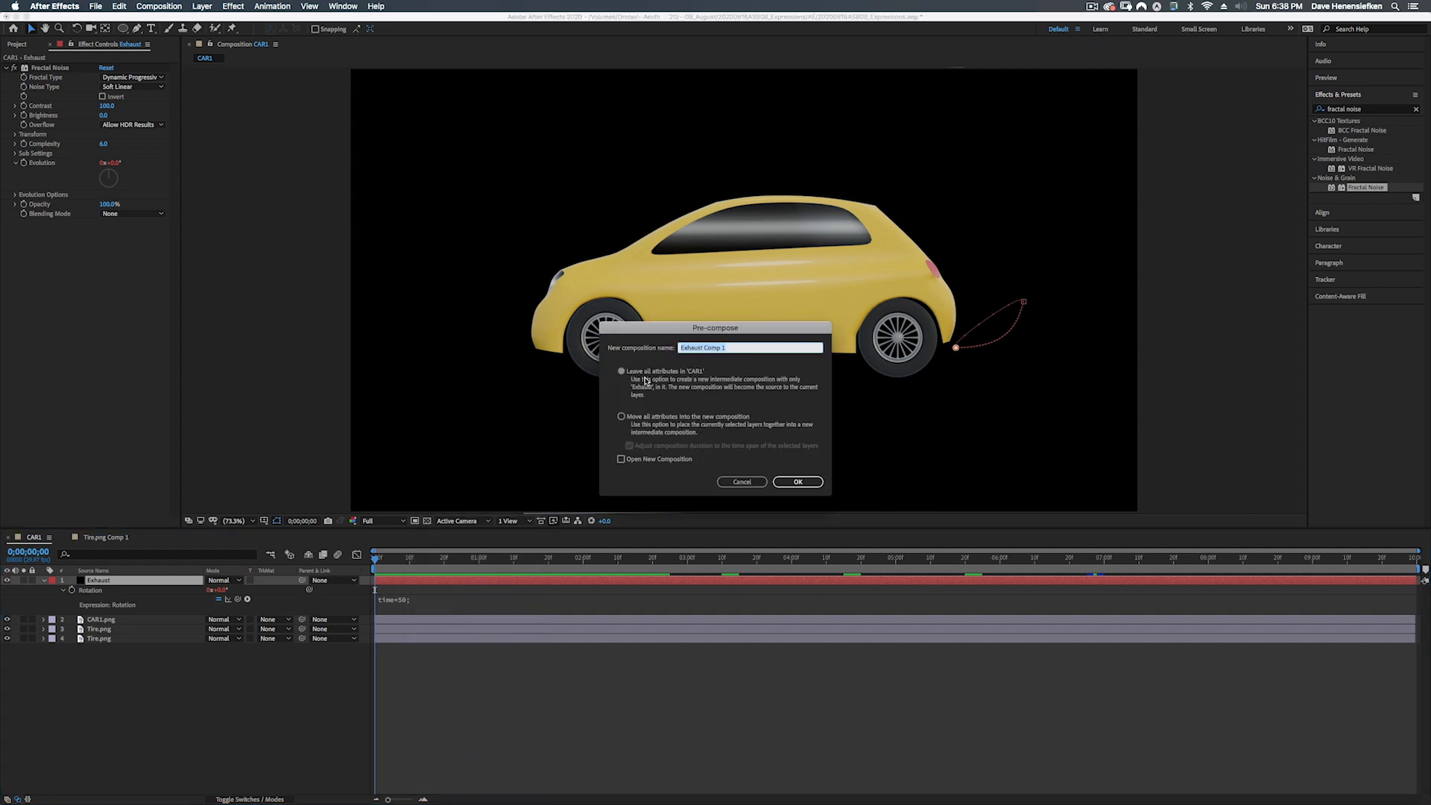
click(634, 419)
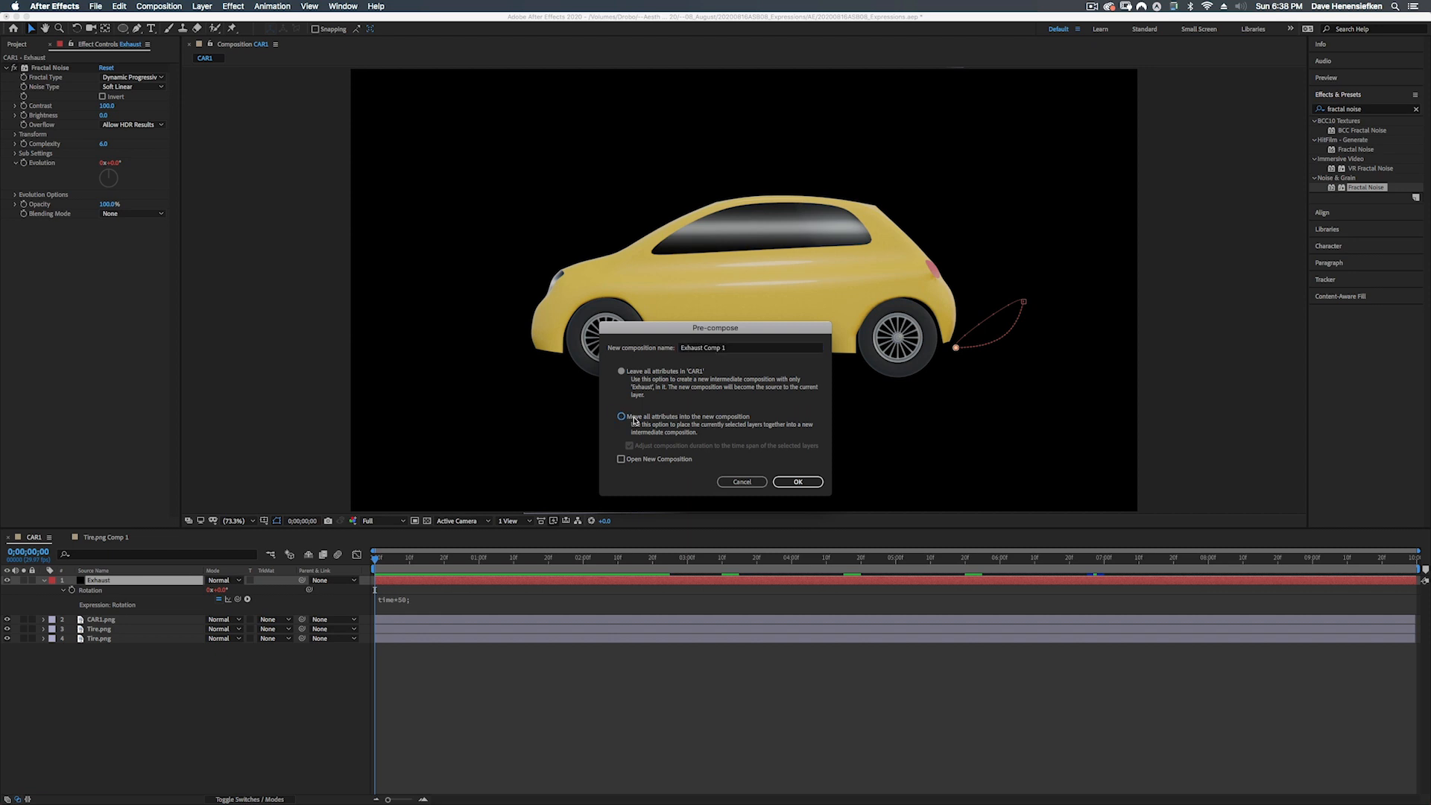
click(798, 482)
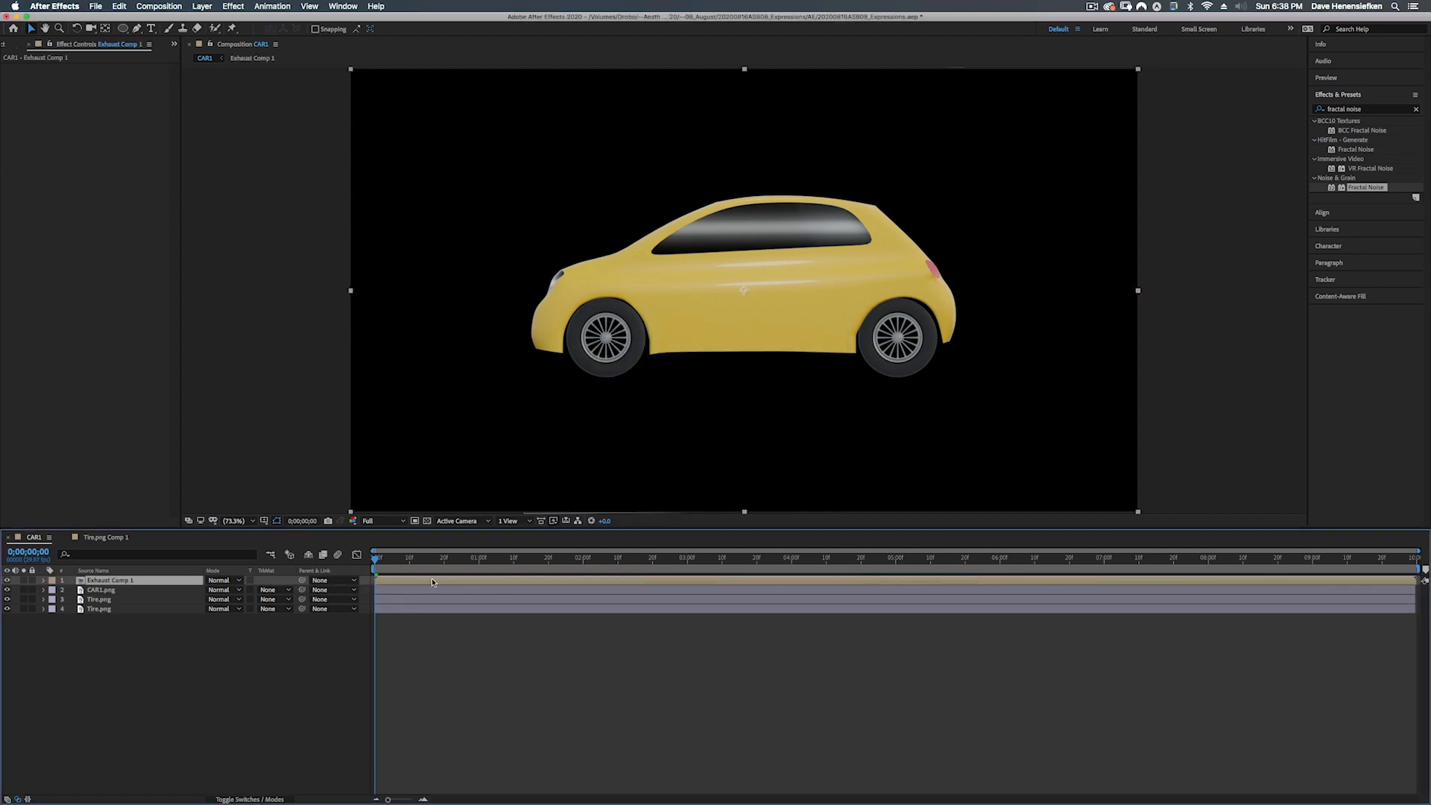
- Duplicate the Exhaust Comp 1 layer and enable time remapping on both copies
key(super+d)
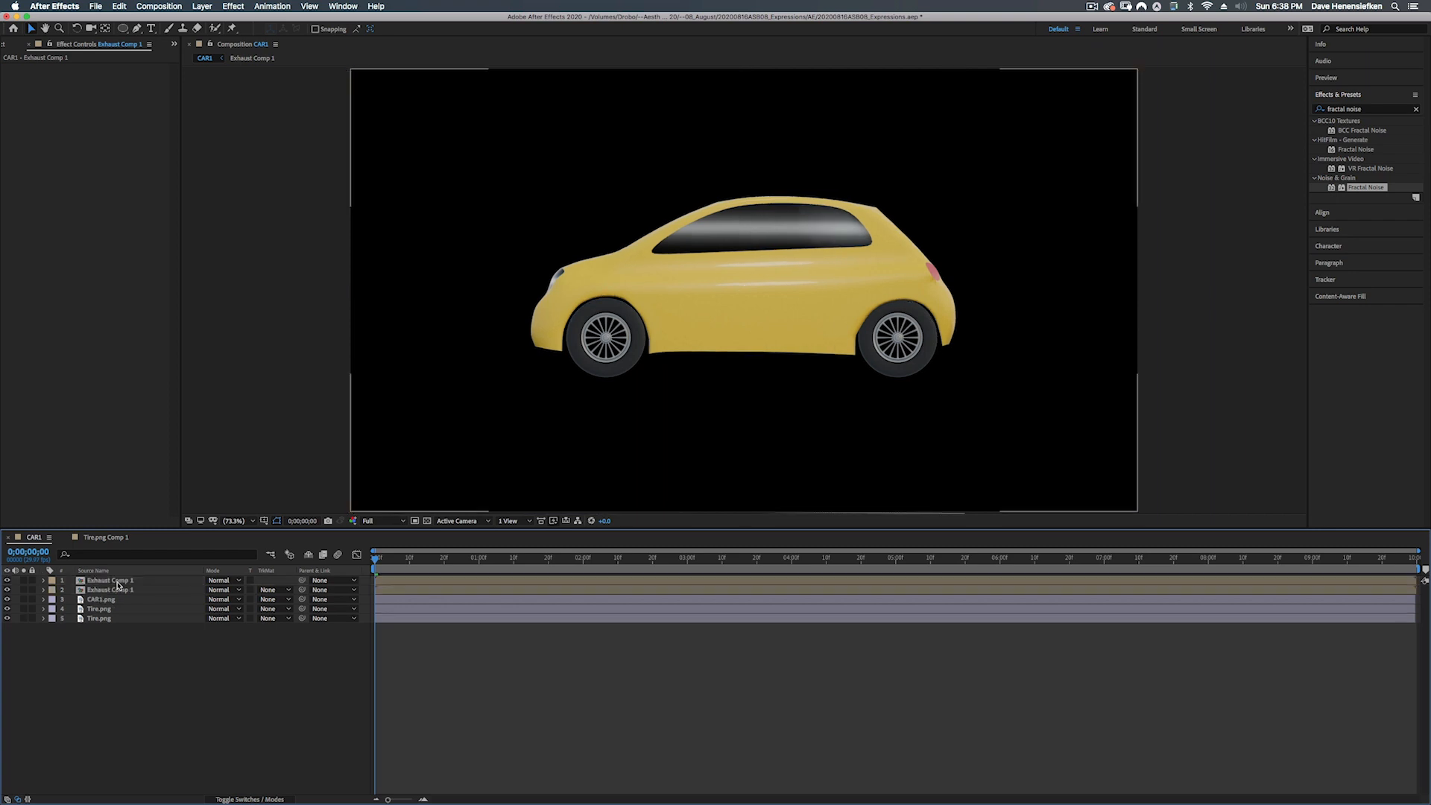
shift+click(120, 590)
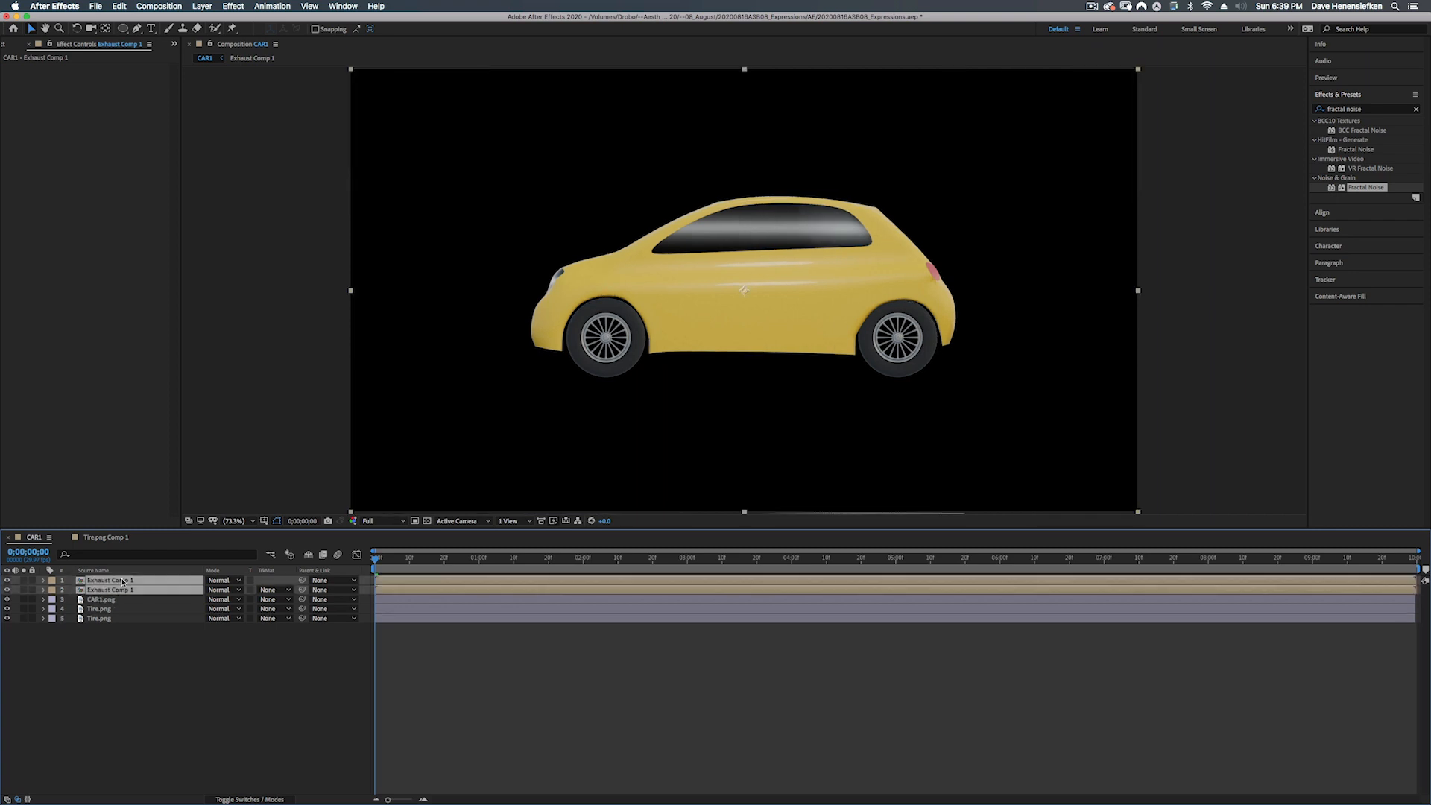
right_click(123, 582)
mouse_move(151, 564)
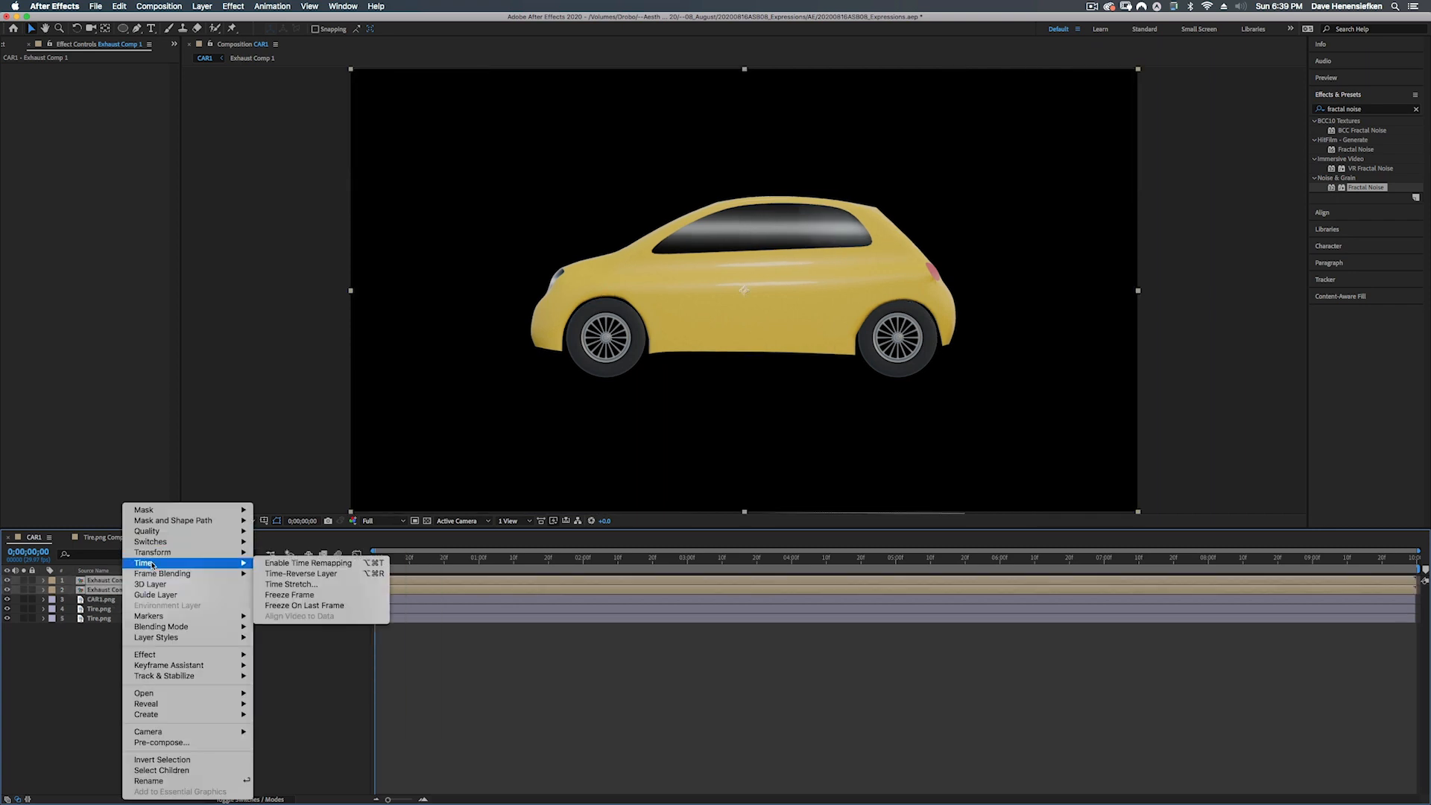
click(298, 564)
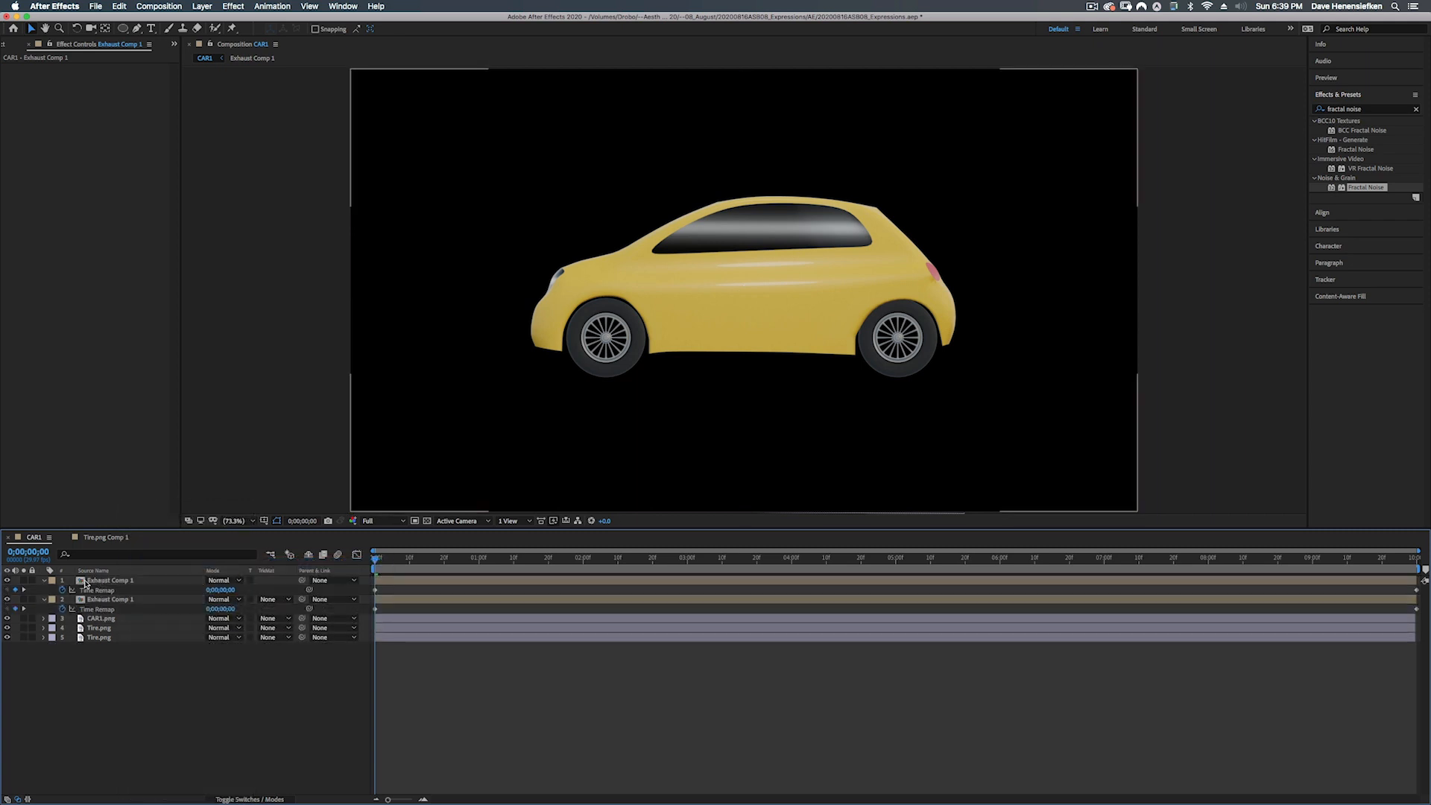
- Enable an expression on the upper Exhaust Comp 1's Time Remap and add a null object to the composition
alt+click(62, 591)
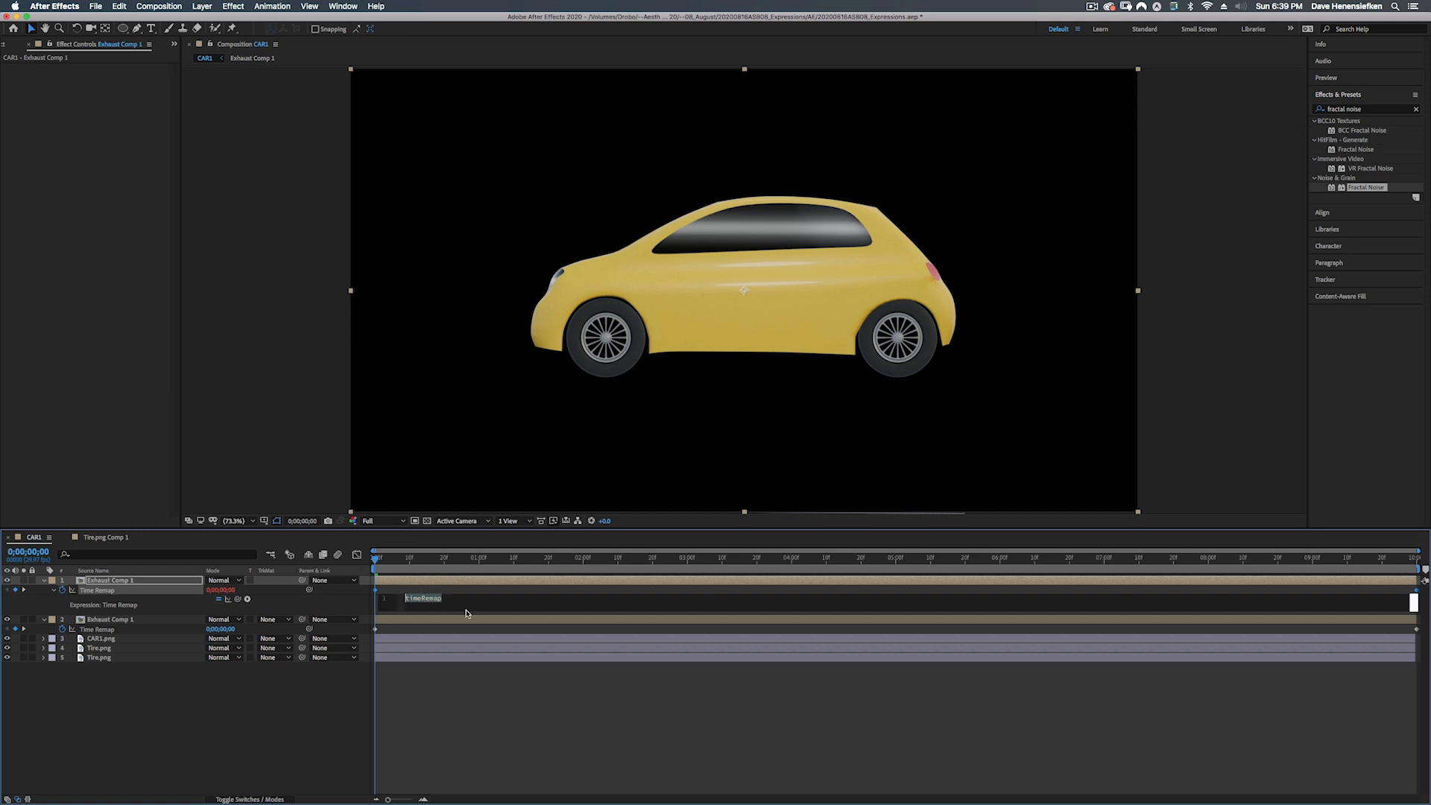
click(174, 581)
right_click(170, 721)
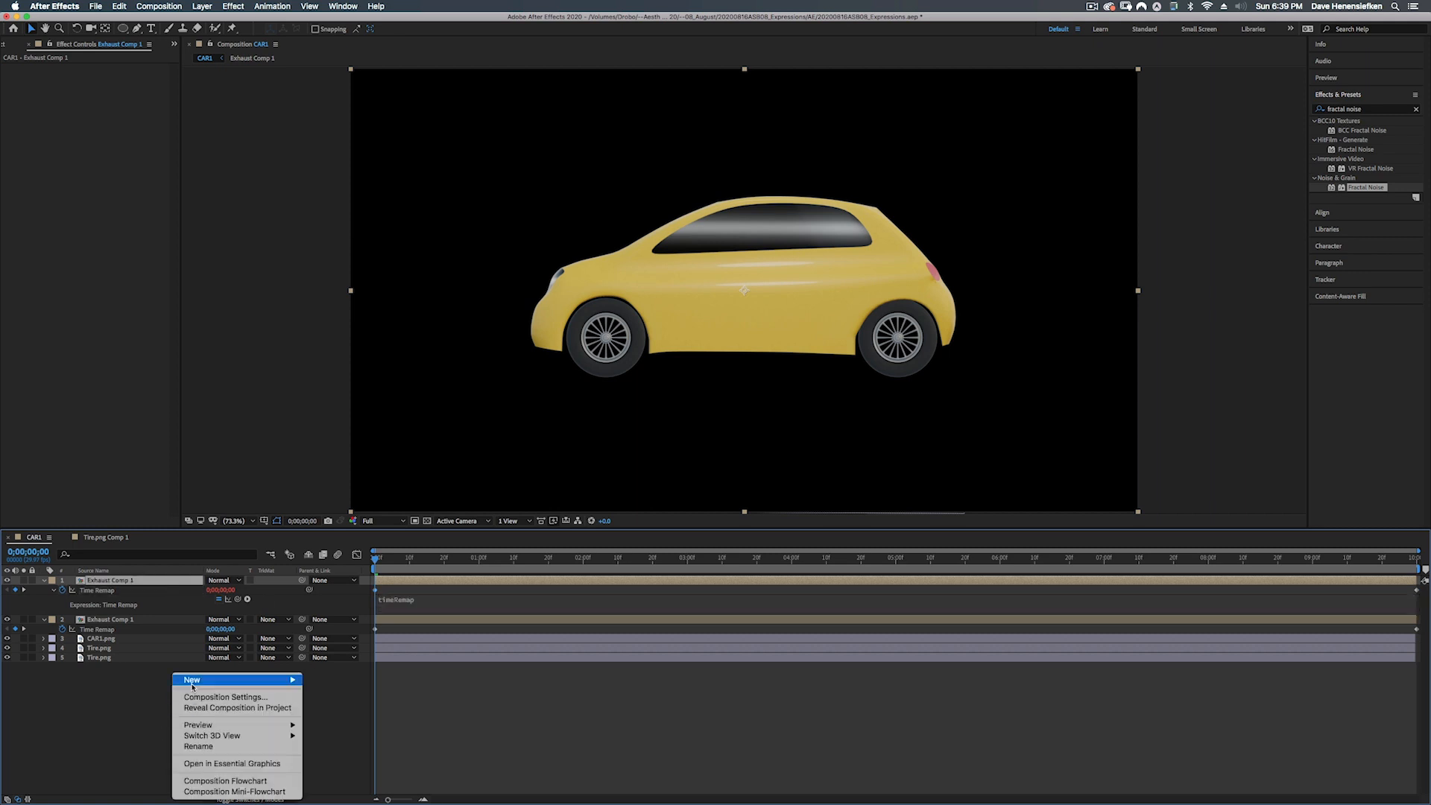
mouse_move(283, 680)
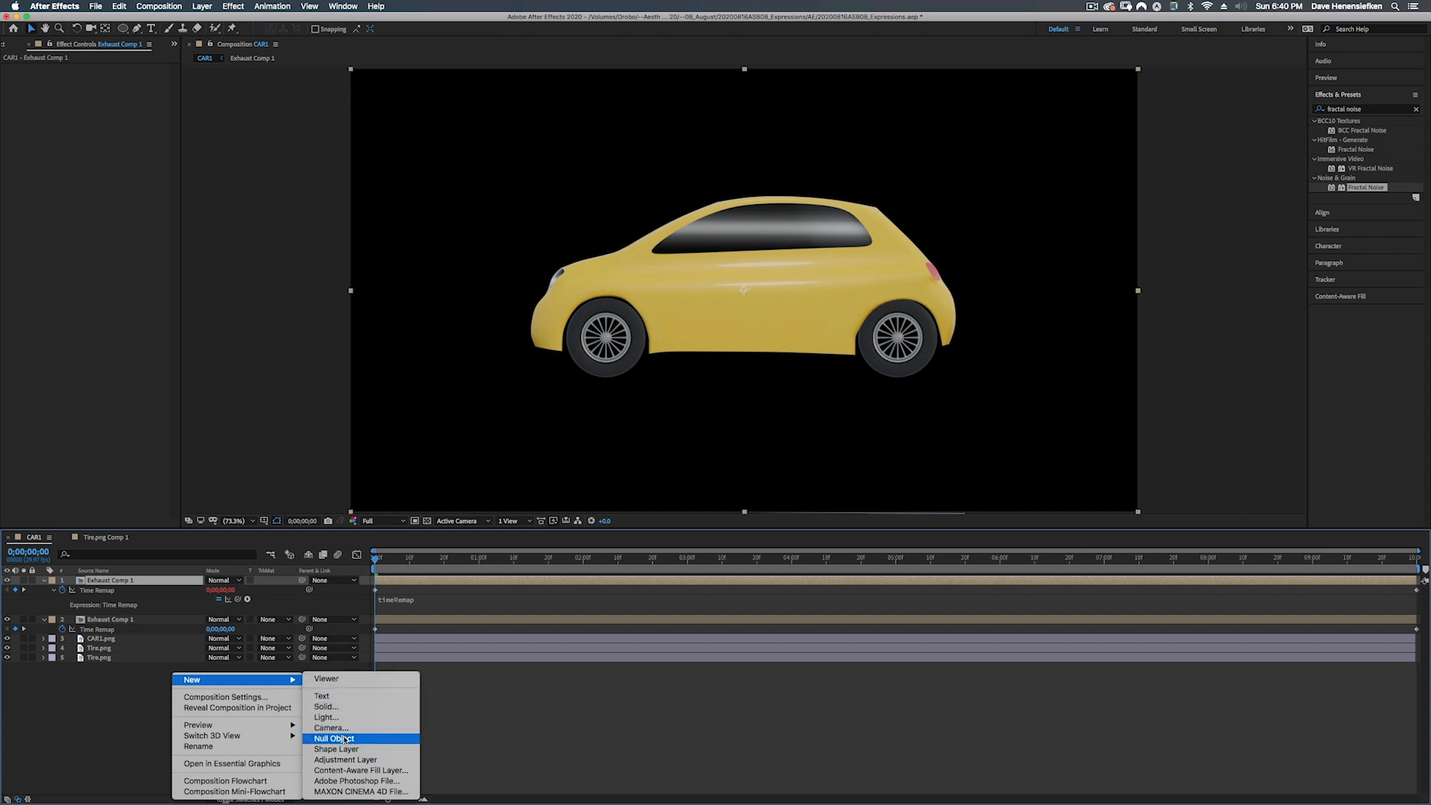
click(344, 739)
- Apply a Slider Control effect to the null object and rename it Time Offset
click(1352, 111)
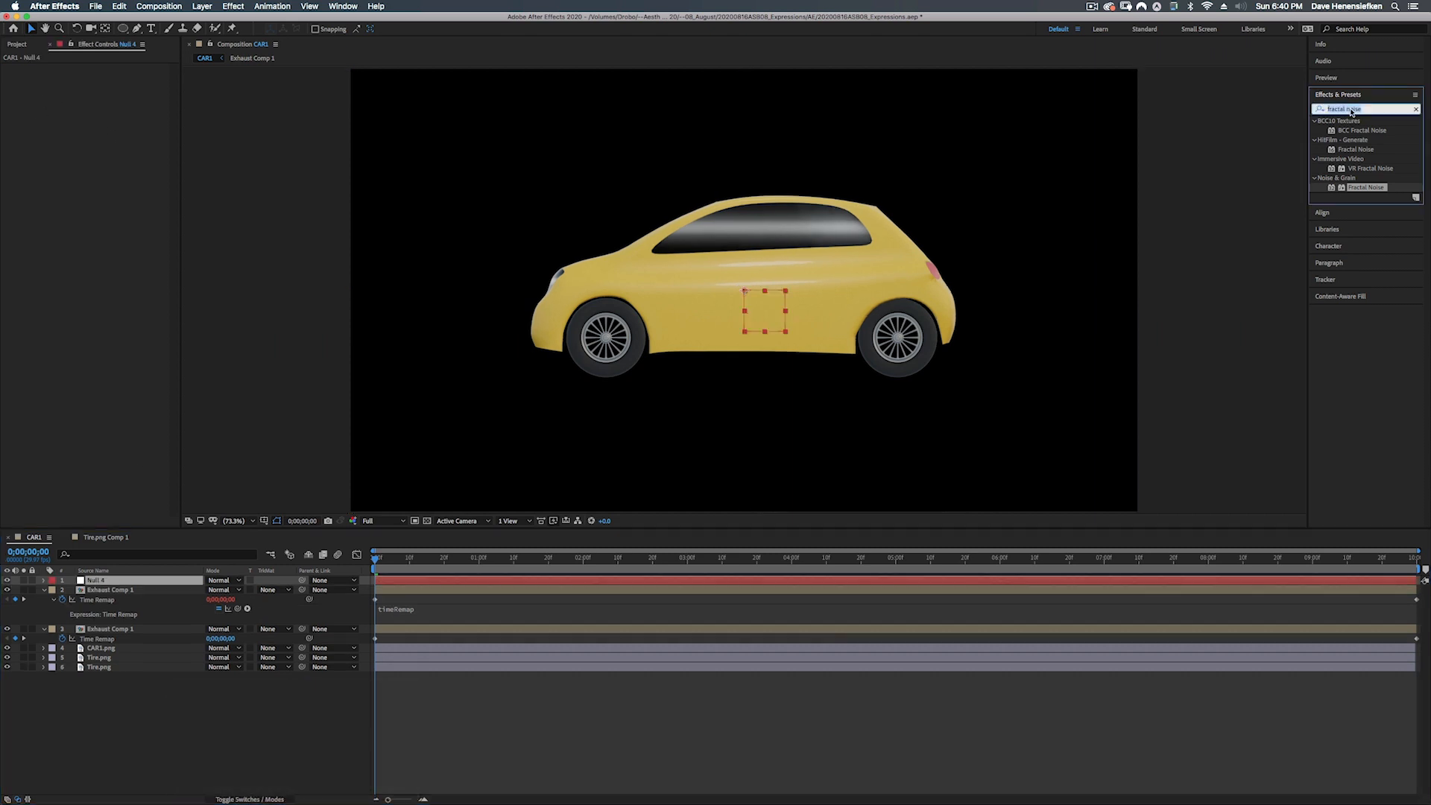
text(slider)
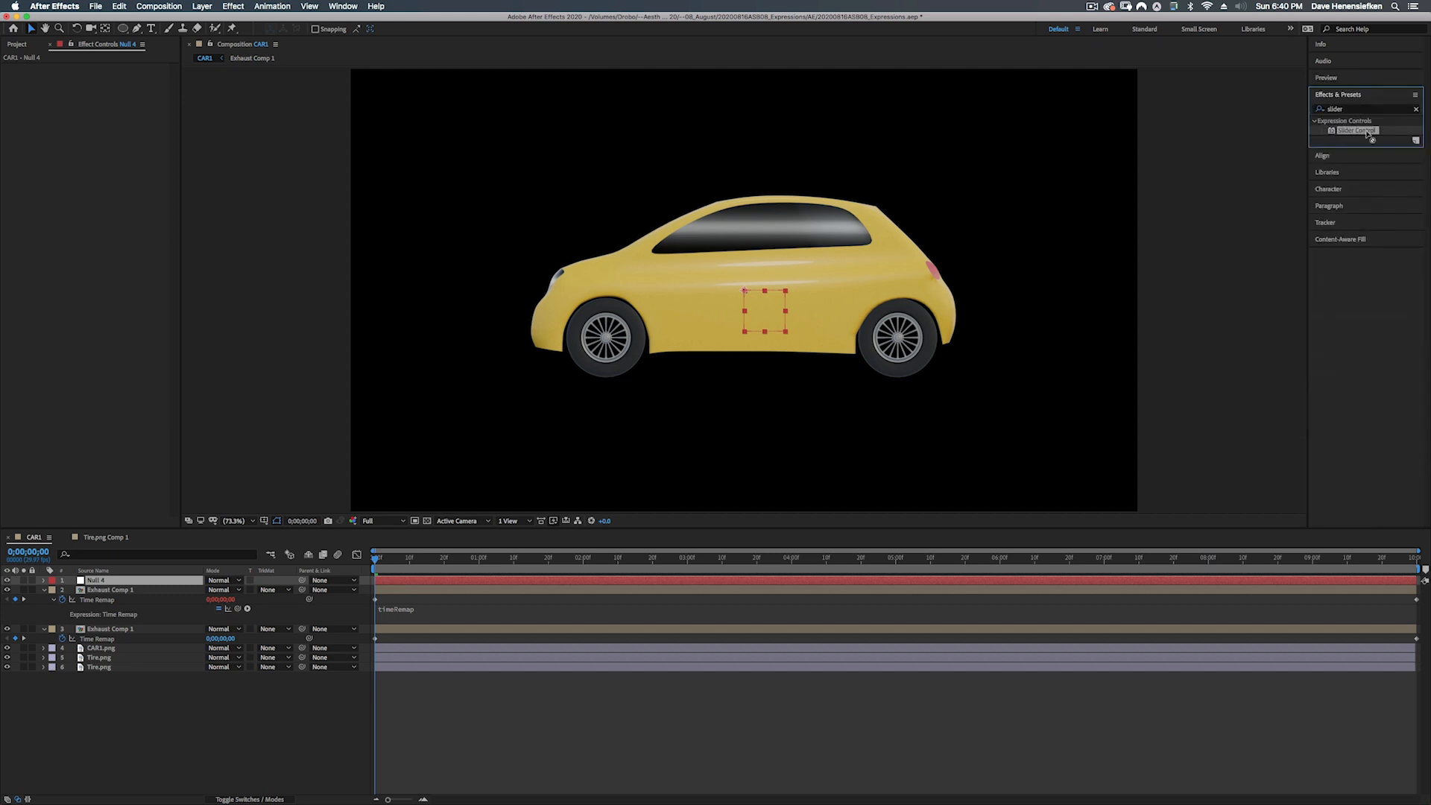
drag(1371, 134, 50, 72)
click(47, 68)
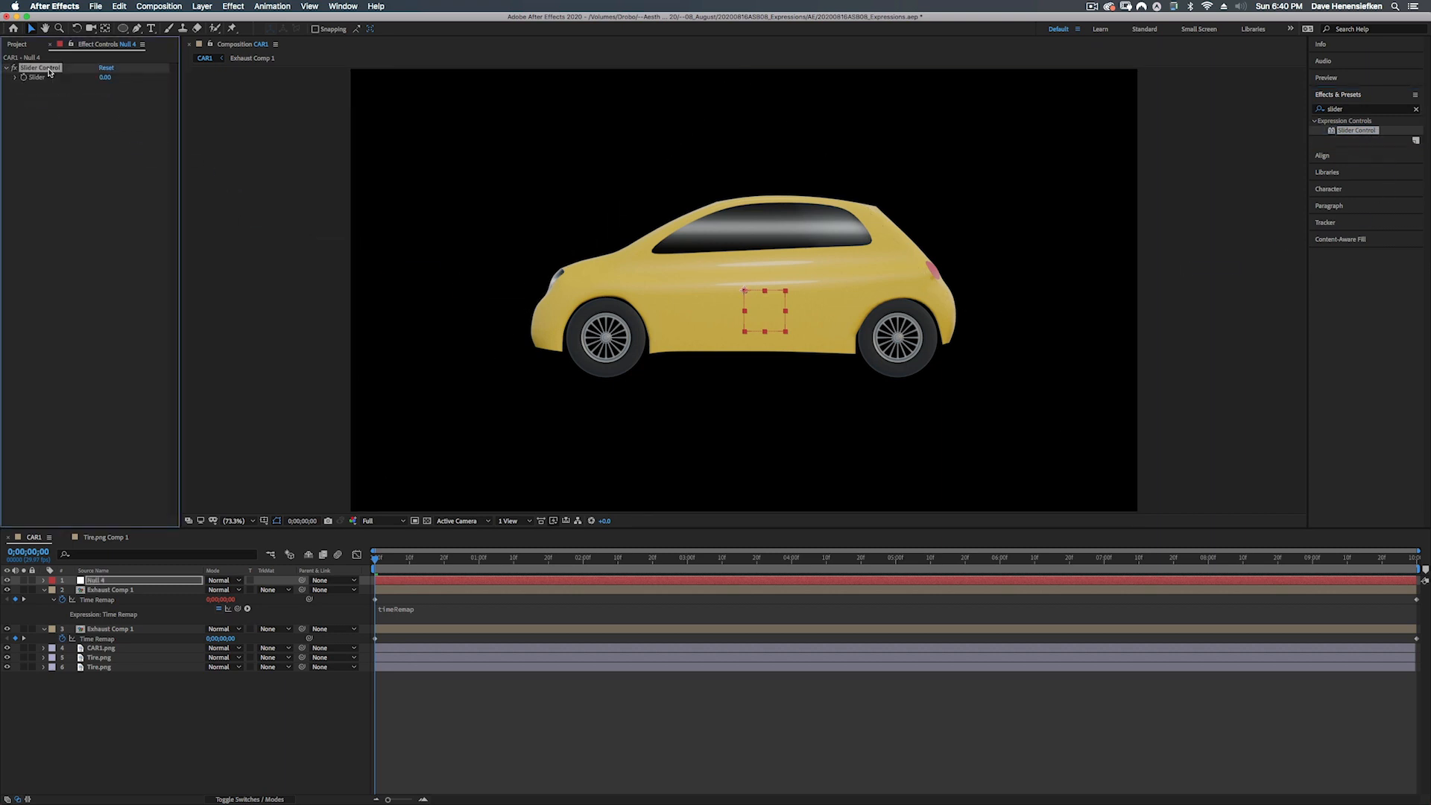
key(Return)
text(Time Offset)
key(Return)
- Lock the effect controls on the null's Time Offset slider and select the upper Exhaust Comp 1 layer
click(71, 45)
click(123, 591)
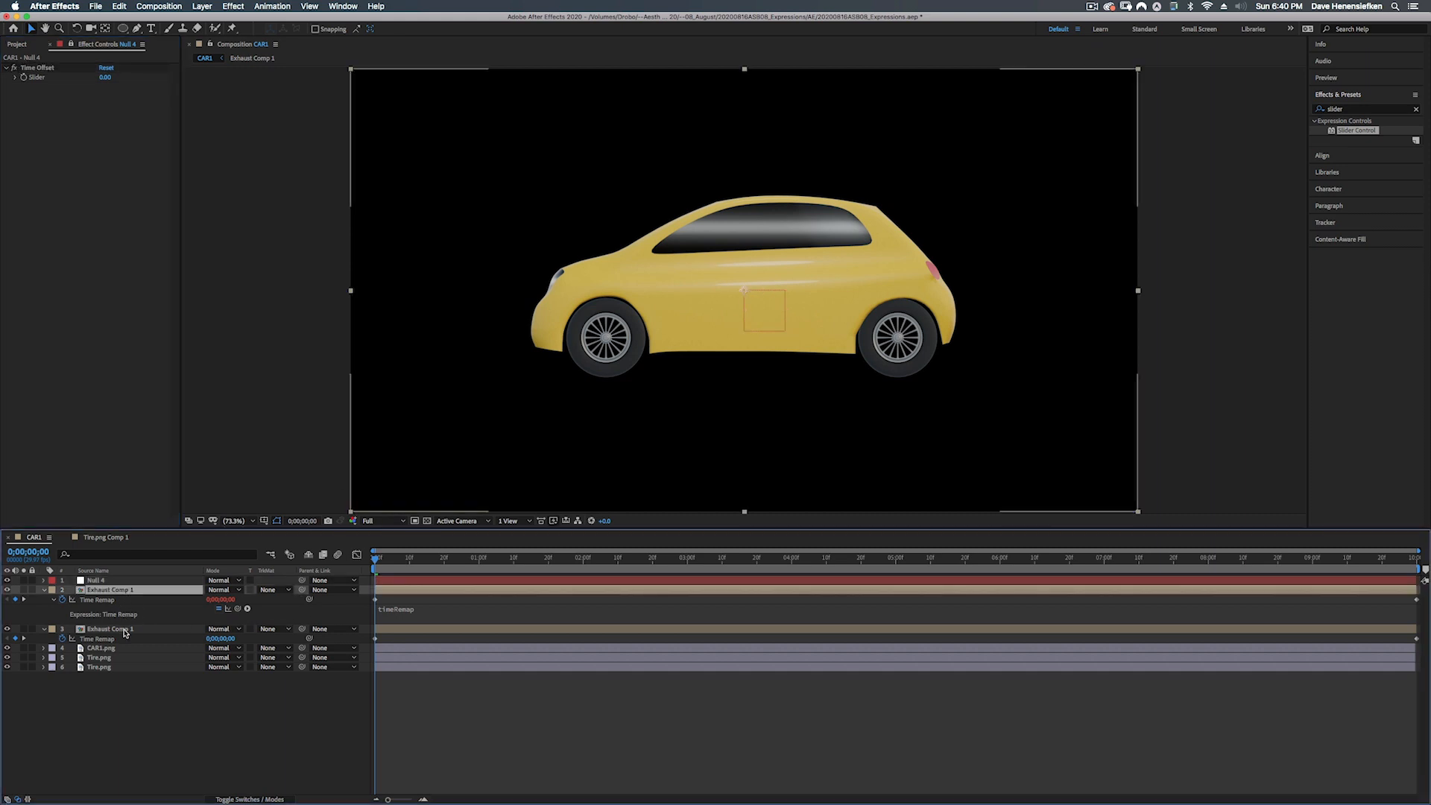
click(125, 633)
click(127, 591)
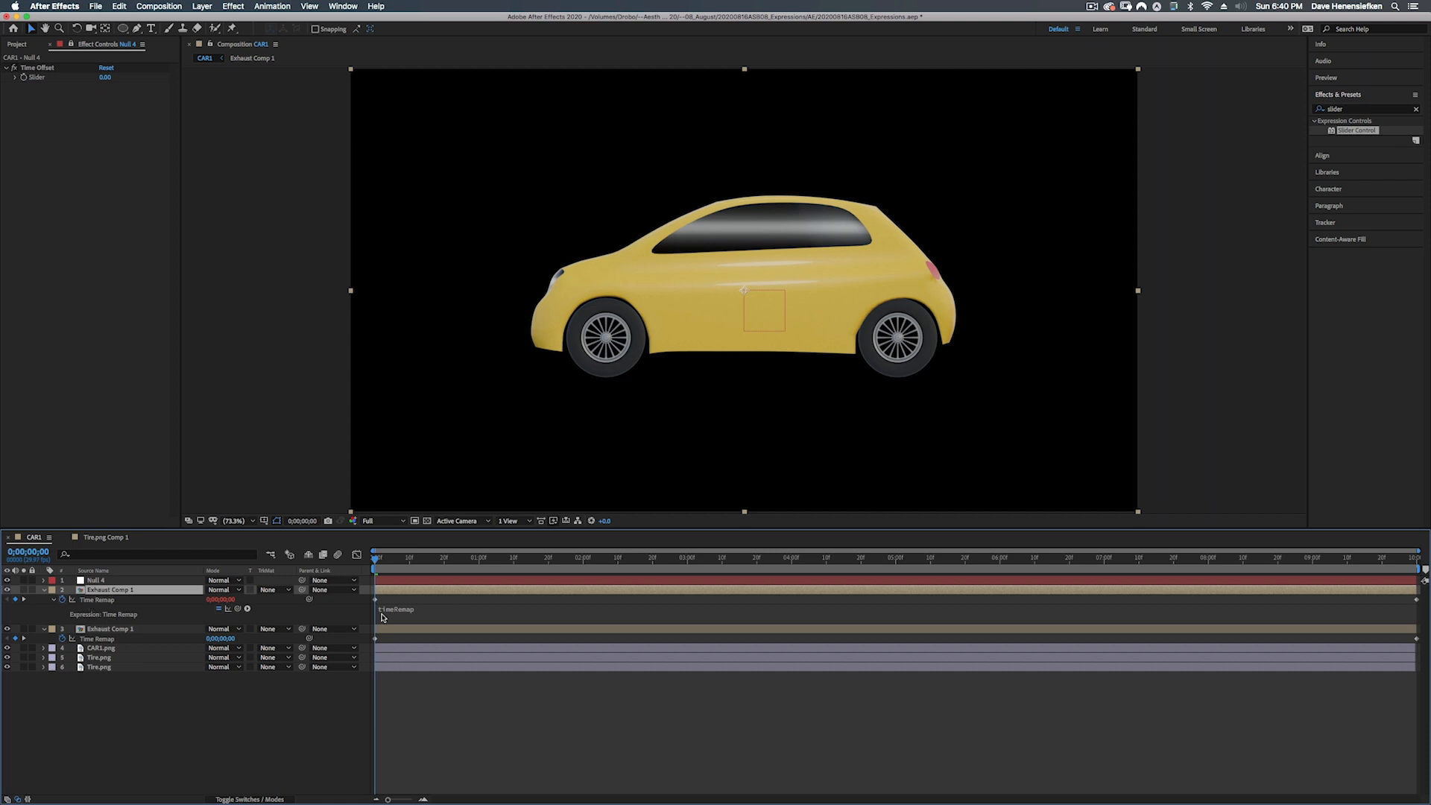
- Replace the upper Exhaust Comp 1's Time Remap expression with timeOffset= linked to the null's Time Offset slider, divided by 29.97 and ended with a semicolon
click(402, 611)
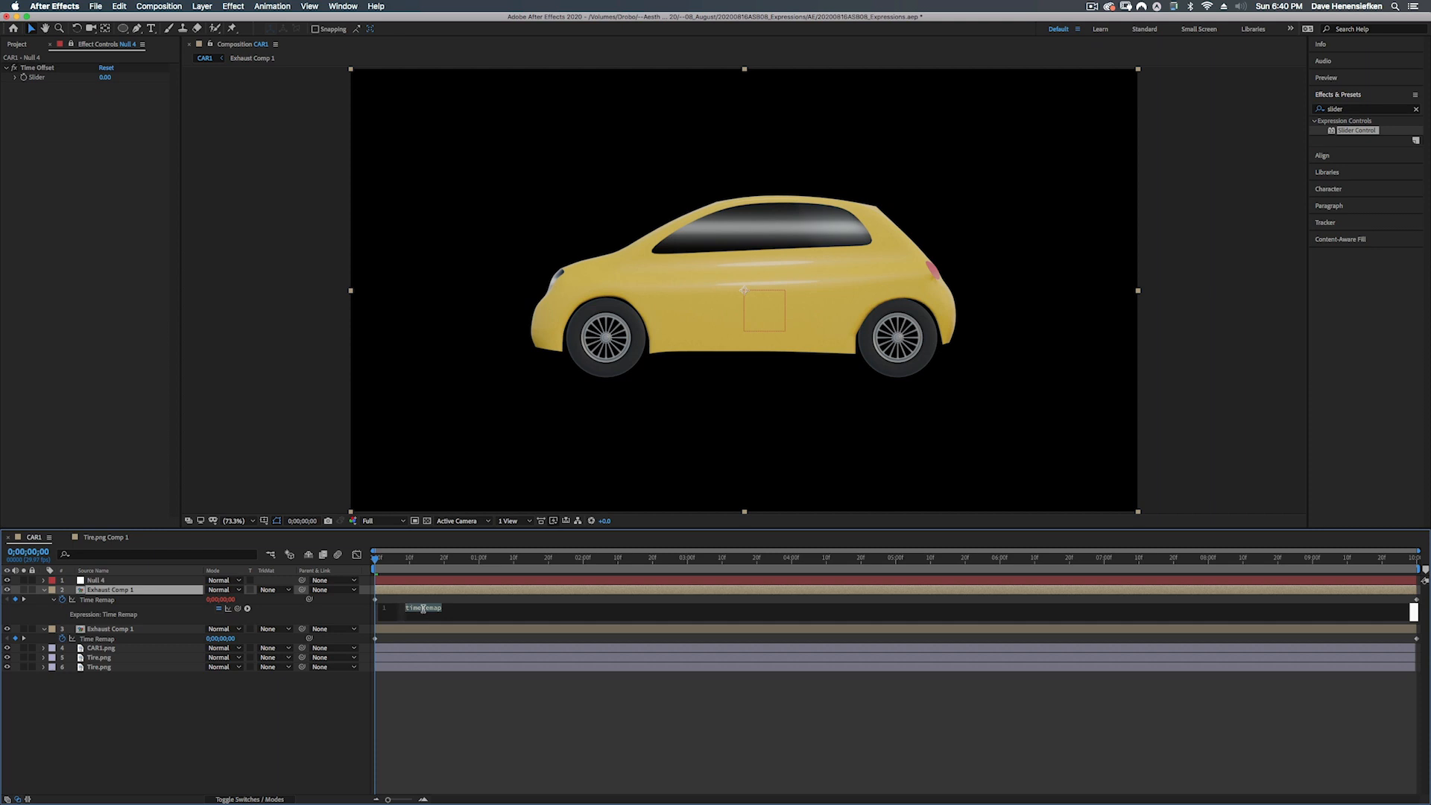
key(BackSpace)
text(time)
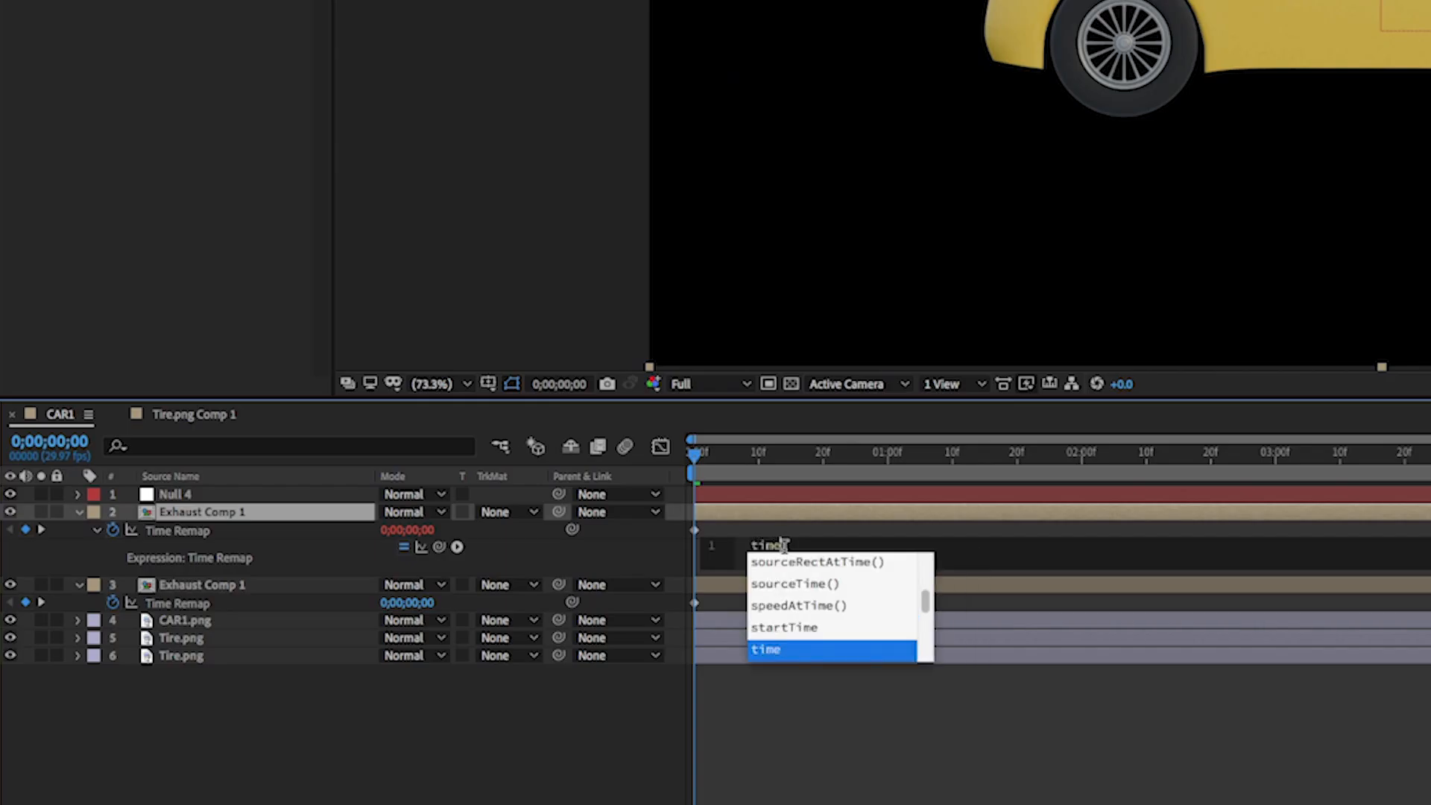
text(Offset)
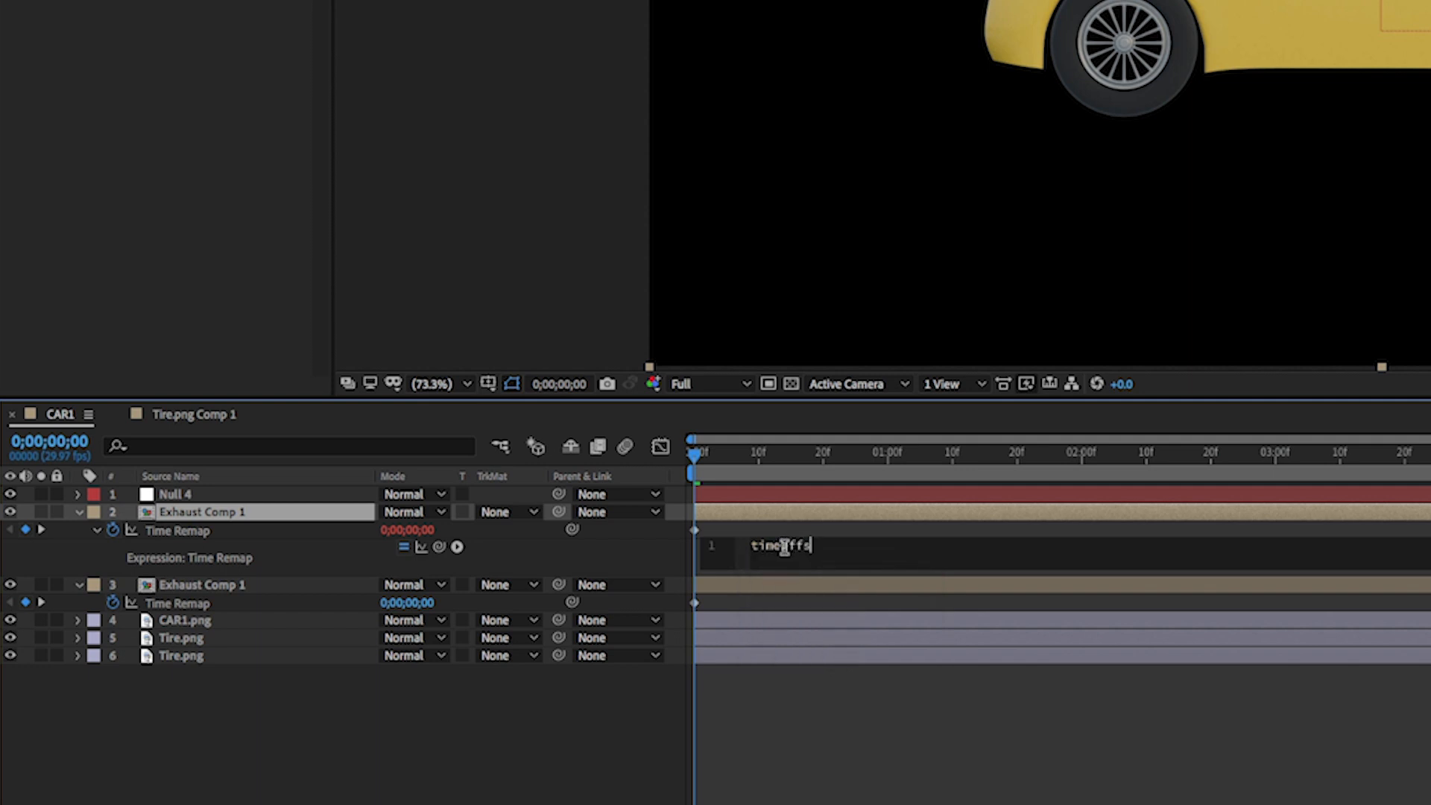
text(-)
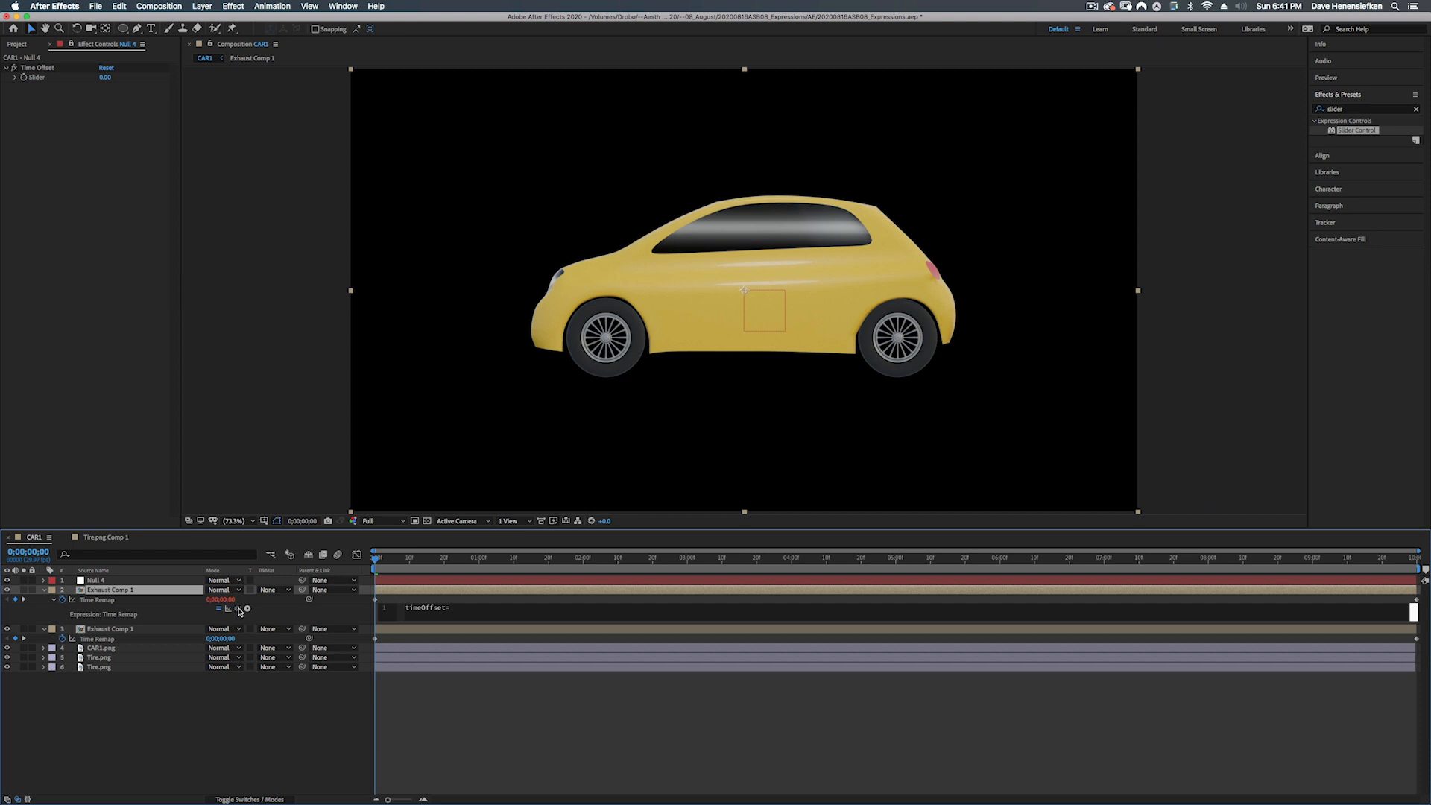
drag(237, 609, 41, 81)
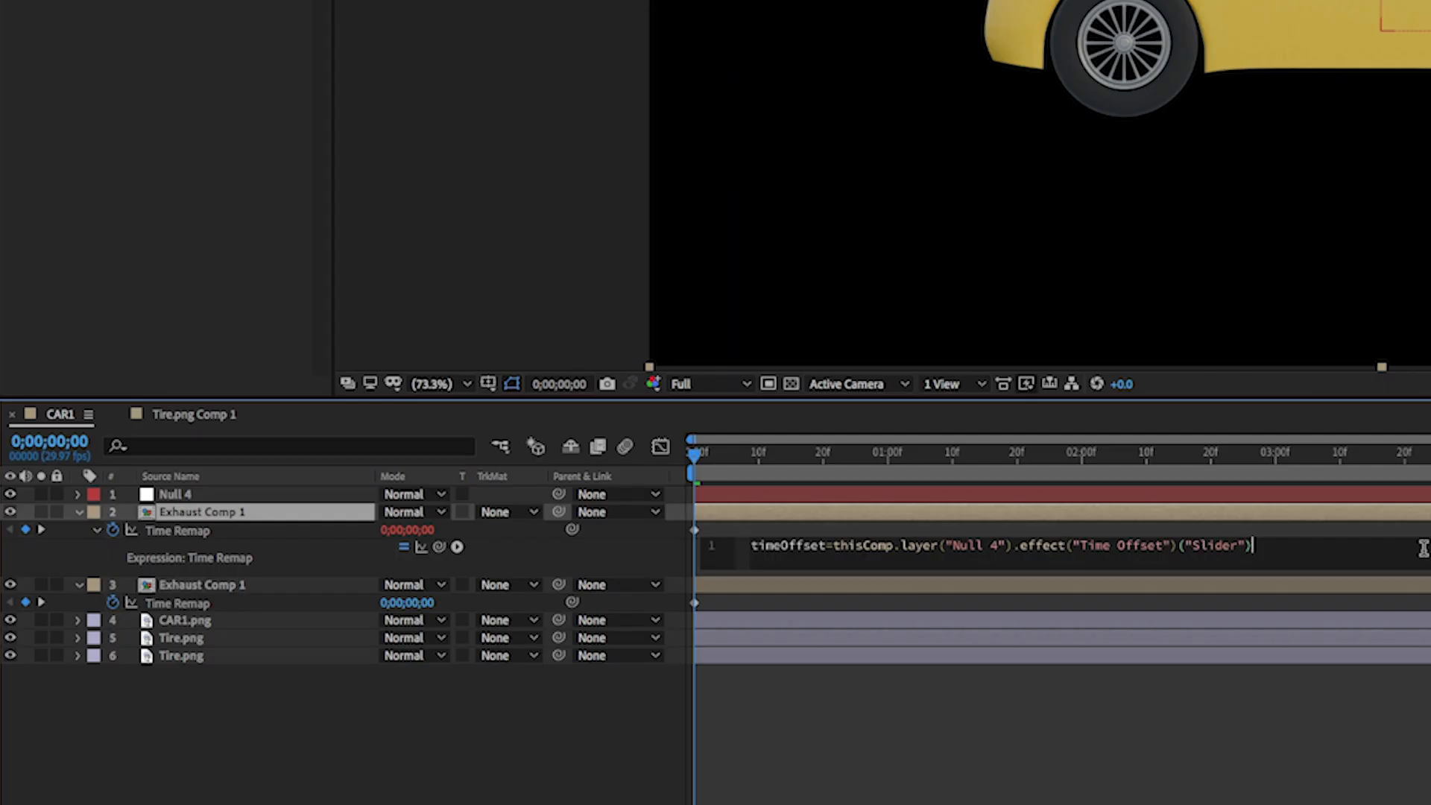
text(;)
text(29.97;)
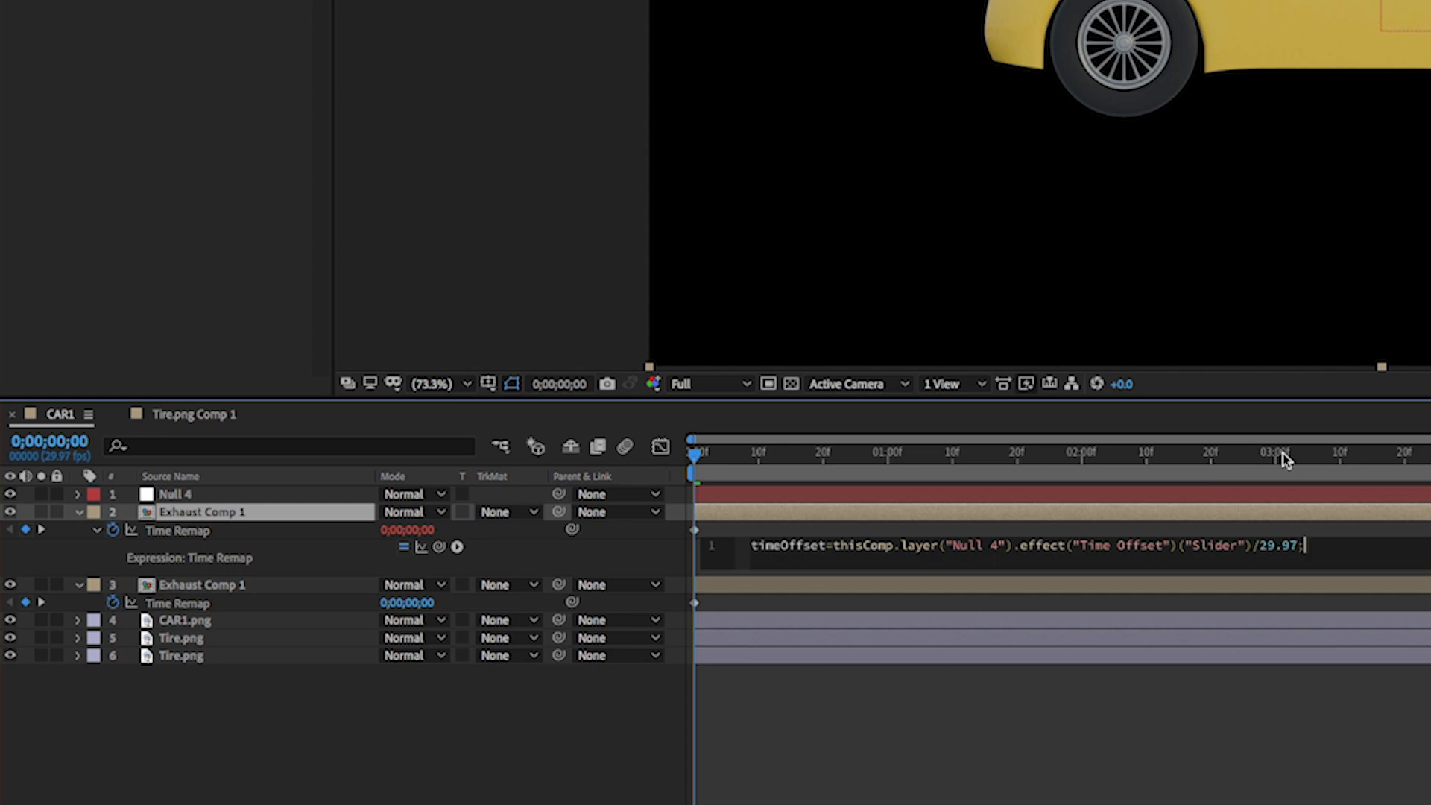
click(1223, 453)
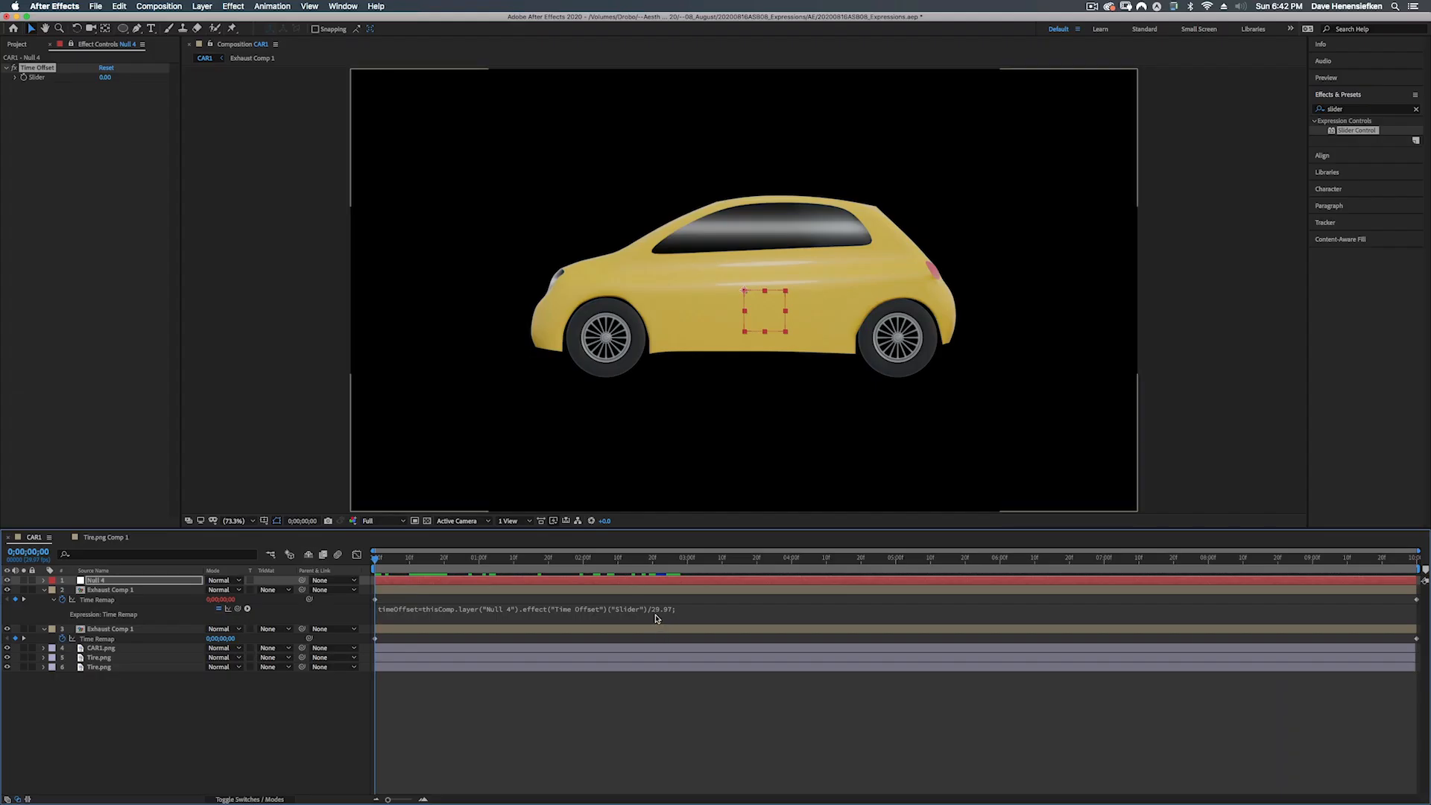
- Check the frame rate in the CAR1 composition's settings
click(172, 4)
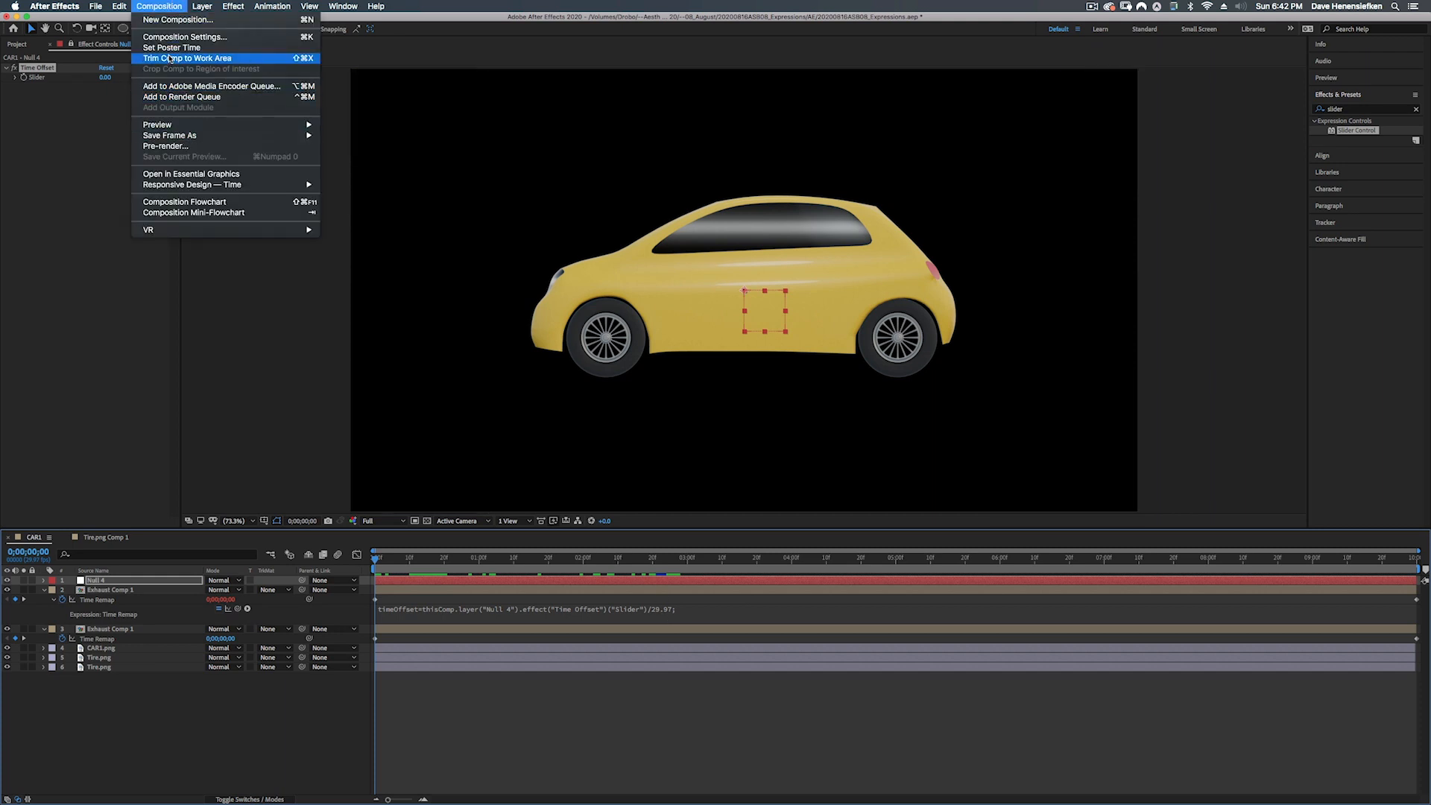
click(185, 36)
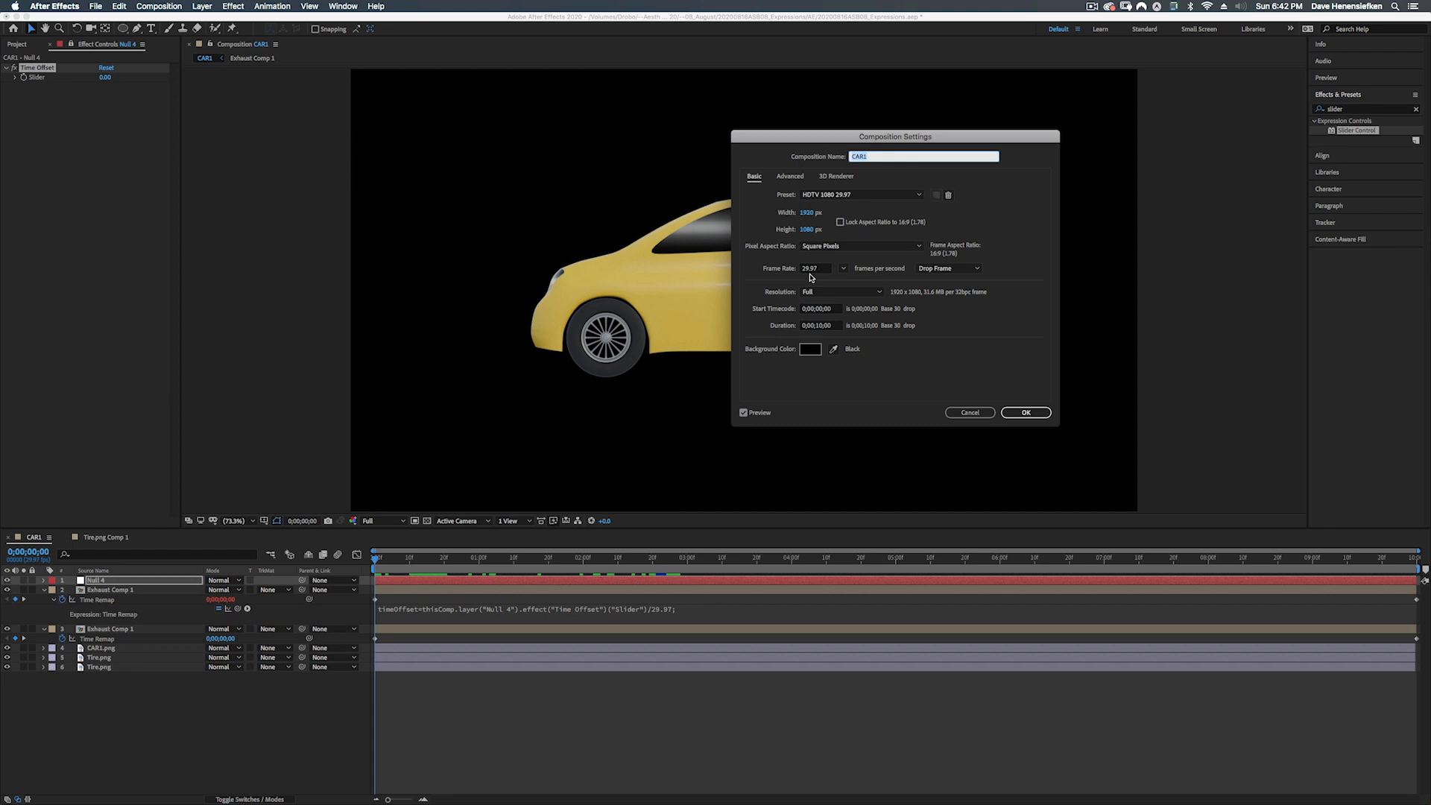
click(984, 415)
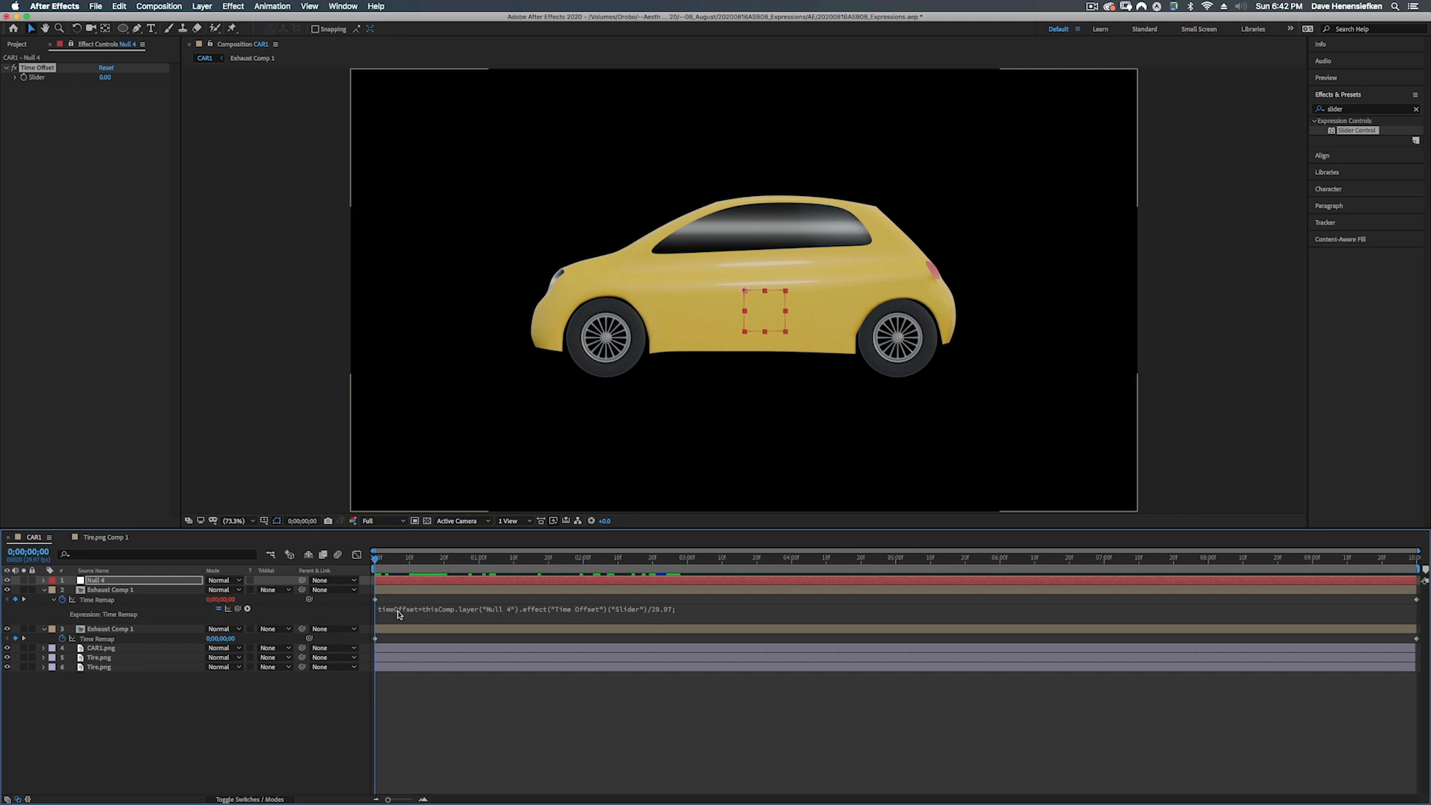
- Add a second expression line, baseTime=, linked to the lower Exhaust Comp 1's Time Remap and ended with a semicolon
click(708, 609)
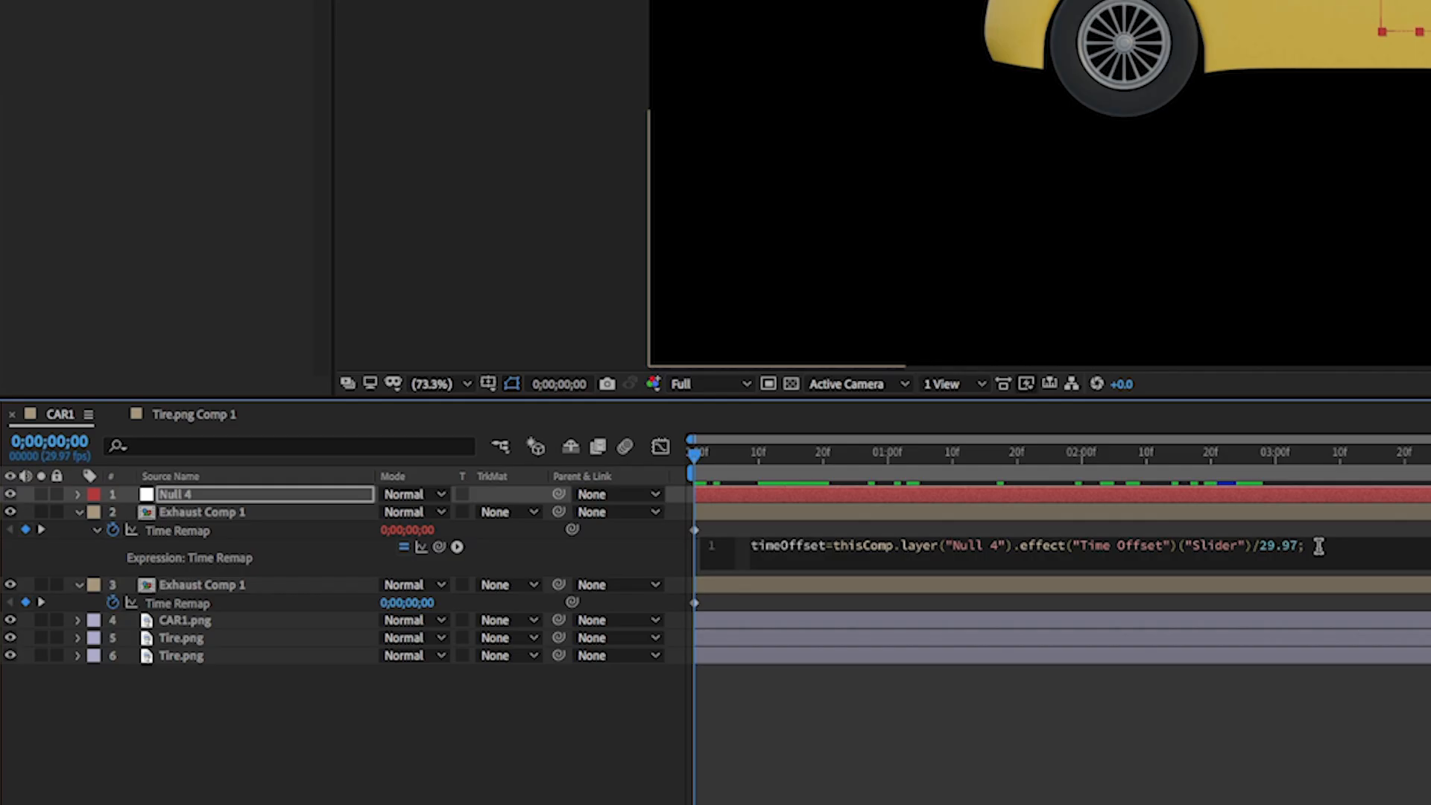
key(Return)
text(baseTime=)
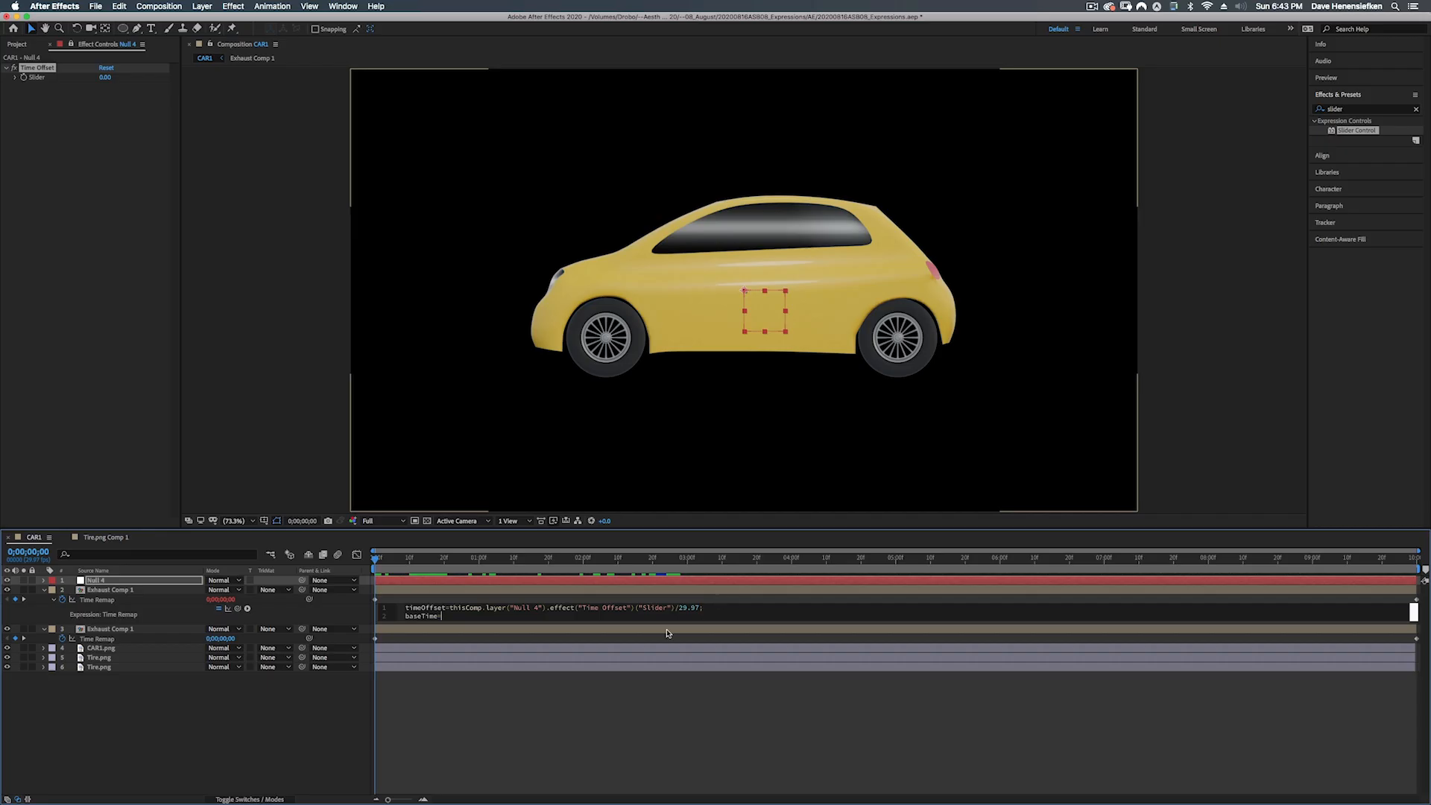
drag(237, 609, 99, 641)
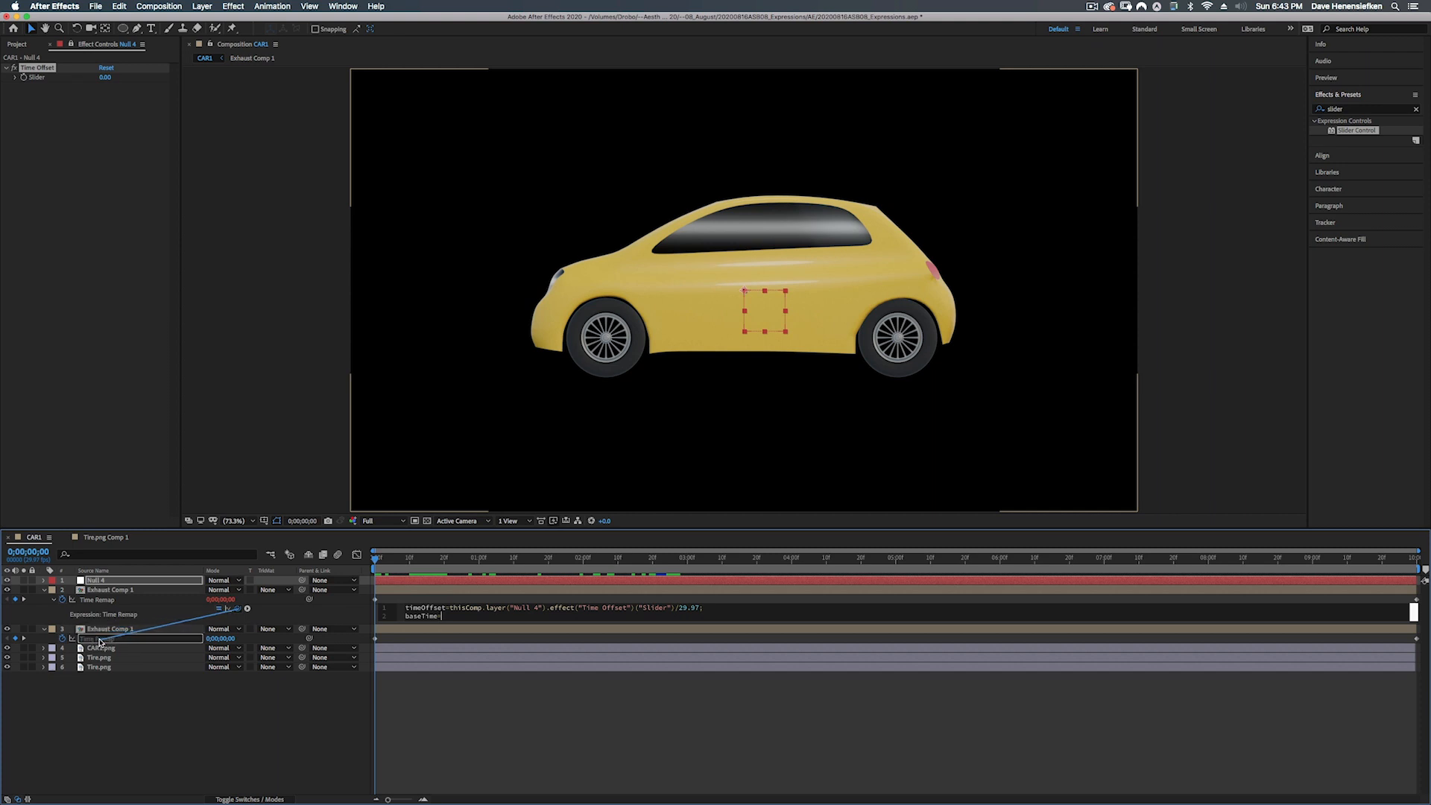
drag(101, 641, 101, 640)
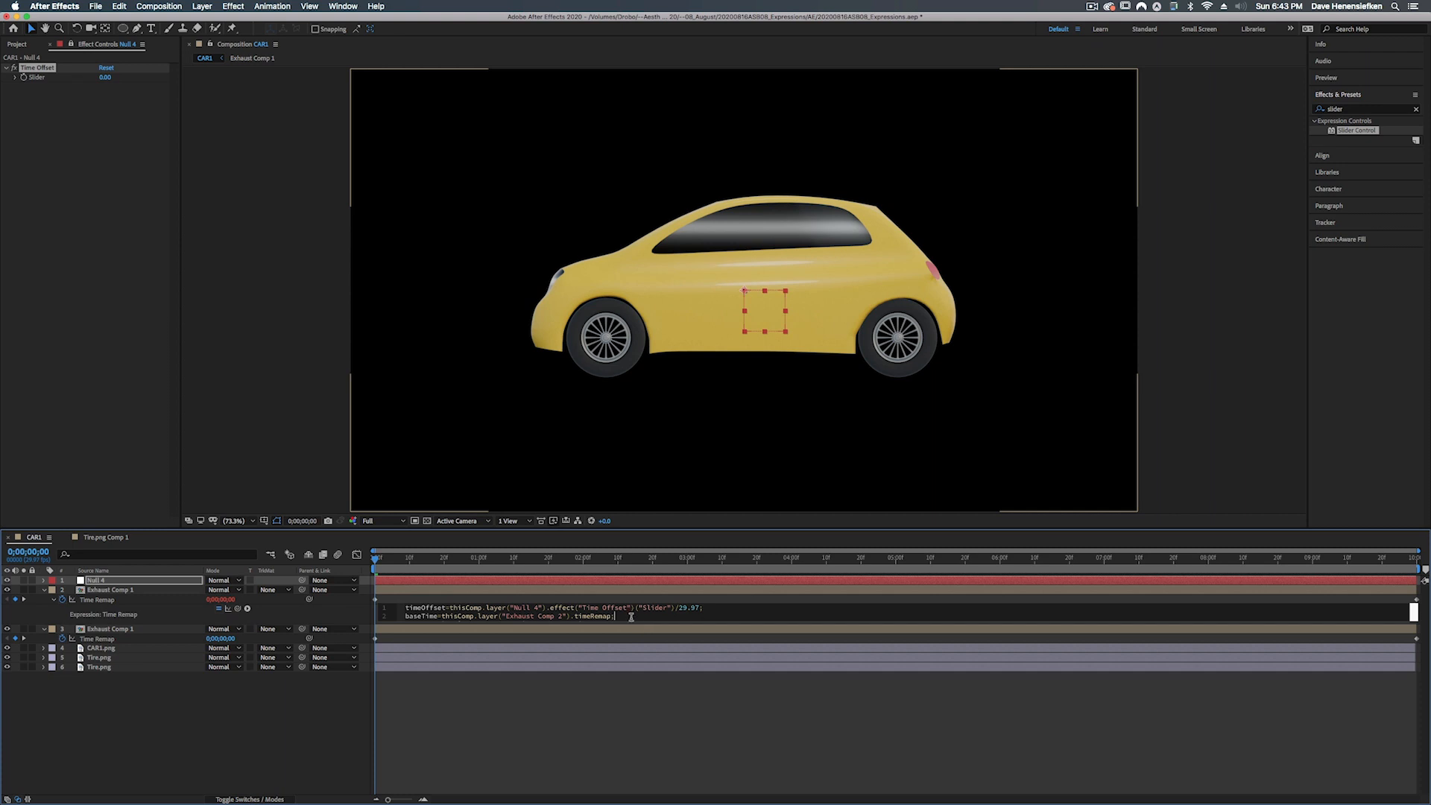
- Add a third expression line, myIndex=, linked to the lower Exhaust Comp 1 layer and completed with .index-index;
key(Return)
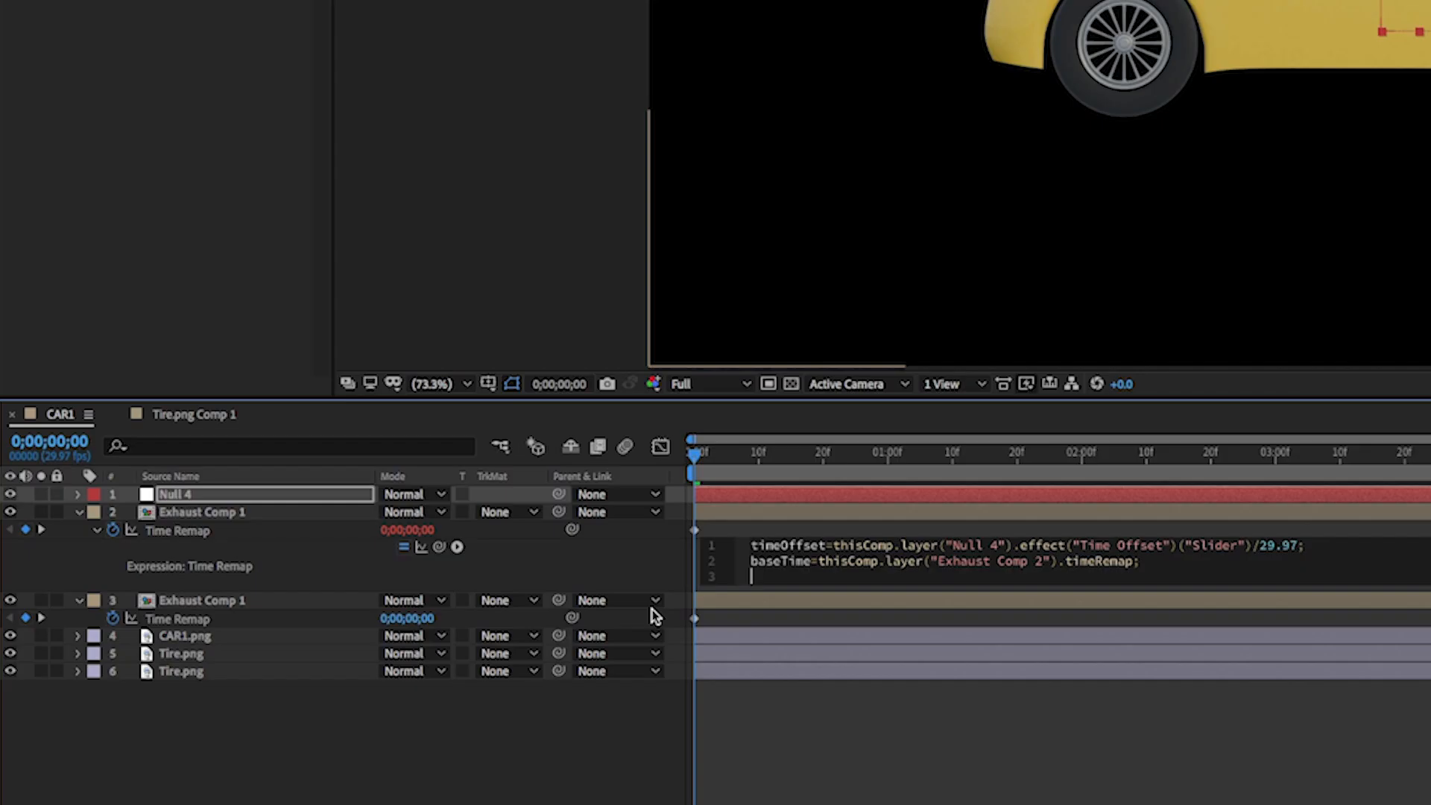
text(myIndex=)
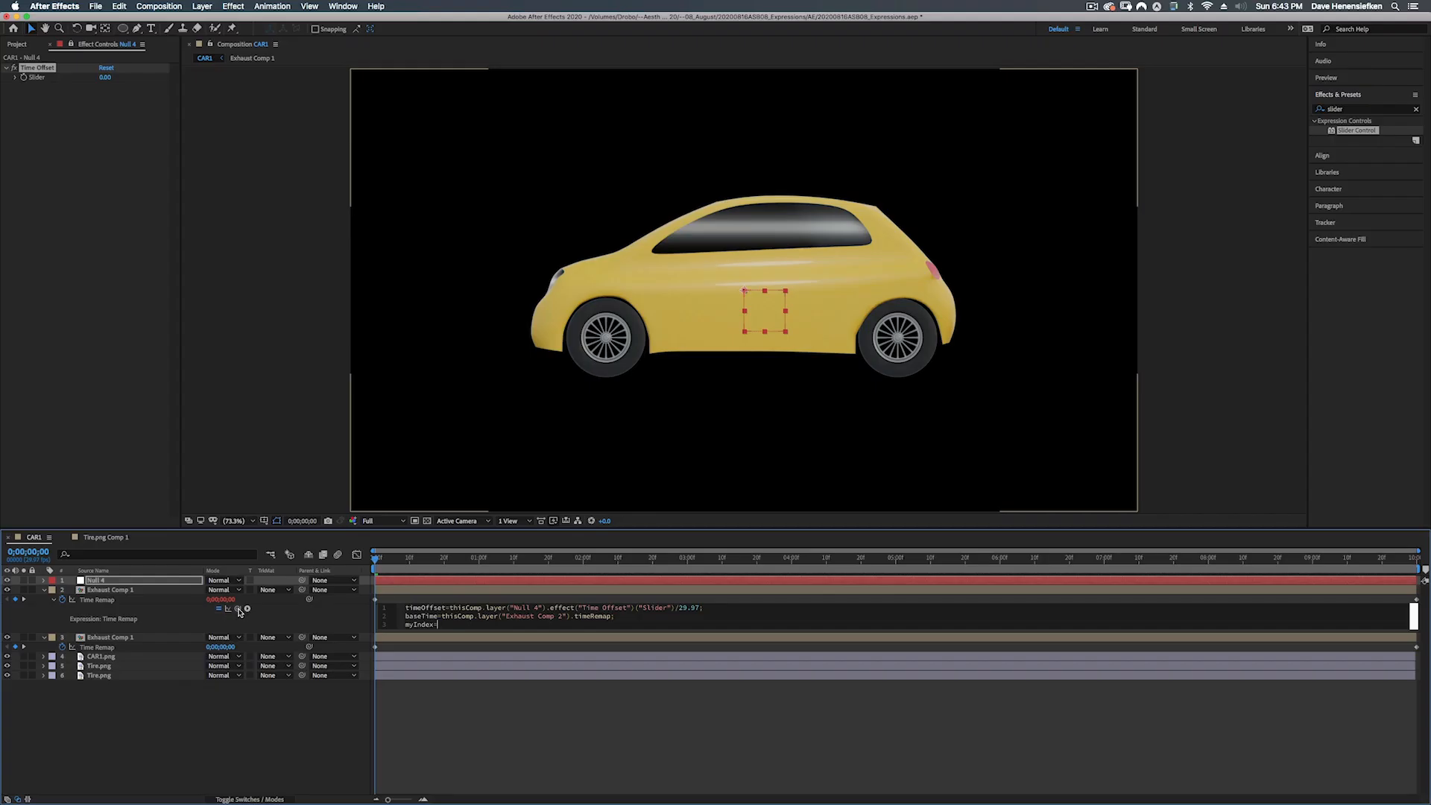
drag(240, 611, 114, 639)
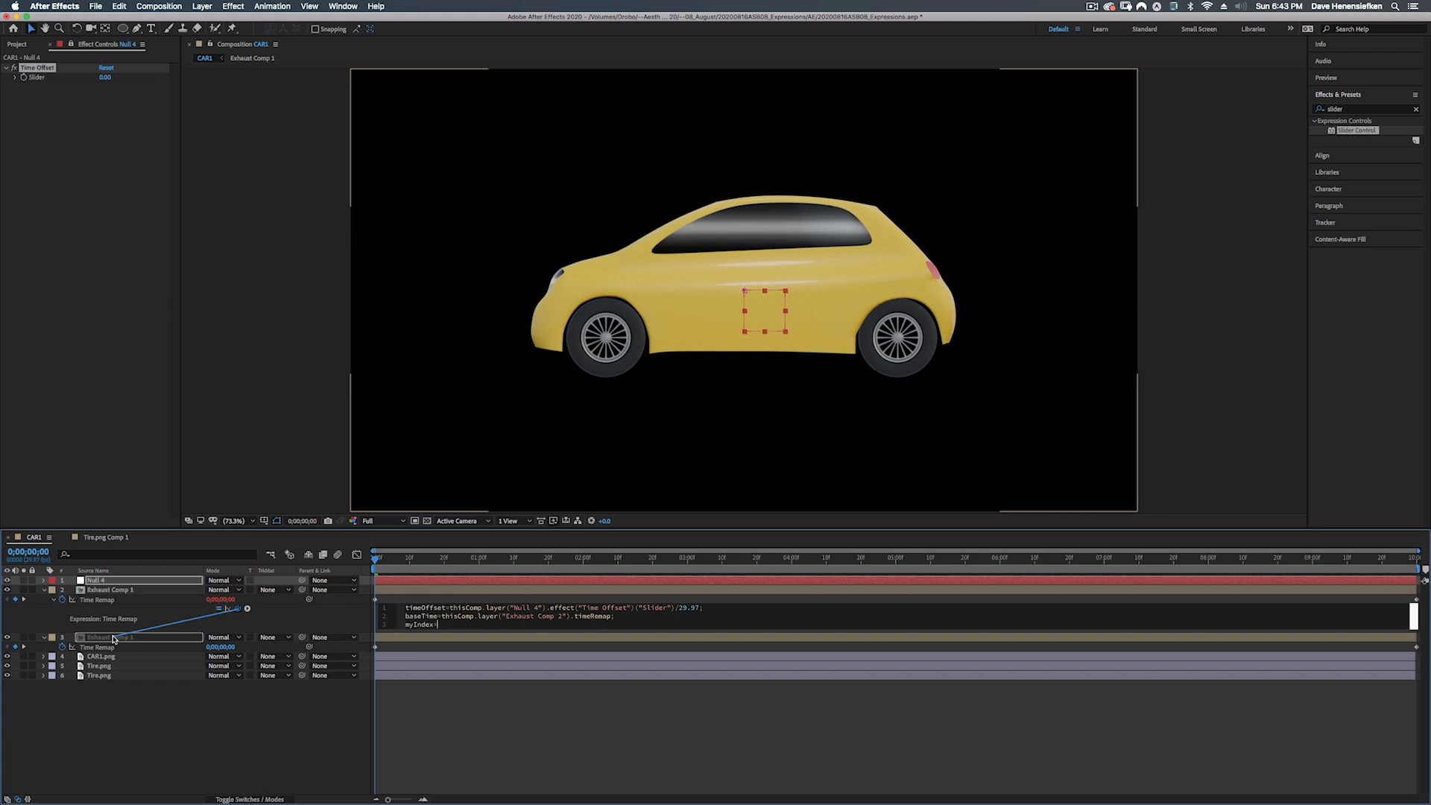
drag(114, 638, 114, 638)
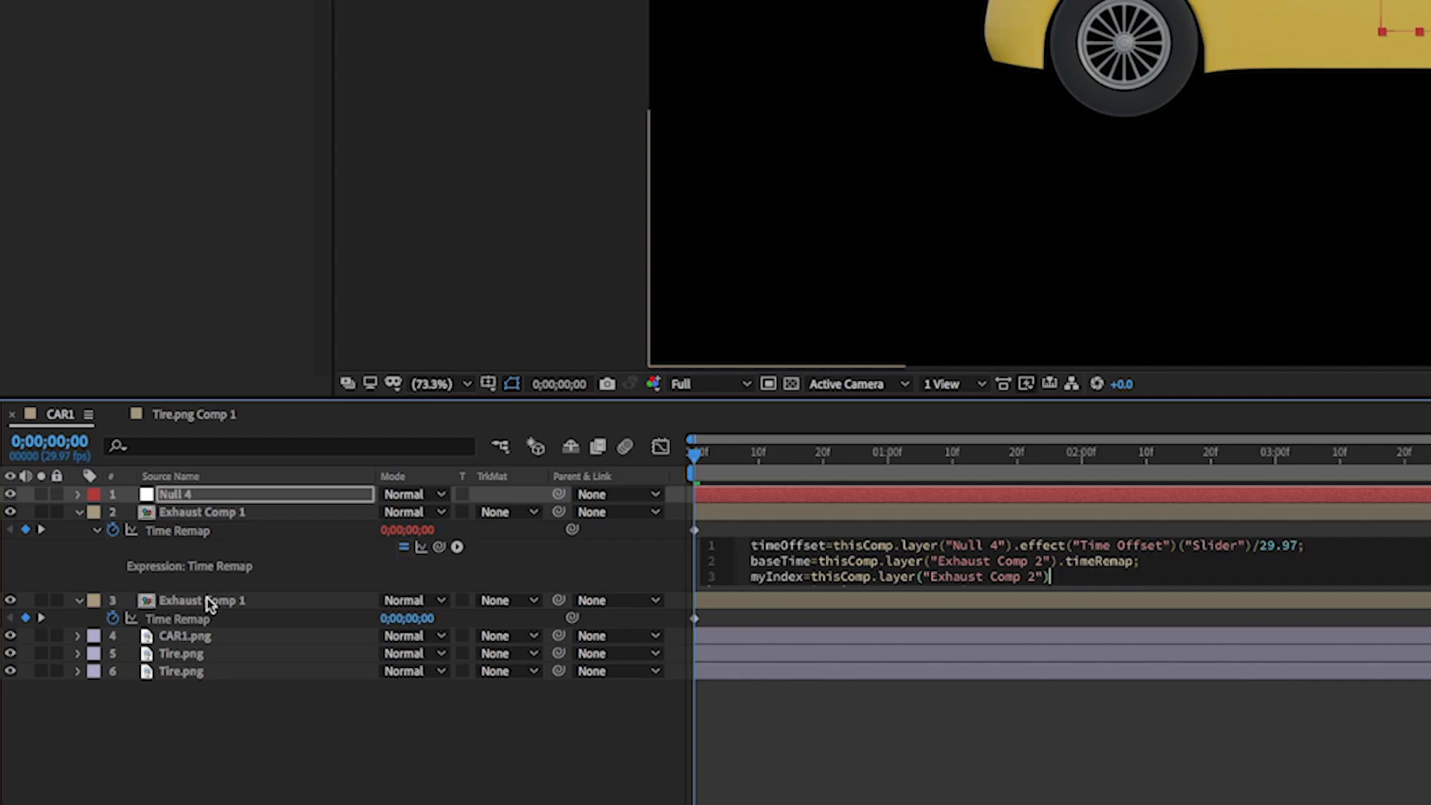
text(.index)
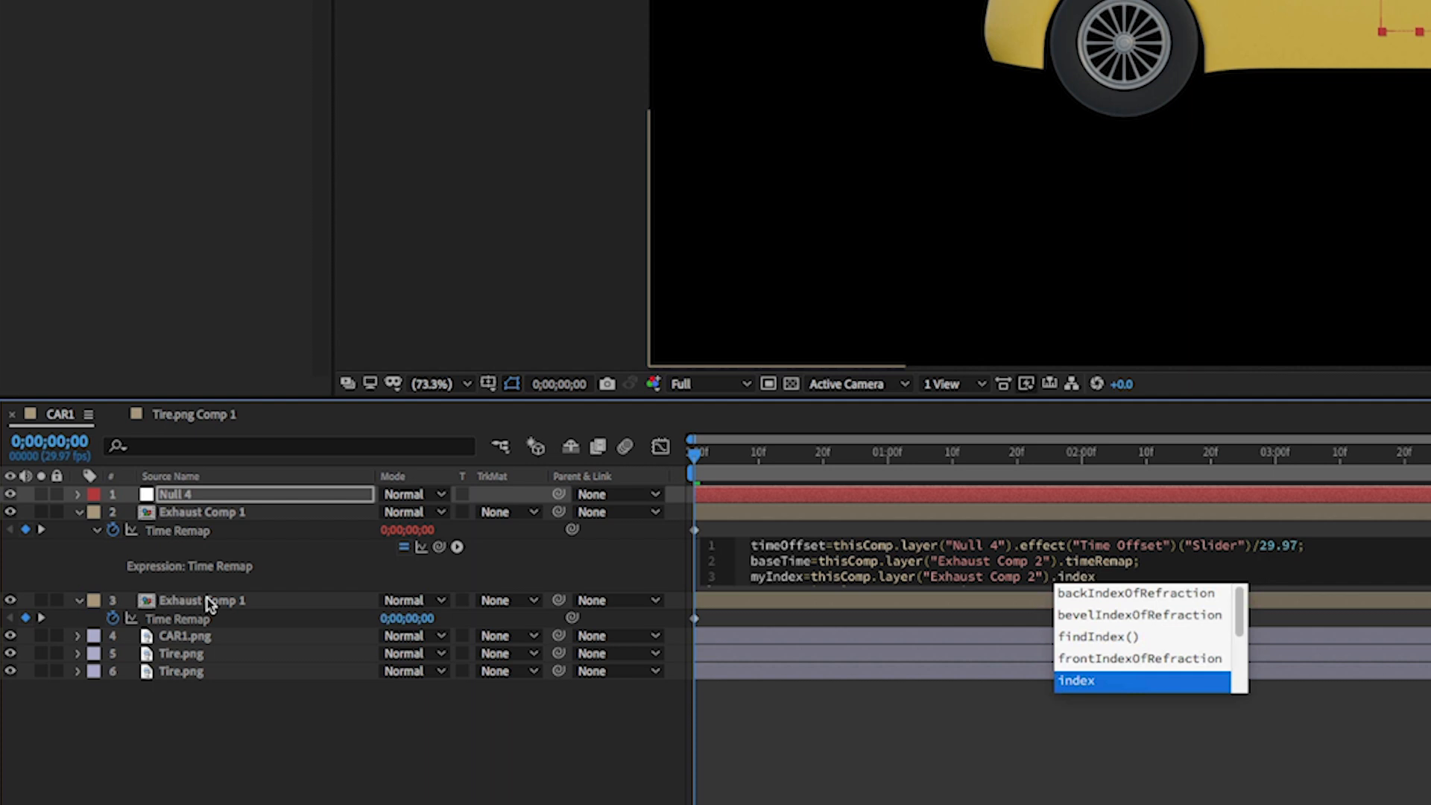
text(-index)
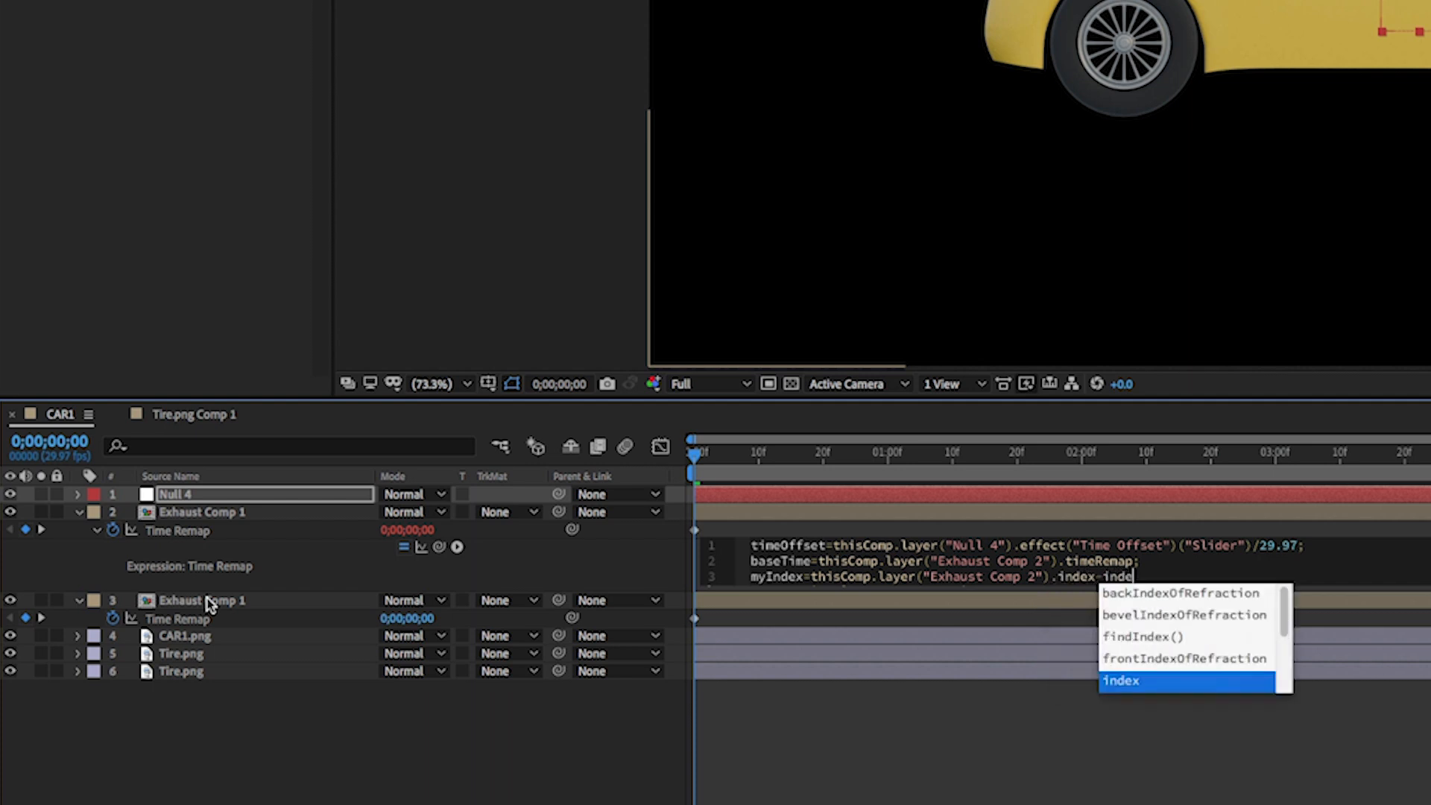
text(;)
- Finish the Time Remap expression with a fourth line reading baseTime+(myIndex*timeOffset);
key(Return)
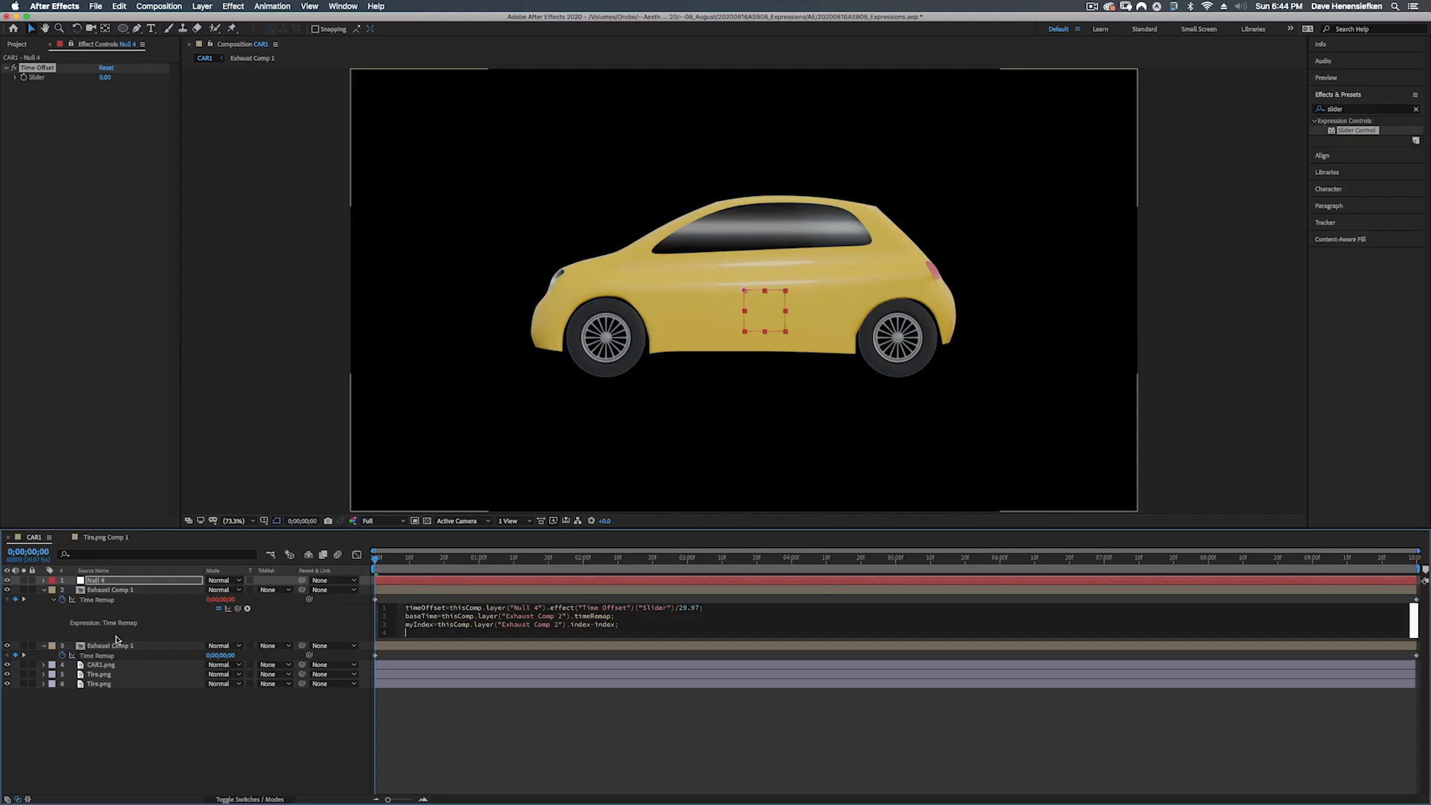
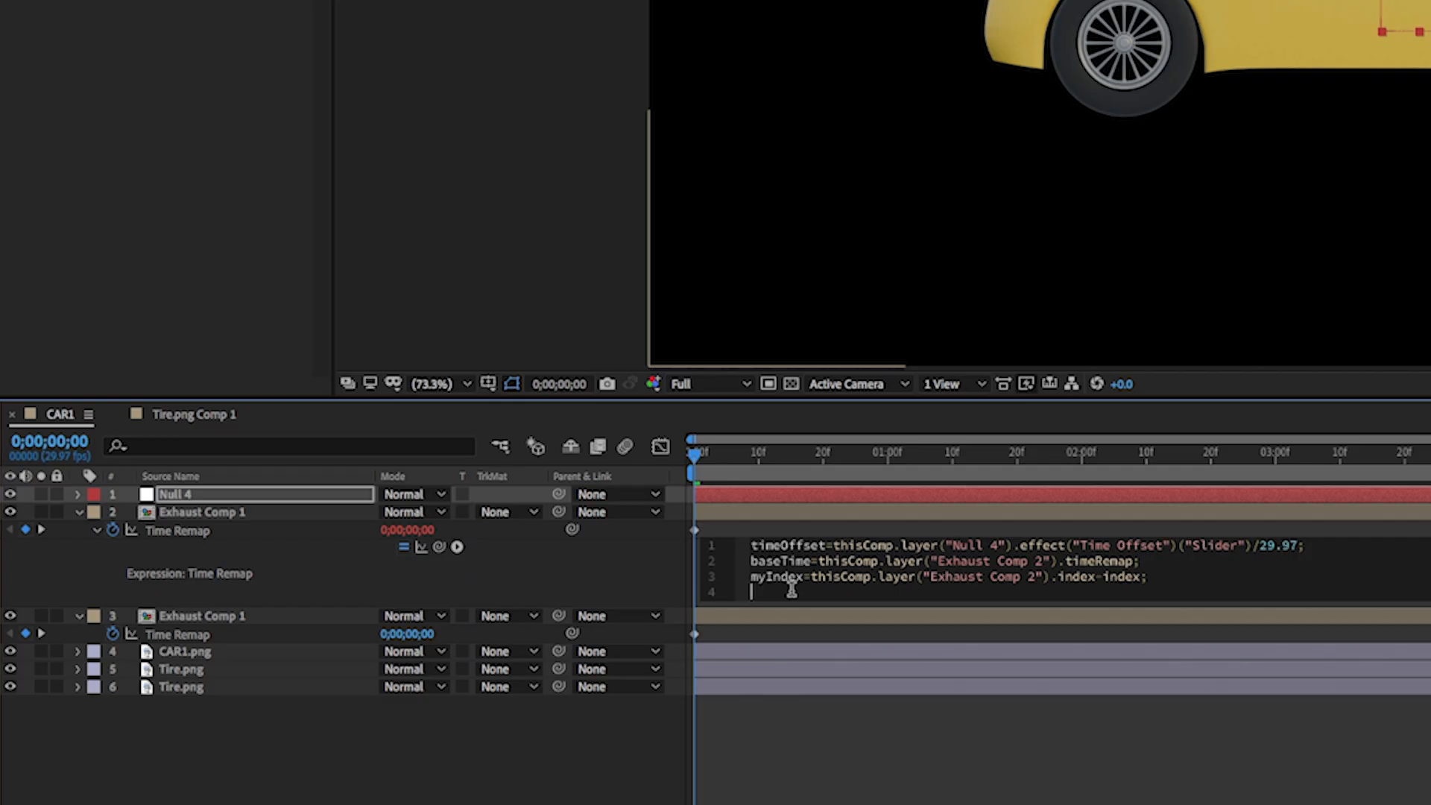
text(base)
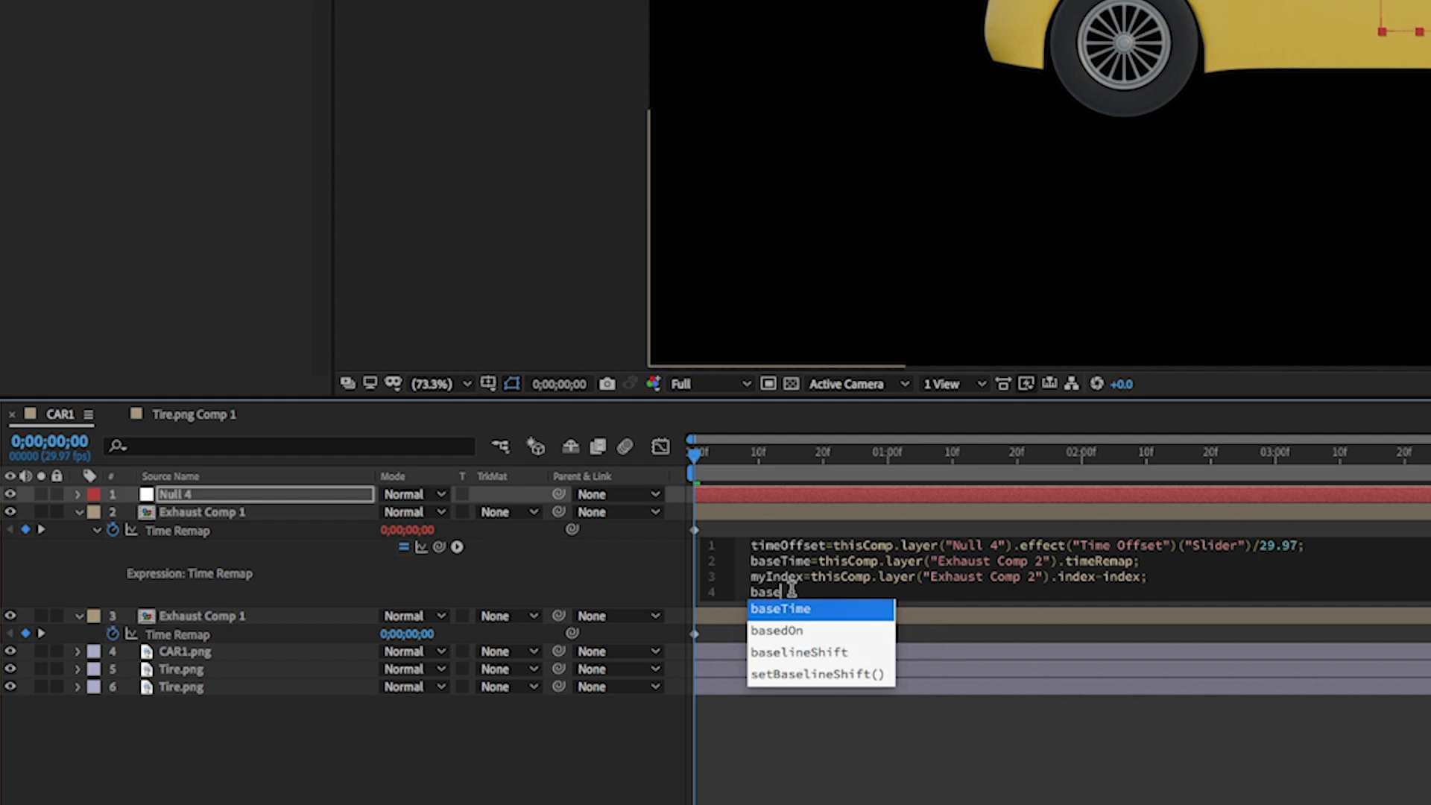
key(Return)
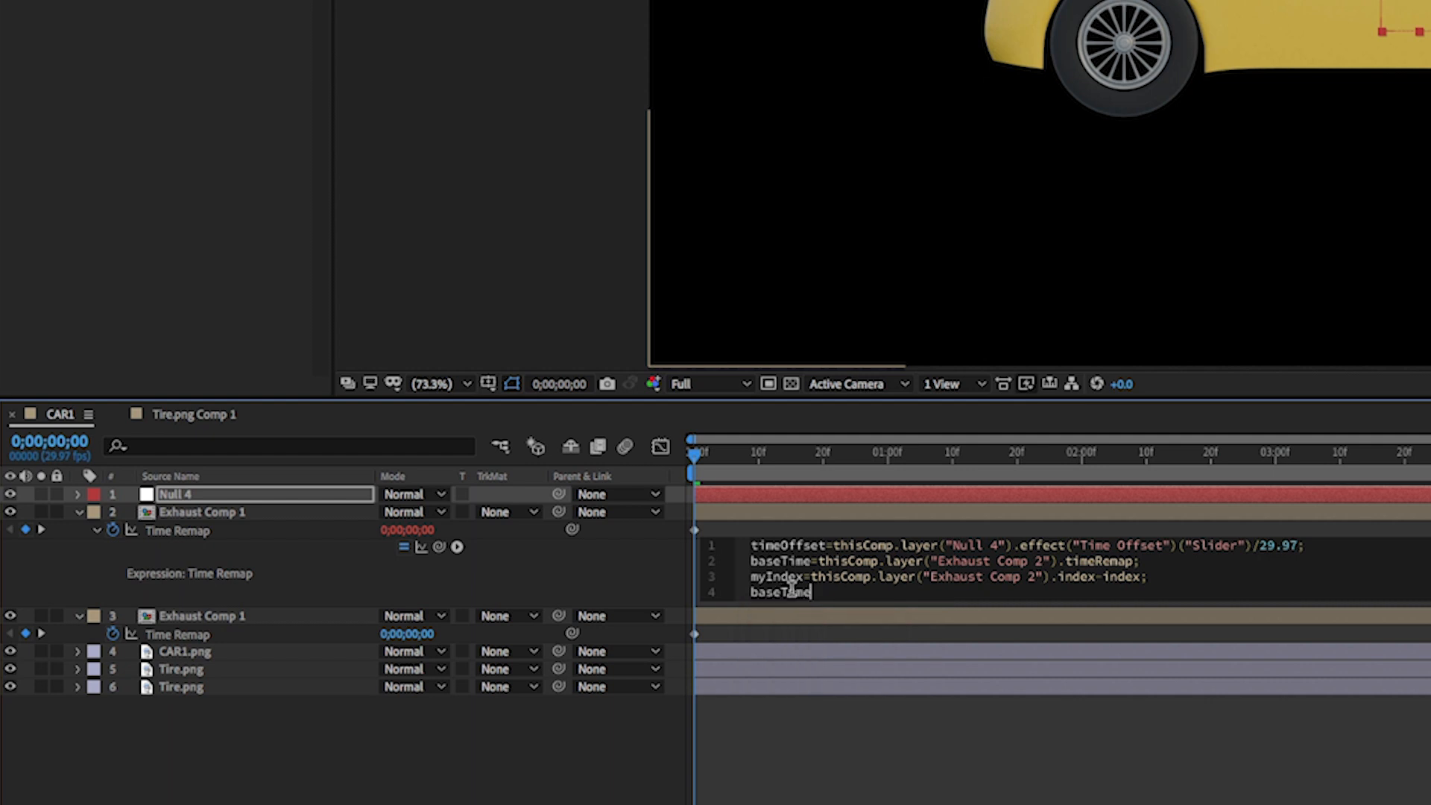
text(+(my)
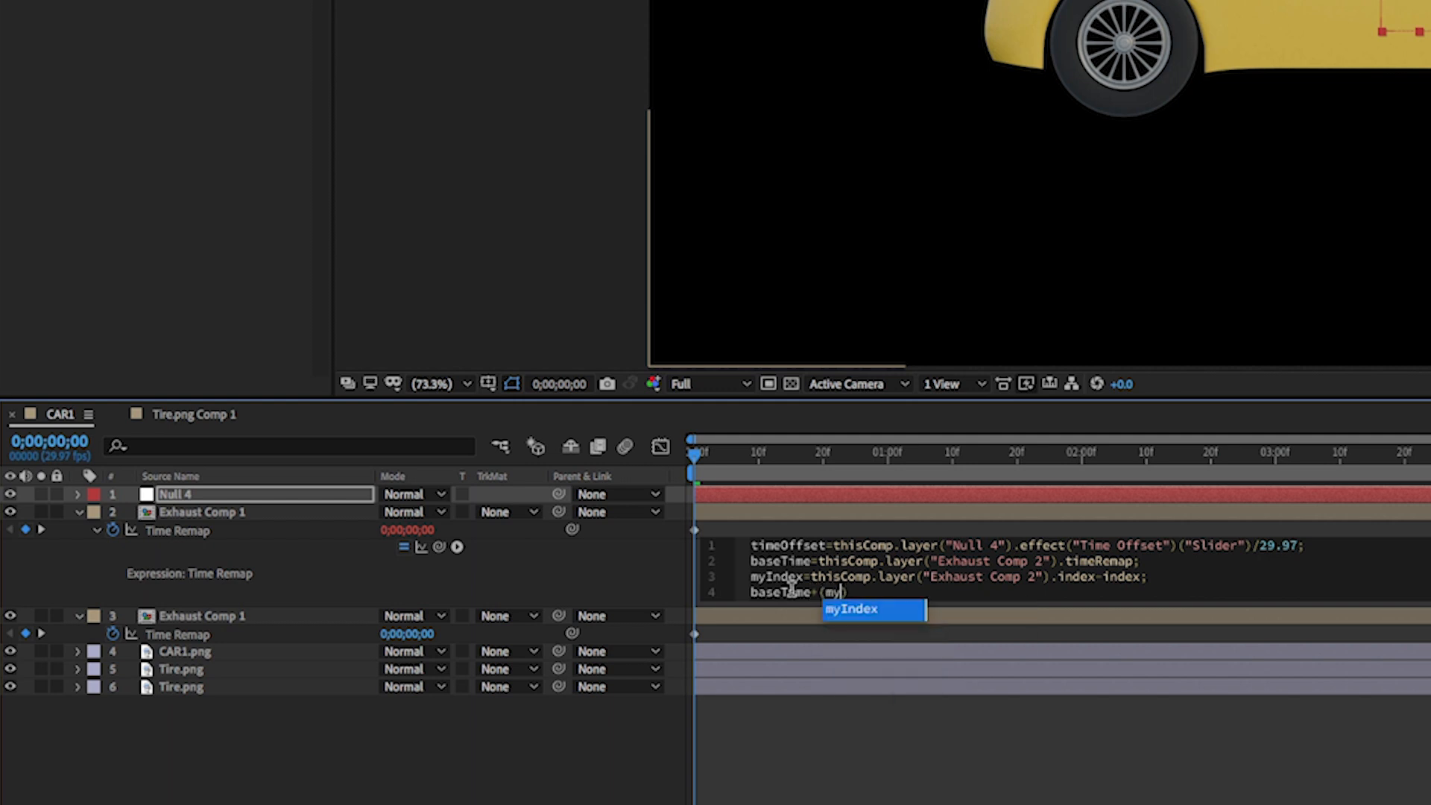
key(Return)
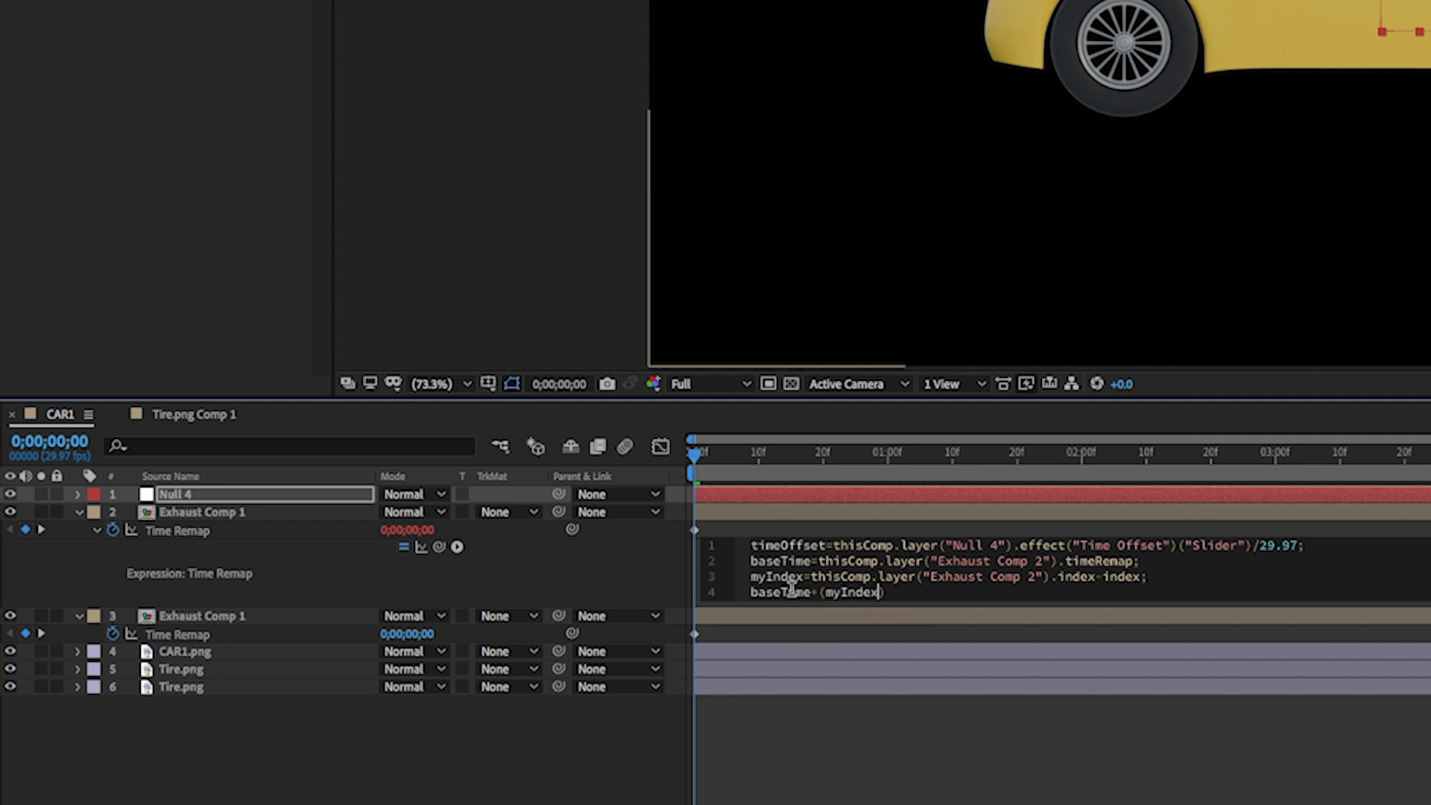
text(*time)
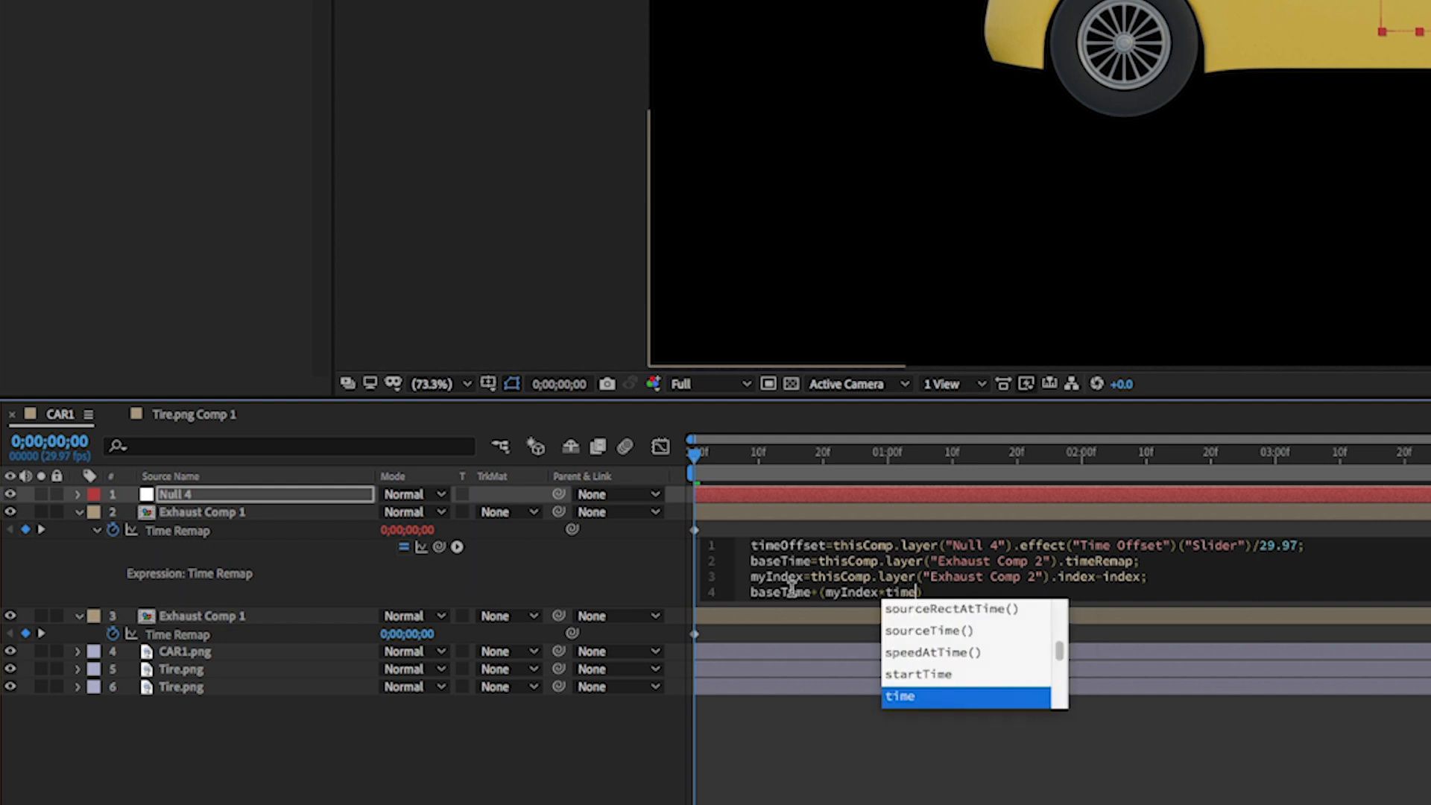
text(O)
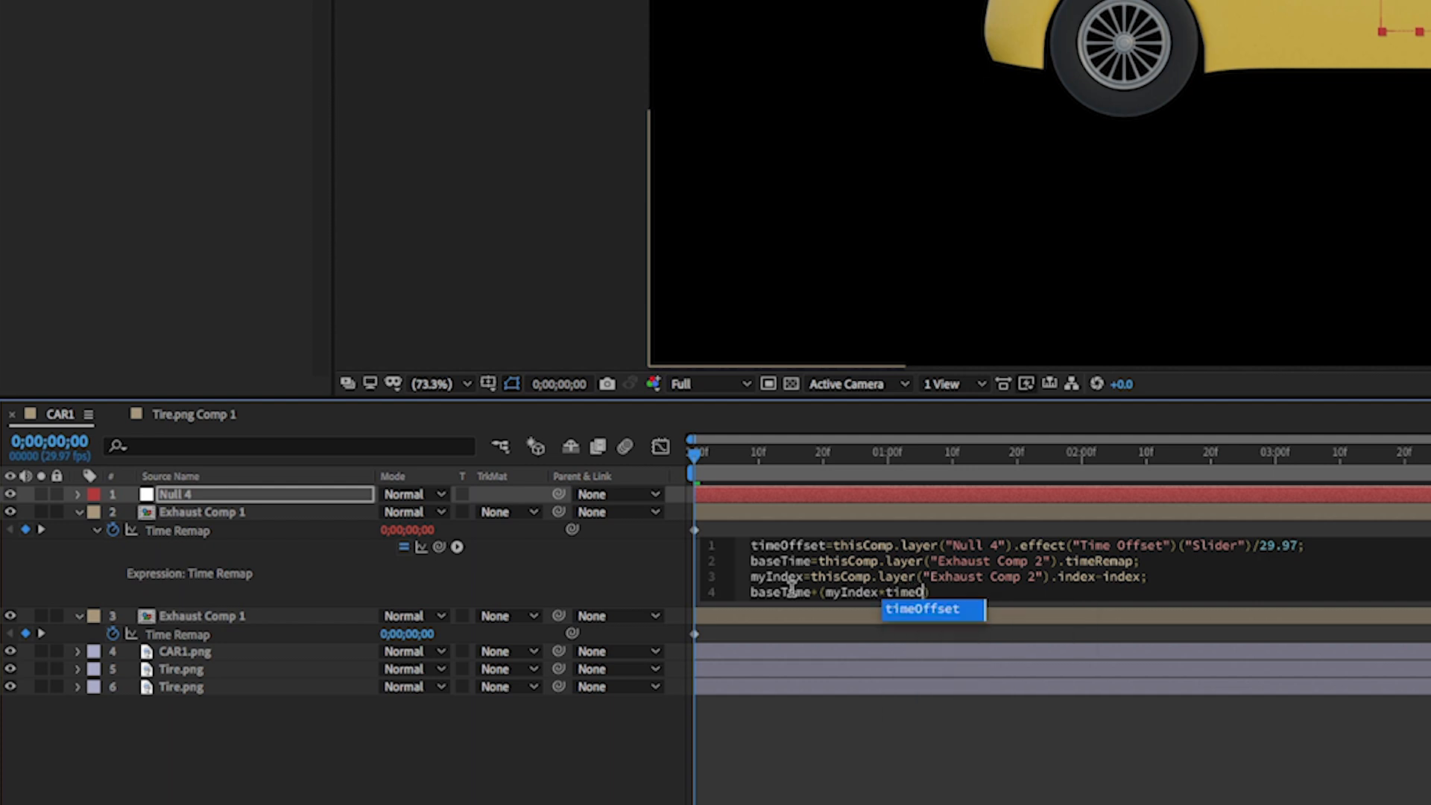
key(Return)
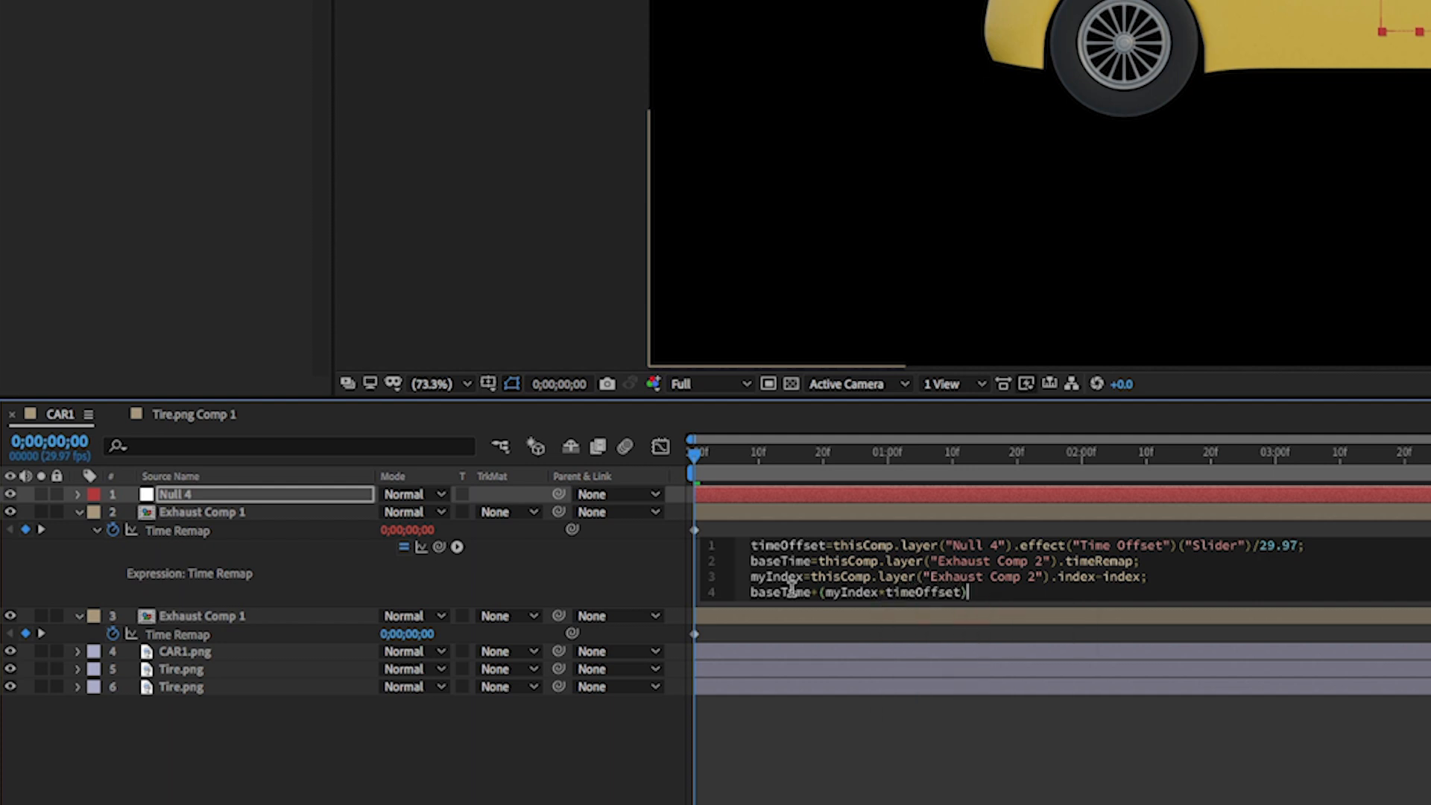
text(;)
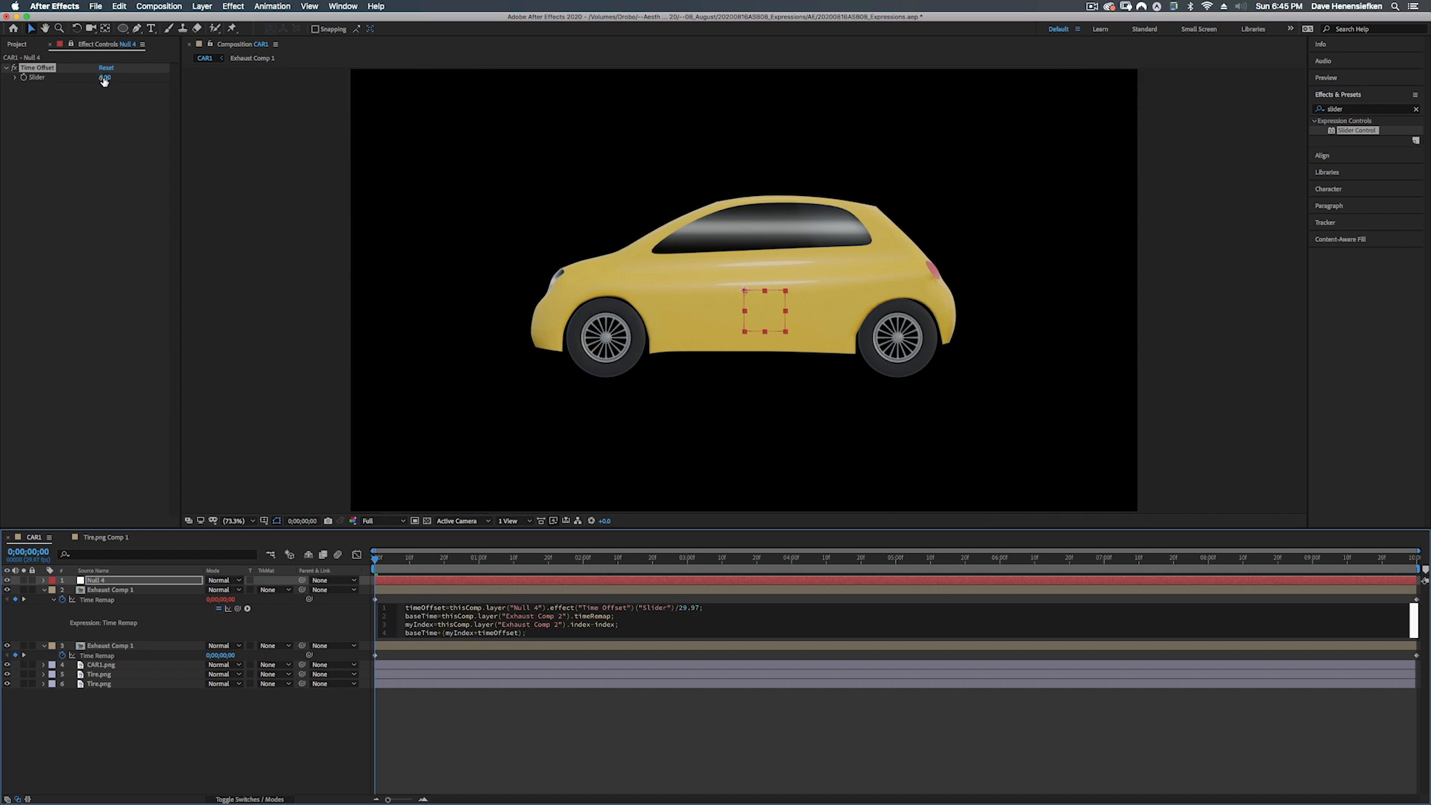
- Set the null's Time Offset slider to 1, and step through the first frames to compare both layers' Time Remap values
mouse_move(104, 80)
mouse_down()
mouse_move(115, 77)
mouse_move(105, 82)
mouse_up()
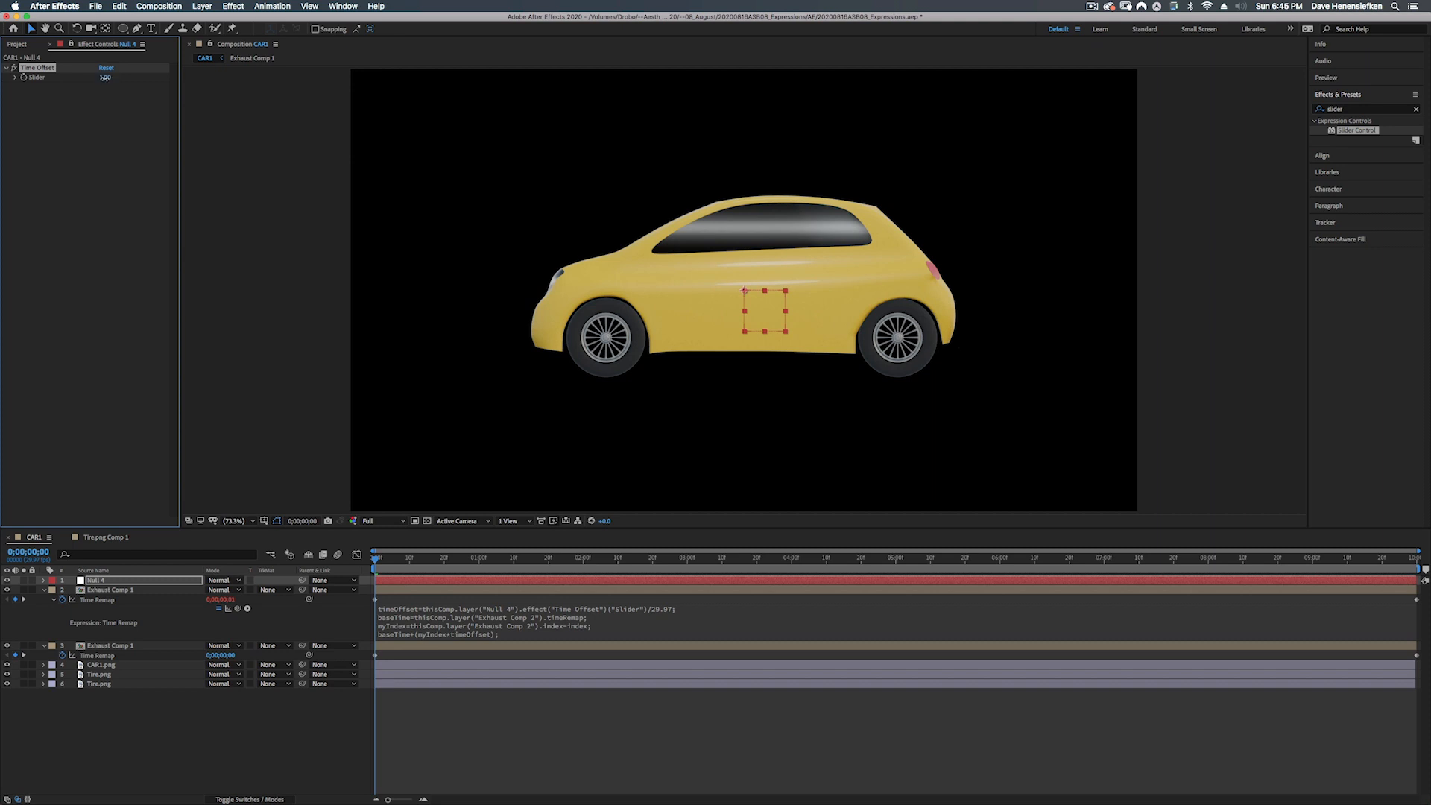
mouse_move(109, 79)
mouse_down()
mouse_move(146, 79)
mouse_move(105, 80)
mouse_up()
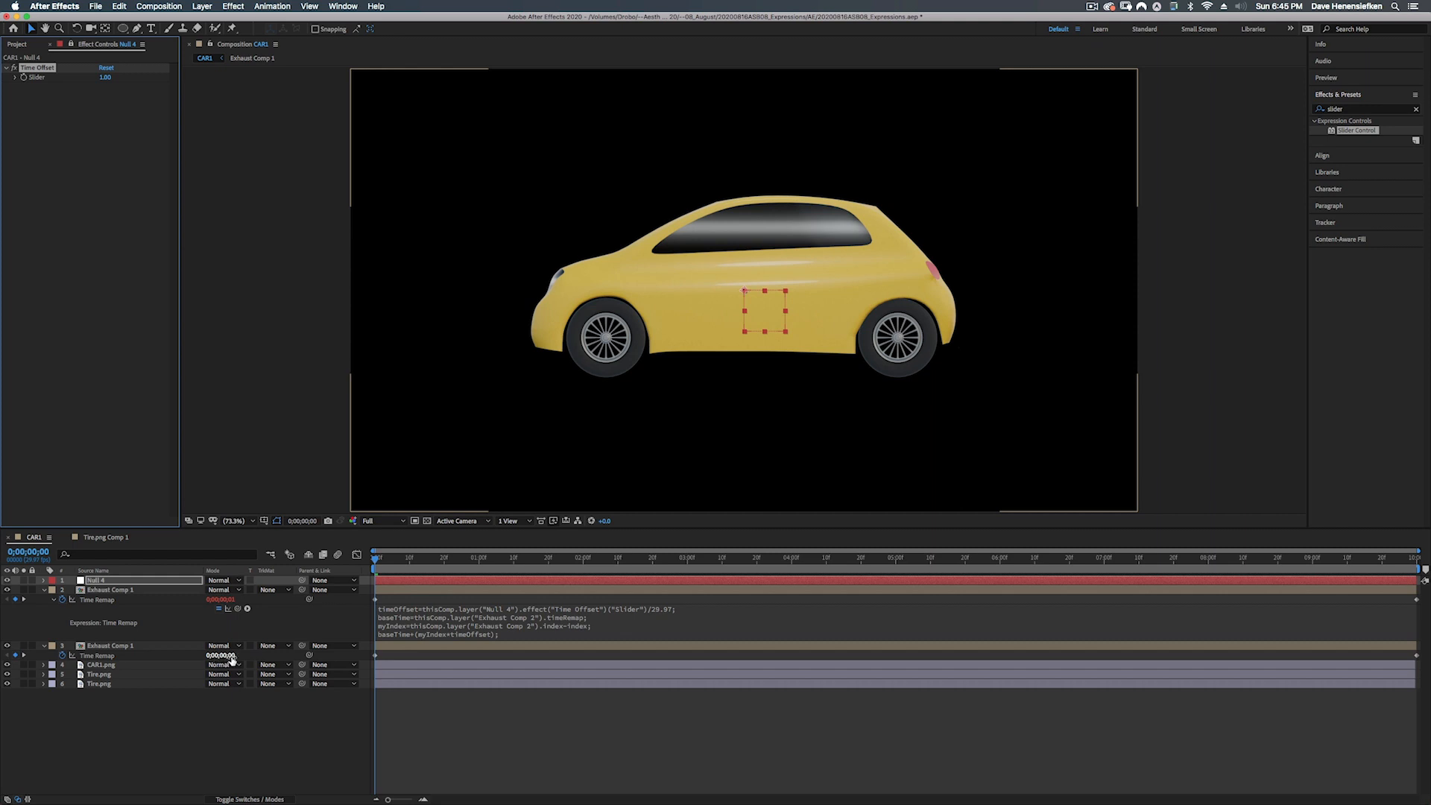
click(381, 570)
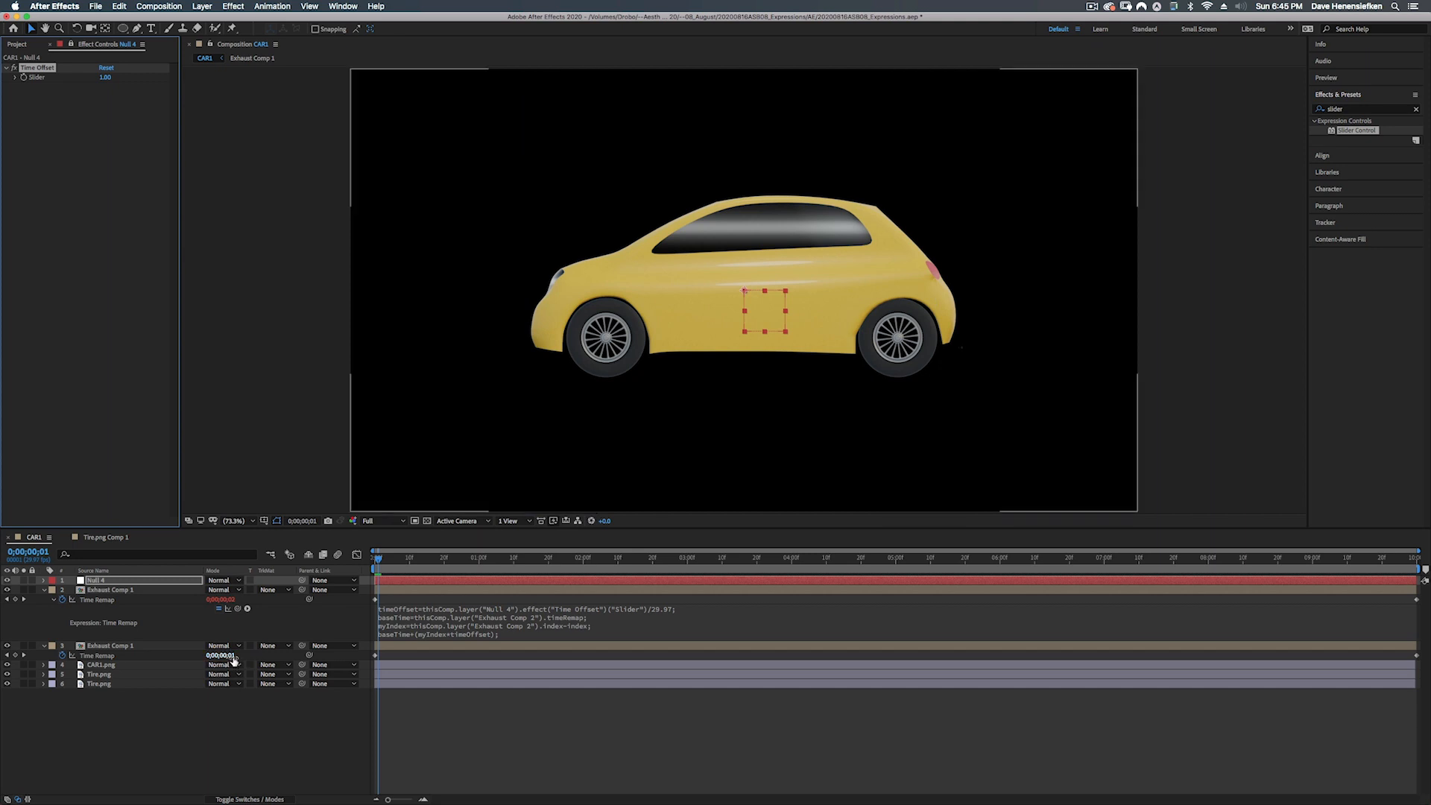
key(Page_Down)
key(Page_Down)
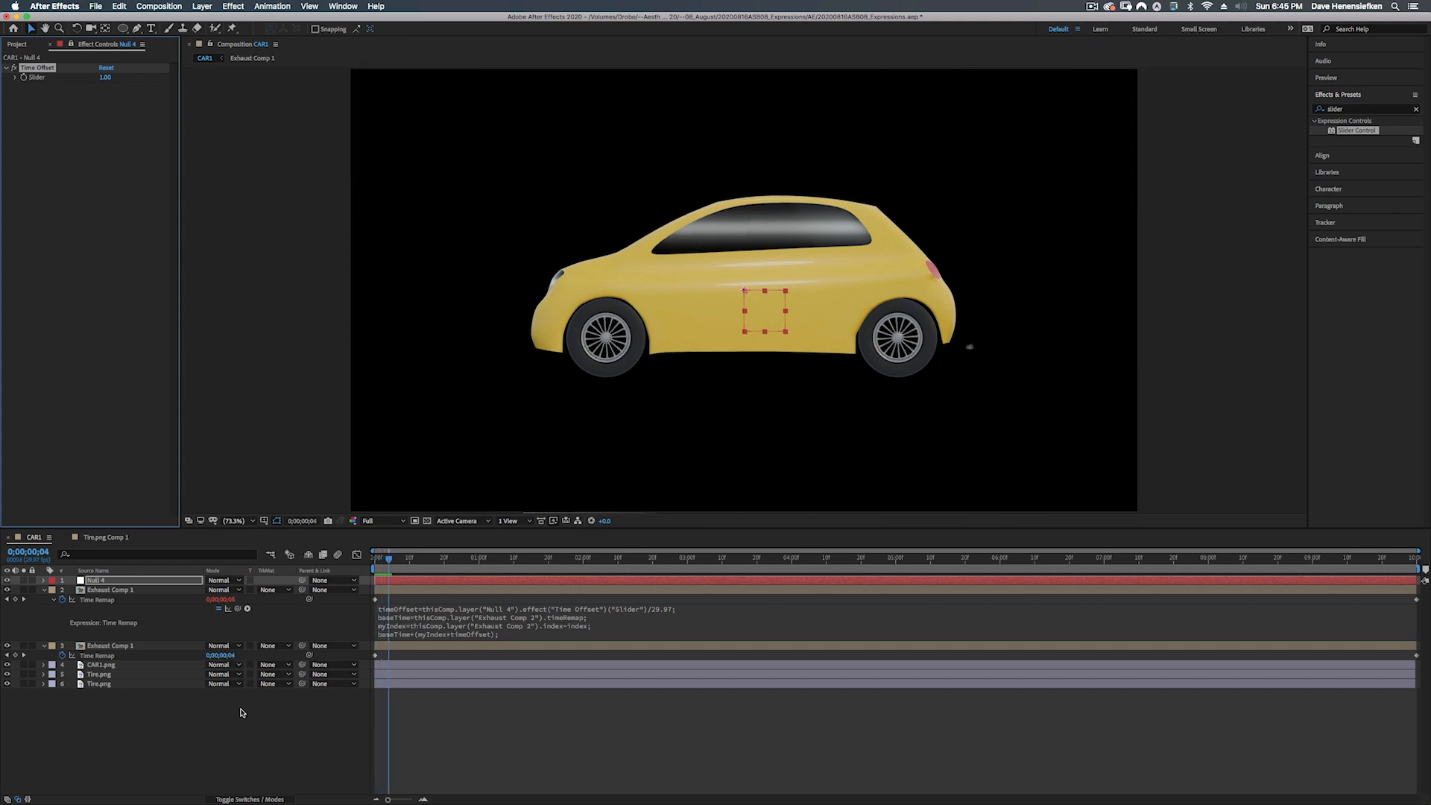
key(Home)
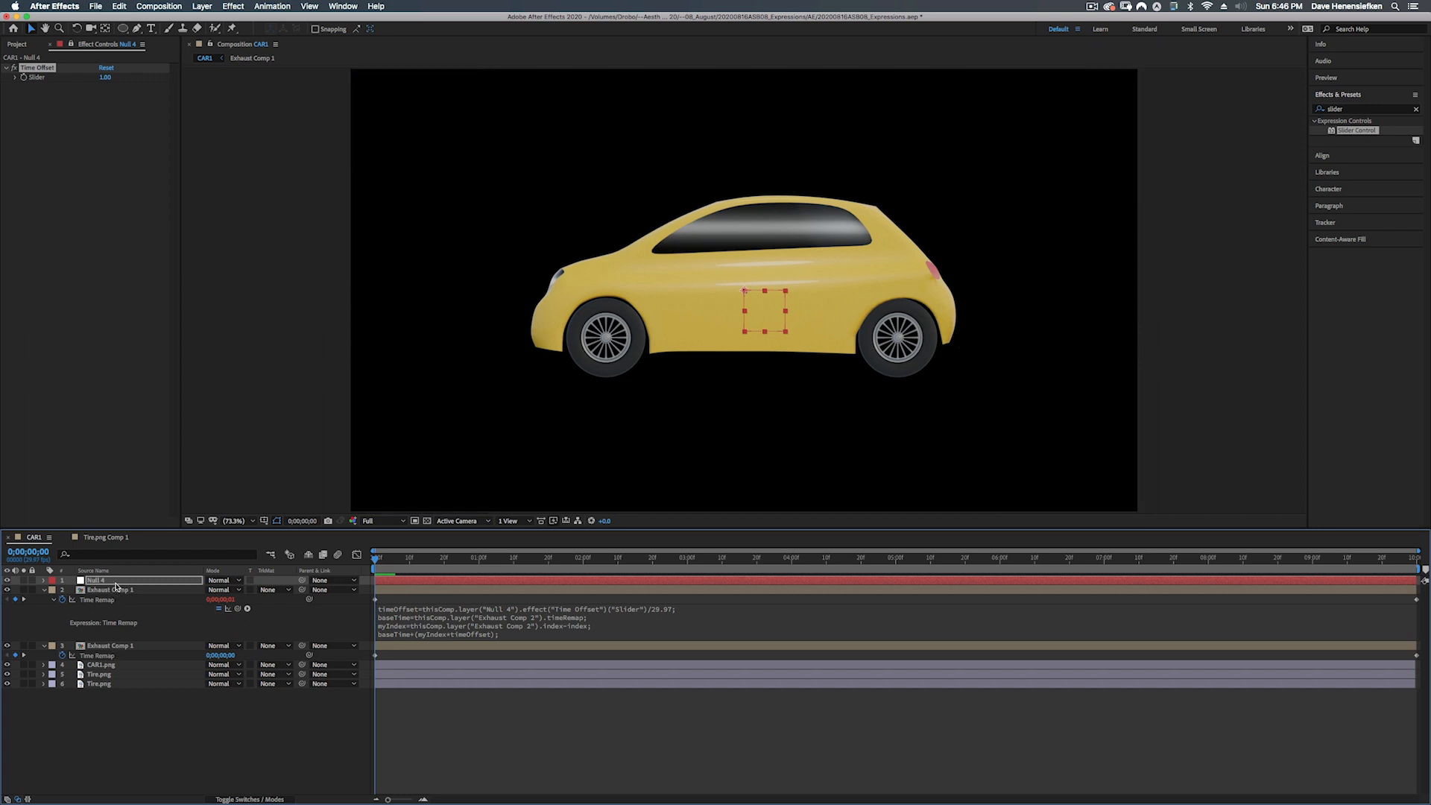
- Try duplicating the upper Exhaust Comp 1 layer, and delete the copy
click(122, 590)
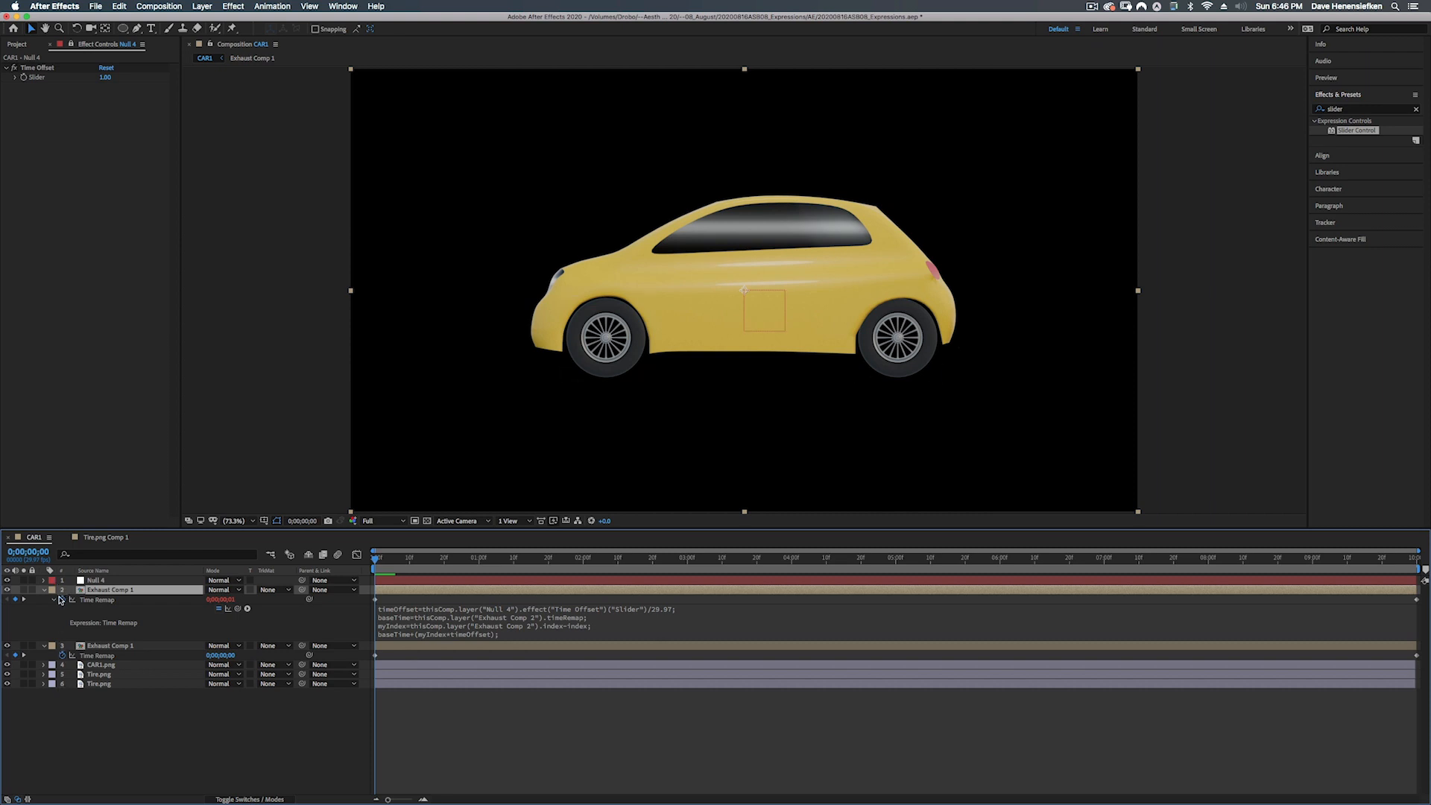
click(121, 646)
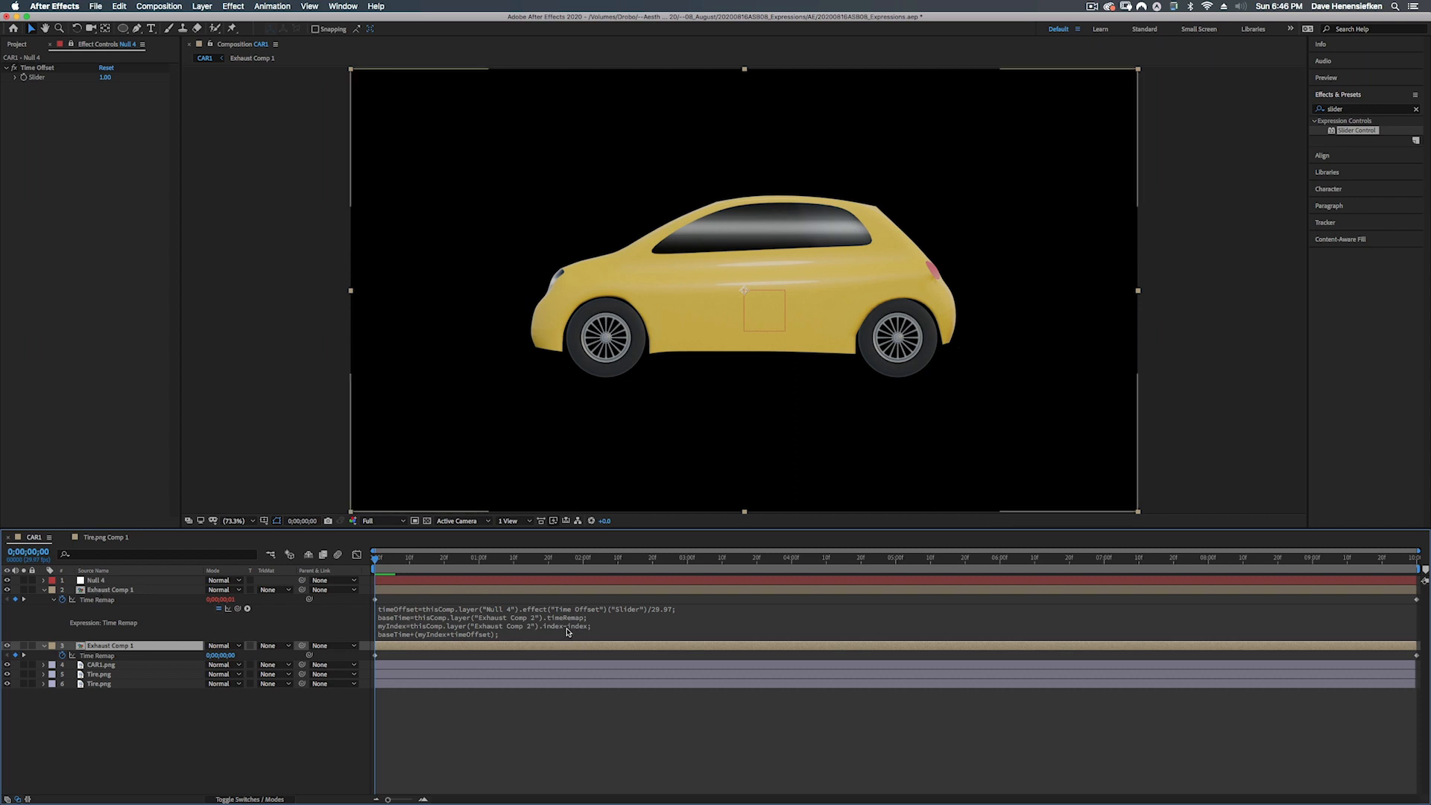
click(137, 591)
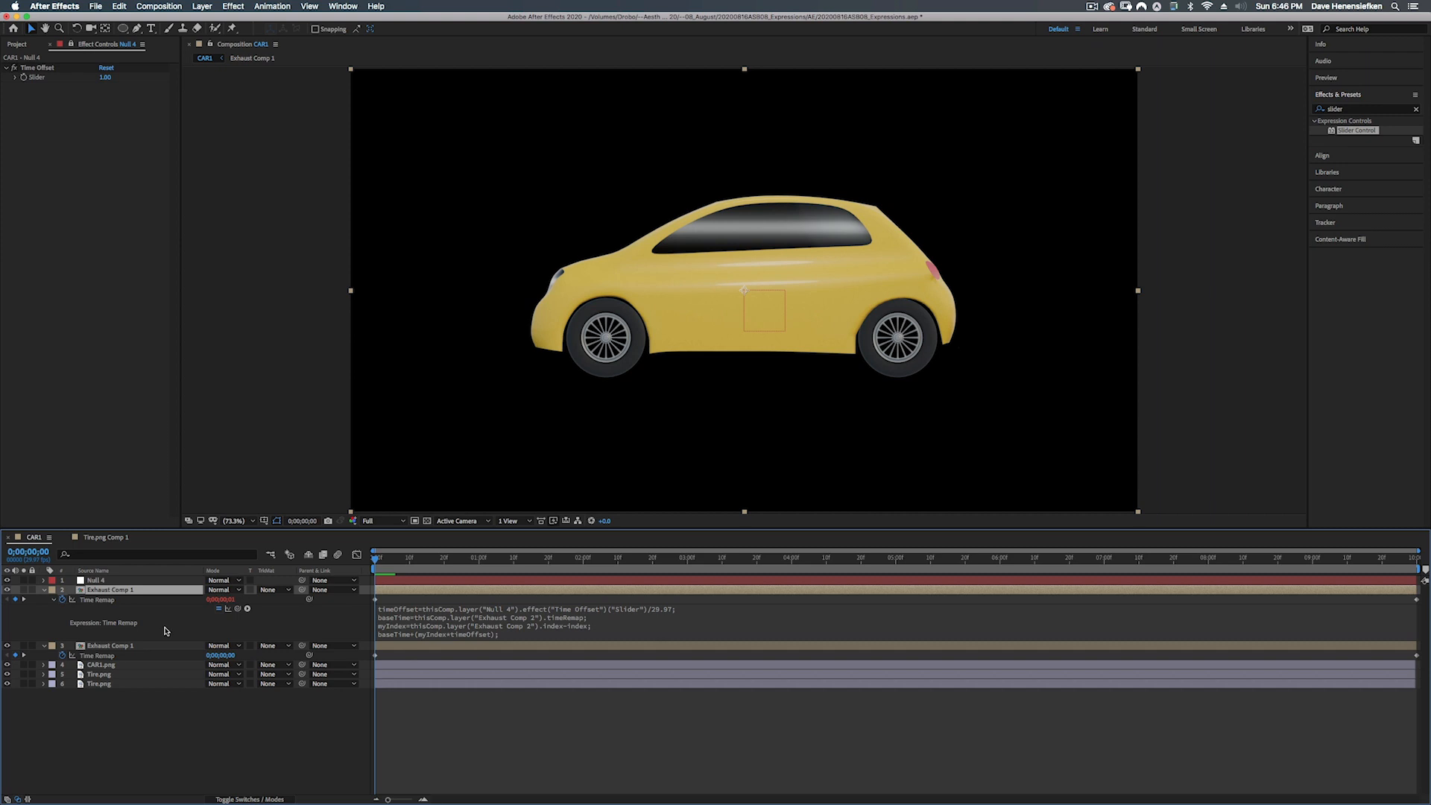
key(super+d)
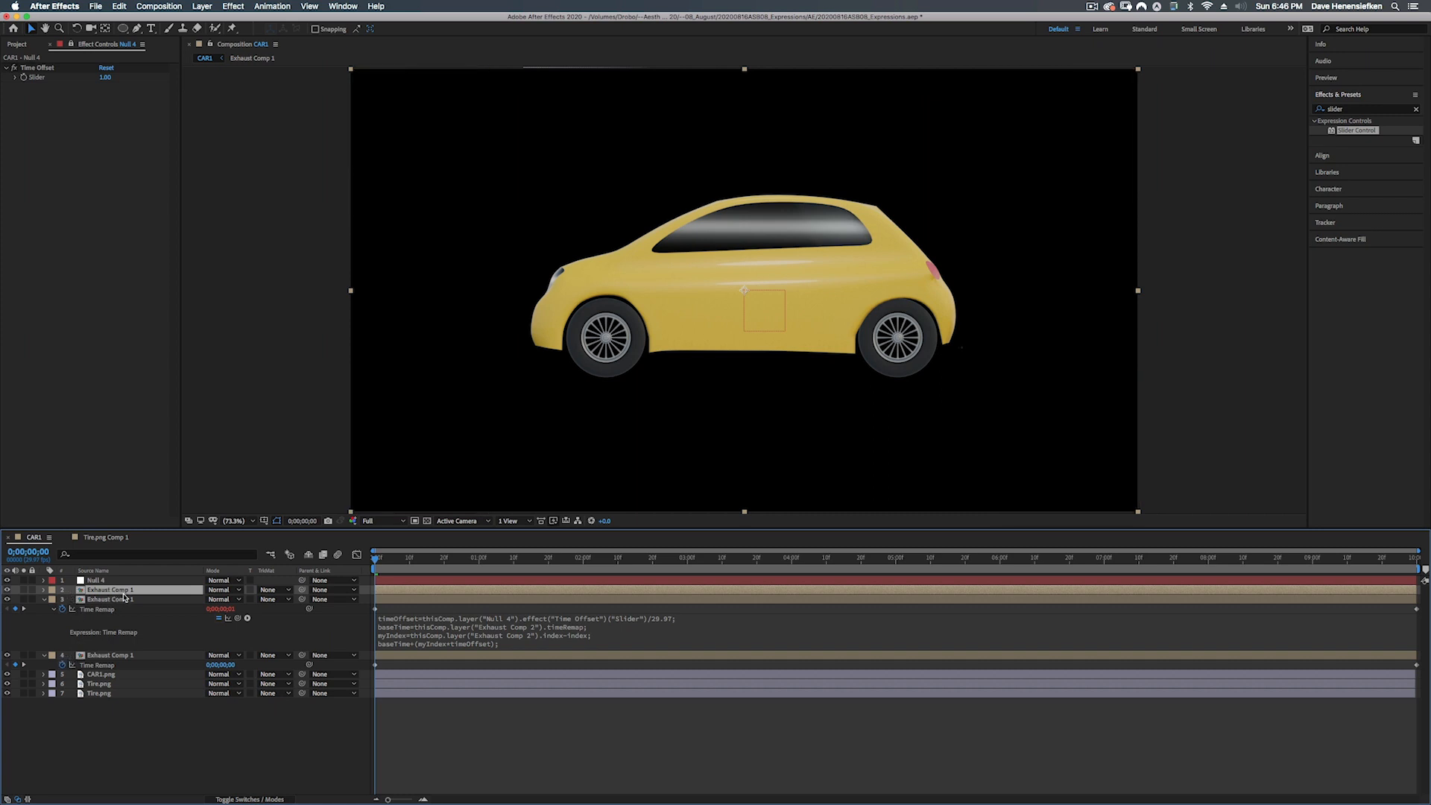
key(Delete)
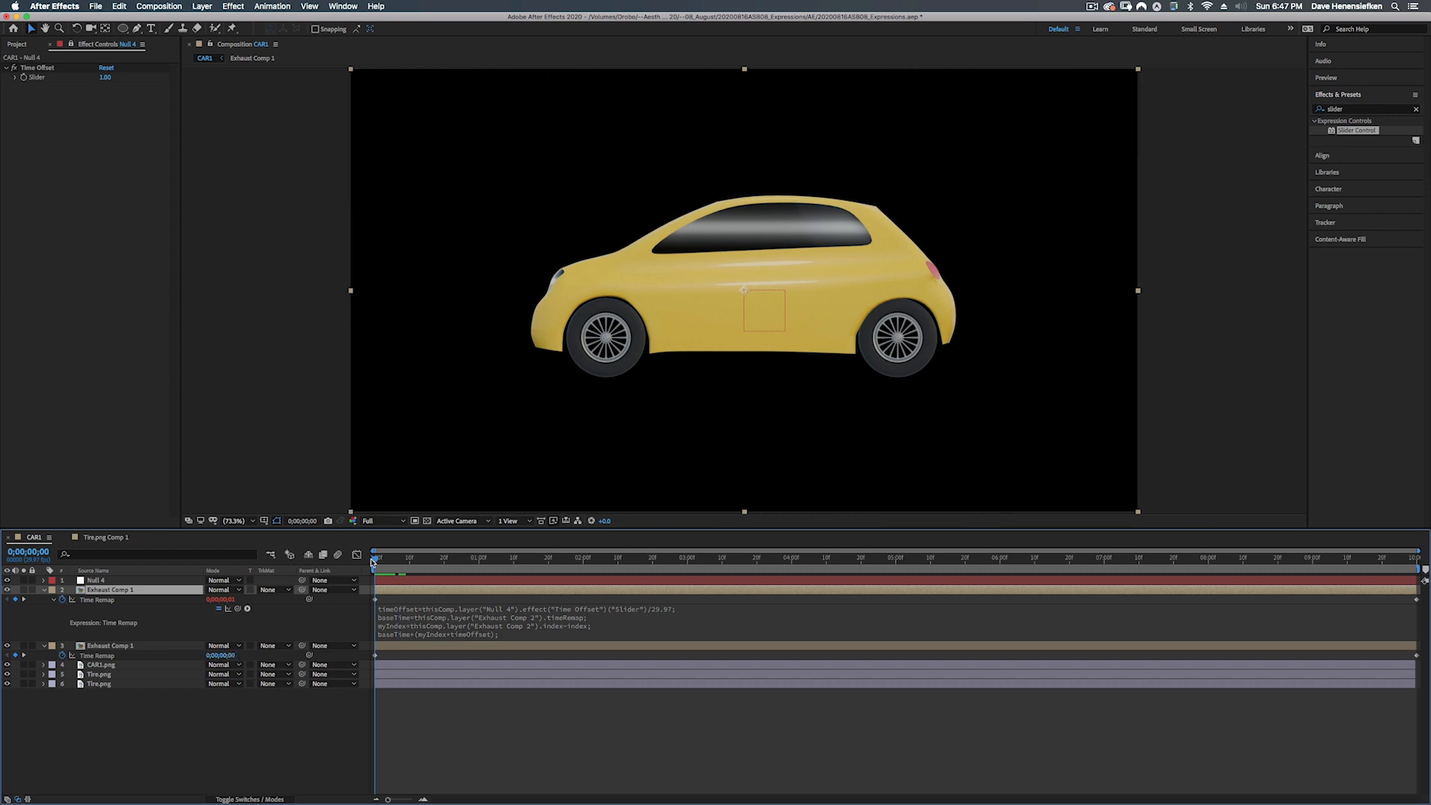
- Set the null's Time Offset slider to 2
mouse_move(374, 563)
mouse_down()
mouse_move(454, 564)
mouse_move(361, 566)
mouse_up()
click(105, 77)
text(2)
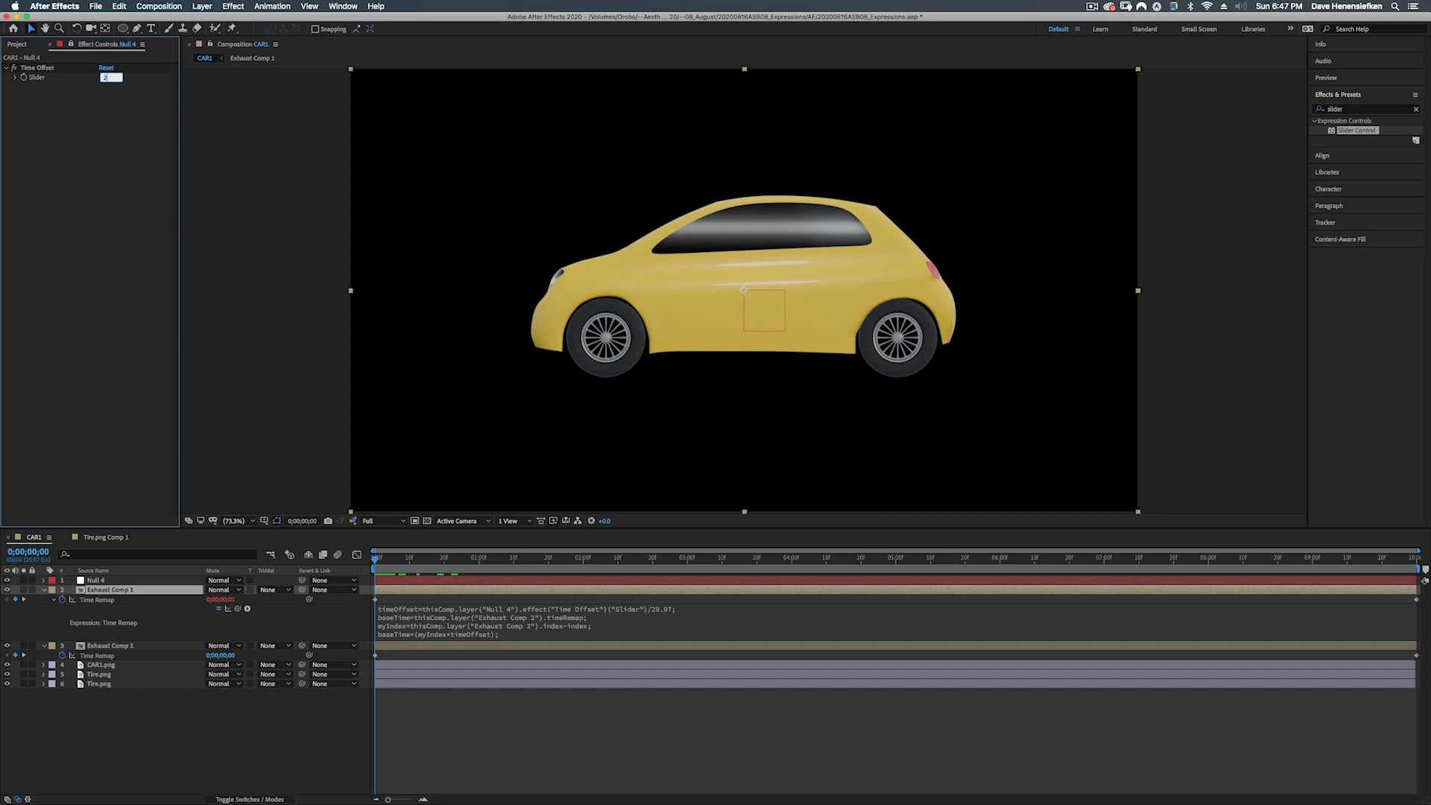
key(Return)
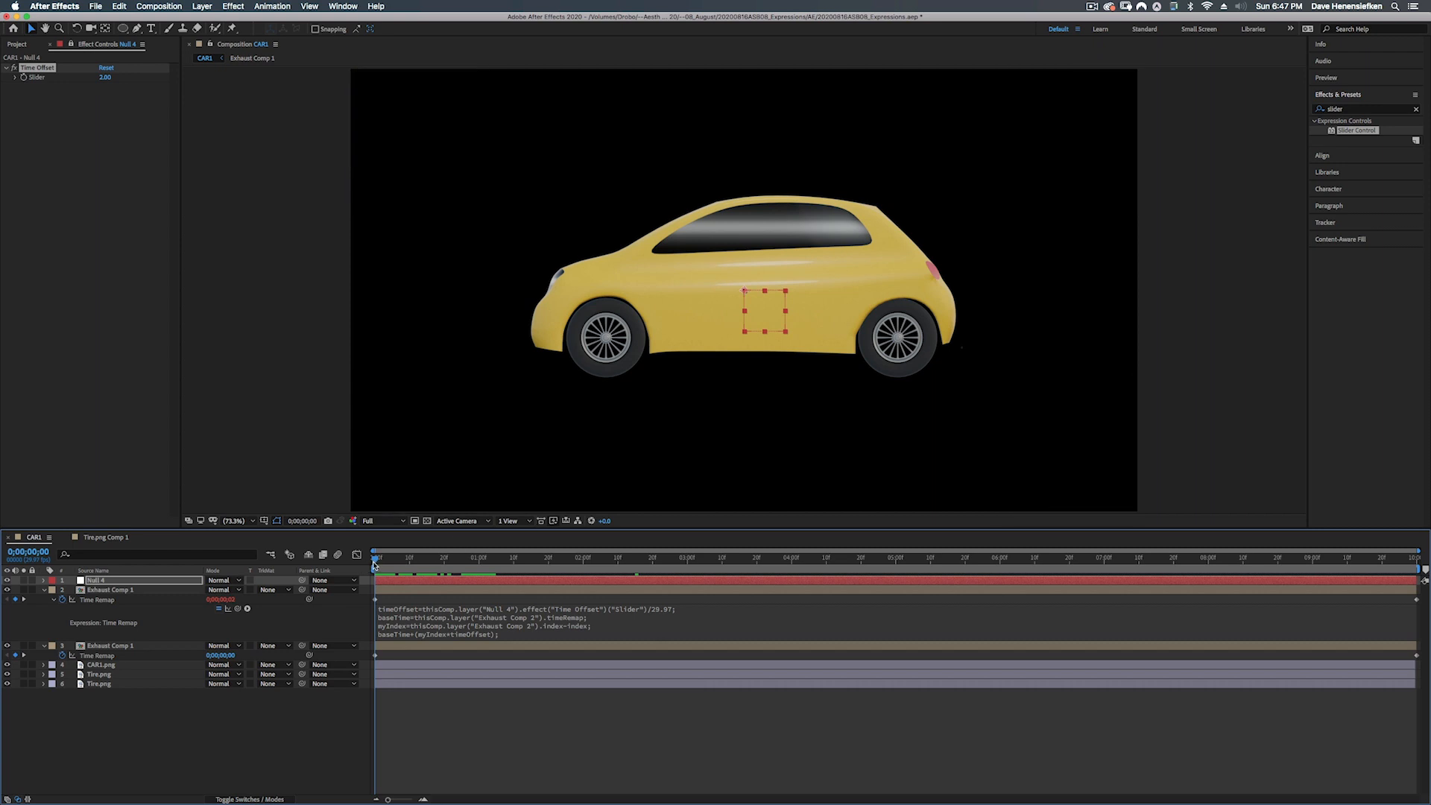
- Duplicate the upper Exhaust Comp 1 layer three times, delete the last copy, and collapse the original's Time Remap expression
click(414, 590)
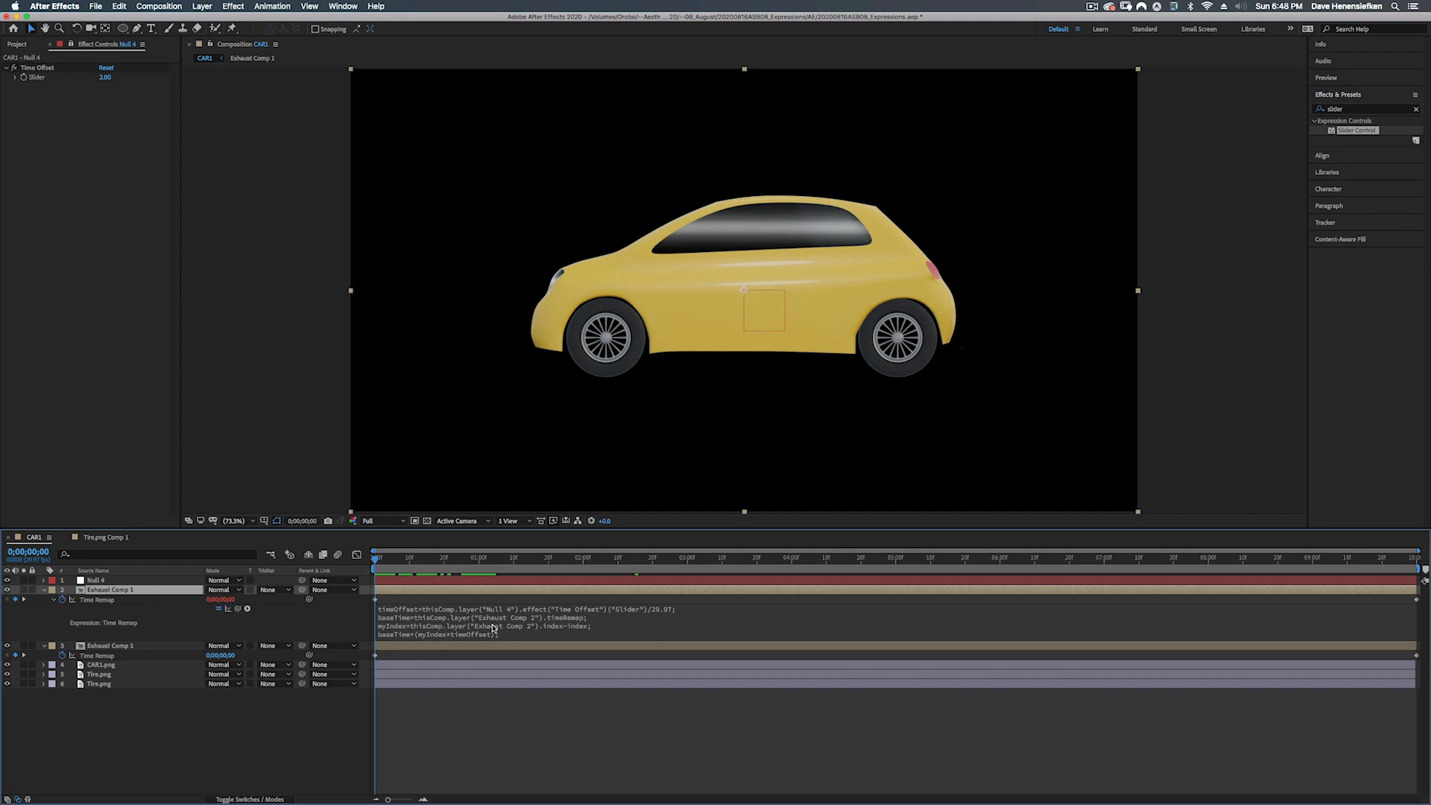
key(super+d)
key(super+d)
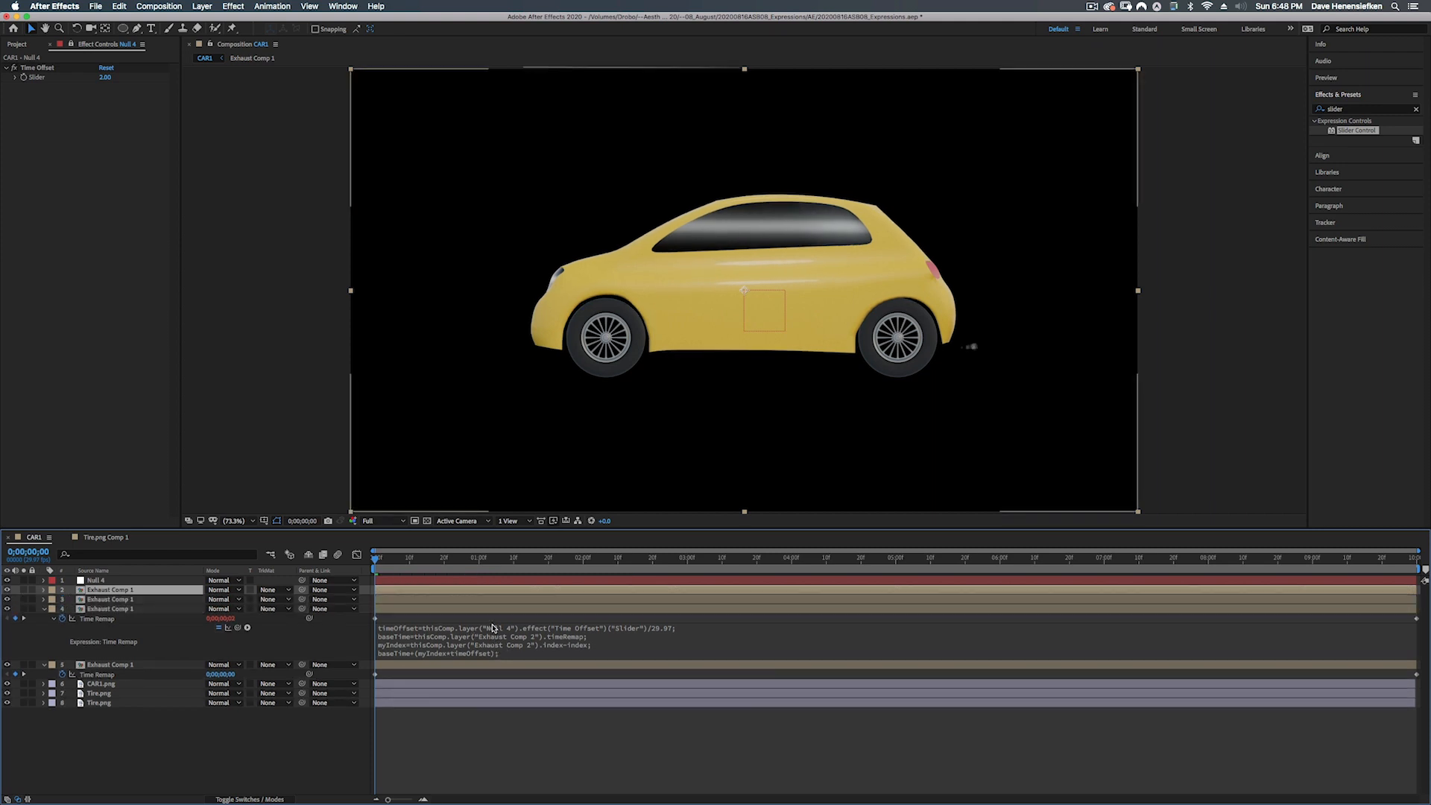
key(super+d)
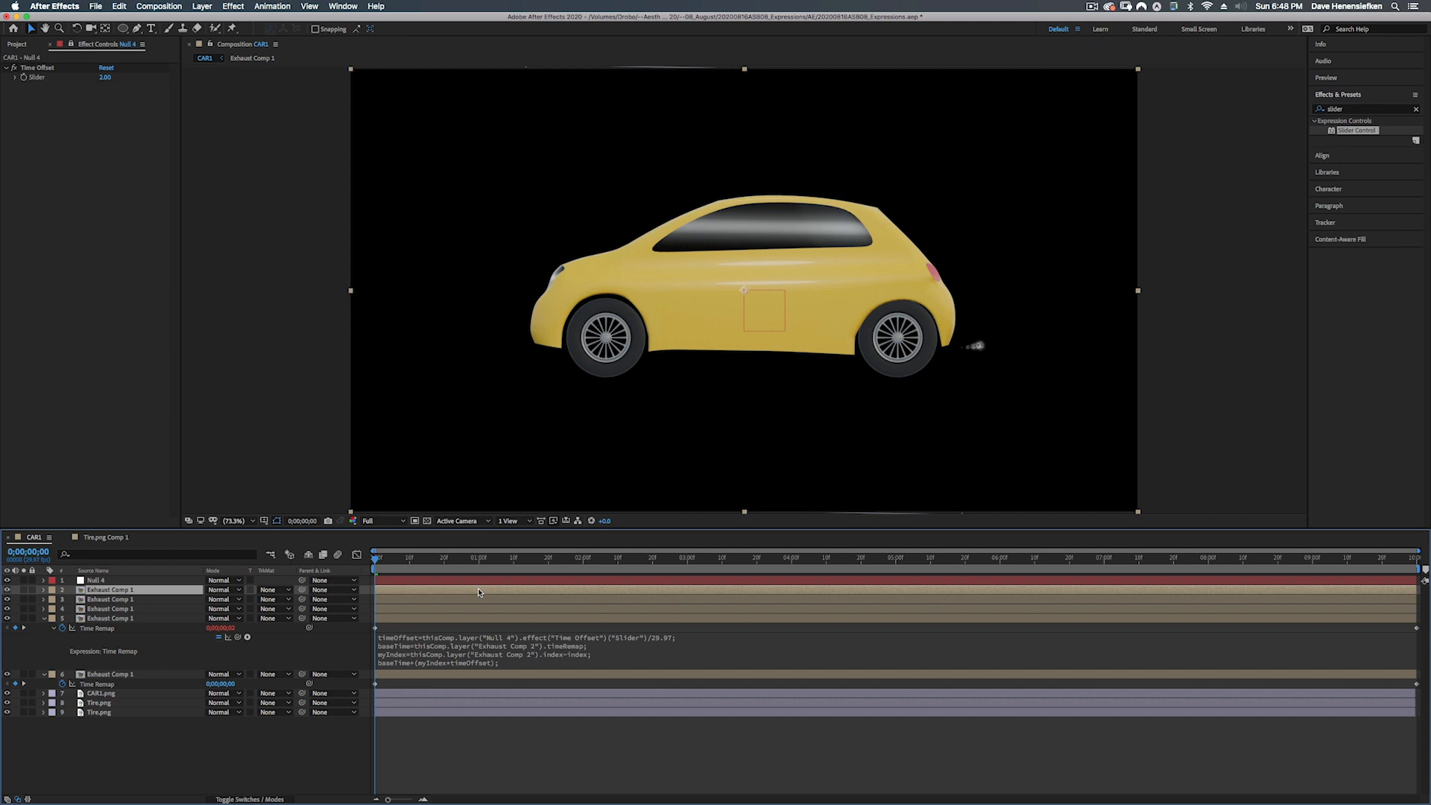
key(Delete)
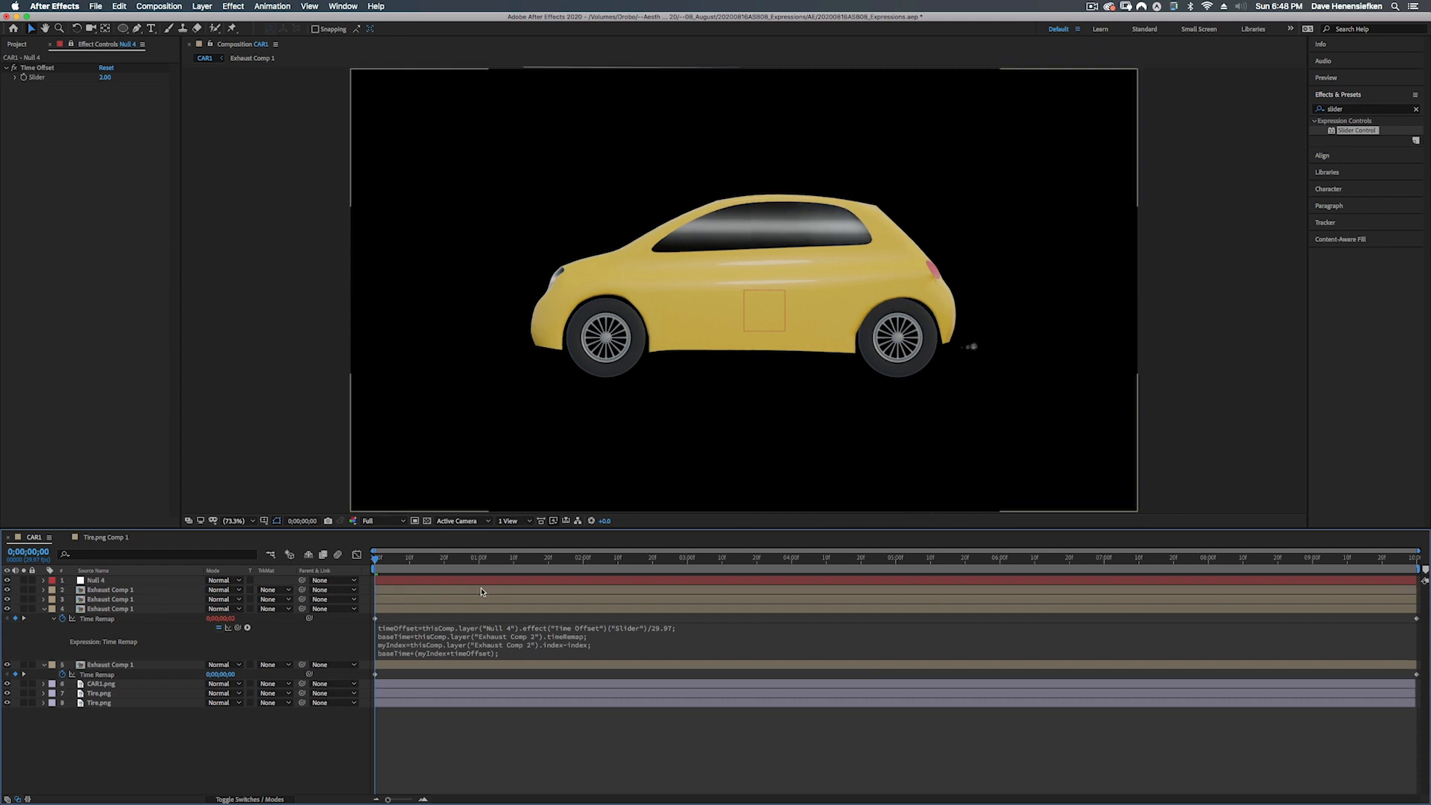
click(43, 610)
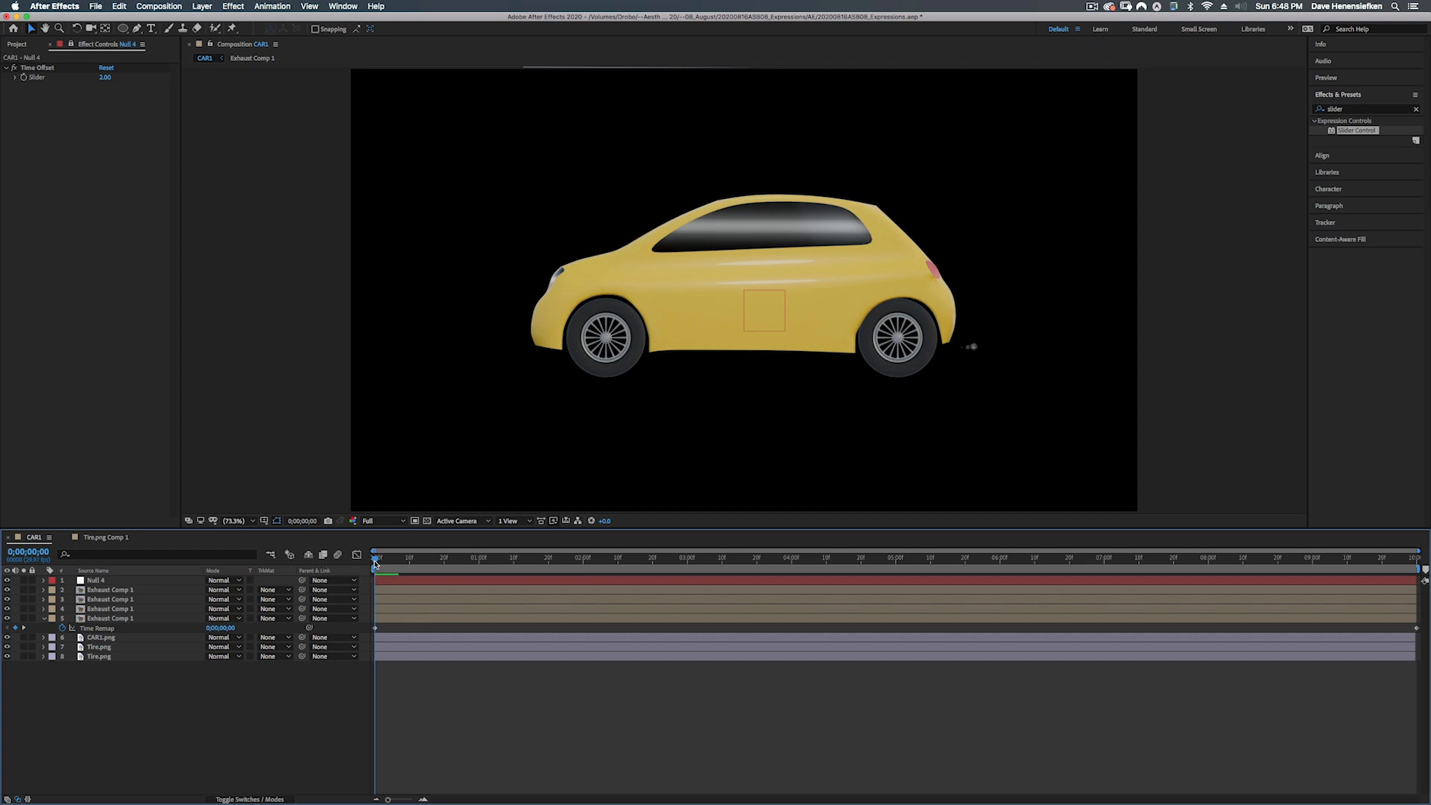
- Set the null's Time Offset slider to -1
drag(376, 560, 320, 562)
click(113, 78)
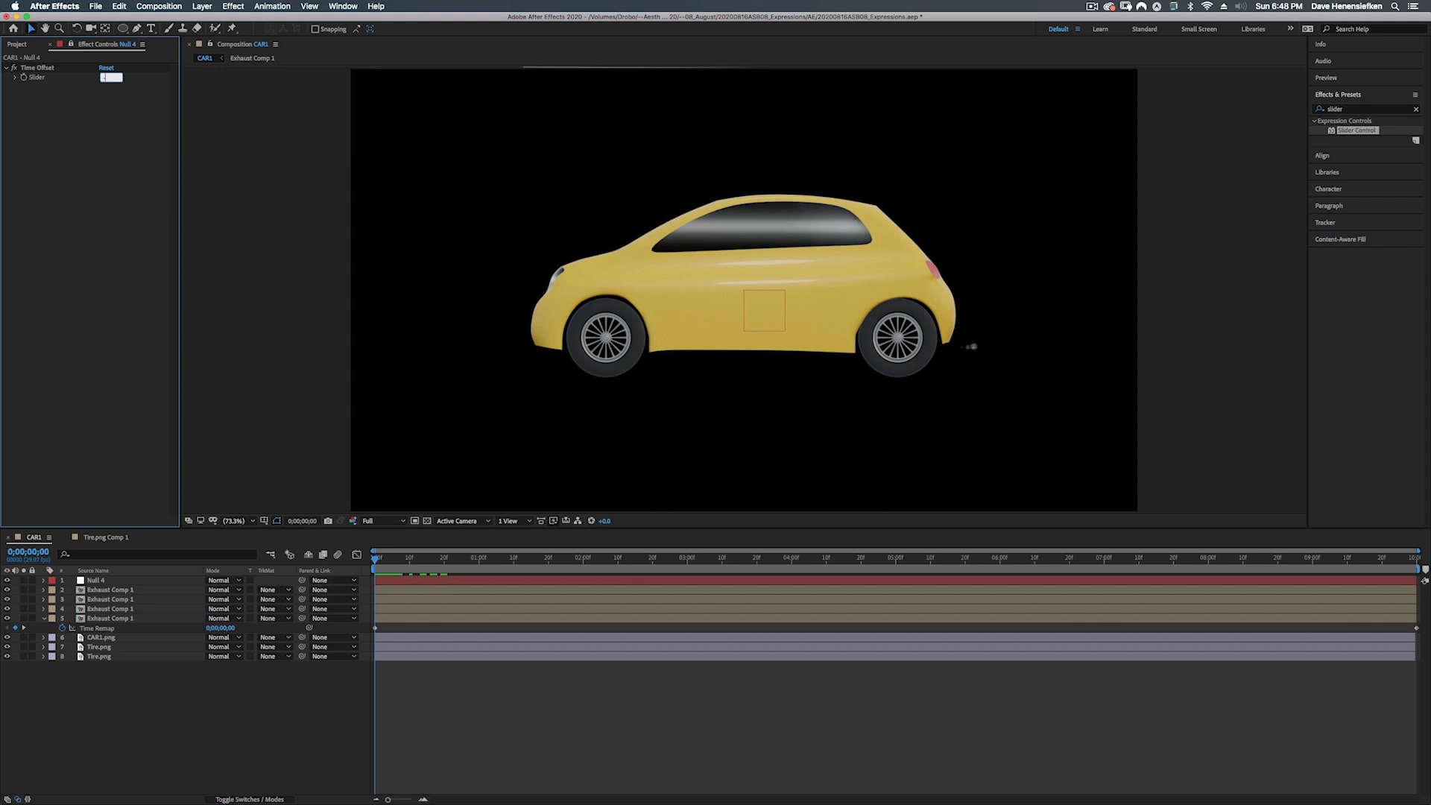
key(Return)
click(111, 79)
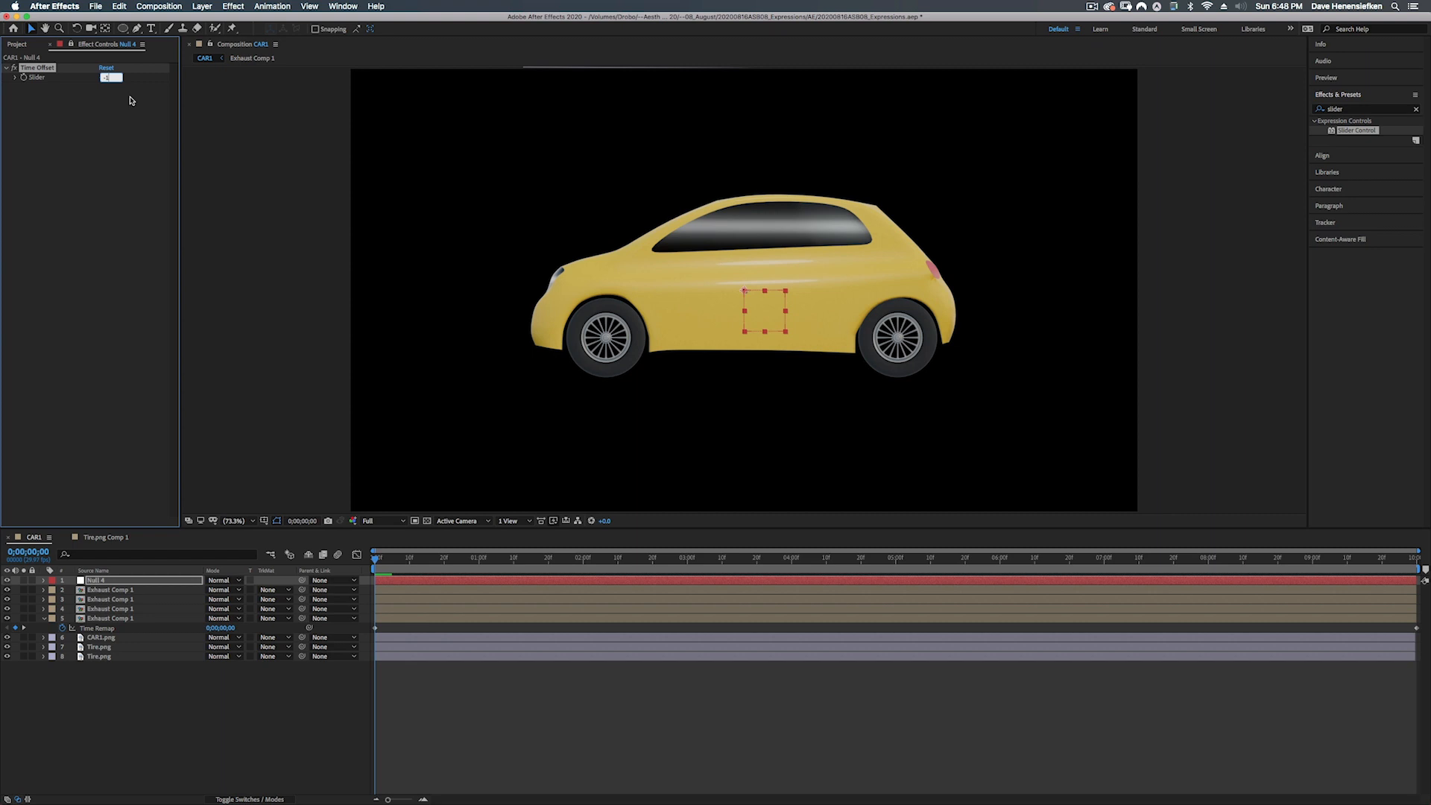
text(-1)
key(Return)
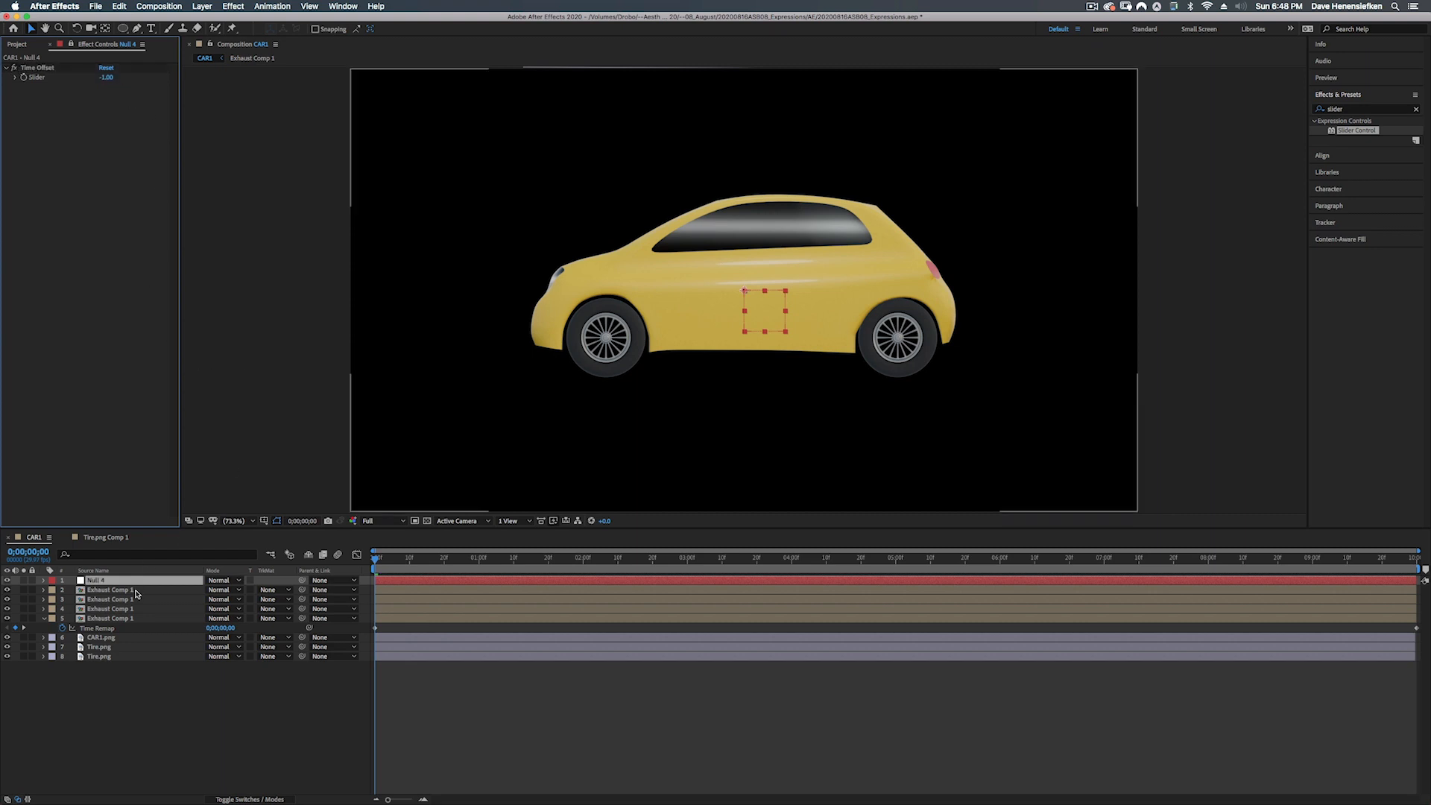
- Reveal the keyframed properties of the null and all four Exhaust Comp 1 layers, and clear the selection
shift+click(137, 593)
shift+click(141, 617)
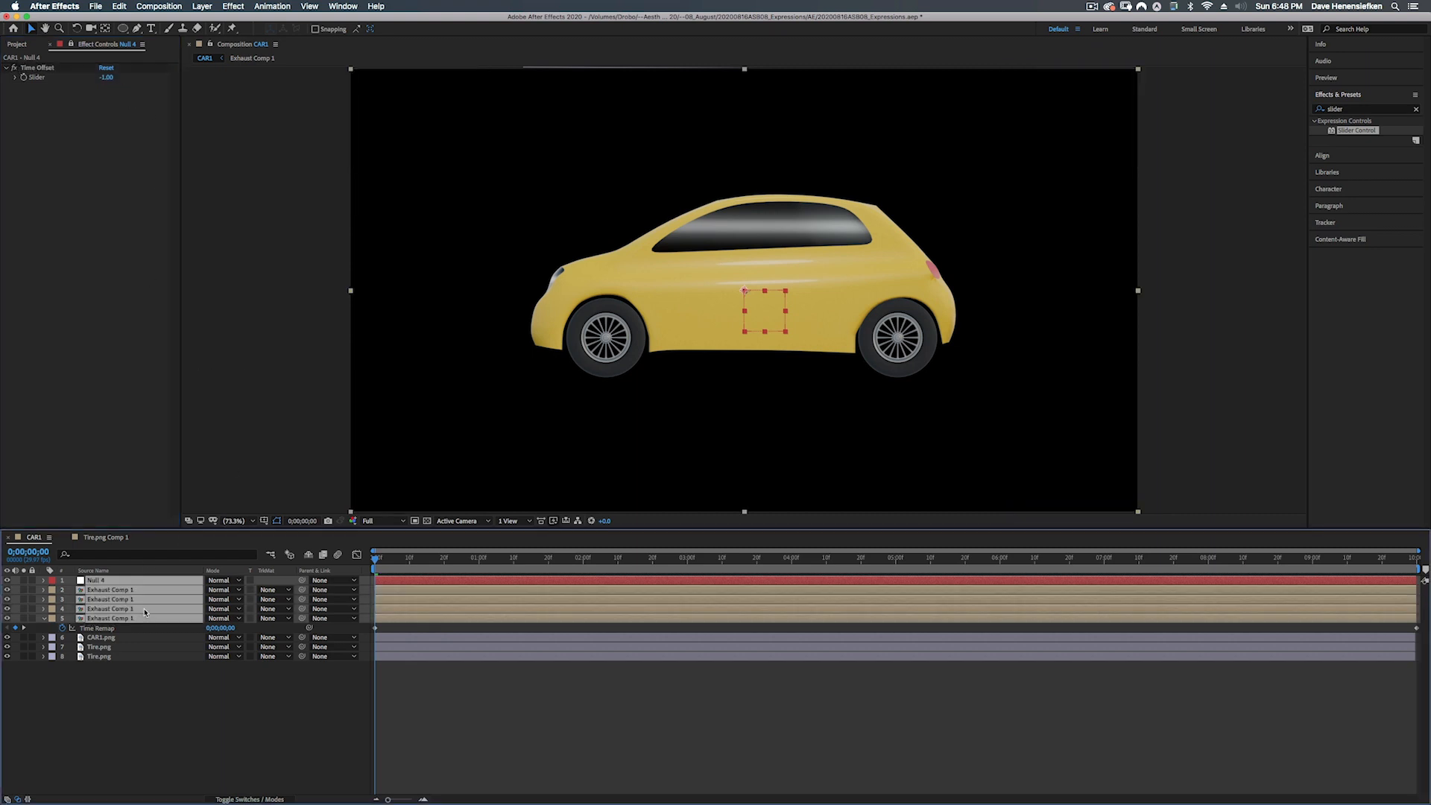
key(u)
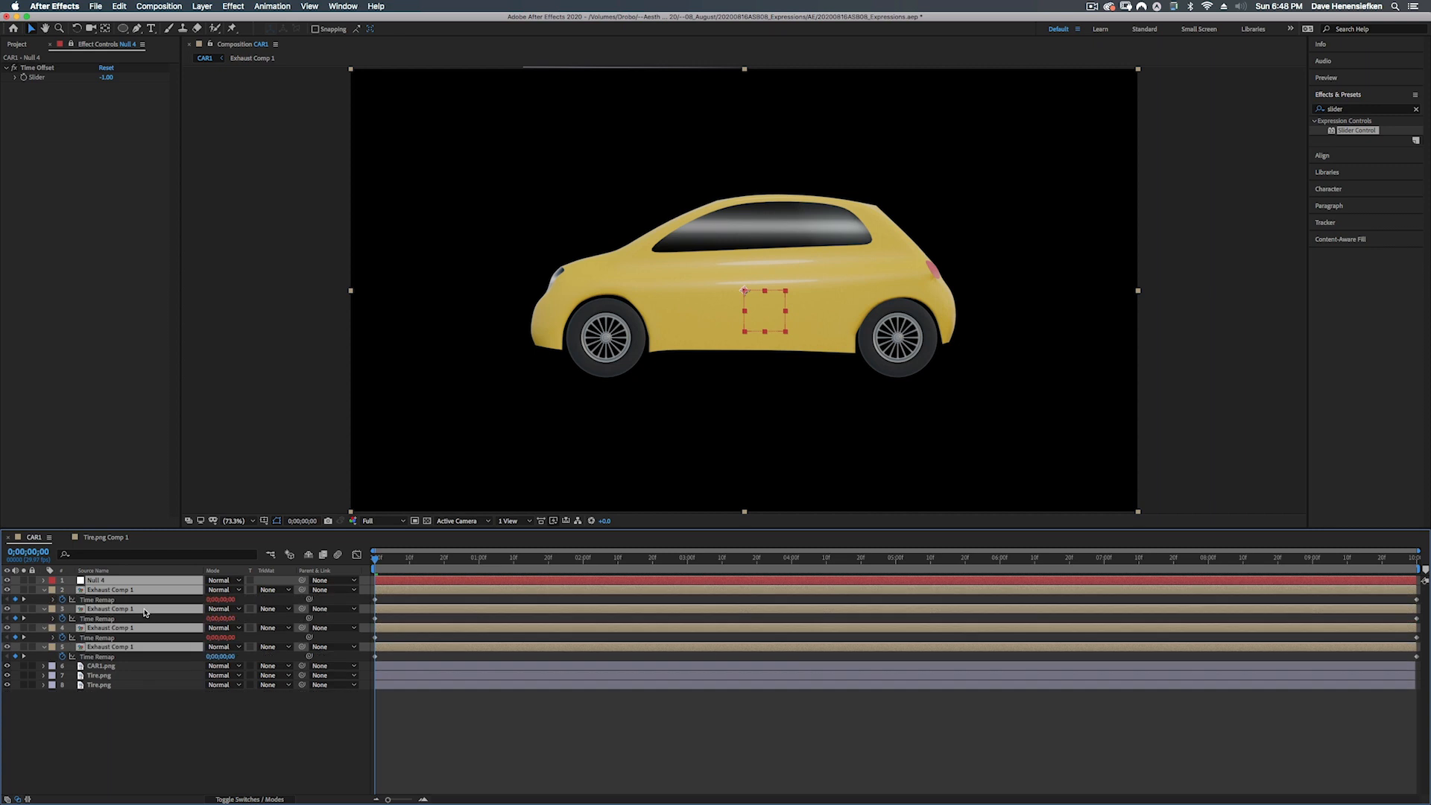
click(189, 751)
- Display the topmost Exhaust Comp 1 layer's full Time Remap expression for review, and collapse the revealed properties
click(101, 593)
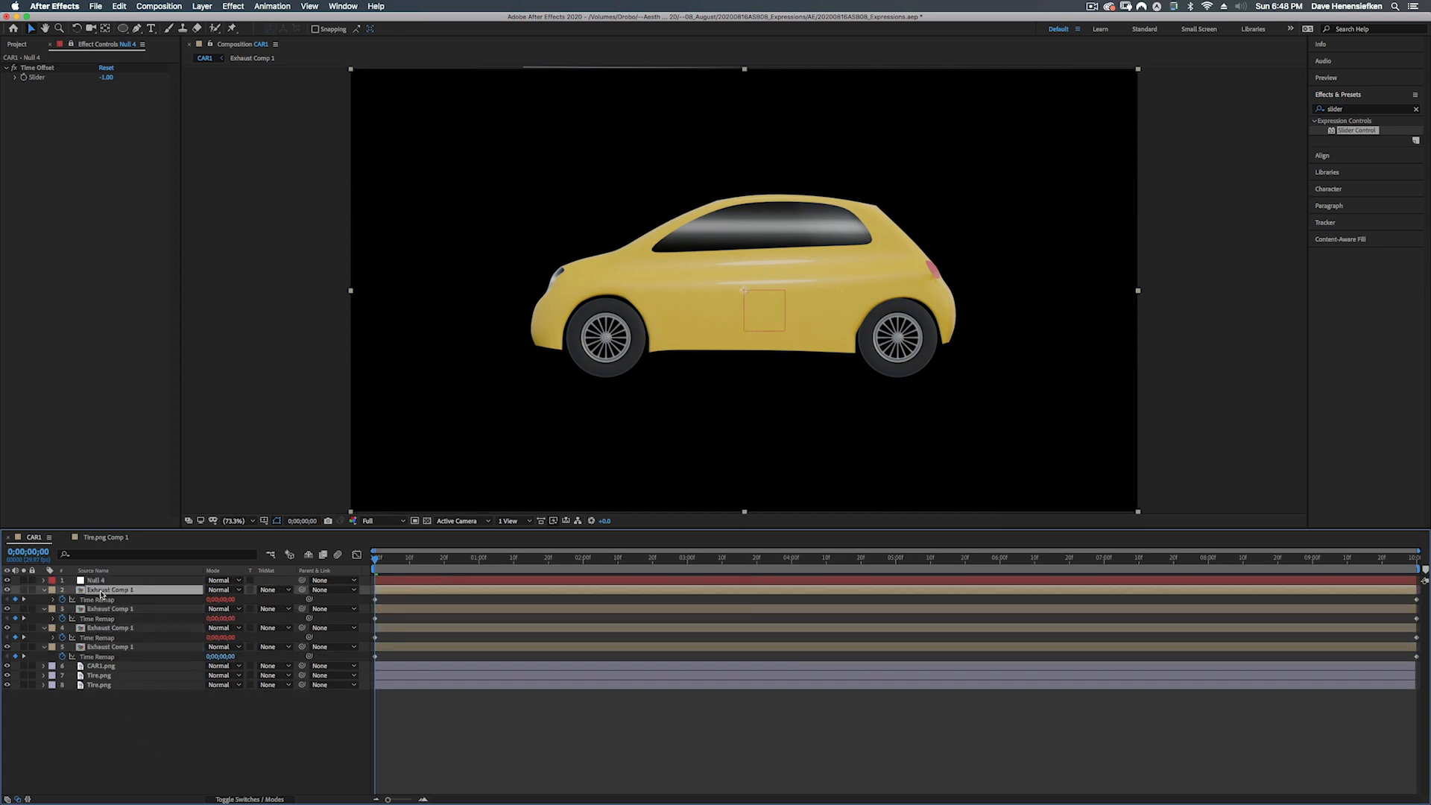
text(timeOffset=thisComp.layer("Null 4").effect("Time Offset")("Slider")/29.97;)
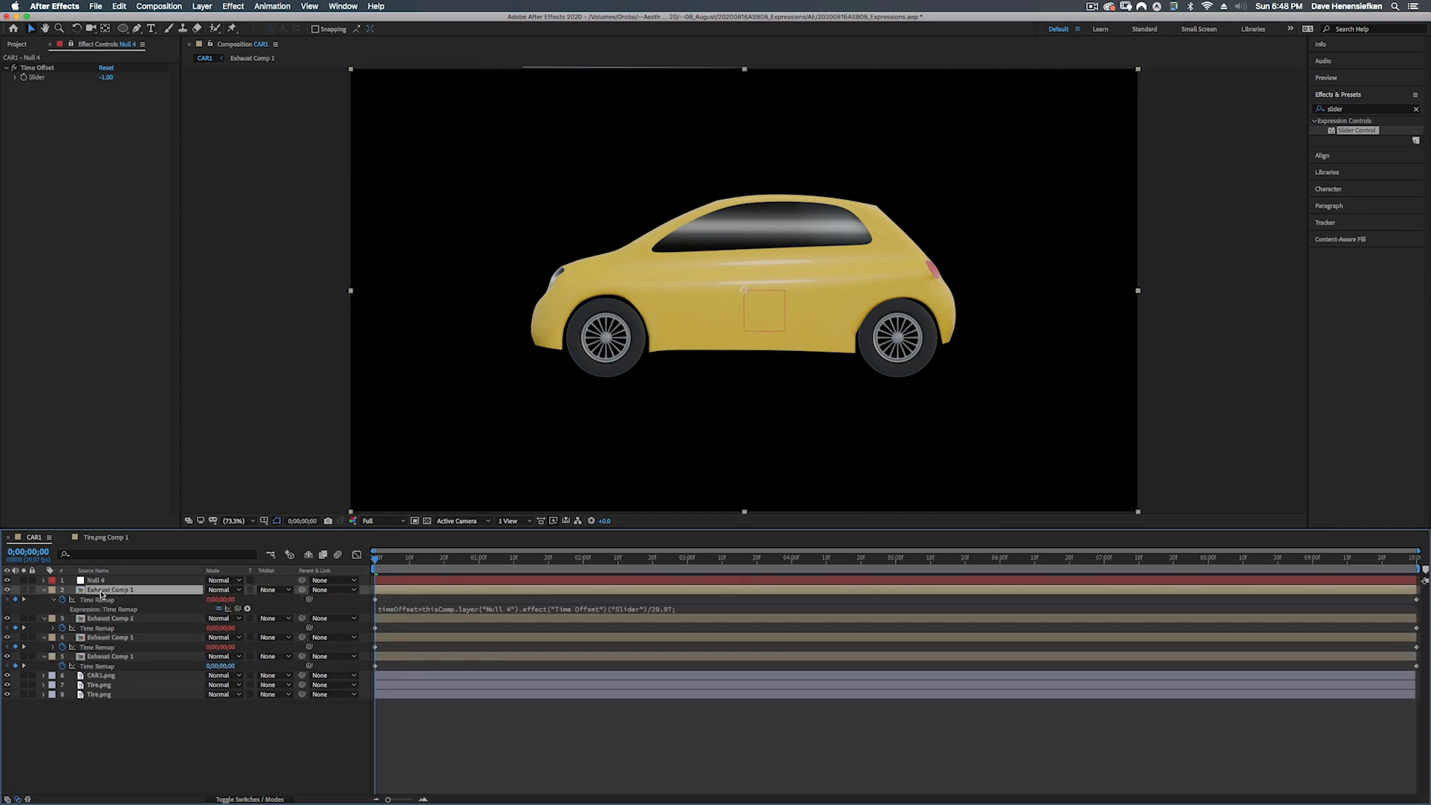
click(404, 608)
click(126, 644)
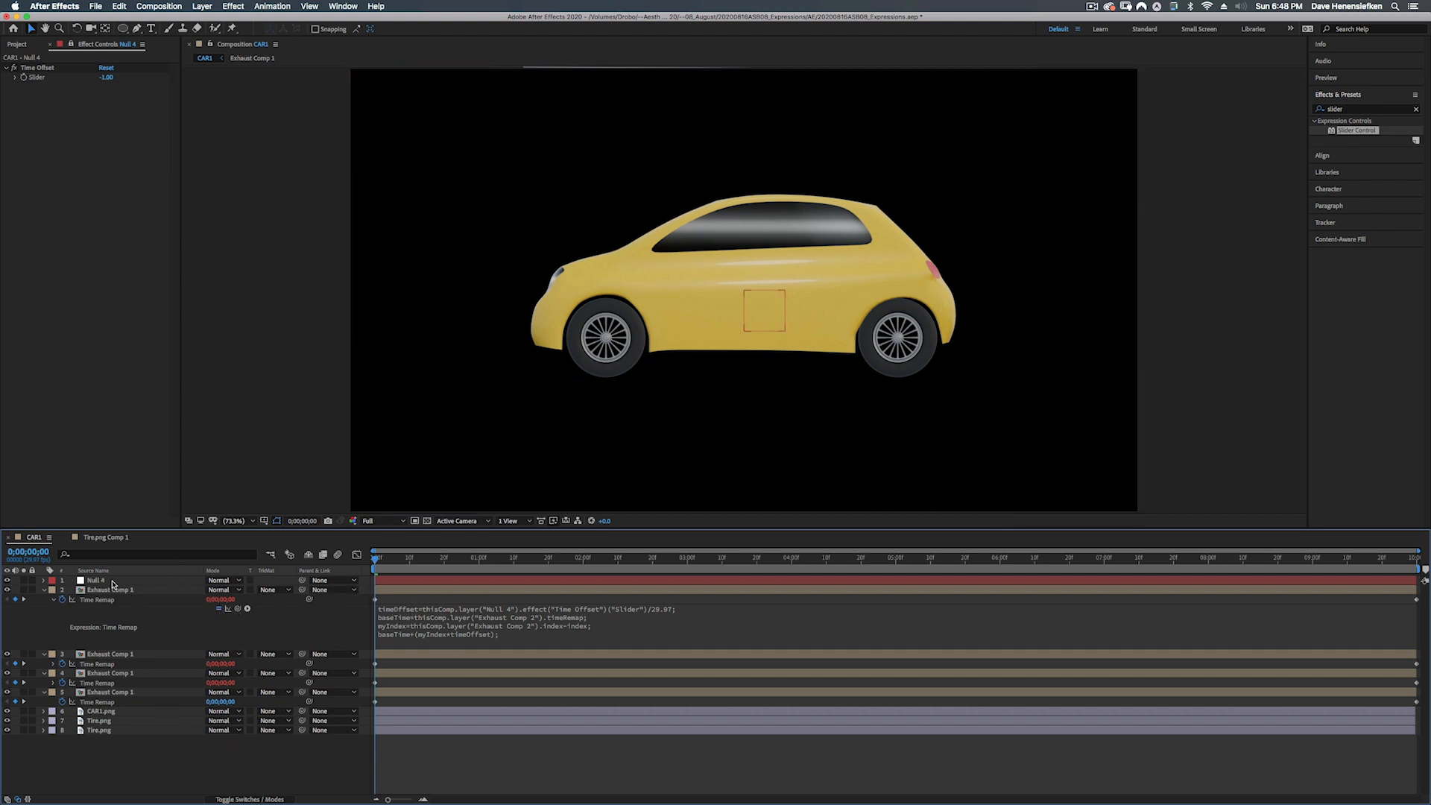
key(u)
- Reveal Time Remap on all four Exhaust Comp 1 layers and advance from the first frame to compare their values
click(111, 589)
shift+click(120, 618)
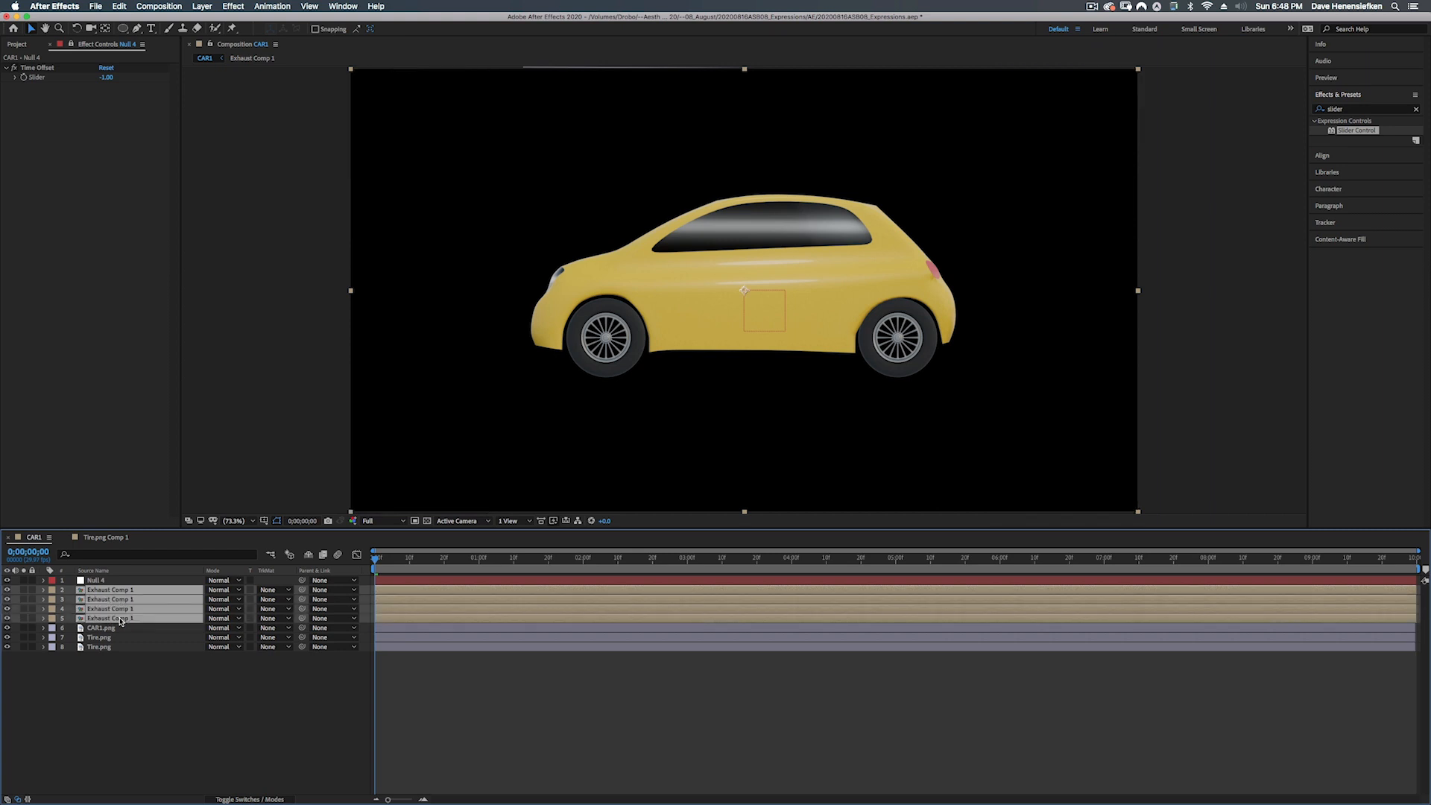
key(u)
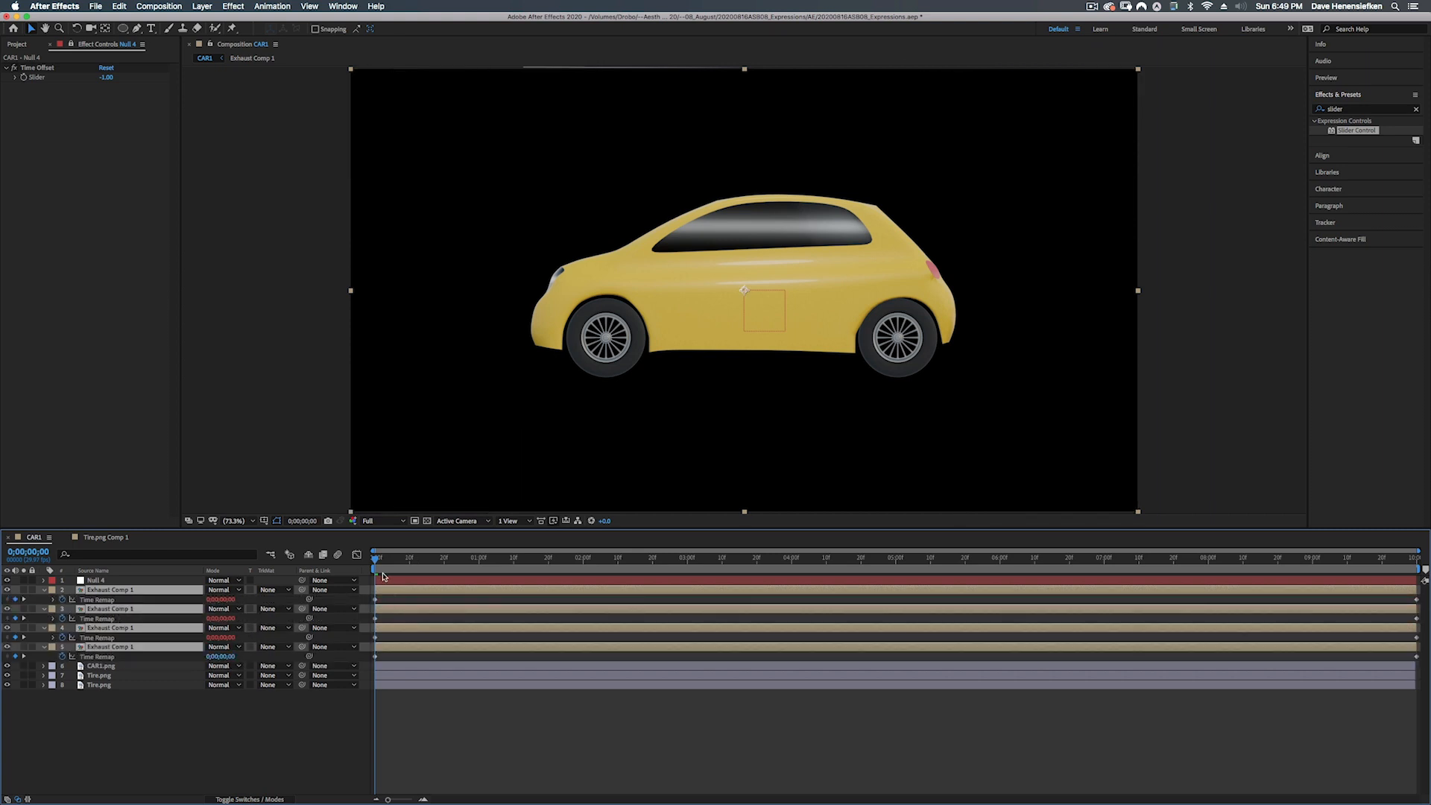
click(241, 705)
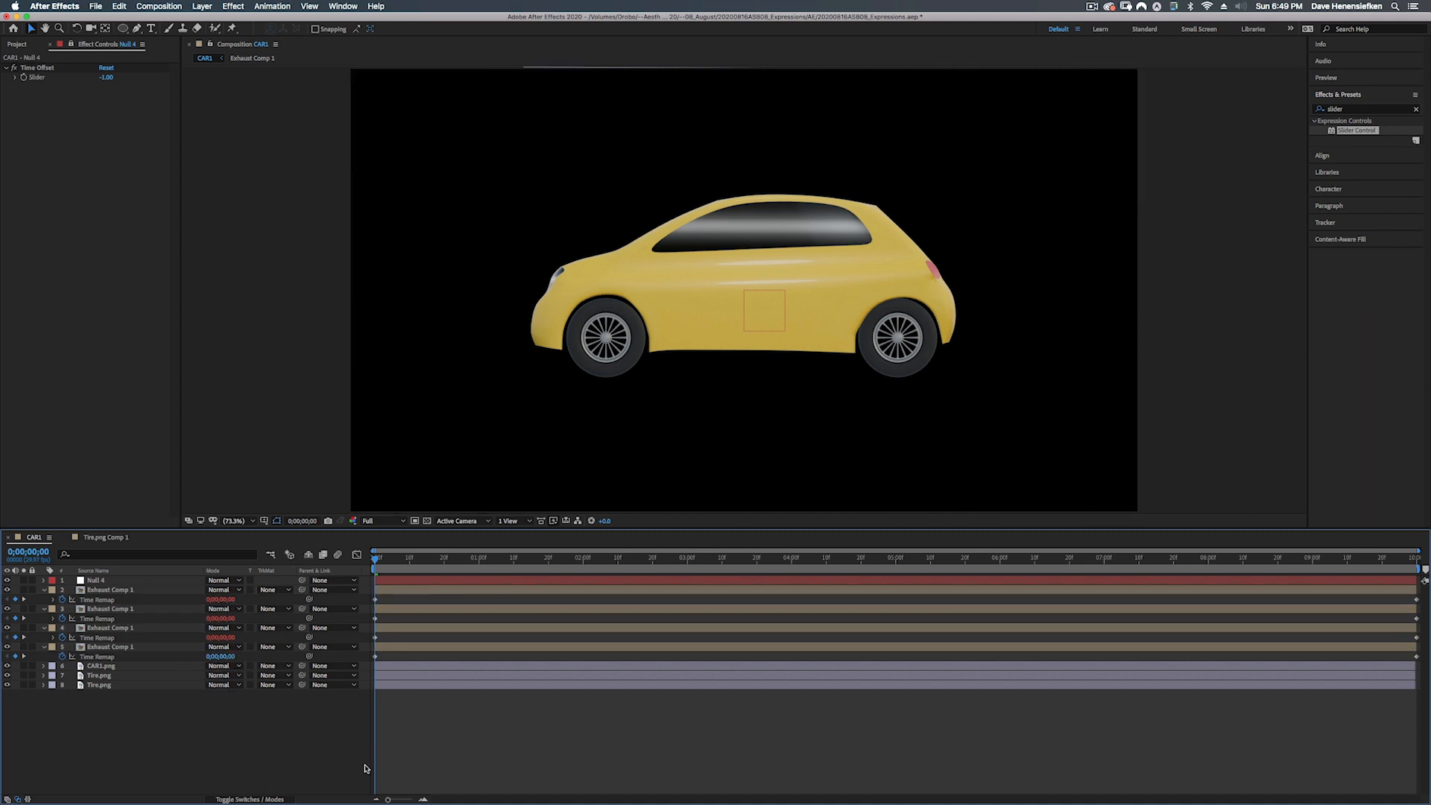
key(Page_Down)
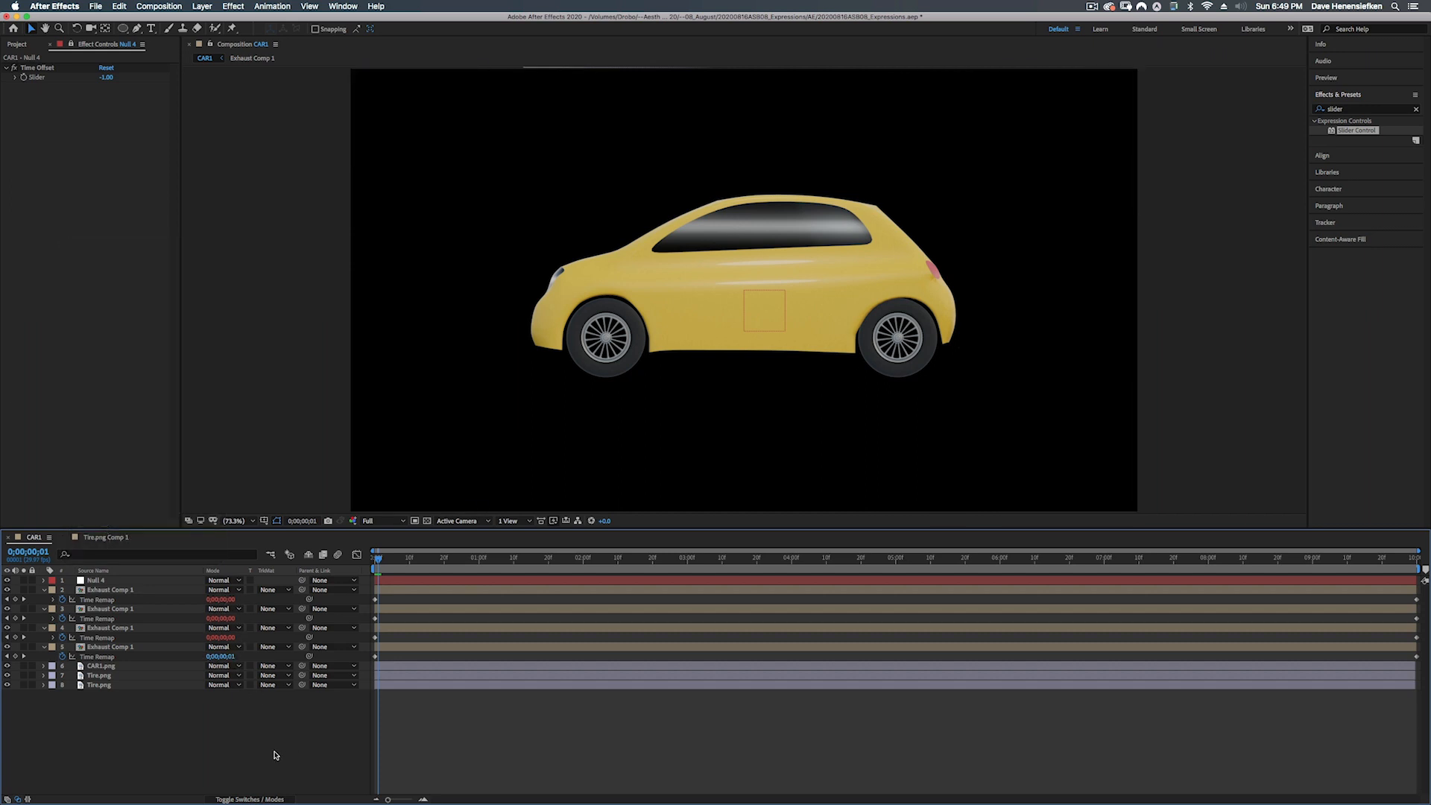
key(Page_Down)
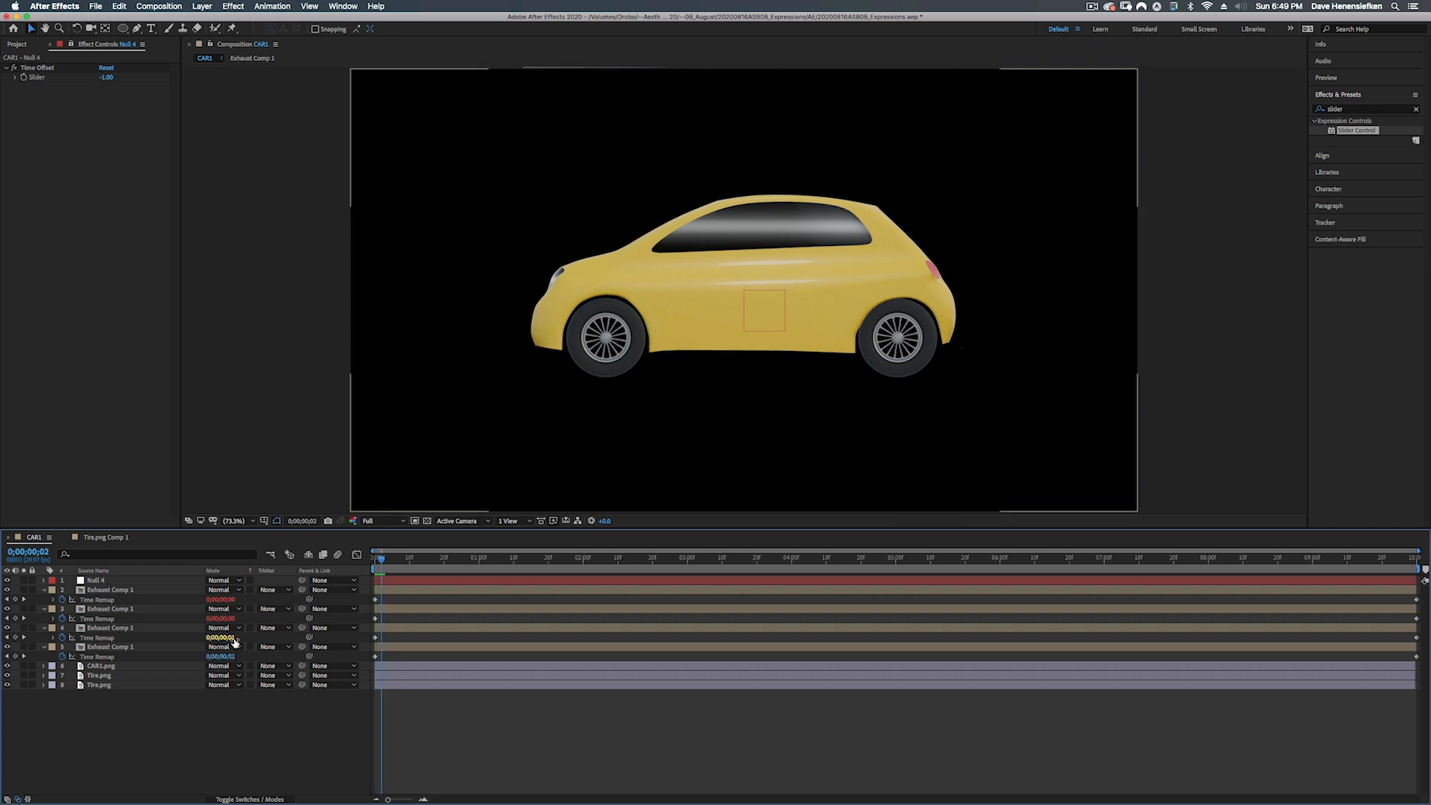
key(space)
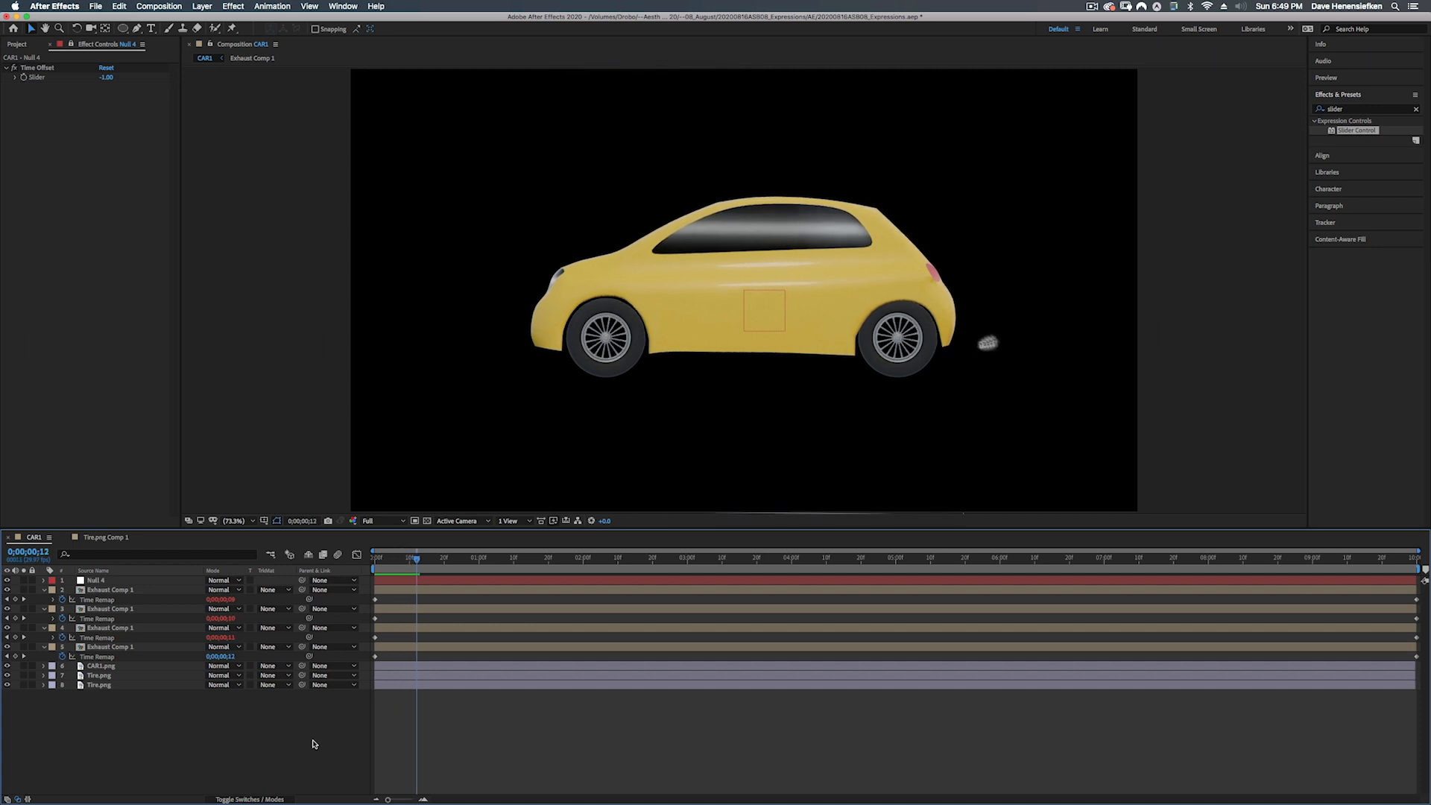
- Set the null's Time Offset slider to -4 and preview the staggered exhaust puffs
click(107, 77)
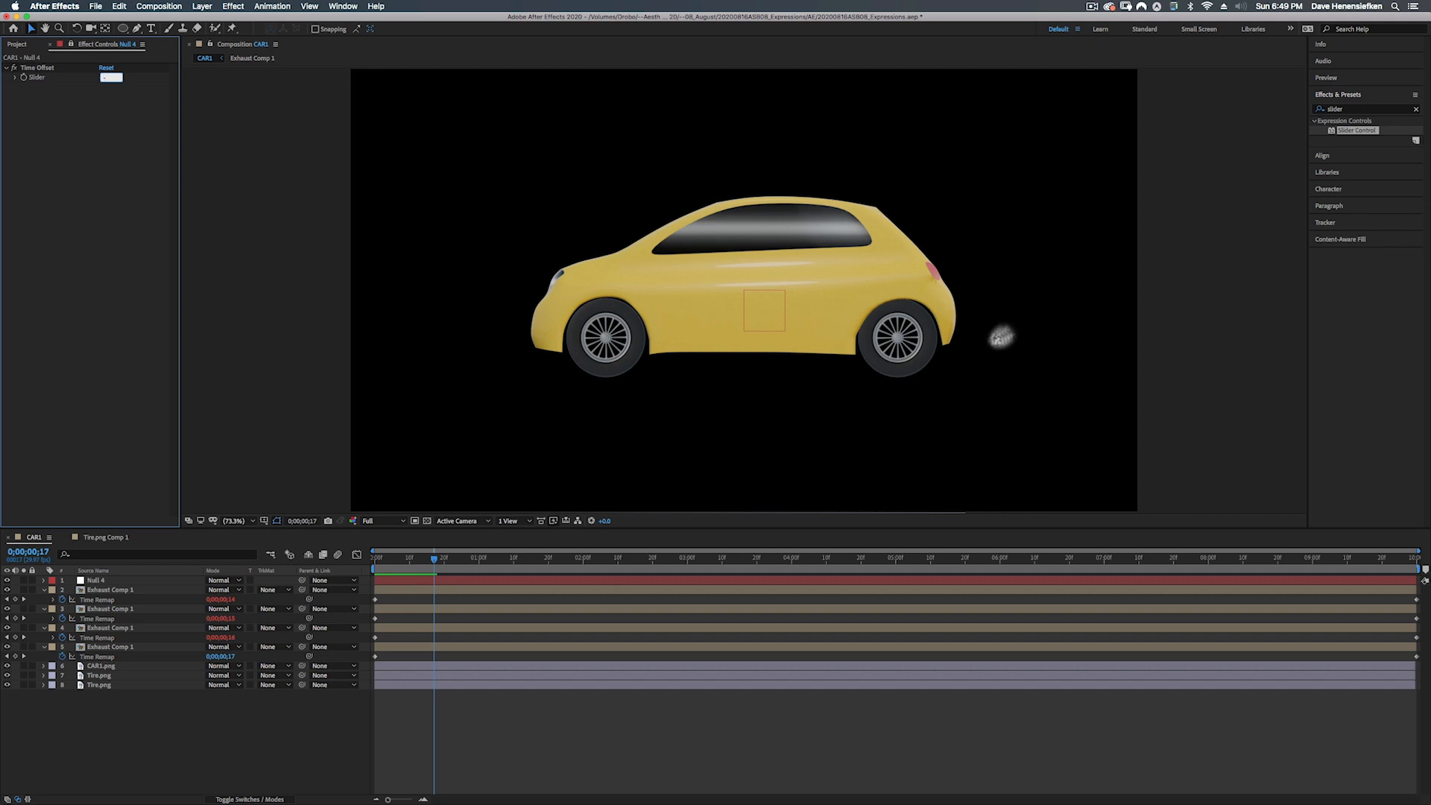
key(Return)
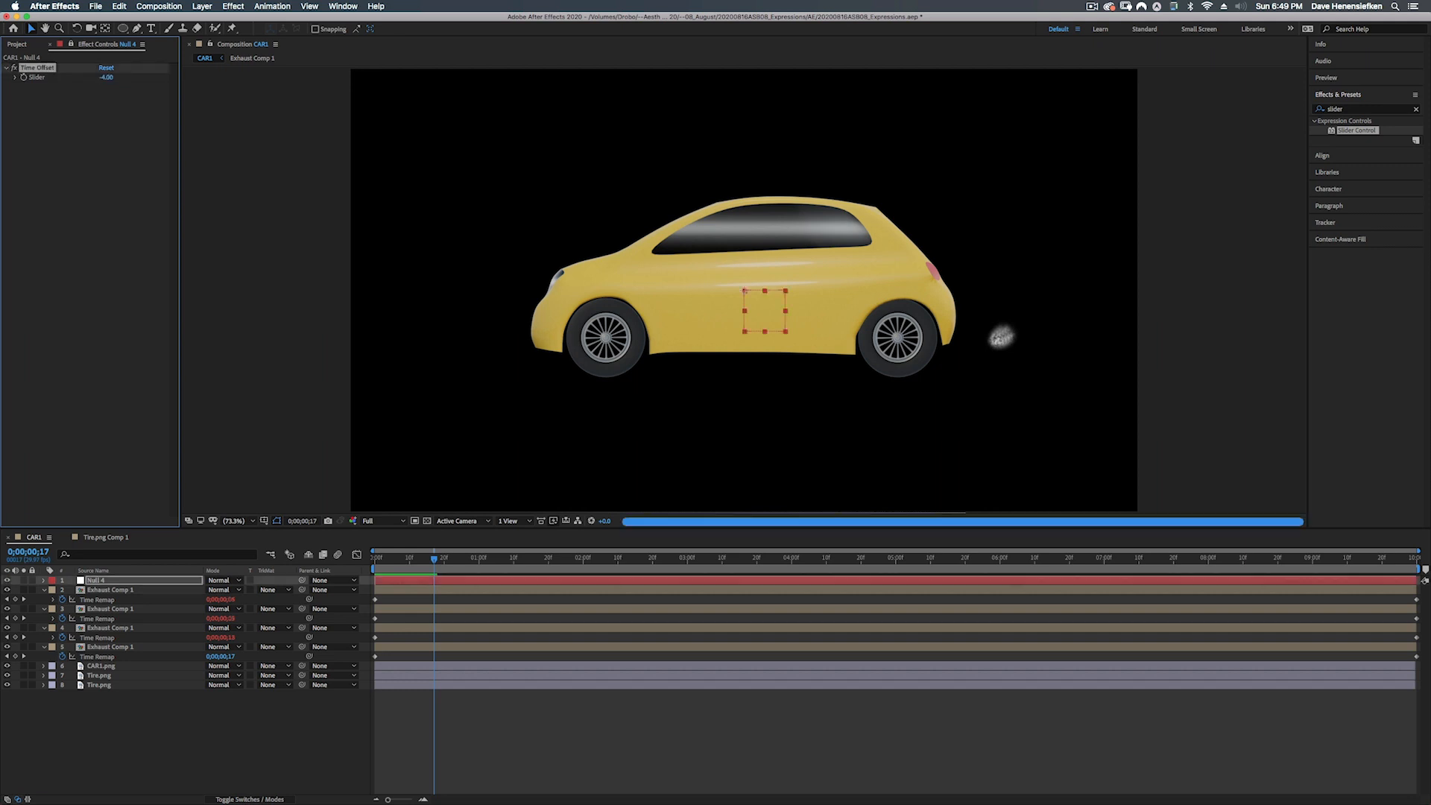
key(space)
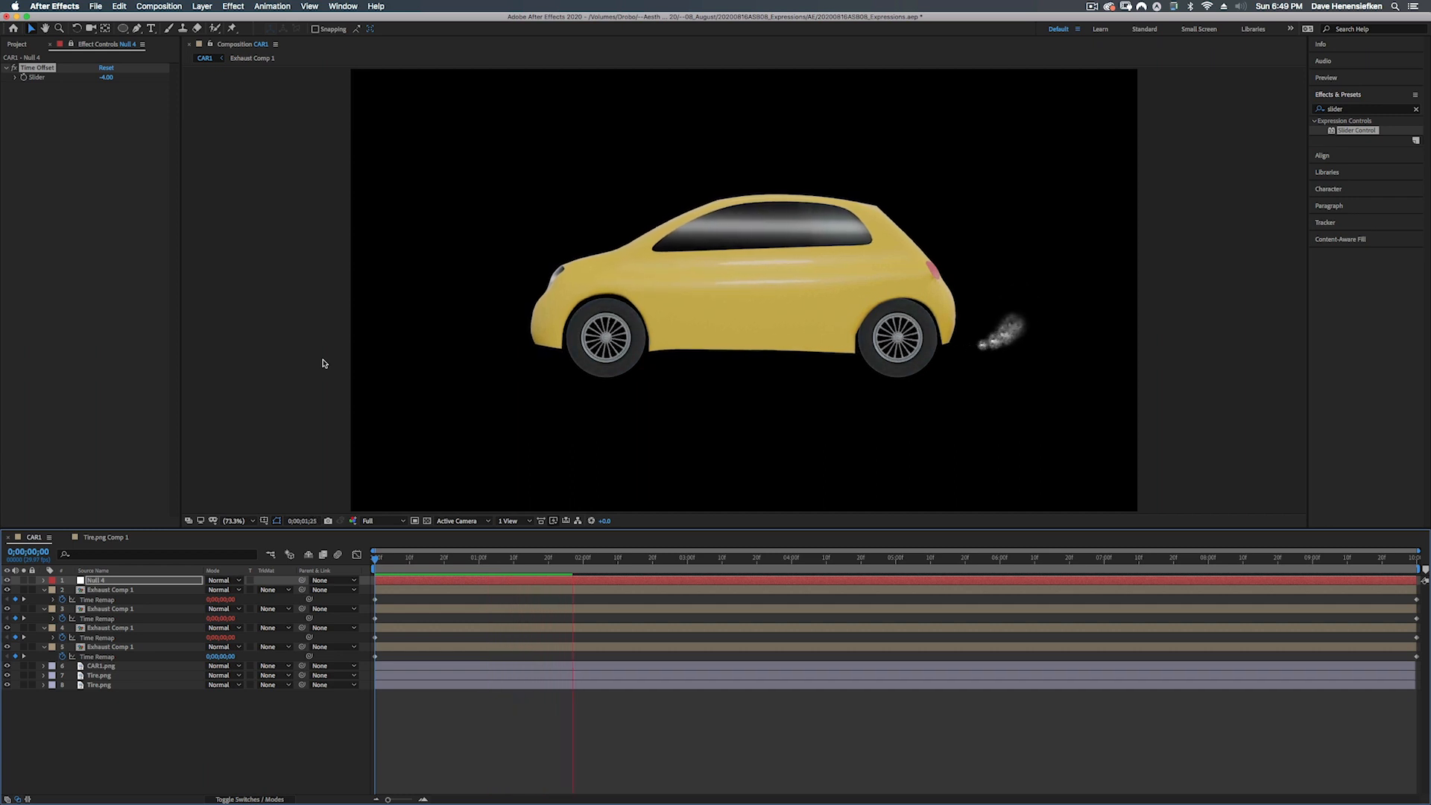
key(space)
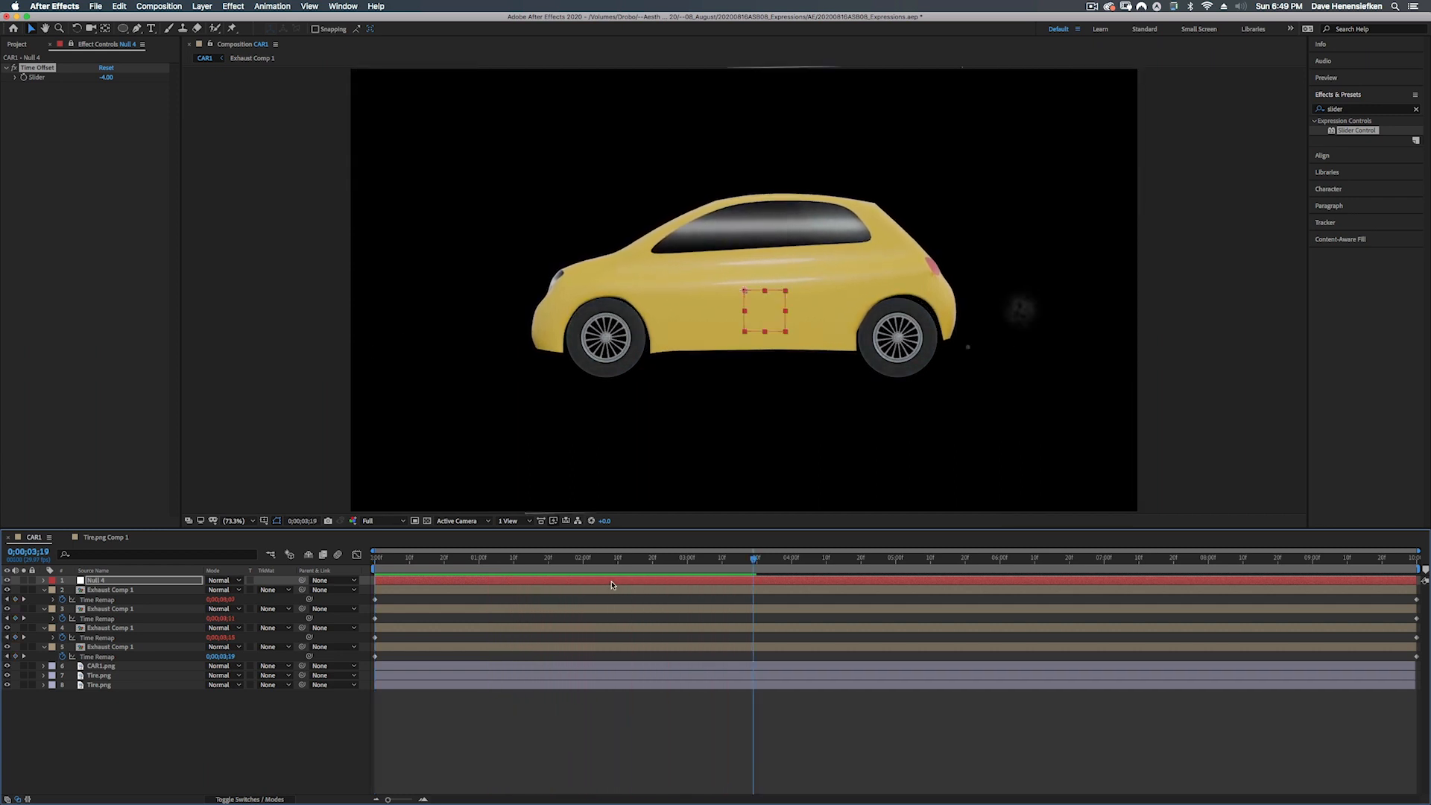
- Inside Exhaust Comp 1, retime the Exhaust layer's Position, Scale and Opacity keyframes so the last ones fall at about 1 second
double_click(127, 590)
click(137, 581)
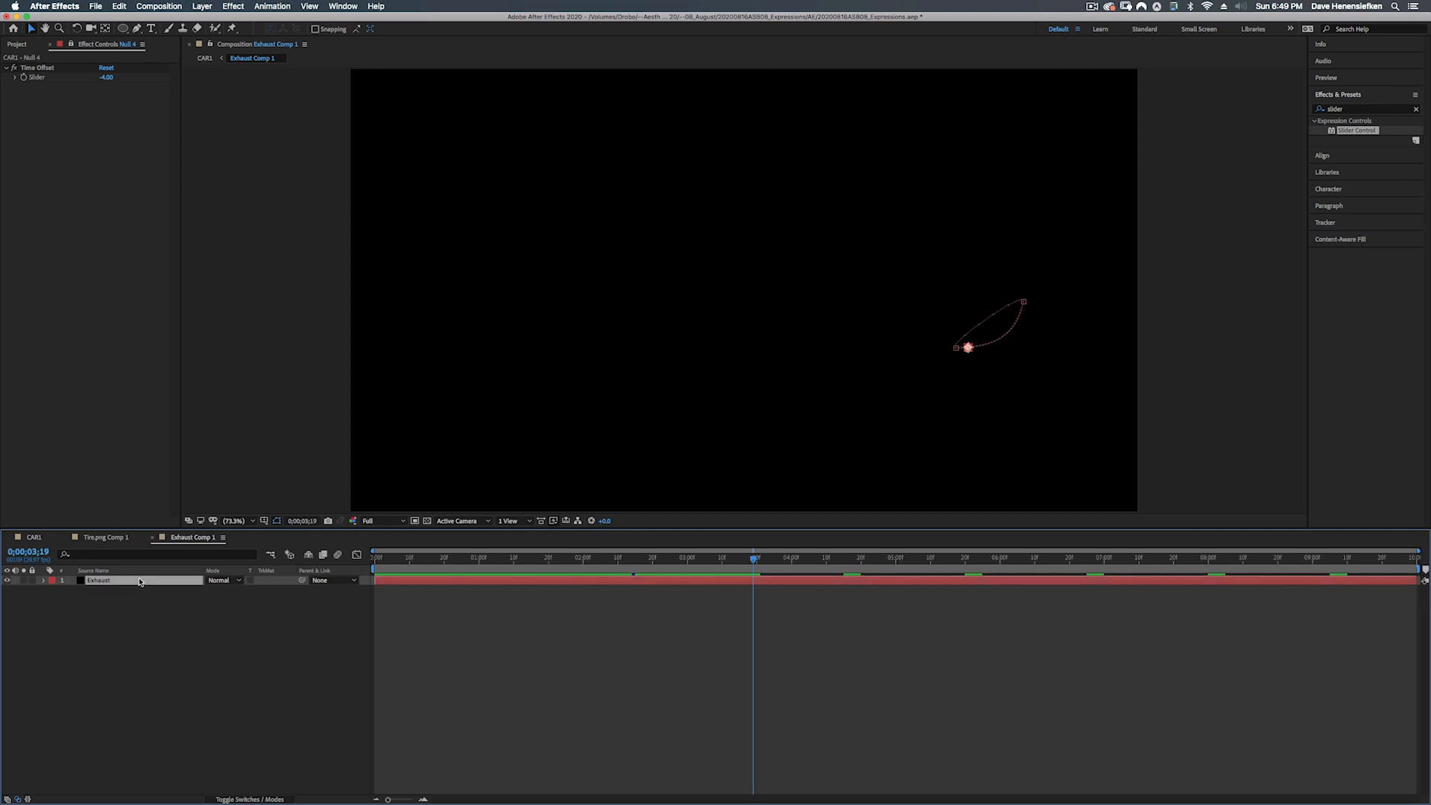
key(u)
drag(511, 581, 428, 628)
key(super+z)
drag(528, 594, 367, 619)
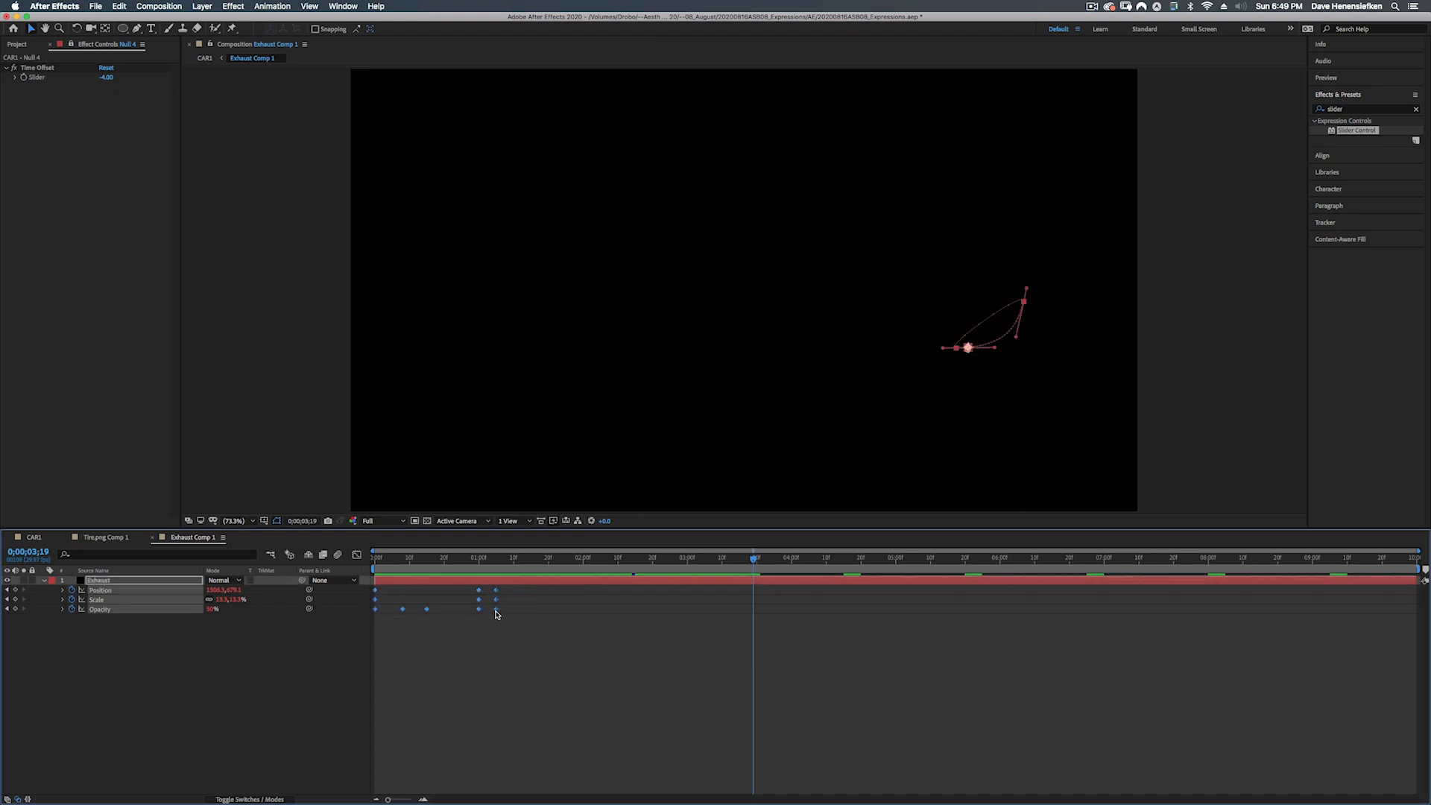
mouse_move(498, 614)
mouse_down()
mouse_move(463, 612)
mouse_move(478, 611)
mouse_up()
drag(410, 562, 449, 560)
- Return to the CAR1 composition and preview the retimed exhaust animation
click(77, 540)
click(35, 538)
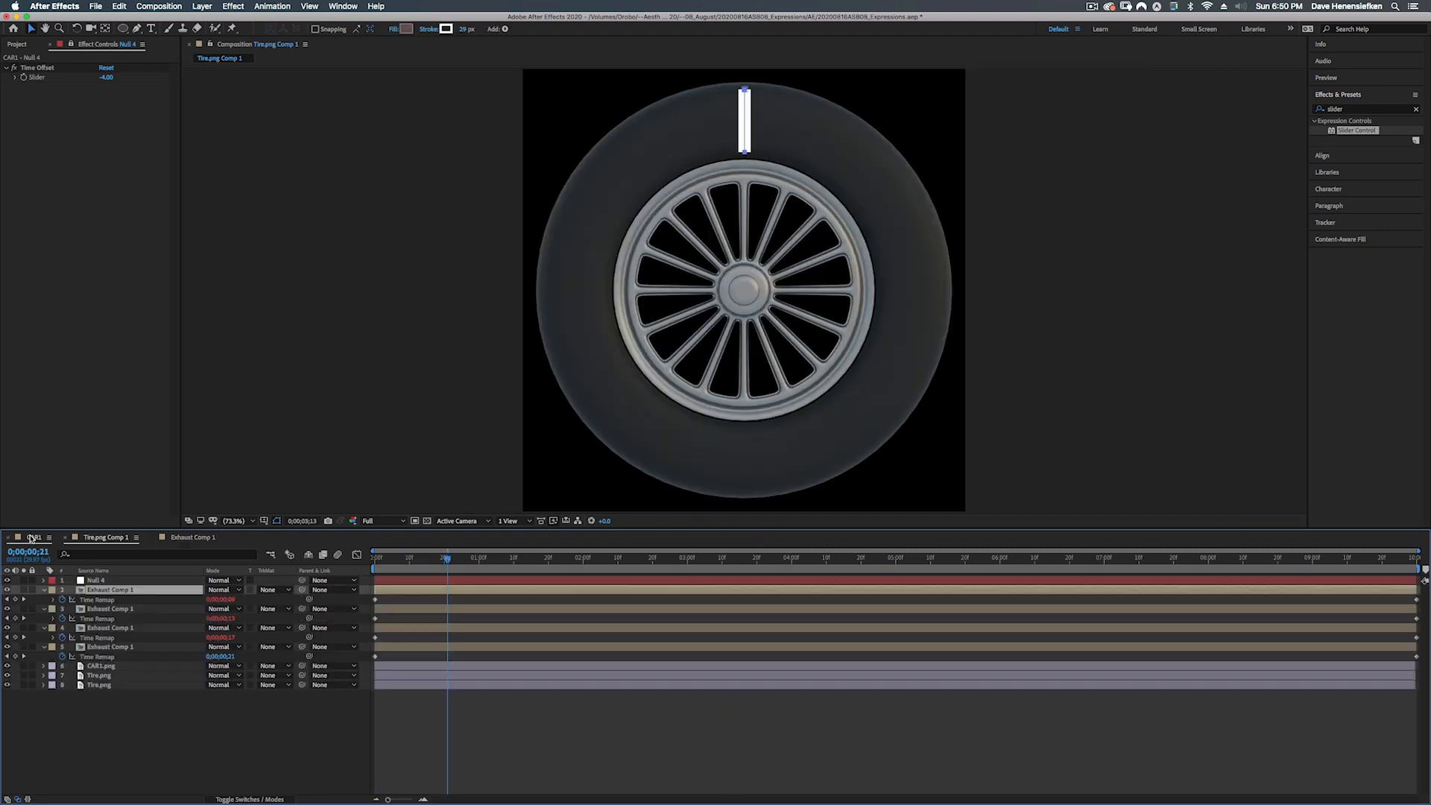
key(space)
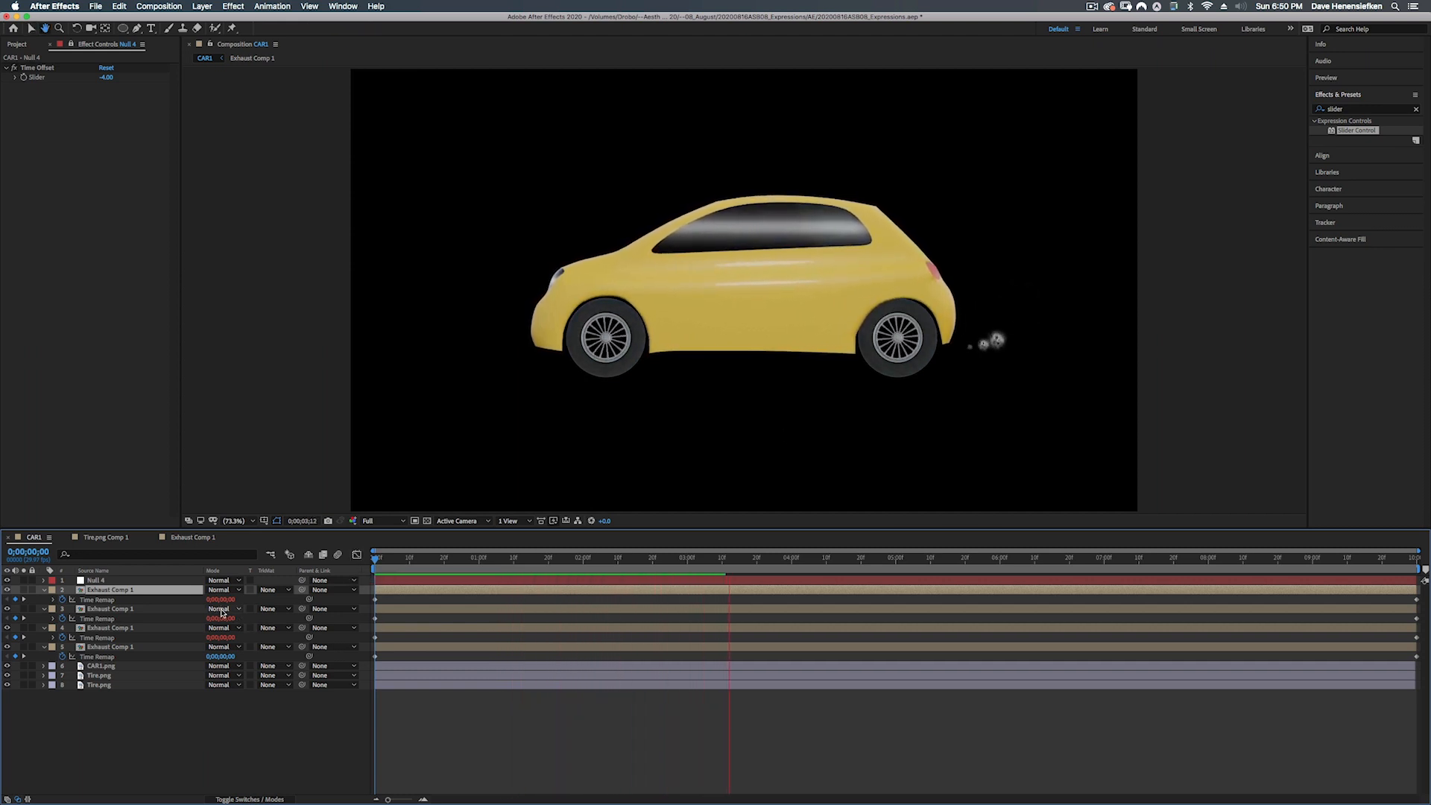
key(space)
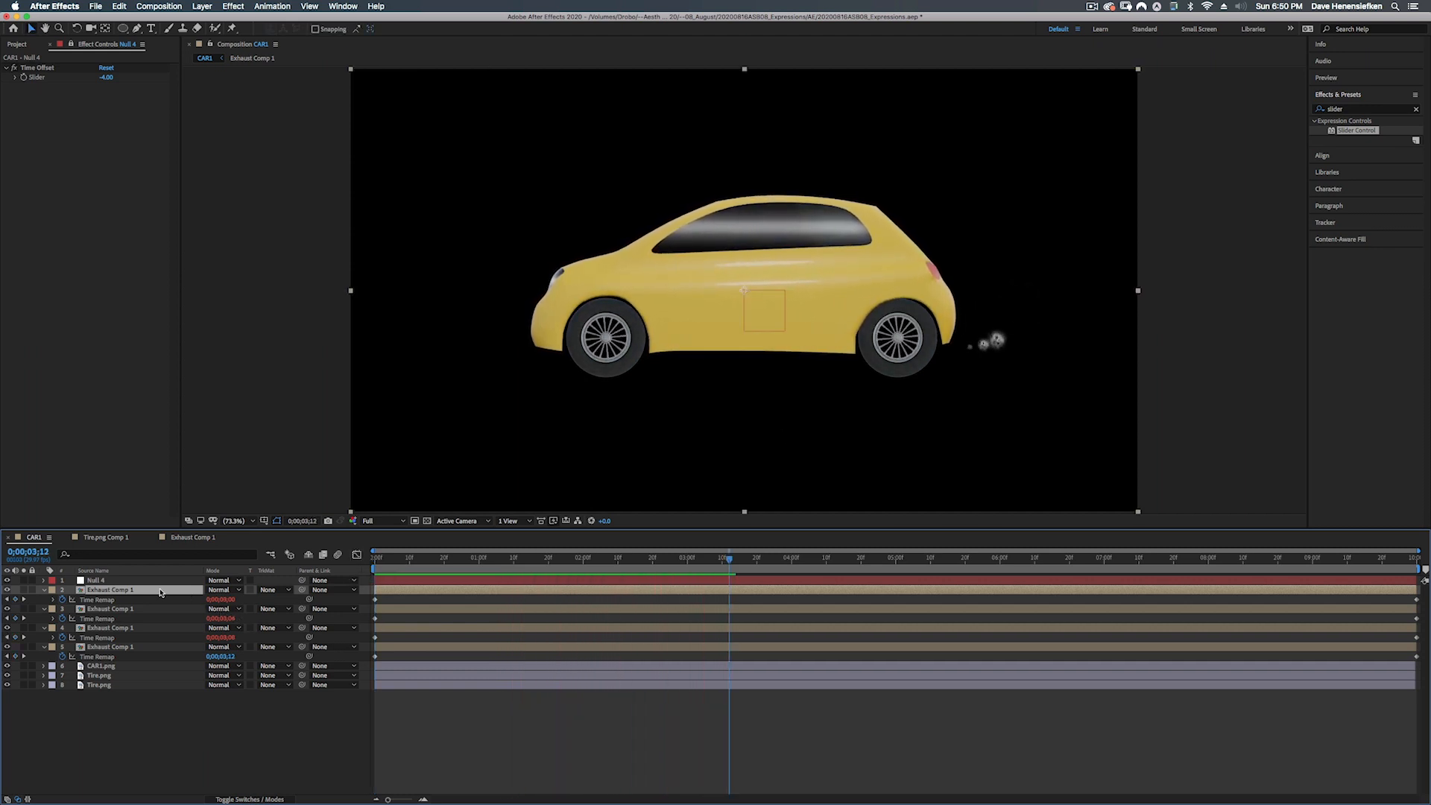
- Collapse the four Exhaust Comp 1 layers and reveal only the bottommost one's Time Remap keyframes
click(412, 648)
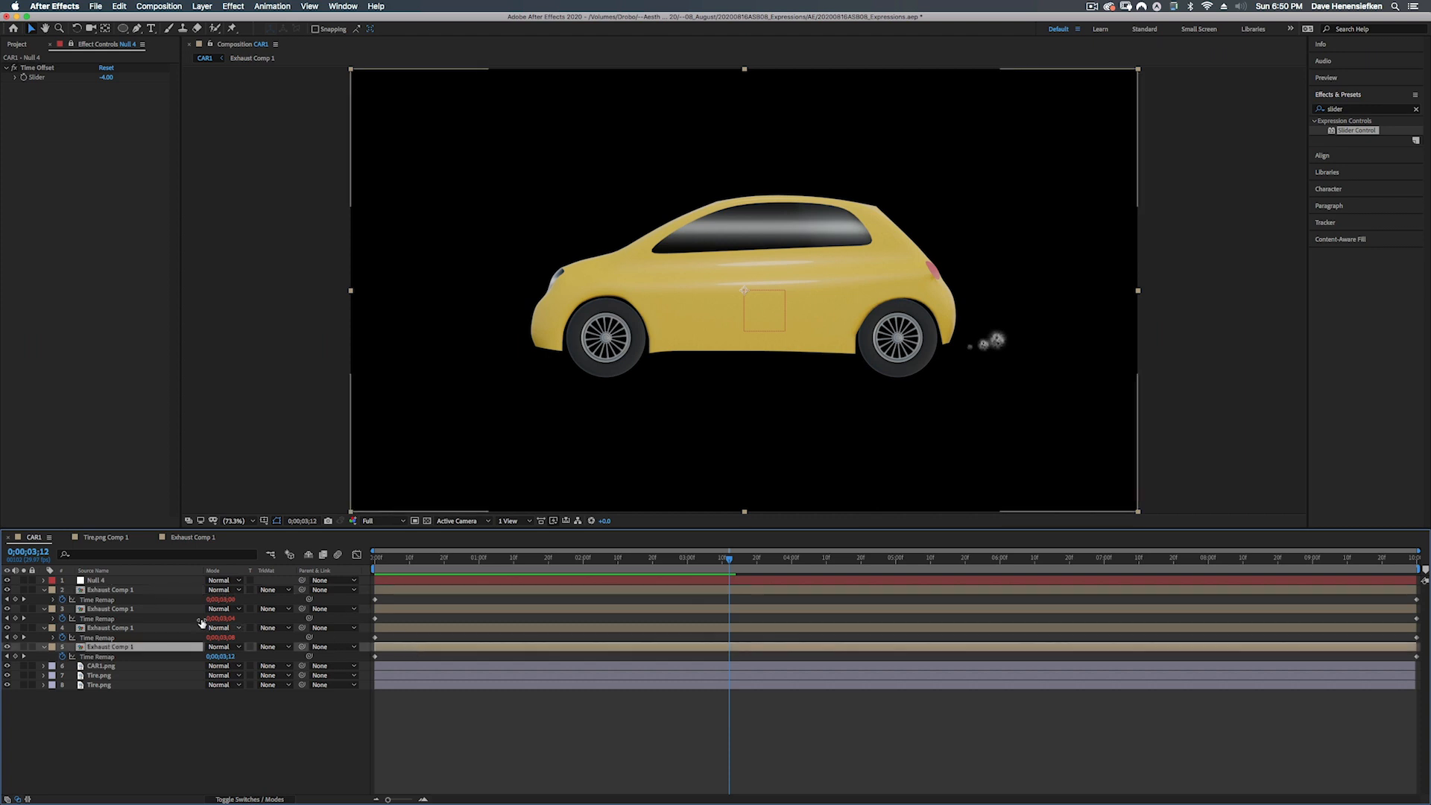
shift+click(137, 590)
key(u)
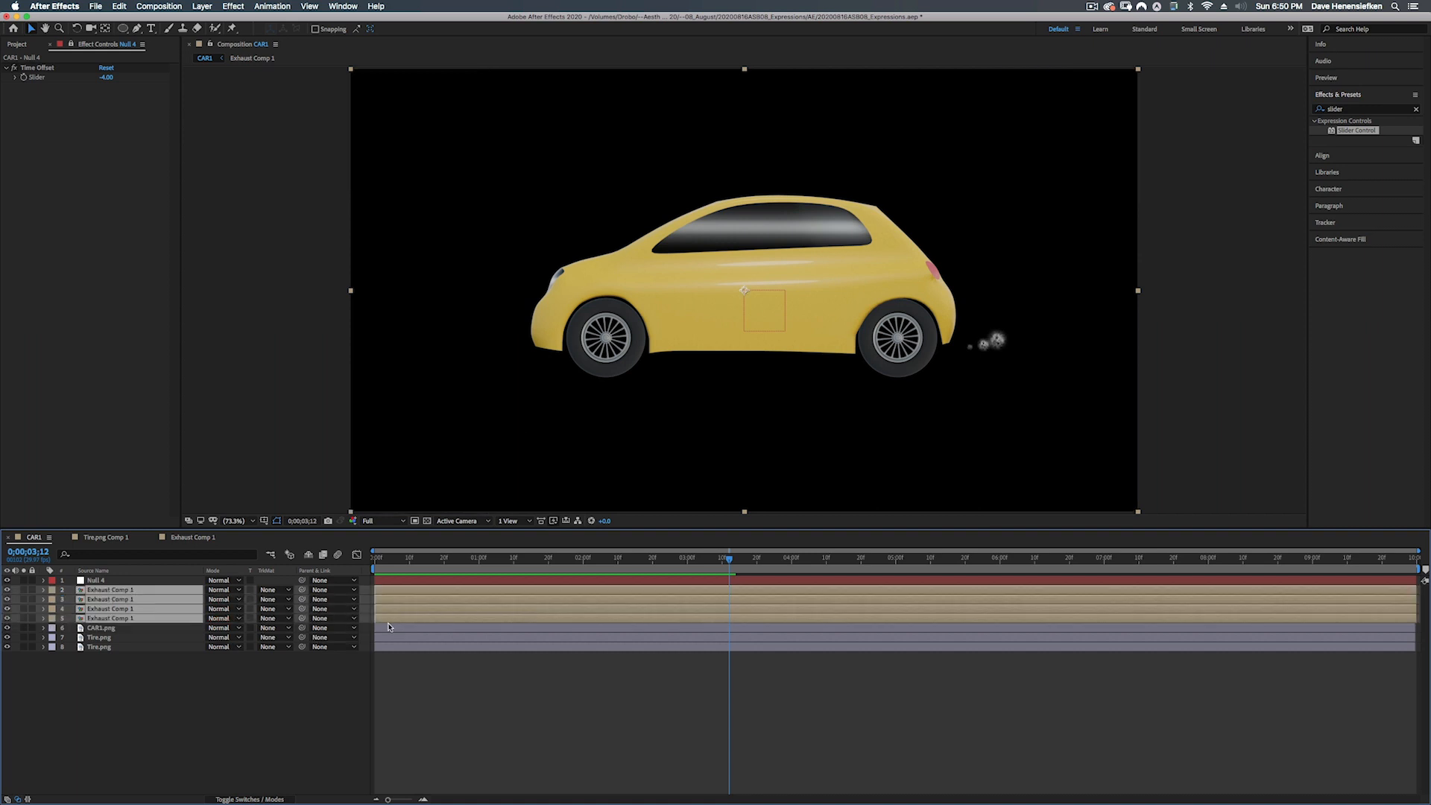
click(440, 671)
click(428, 619)
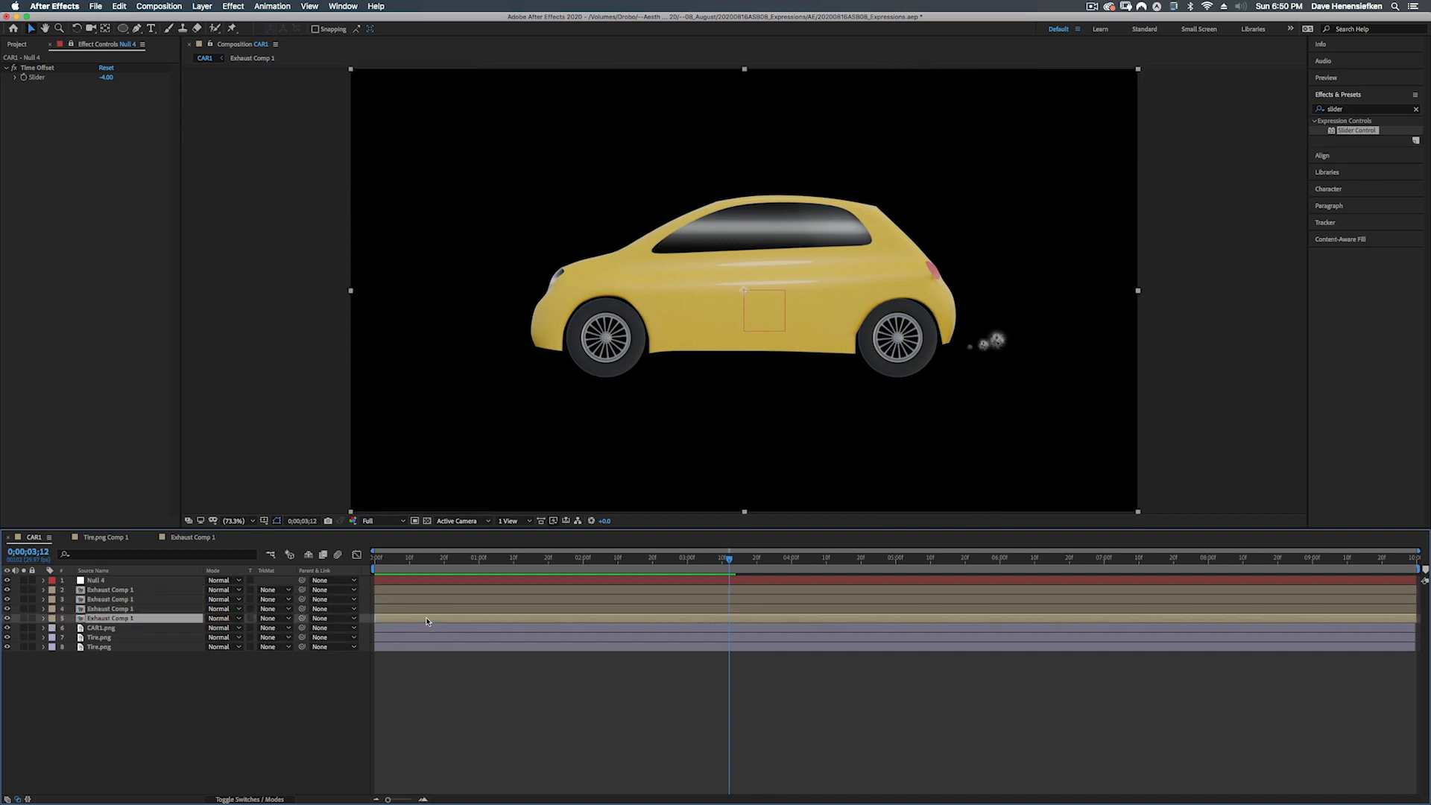
key(u)
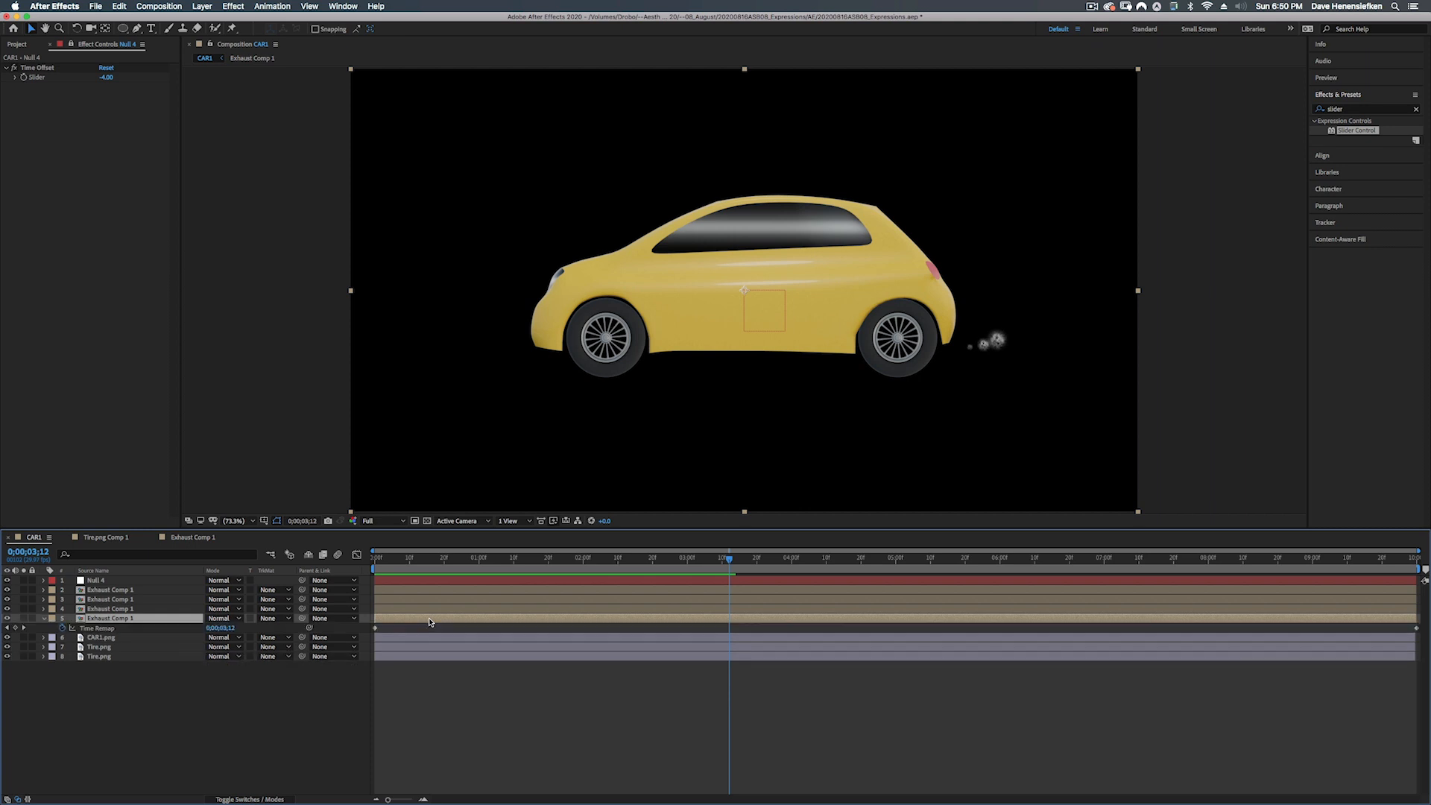
- Reveal the Time Remap expression on the layer 4 Exhaust Comp 1 and examine how its timeOffset line references the Null 4 slider
click(433, 609)
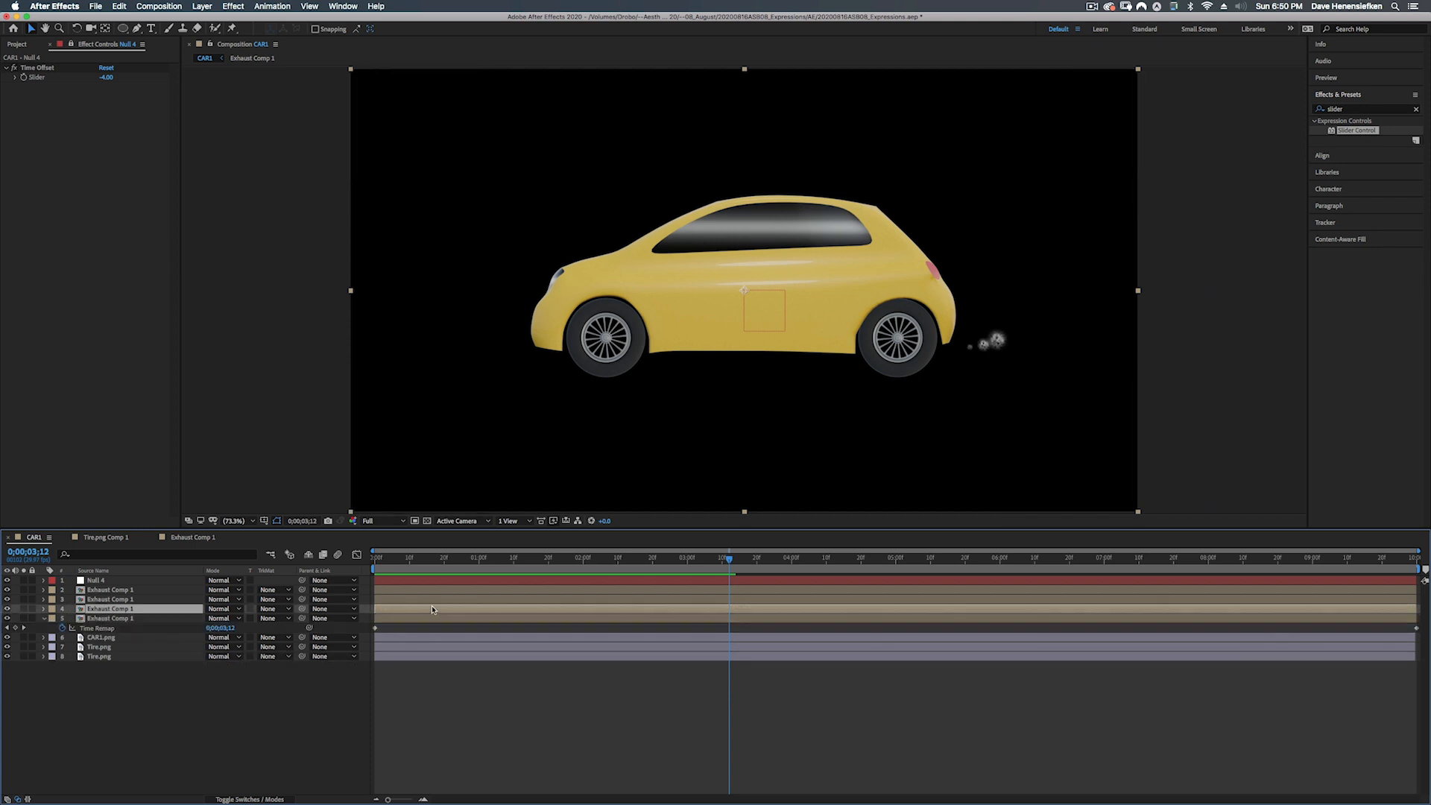
key(u)
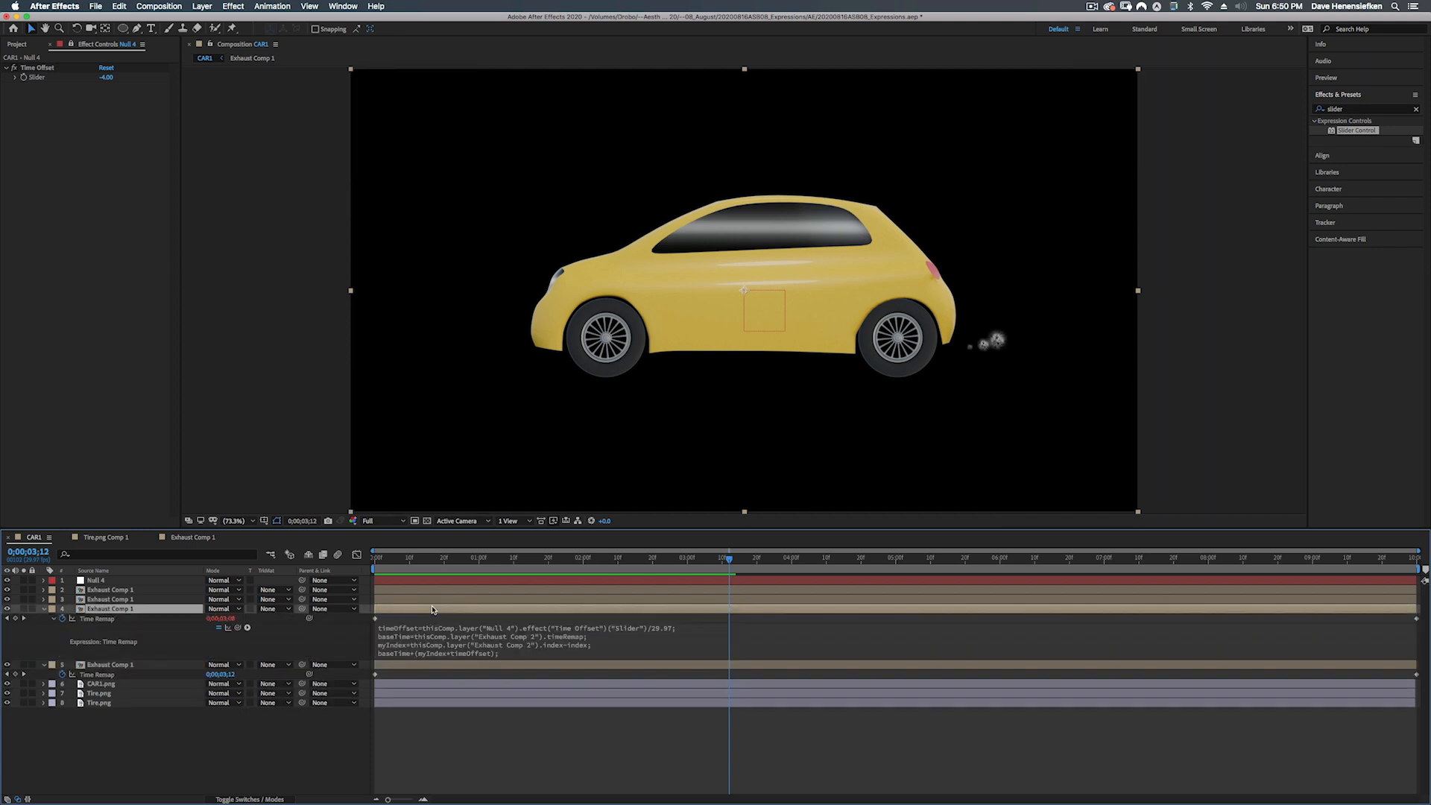
click(457, 647)
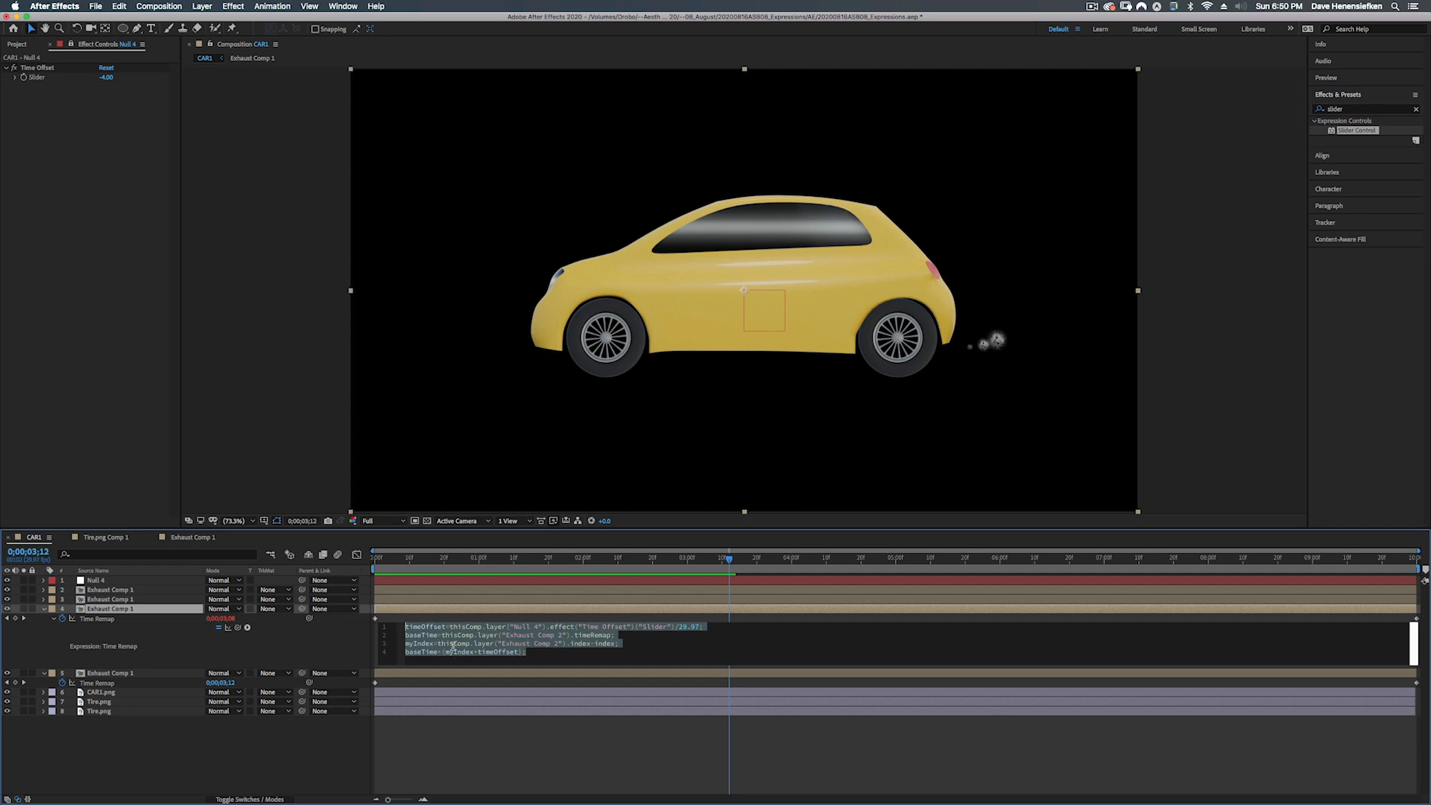
click(451, 627)
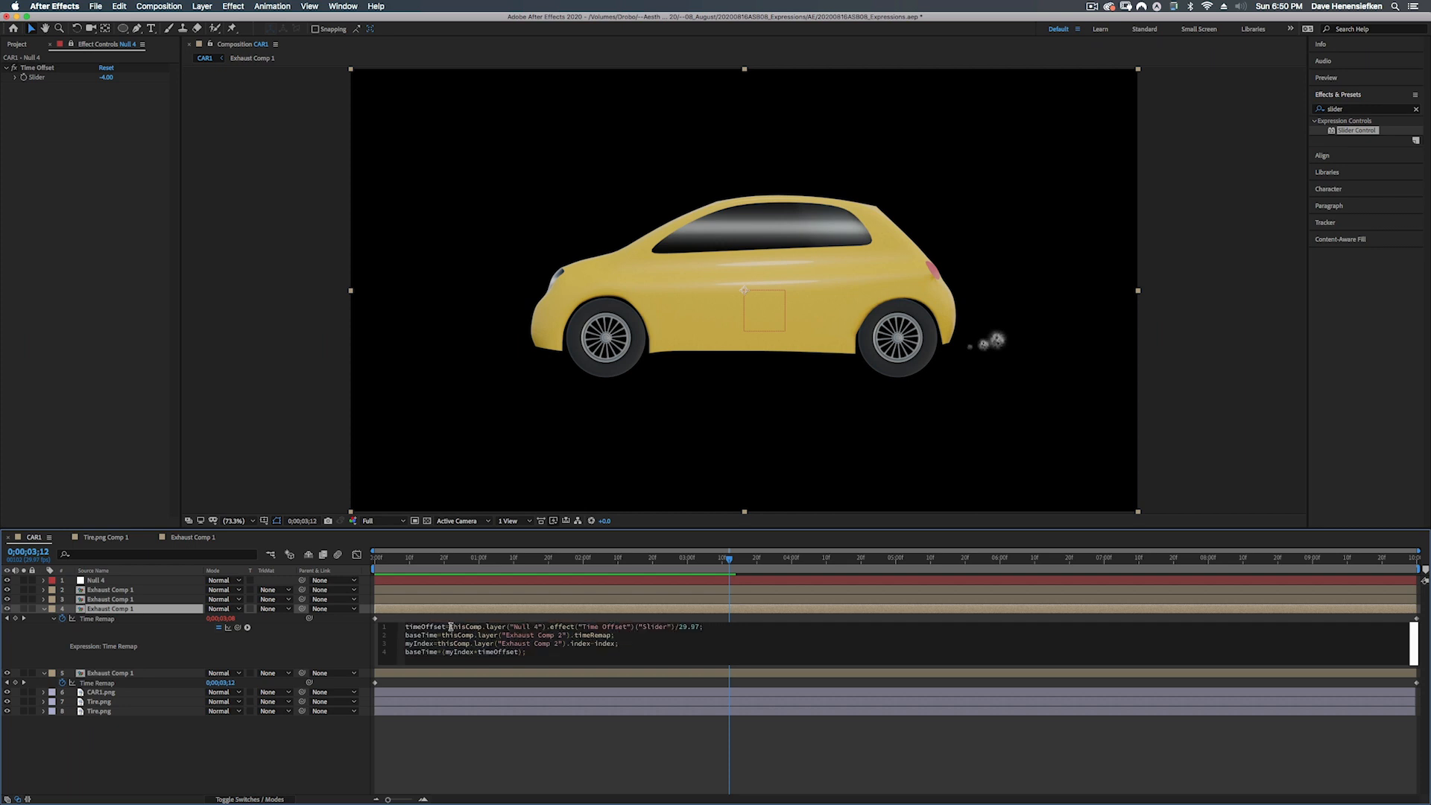
mouse_move(451, 627)
mouse_down()
mouse_move(671, 627)
mouse_move(453, 627)
mouse_up()
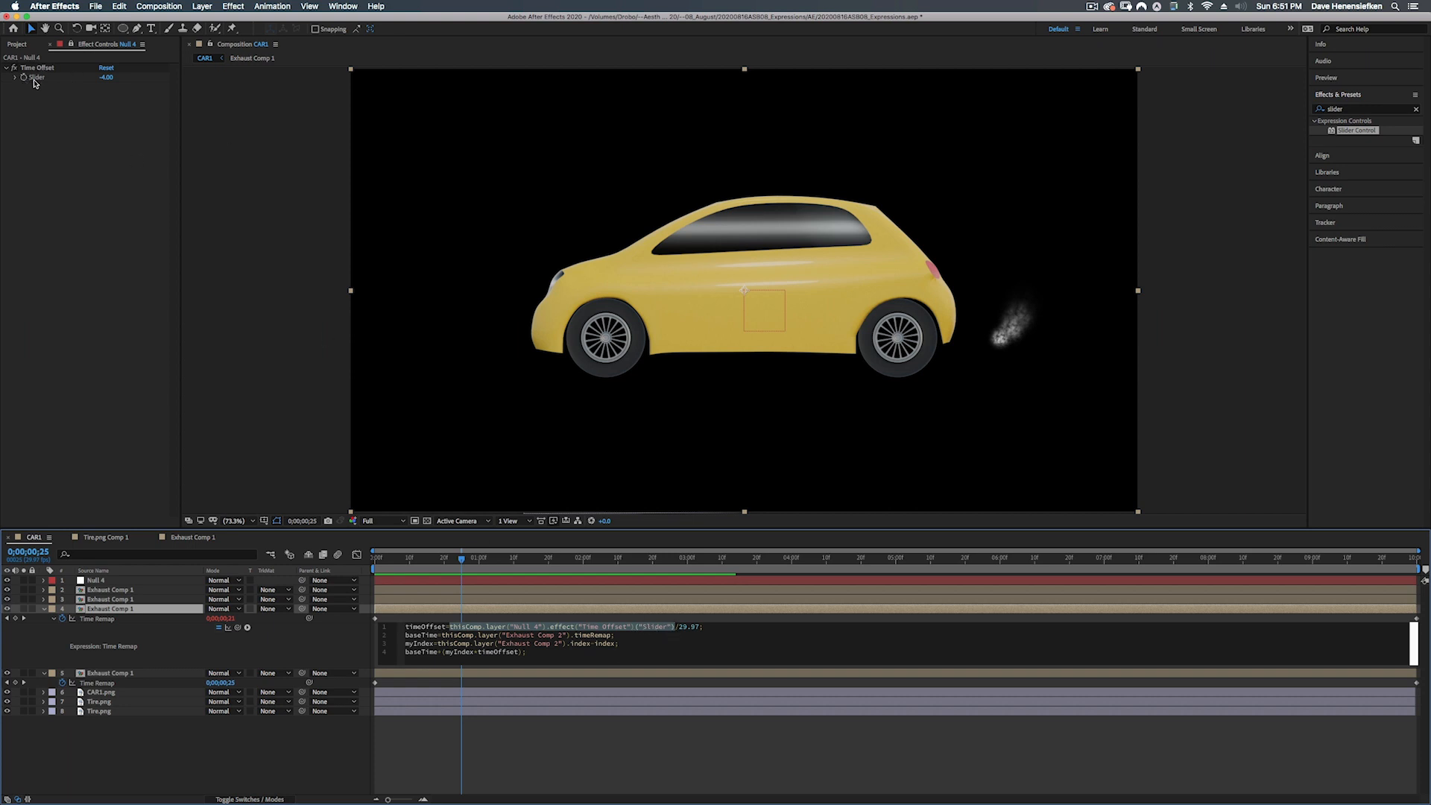
drag(39, 80, 474, 630)
- Pre-compose the Null 4 layer as Null 4 Comp 1, moving all attributes into the new composition
click(115, 580)
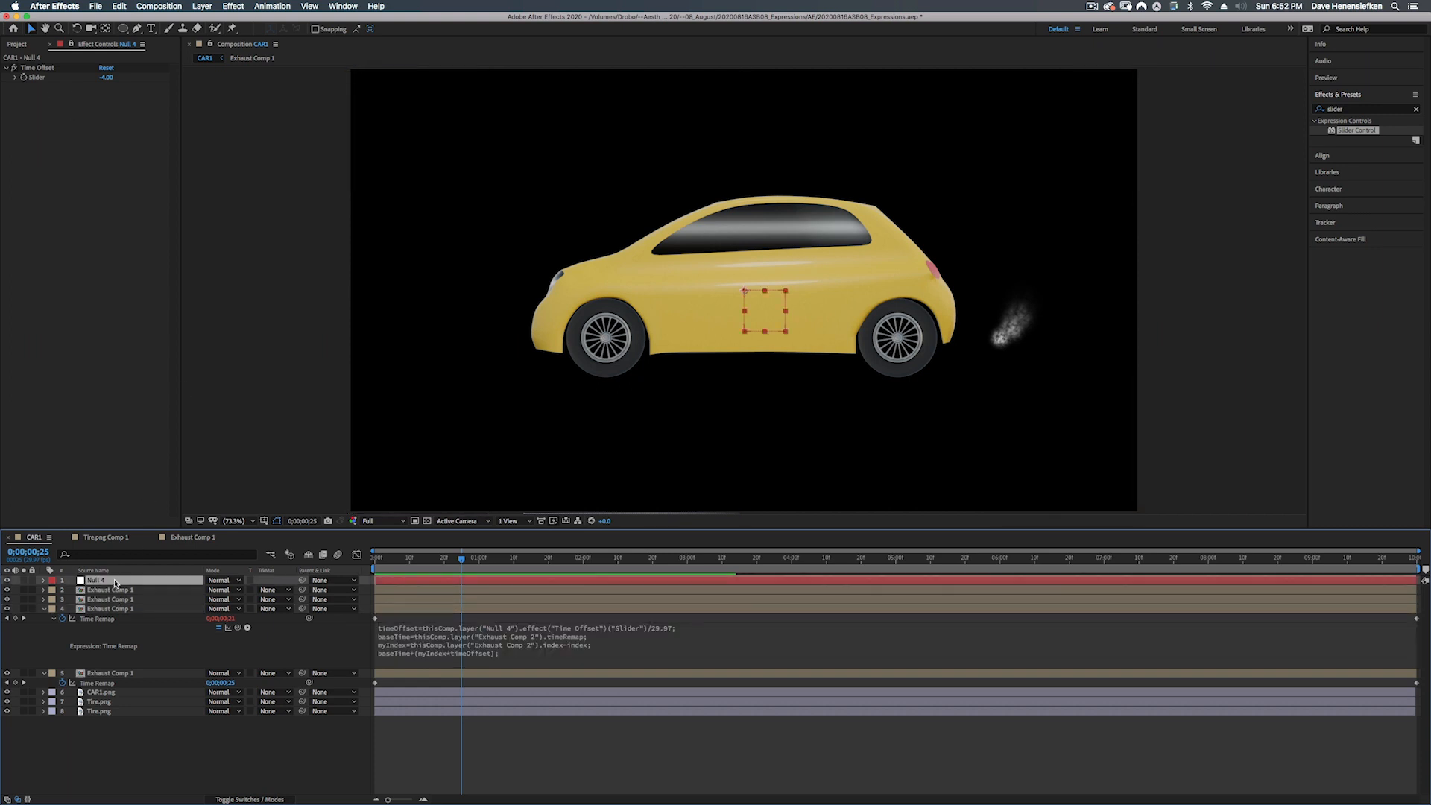
key(super+shift+c)
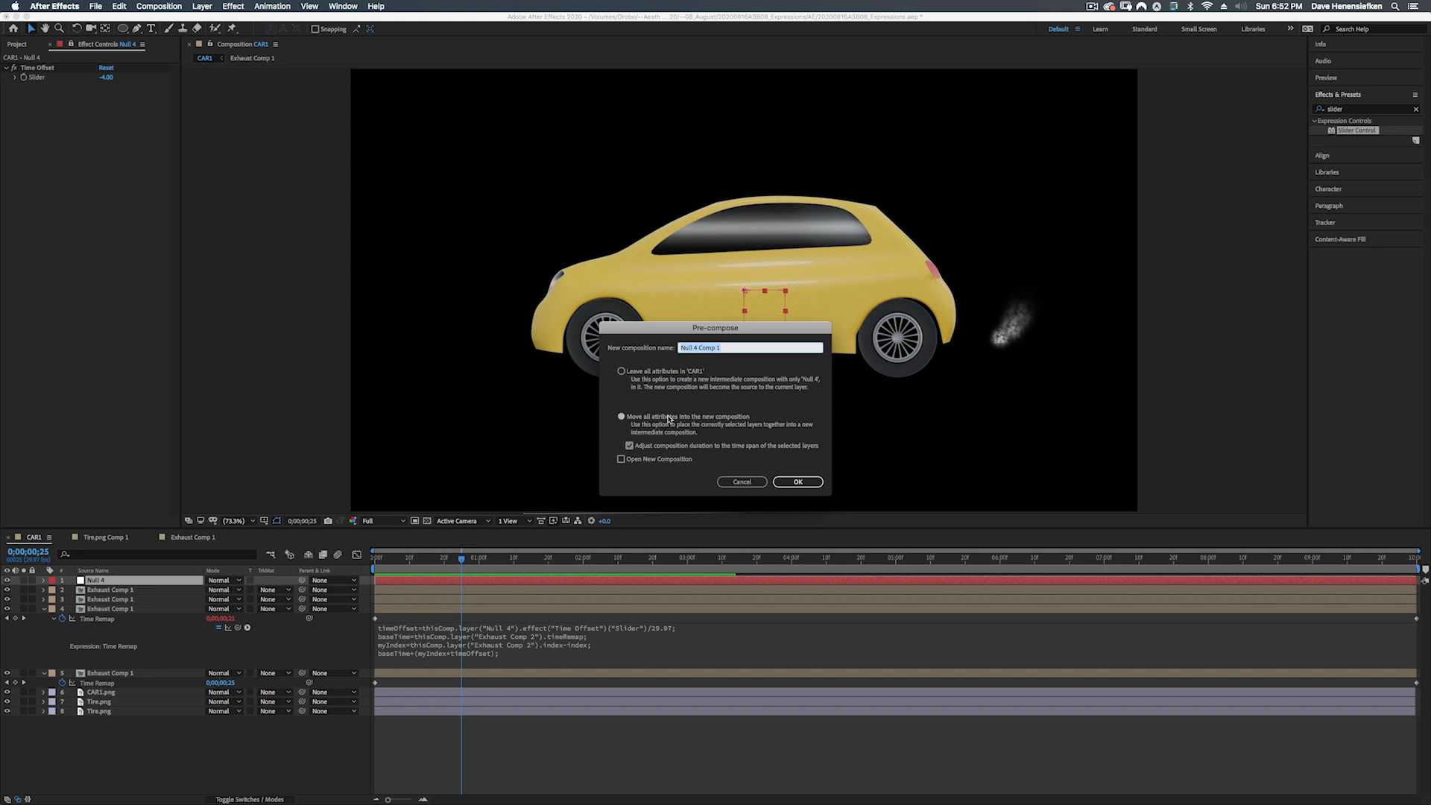
click(798, 482)
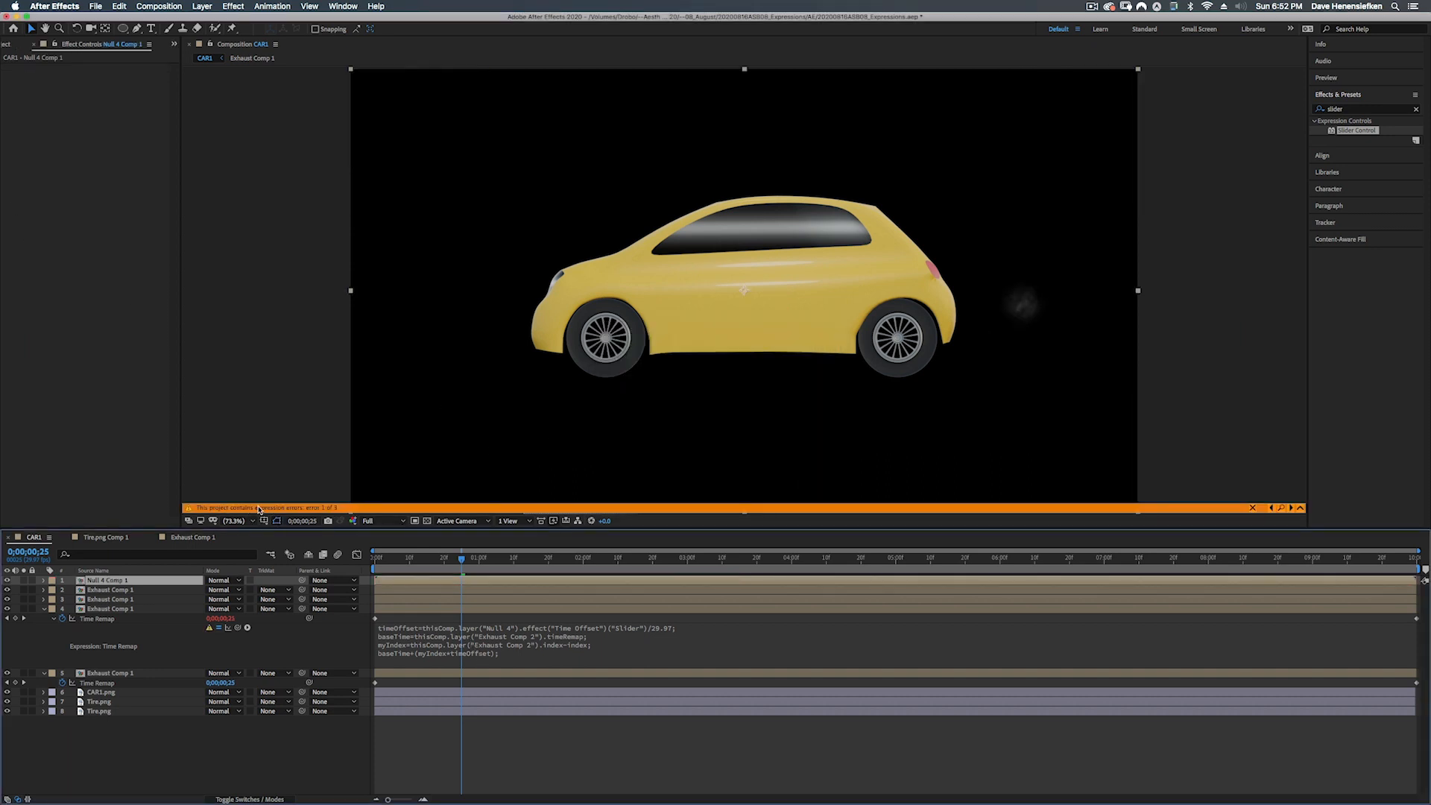
- Open Null 4 Comp 1, lock the effect display on Null 4's Time Offset slider, and return to the CAR1 composition
click(468, 643)
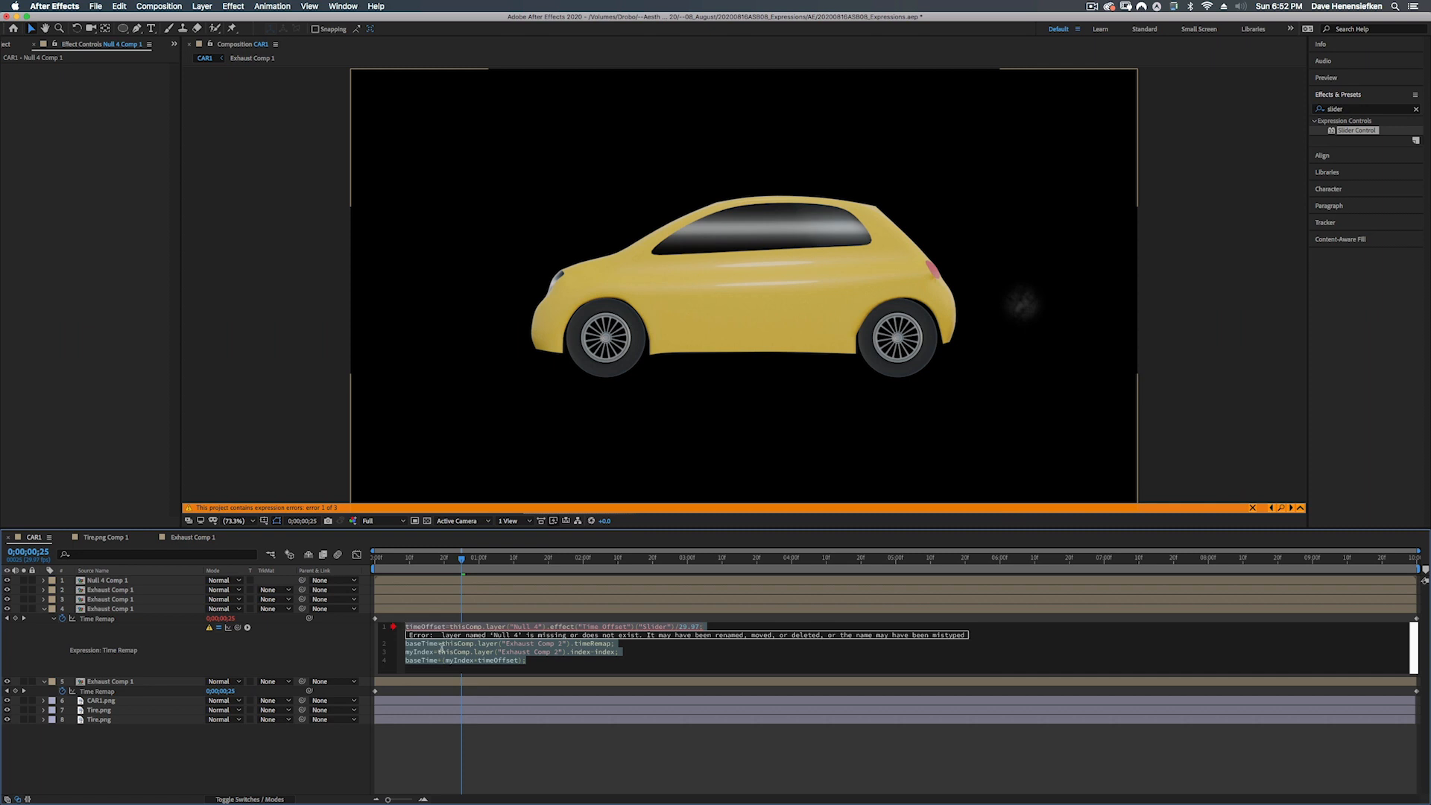
double_click(129, 581)
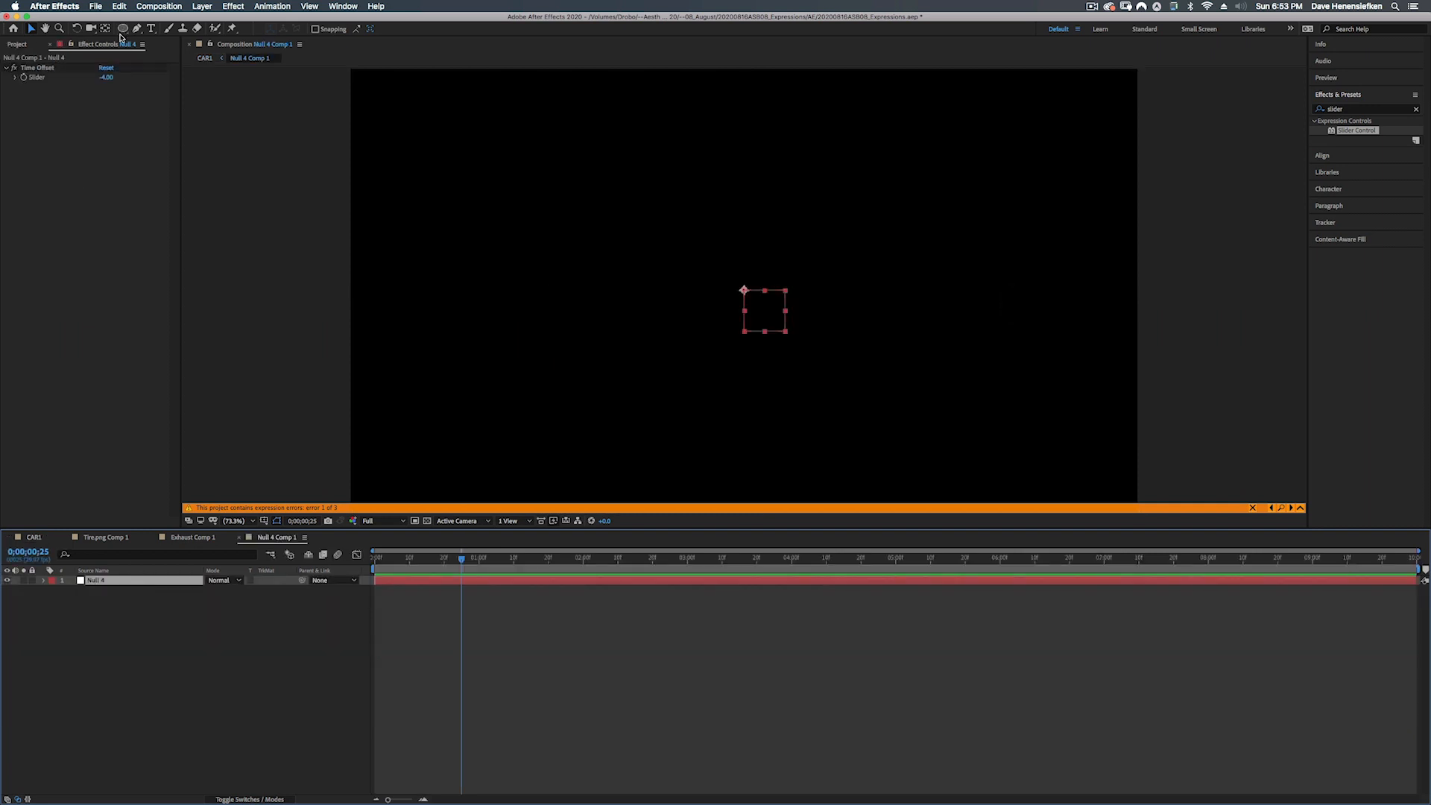
click(71, 45)
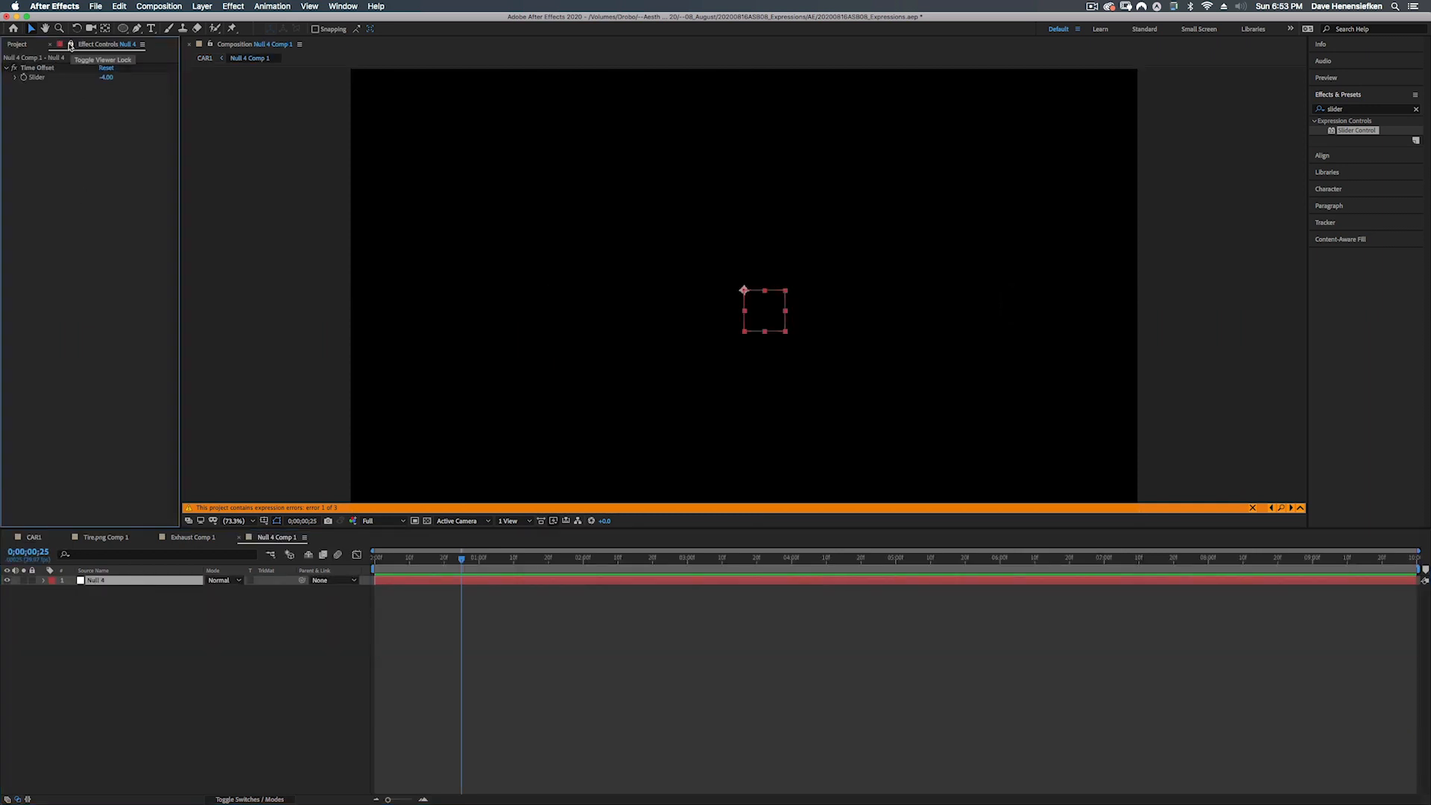
click(34, 537)
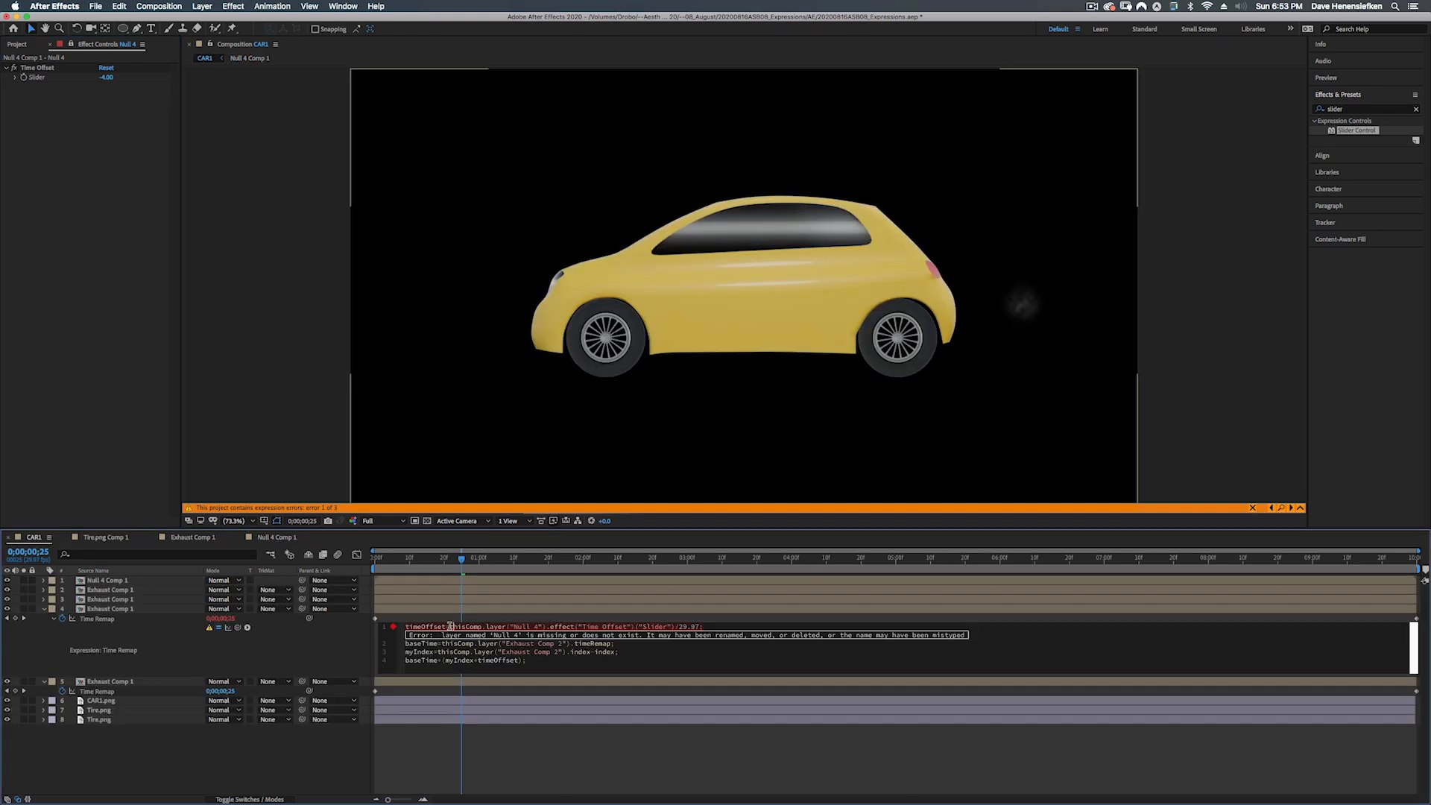
- Relink the timeOffset reference in layer 4's Time Remap expression to the Time Offset slider of Null 4 inside Null 4 Comp 1
drag(449, 627, 673, 627)
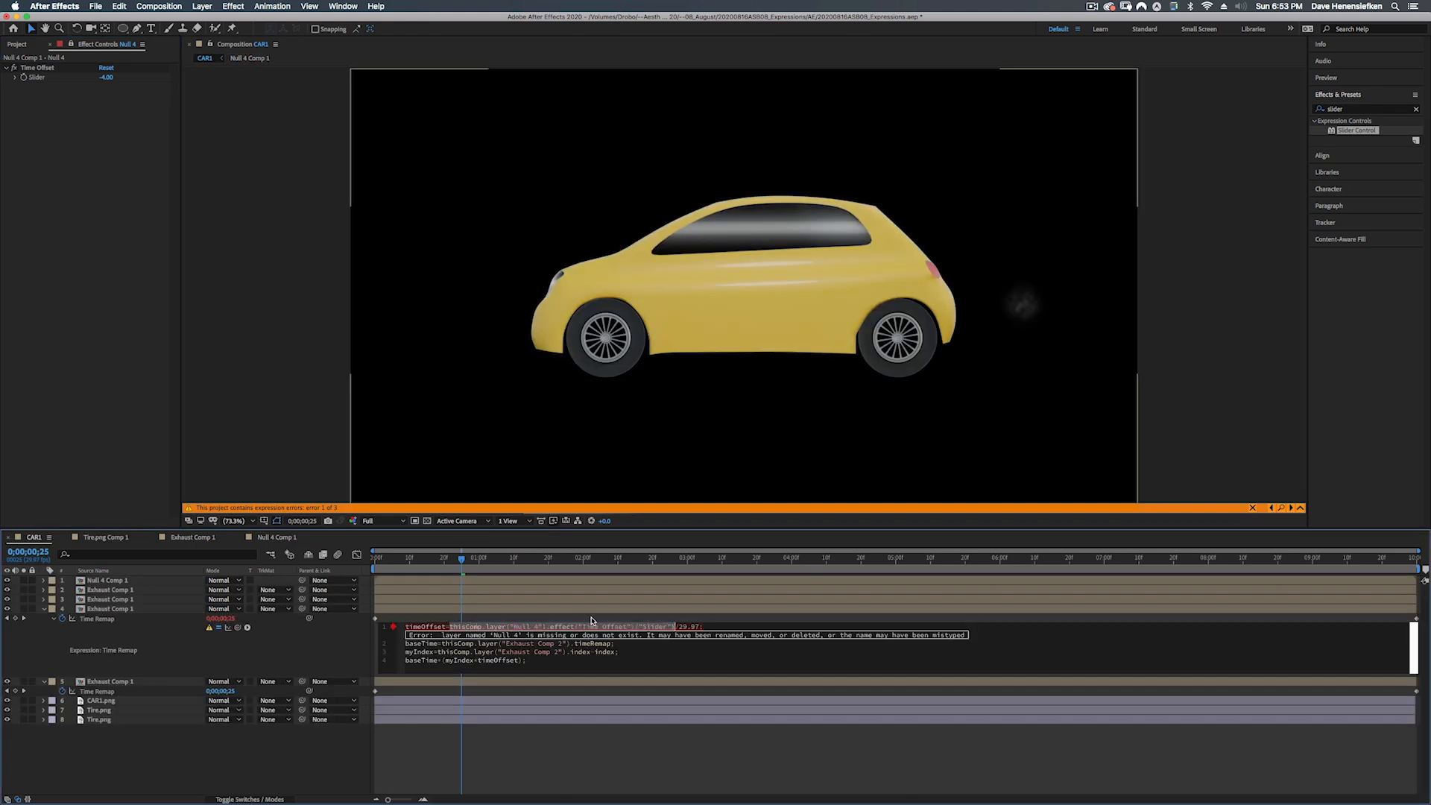
drag(238, 631, 37, 79)
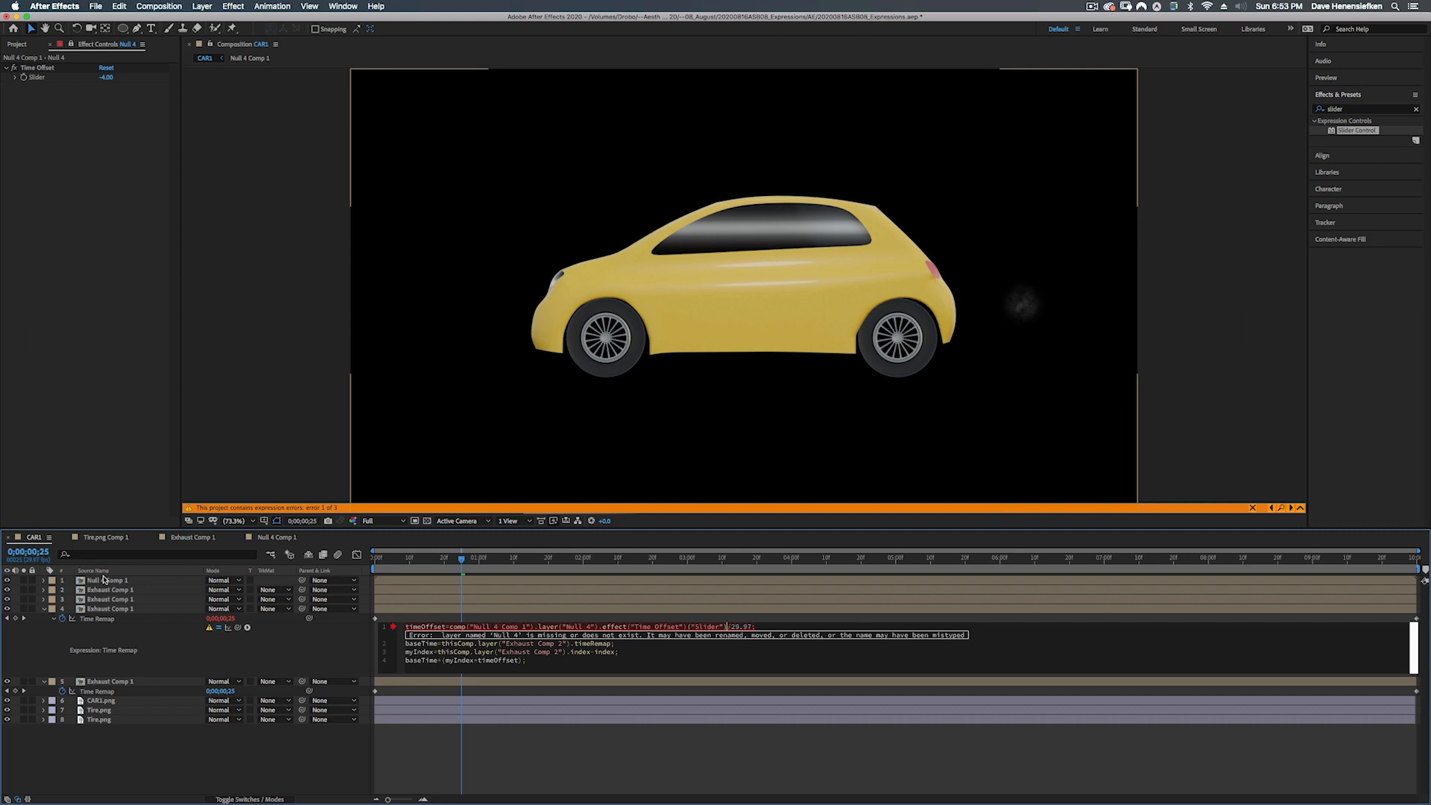
click(548, 589)
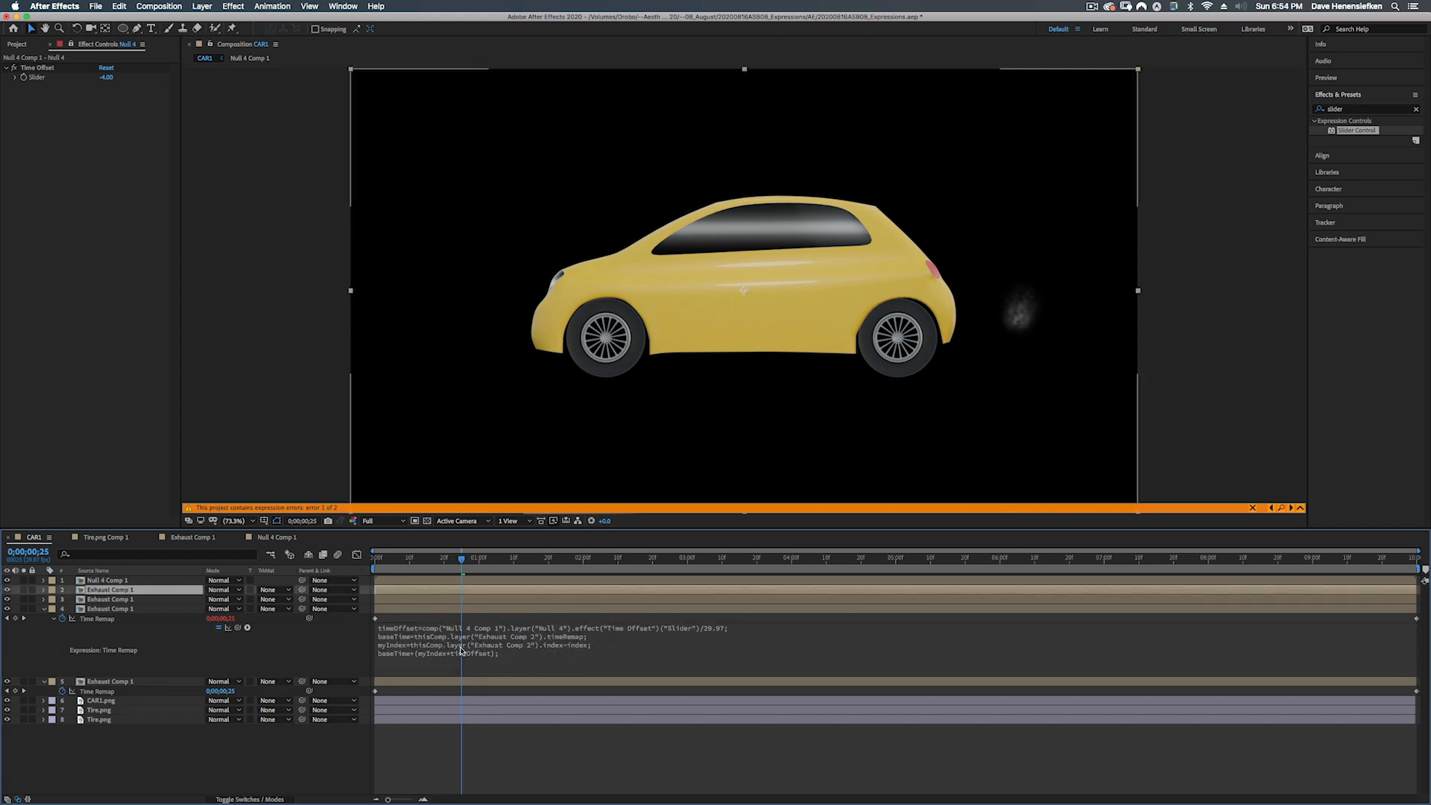
- Reveal the expressions on the two upper Exhaust Comp 1 layers that still use the old null reference, and delete both layers
shift+click(406, 601)
key(e)
key(e)
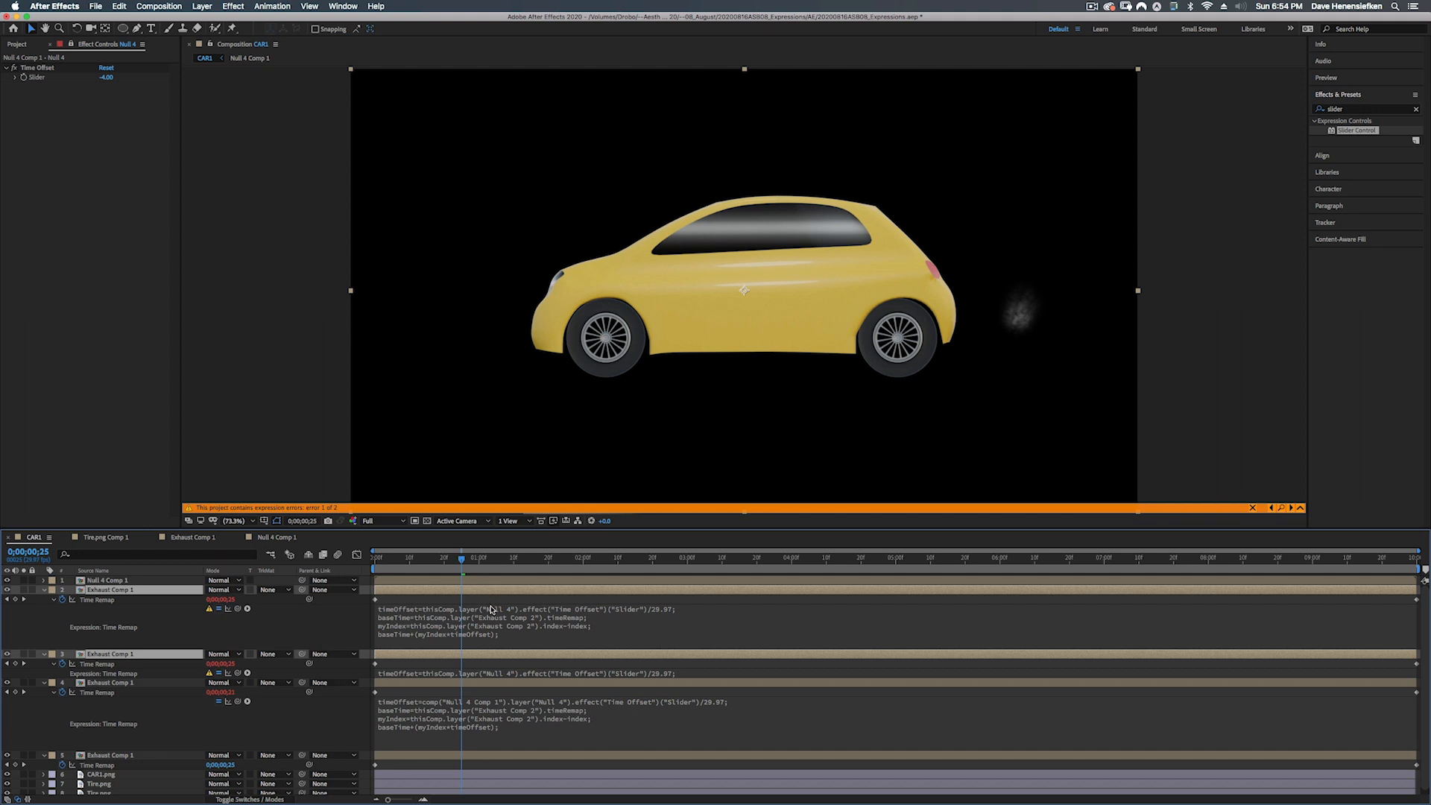
key(Delete)
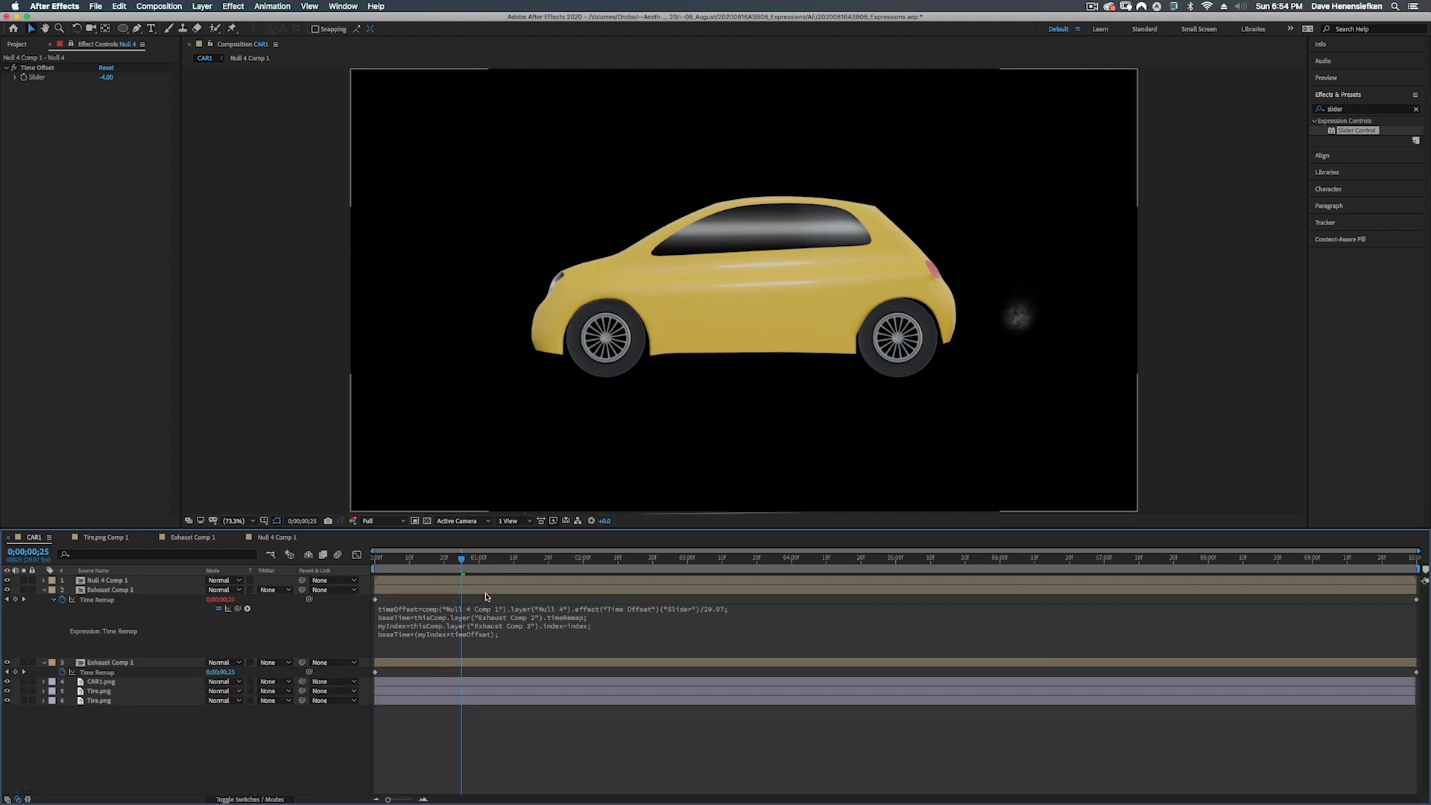
- Duplicate the Exhaust Comp 1 layer carrying the relinked expression twice
click(487, 593)
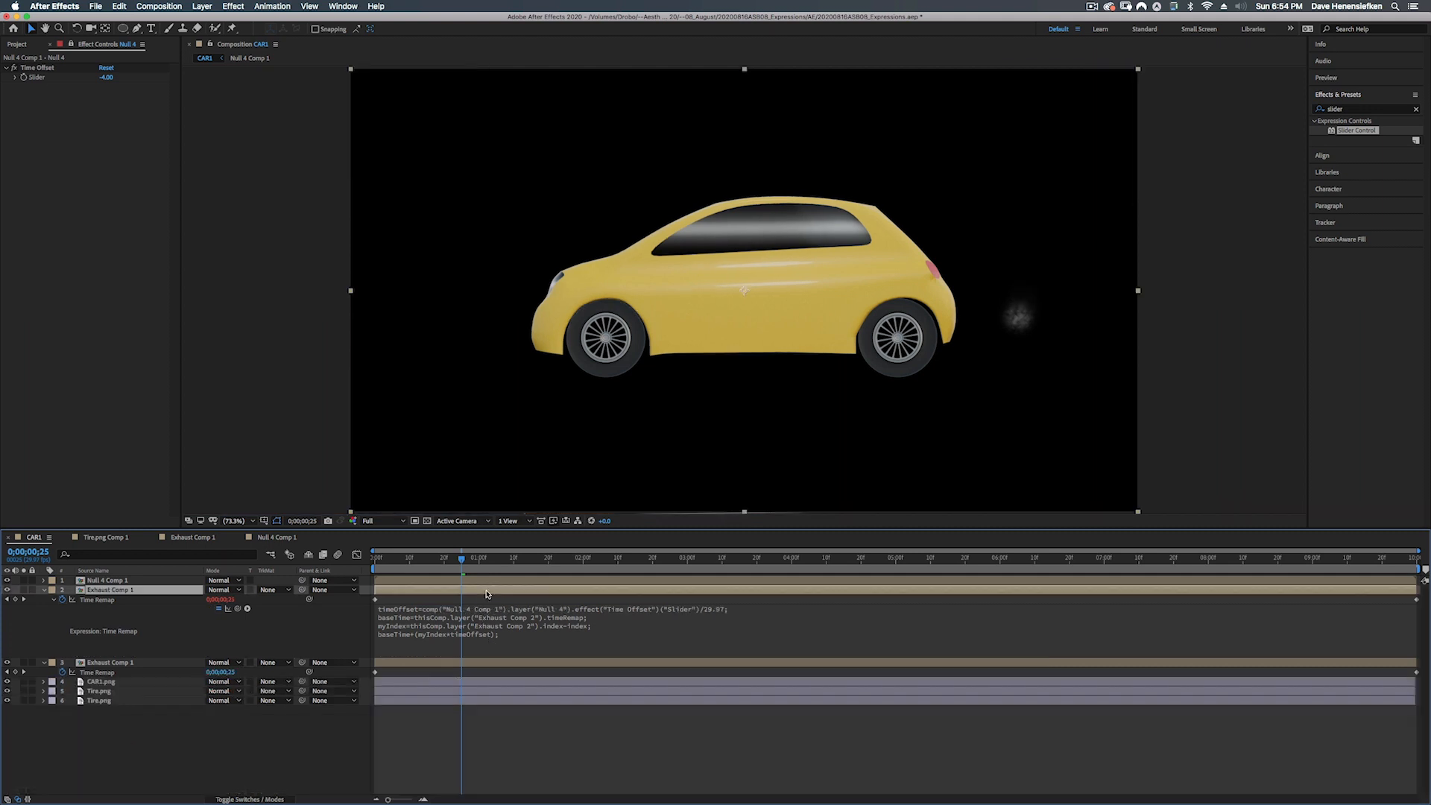
key(ctrl+d)
key(ctrl+d)
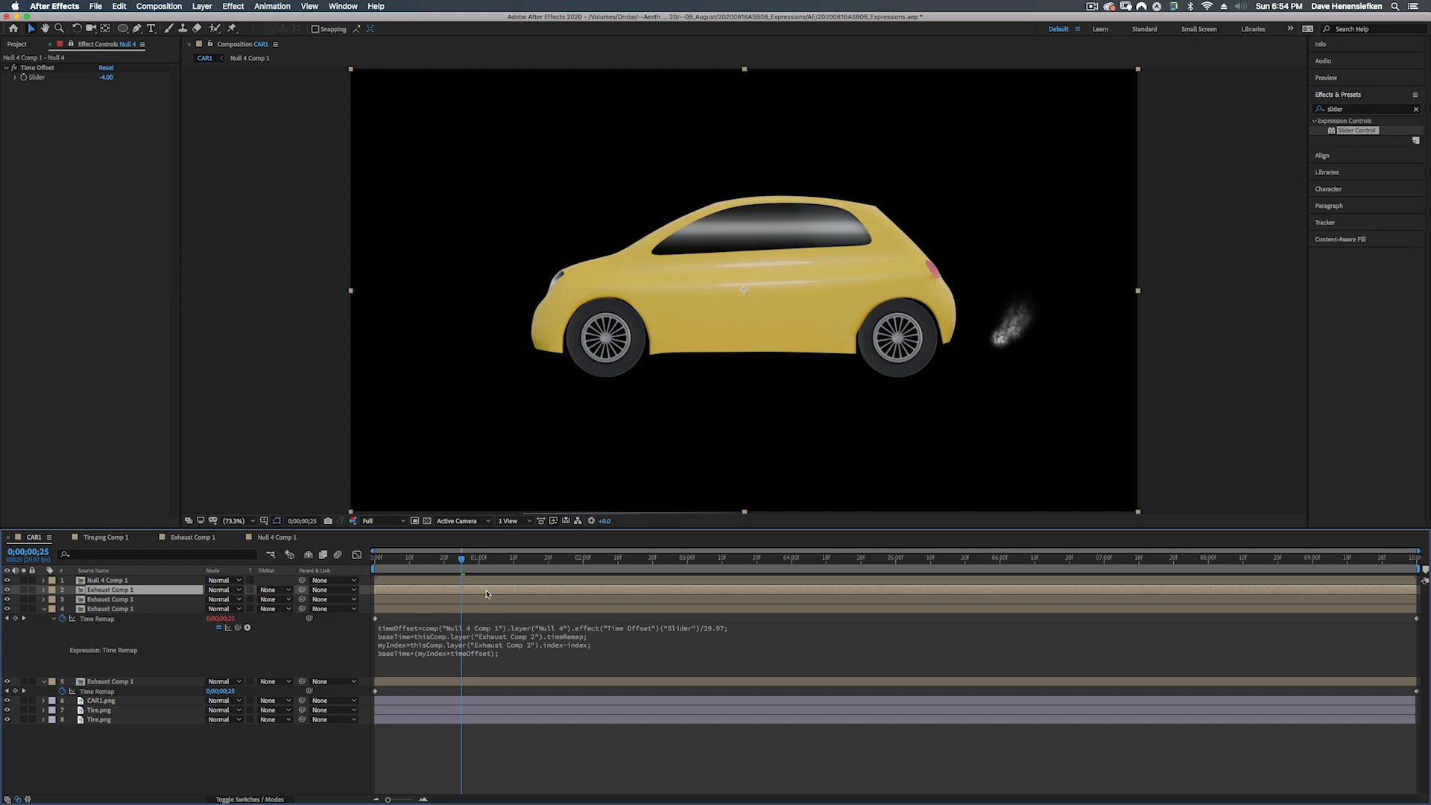
- Preview the exhaust animation from the first frame, return to the start, and save the project
drag(463, 560, 359, 566)
key(space)
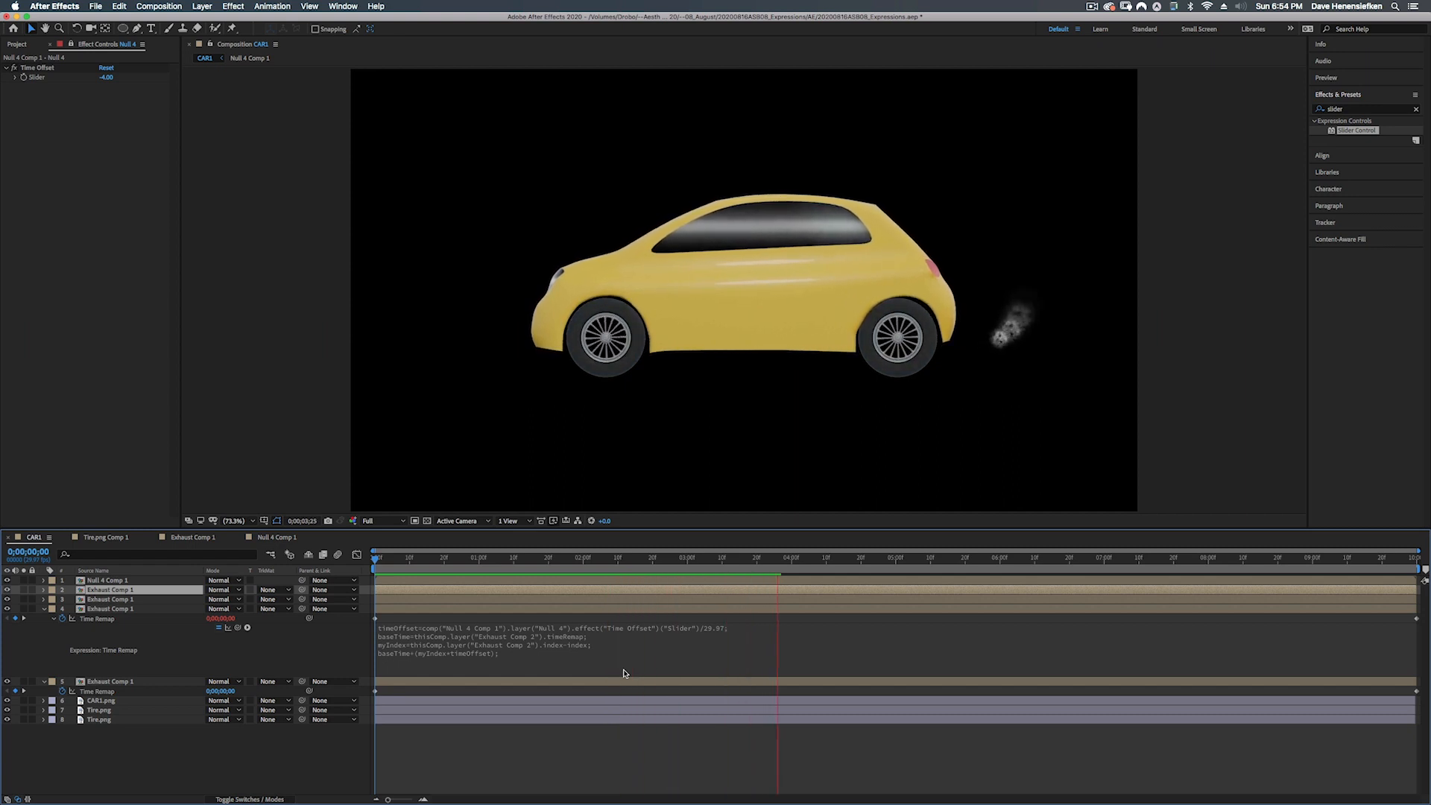
key(space)
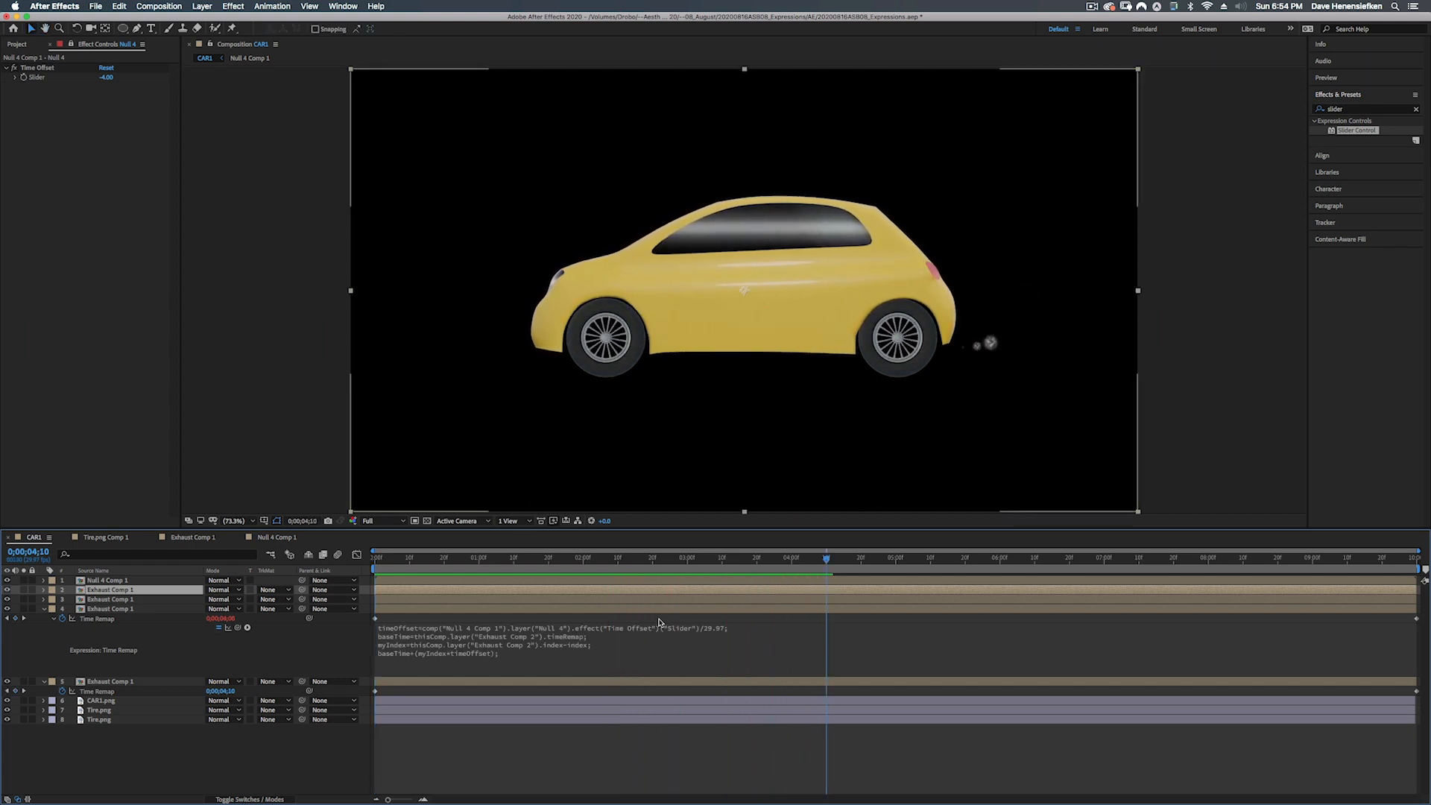
key(Home)
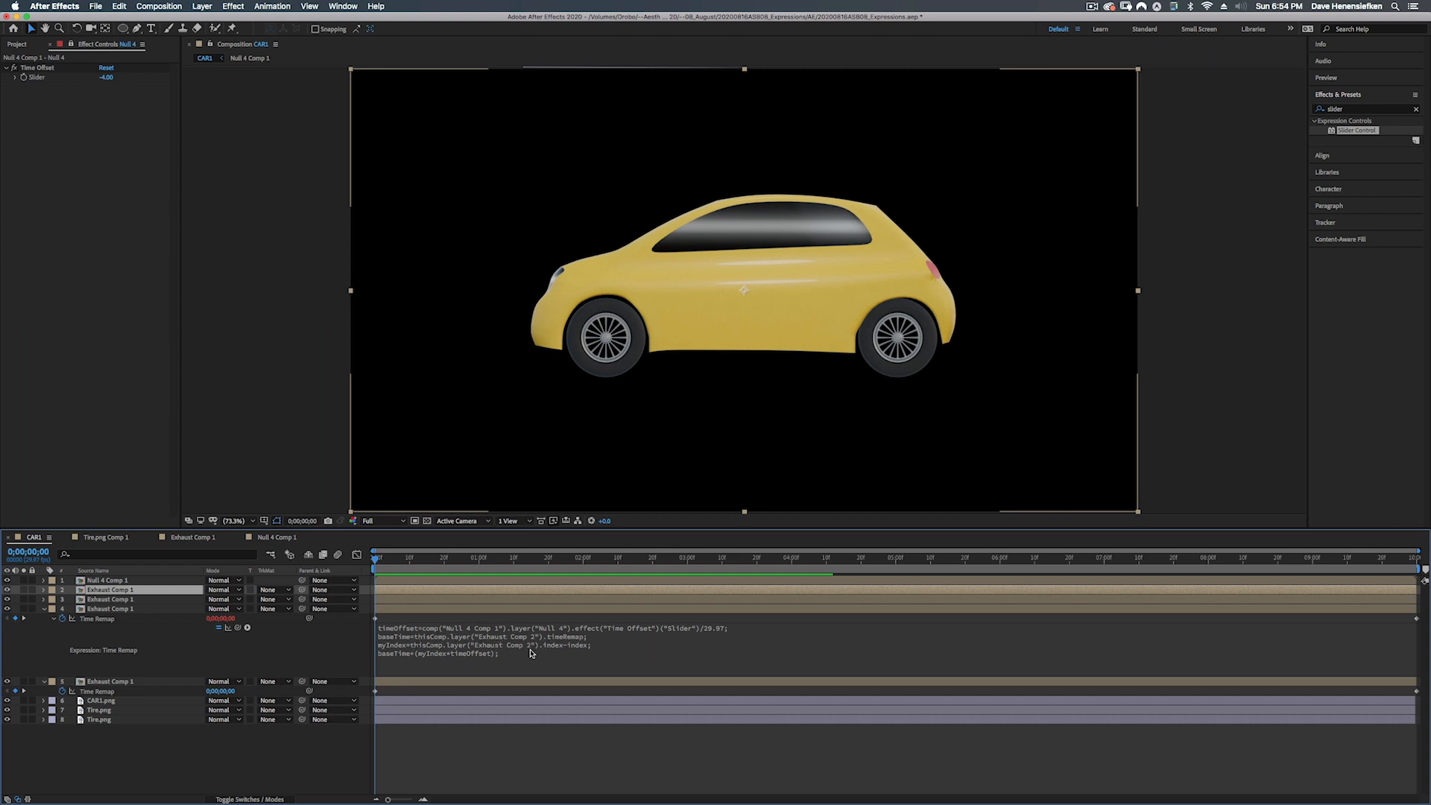
key(super+s)
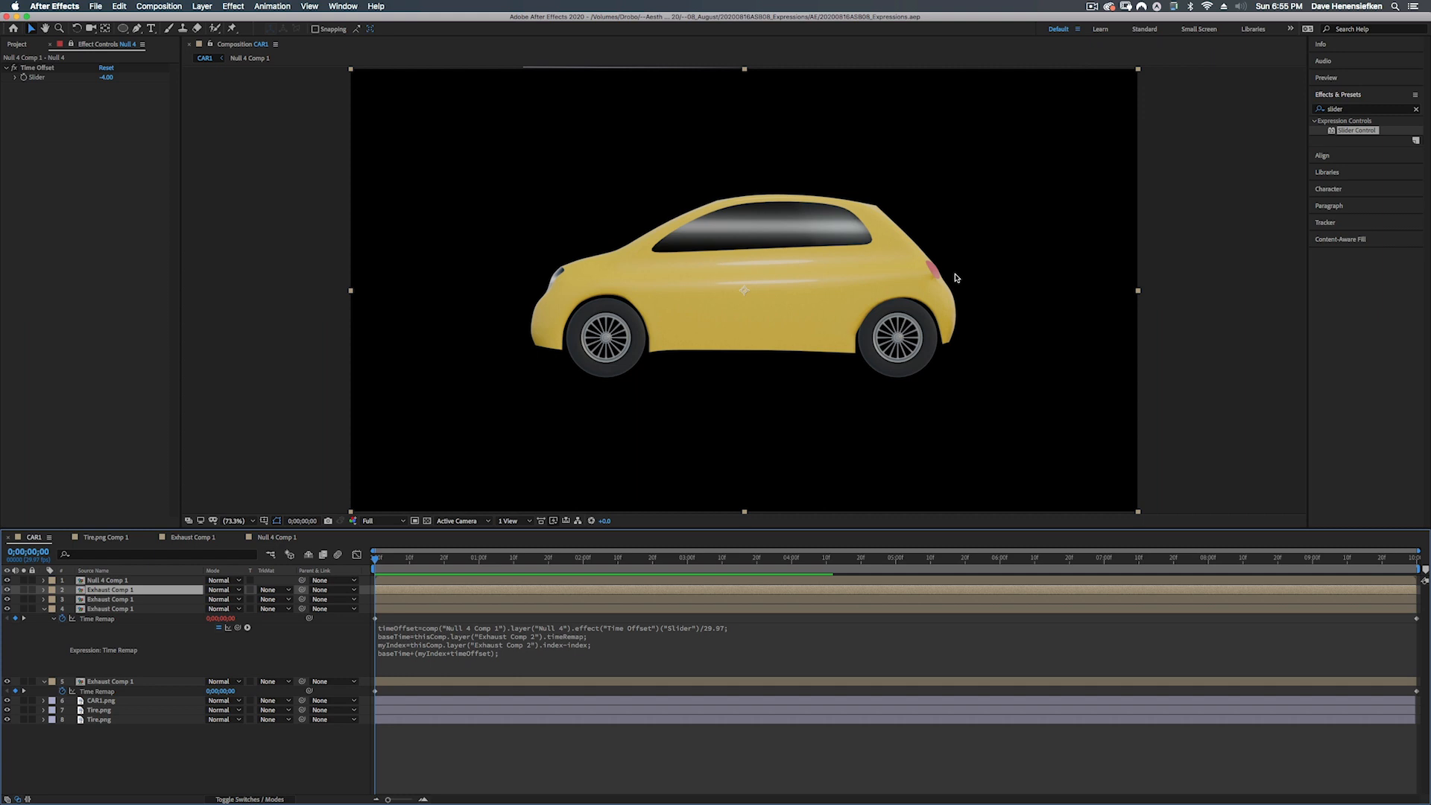